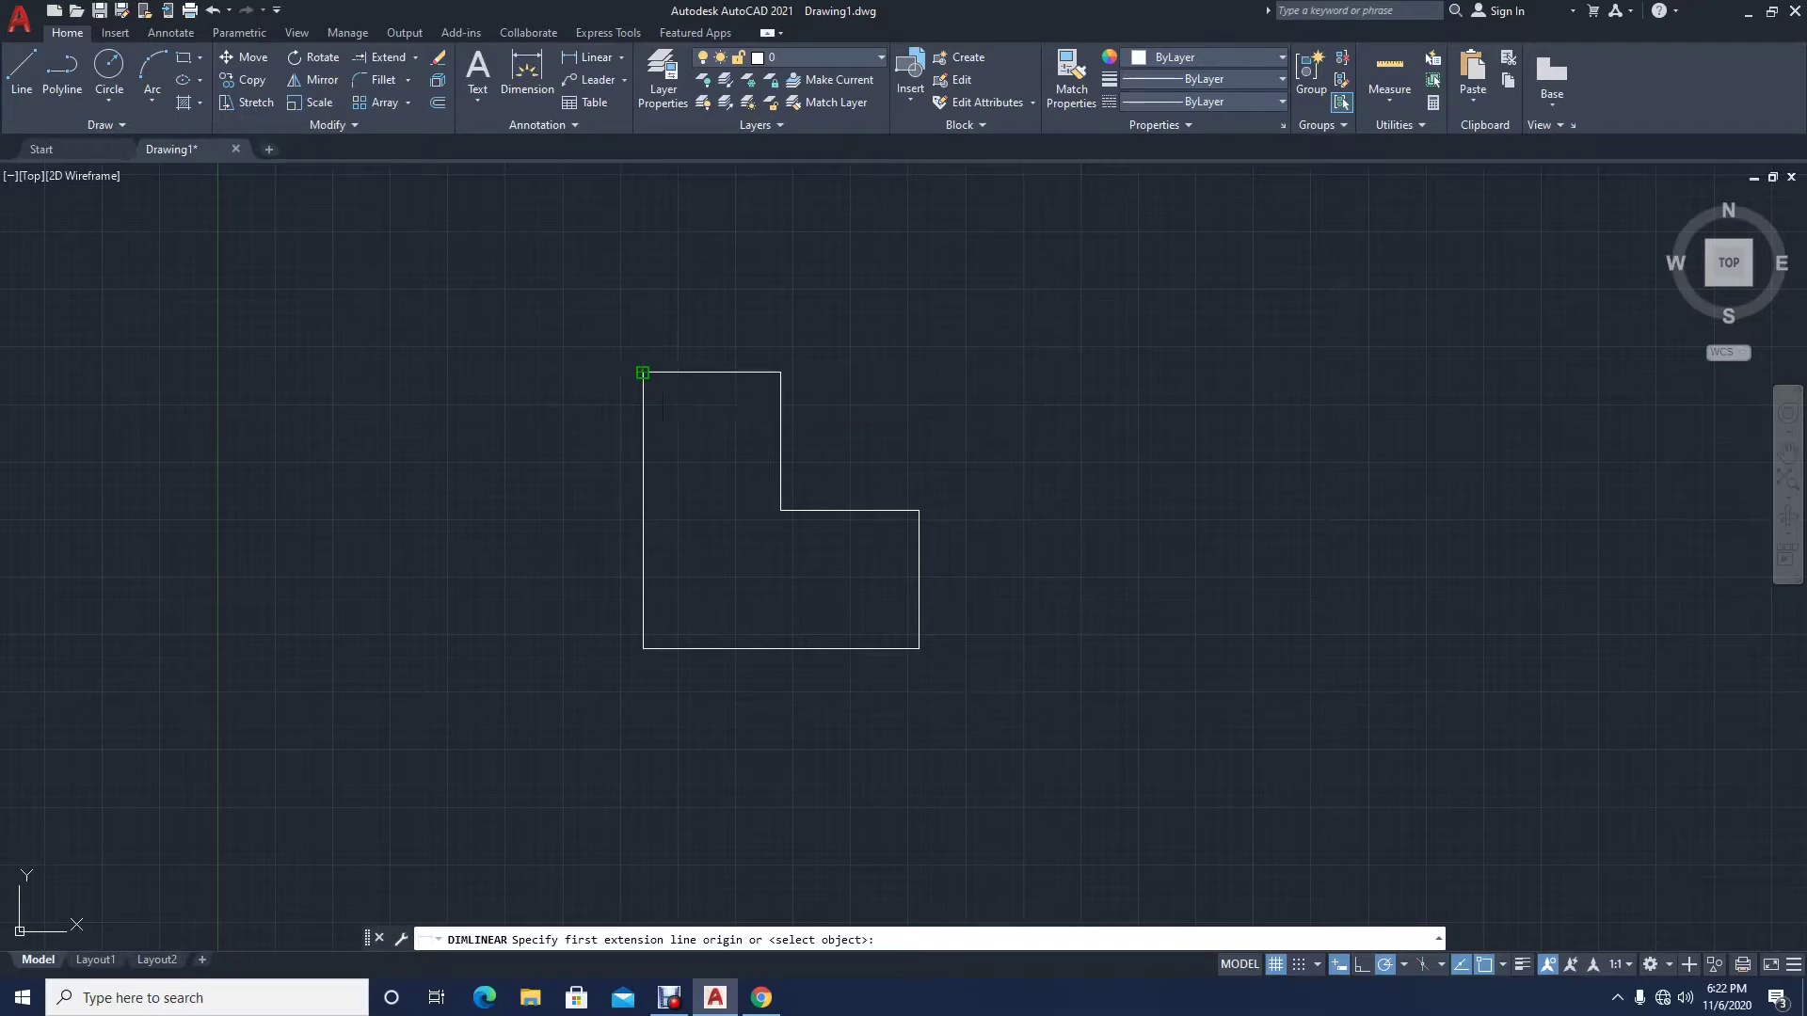
{"action": "left_click", "coordinate": [643, 373]}
{"action": "left_click", "coordinate": [781, 372]}
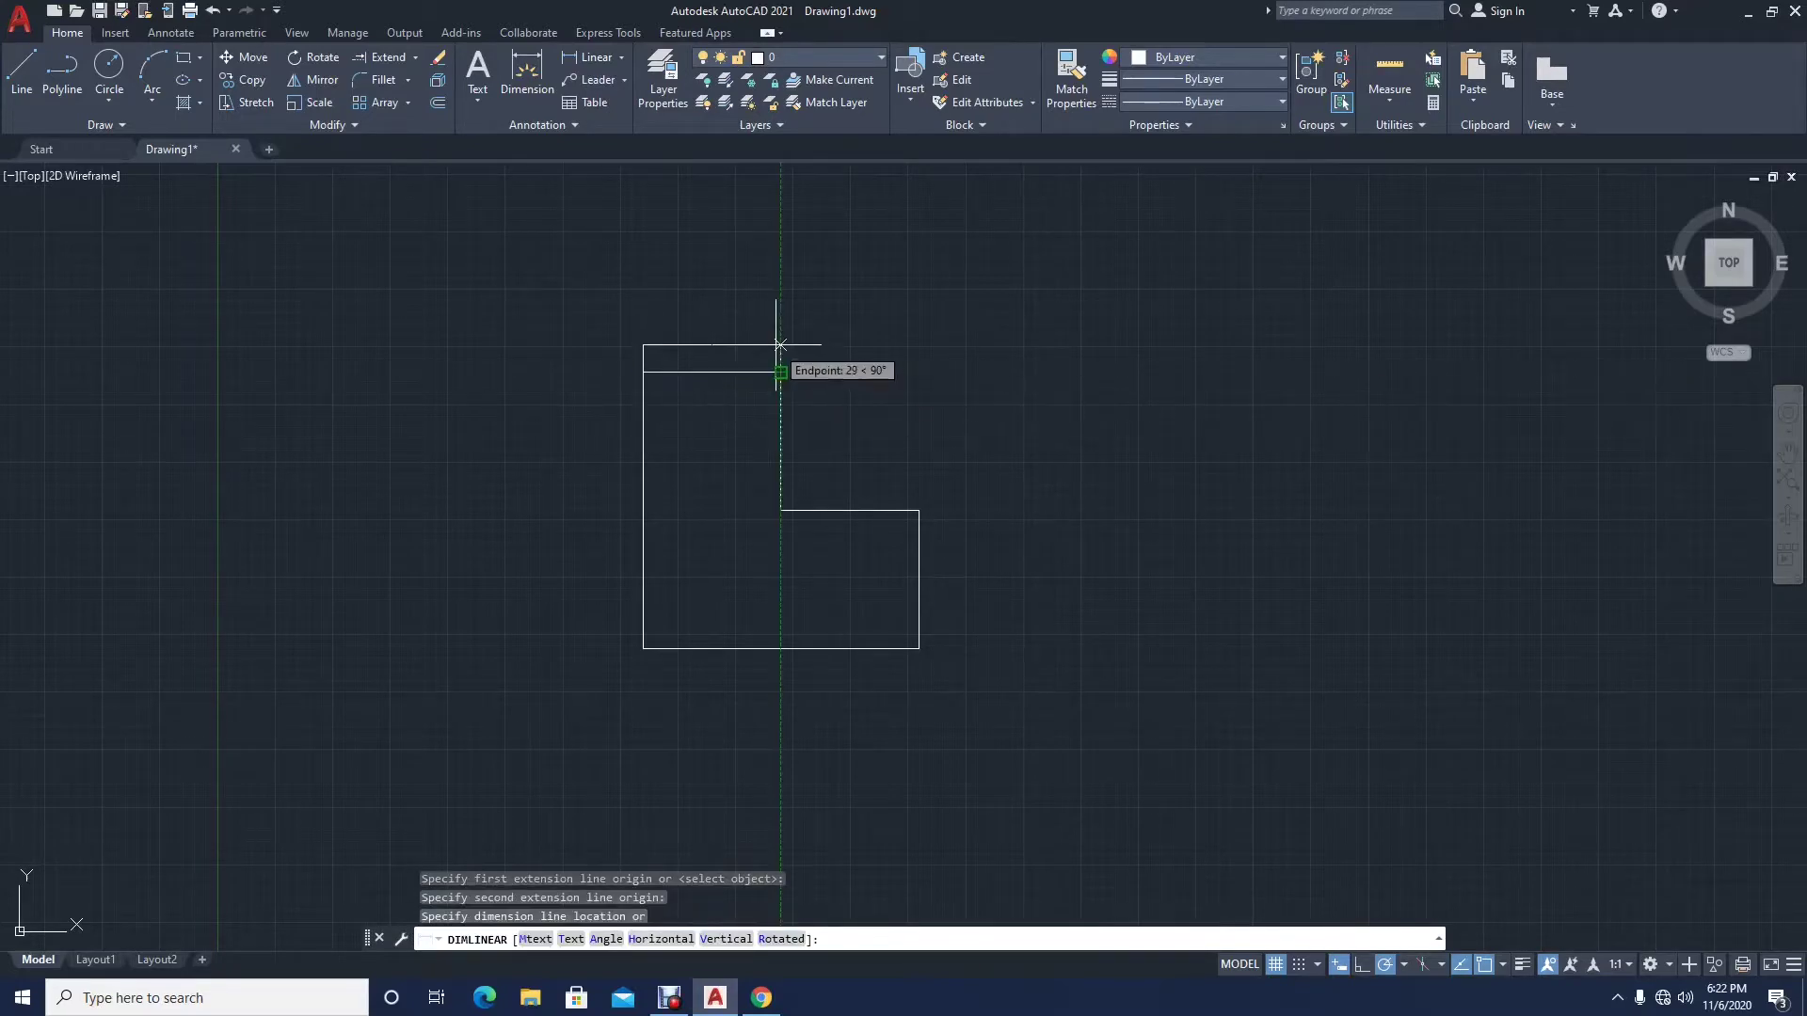
{"action": "key", "text": "Escape"}
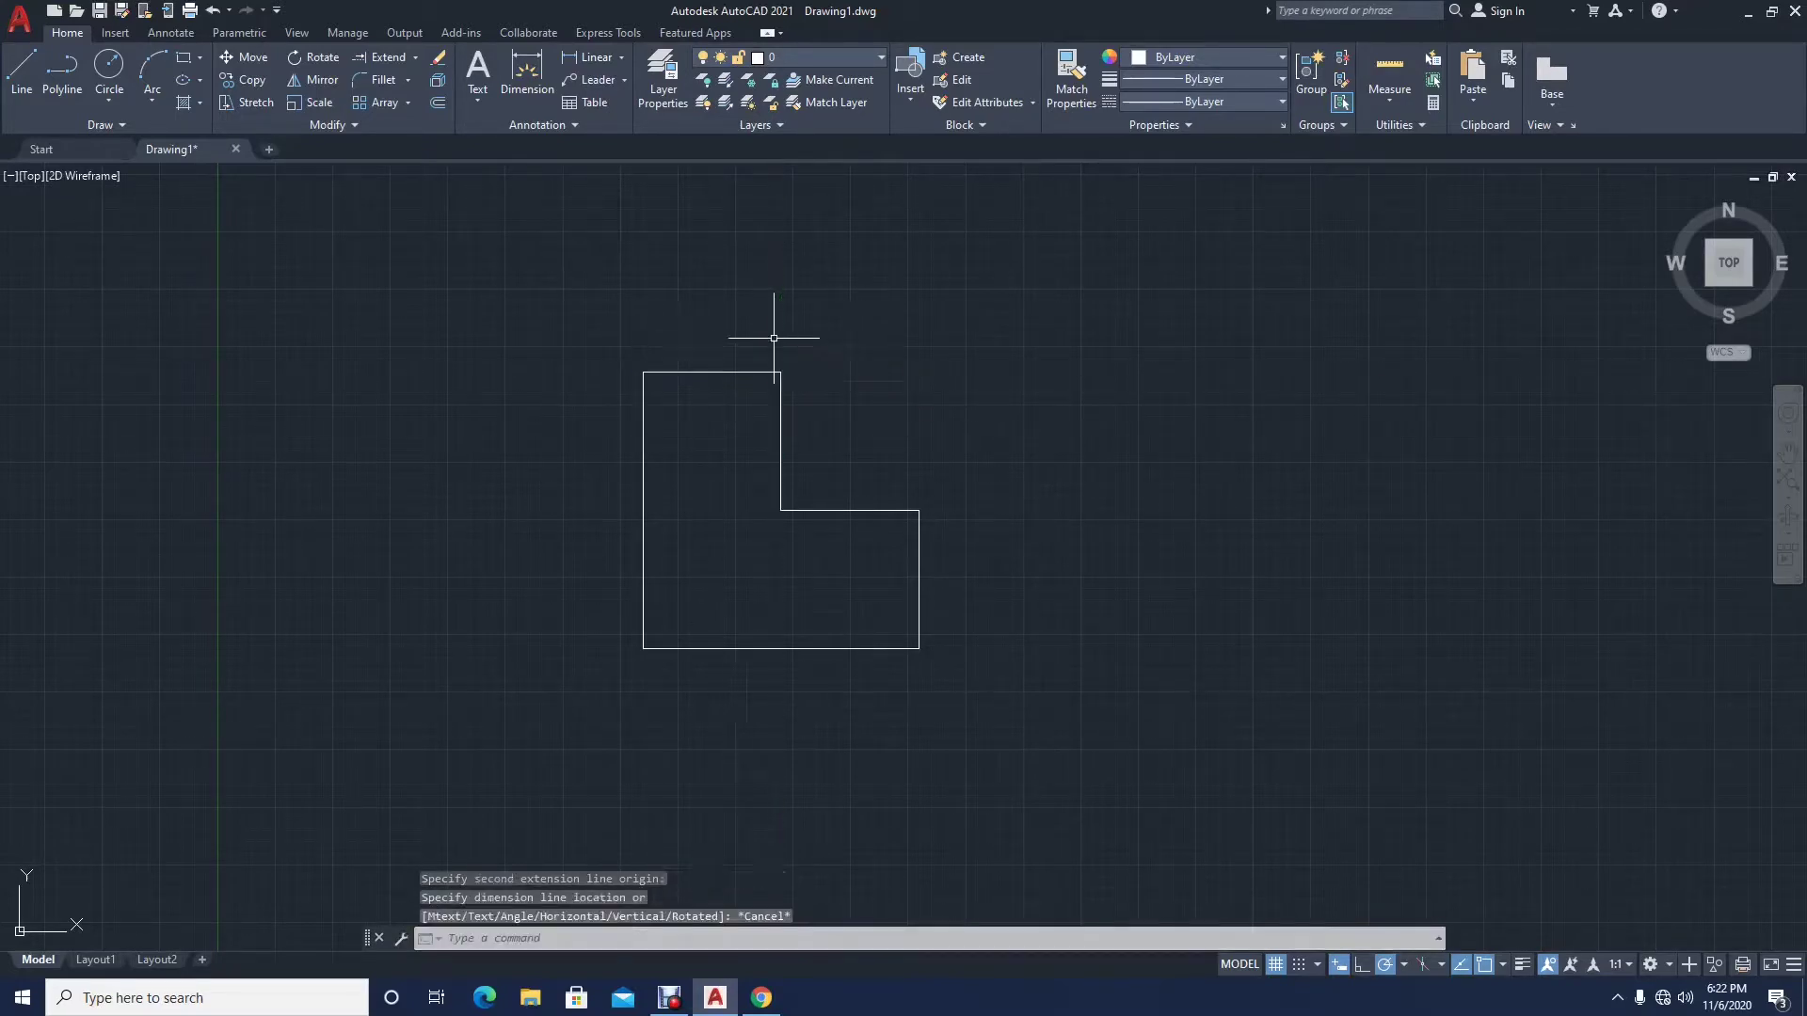
Step: Place a linear dimension just above the L-shaped outline's short top edge, measured between its two endpoints
{"action": "left_click", "coordinate": [591, 57]}
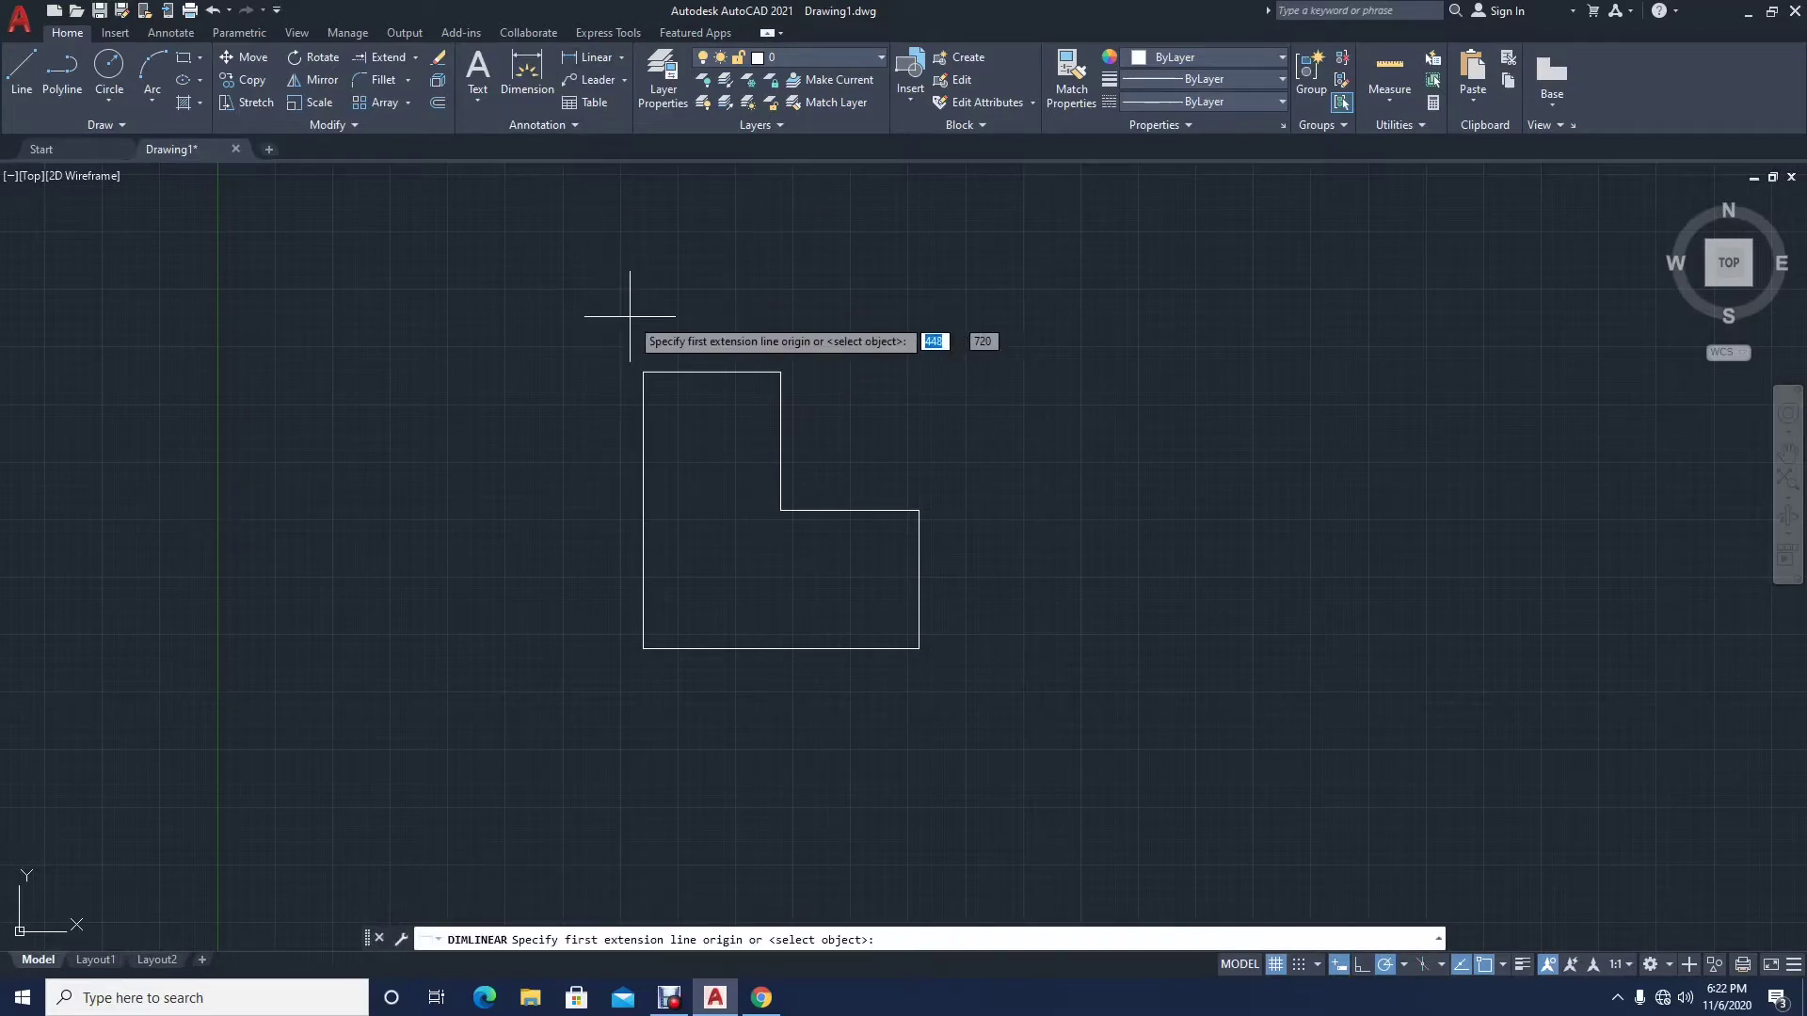
{"action": "left_click", "coordinate": [643, 372]}
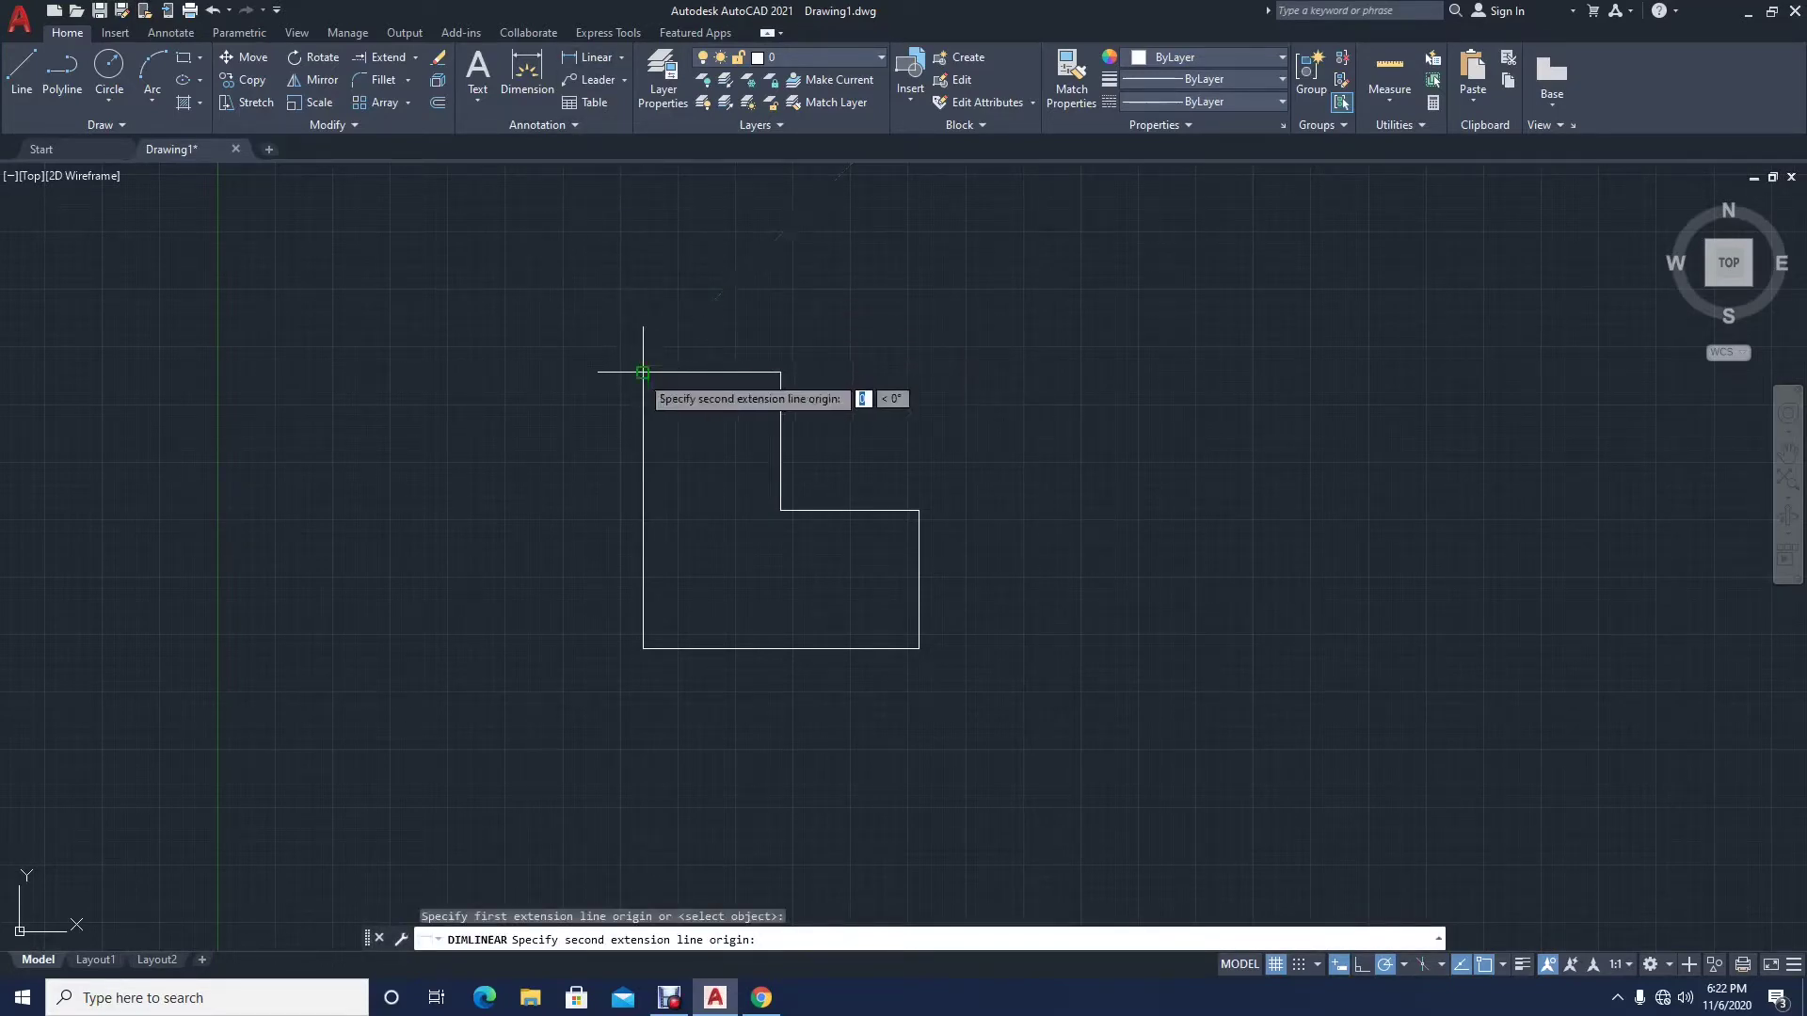
{"action": "left_click", "coordinate": [780, 373]}
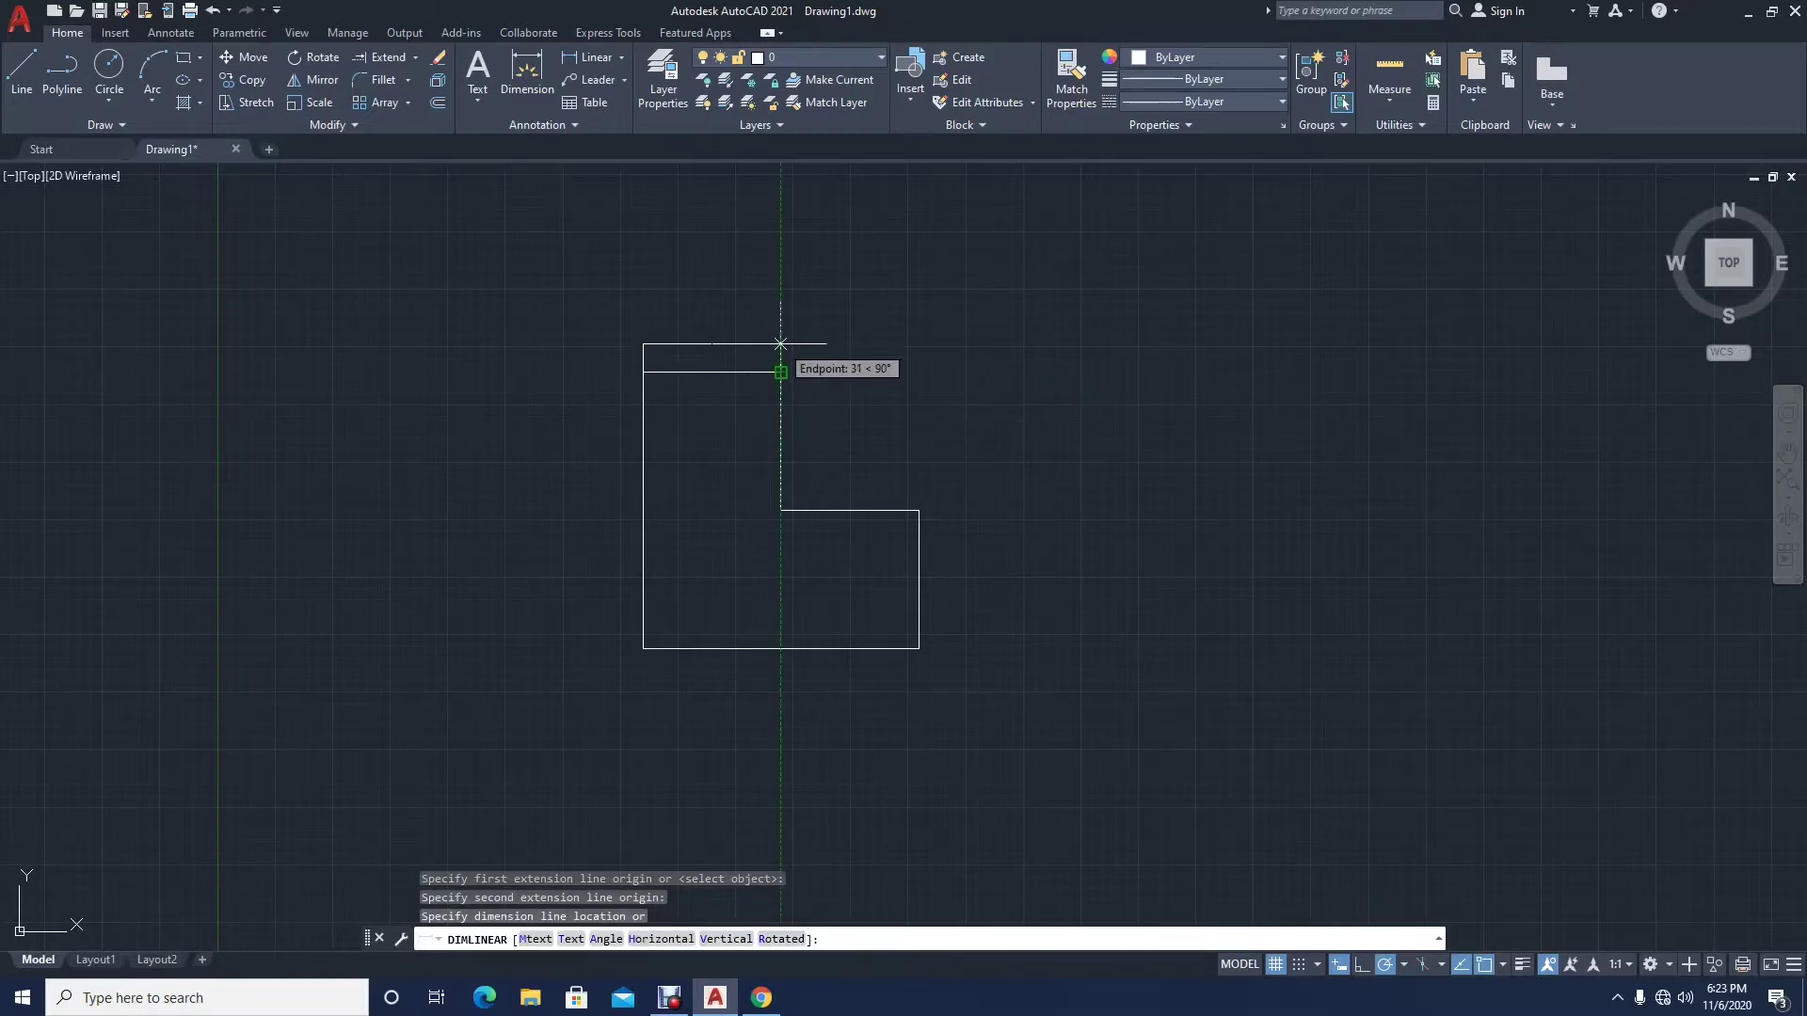
{"action": "left_click", "coordinate": [783, 337]}
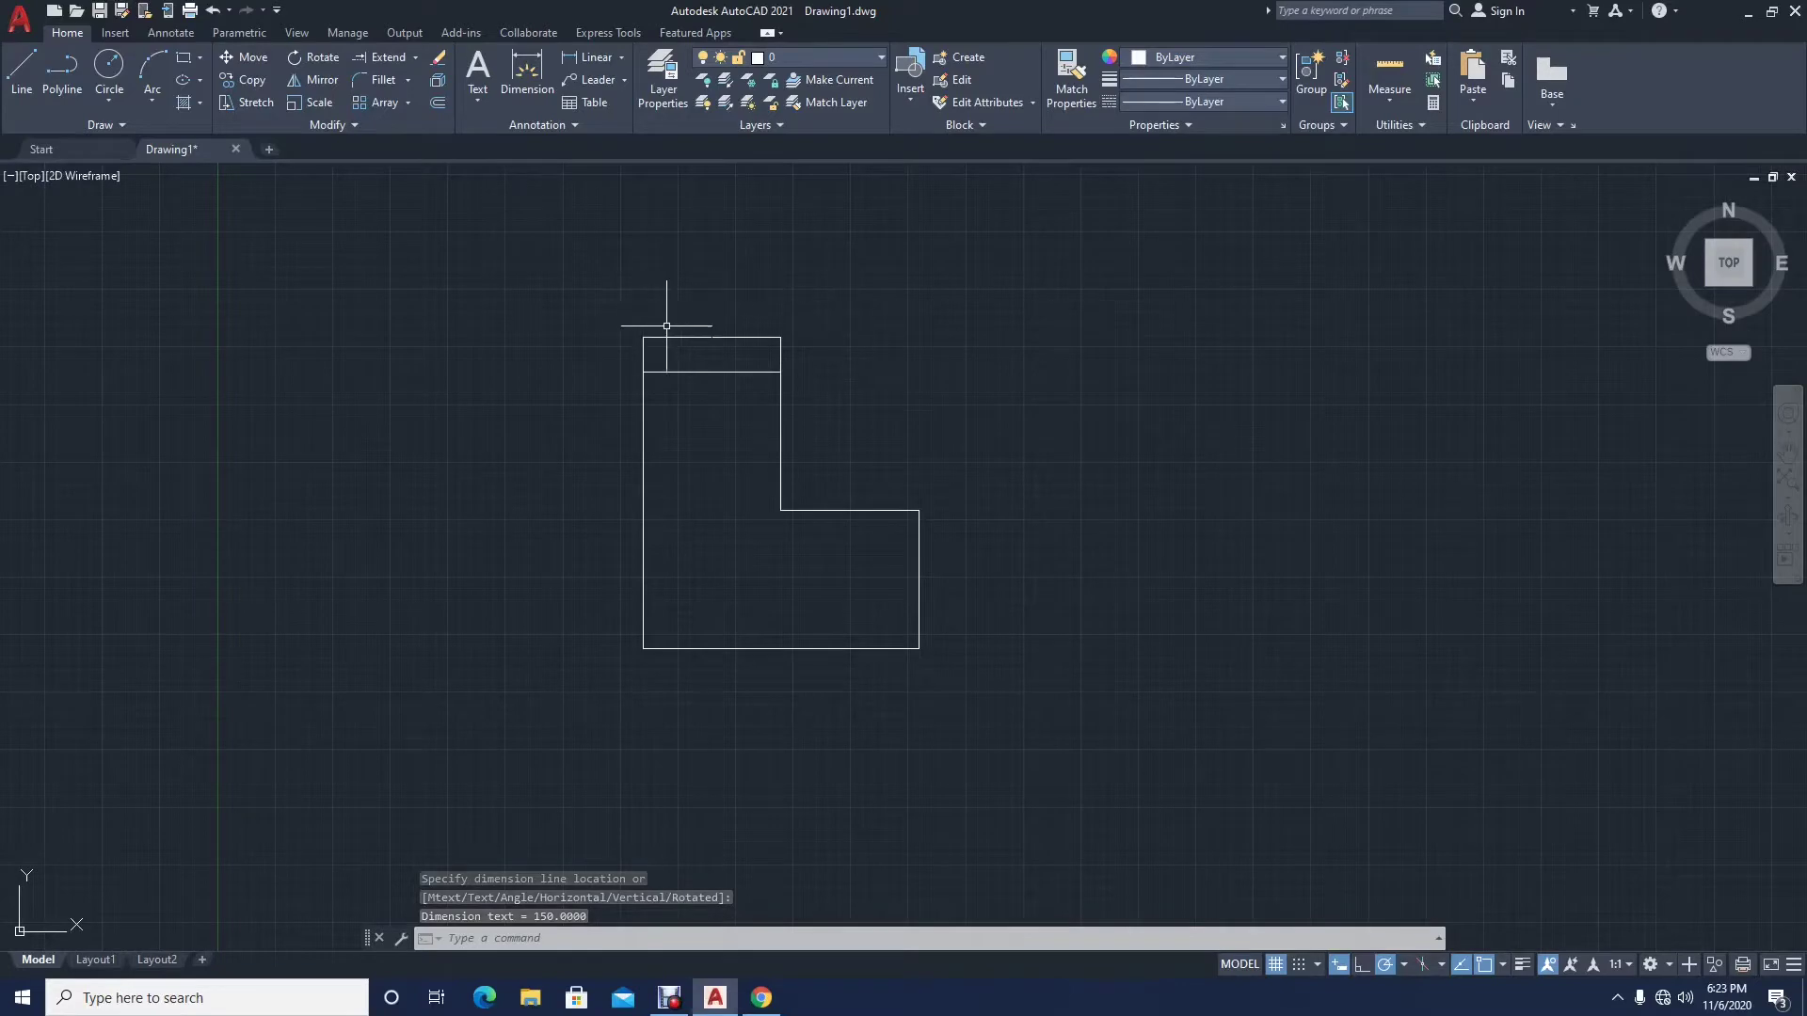
{"action": "scroll", "coordinate": [700, 336], "scroll_direction": "up", "scroll_amount": 10}
{"action": "scroll", "coordinate": [710, 355], "scroll_direction": "up", "scroll_amount": 10}
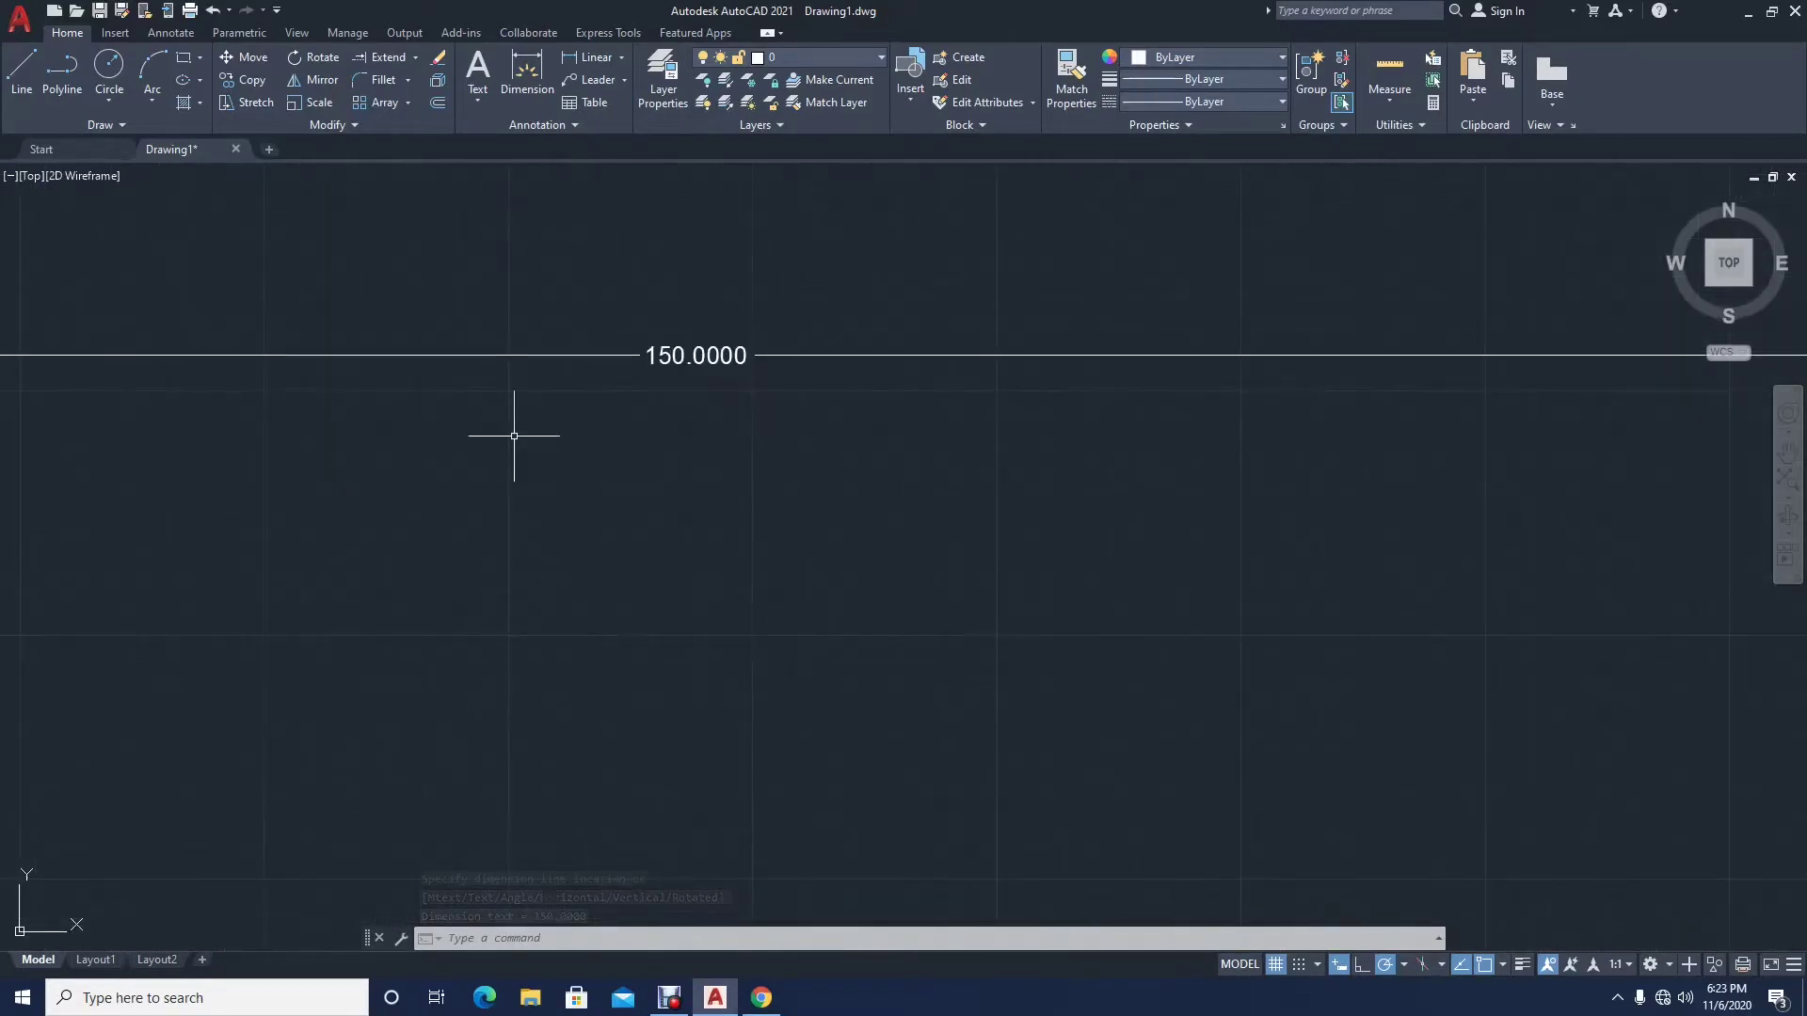
{"action": "scroll", "coordinate": [711, 356], "scroll_direction": "down", "scroll_amount": 15}
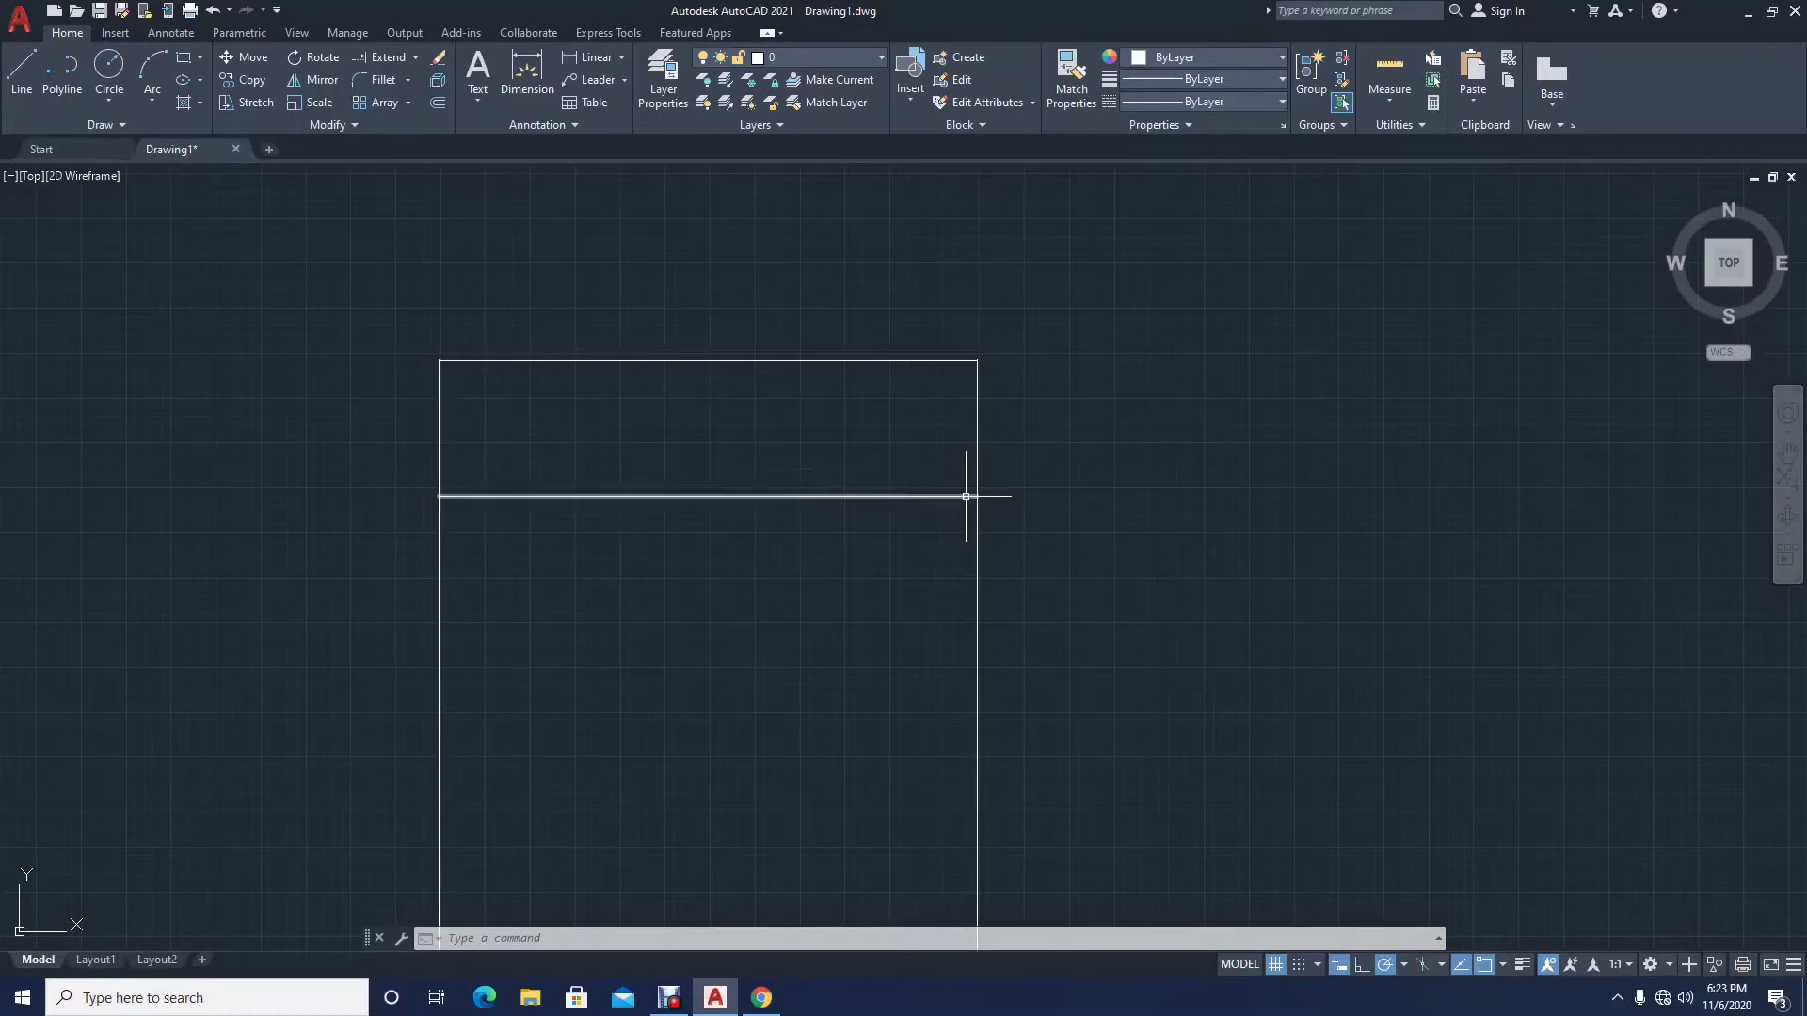
{"action": "scroll", "coordinate": [956, 523], "scroll_direction": "down", "scroll_amount": 4}
{"action": "mouse_move", "coordinate": [932, 564]}
{"action": "middle_mouse_down"}
{"action": "mouse_move", "coordinate": [803, 387]}
{"action": "mouse_move", "coordinate": [765, 428]}
{"action": "middle_mouse_up"}
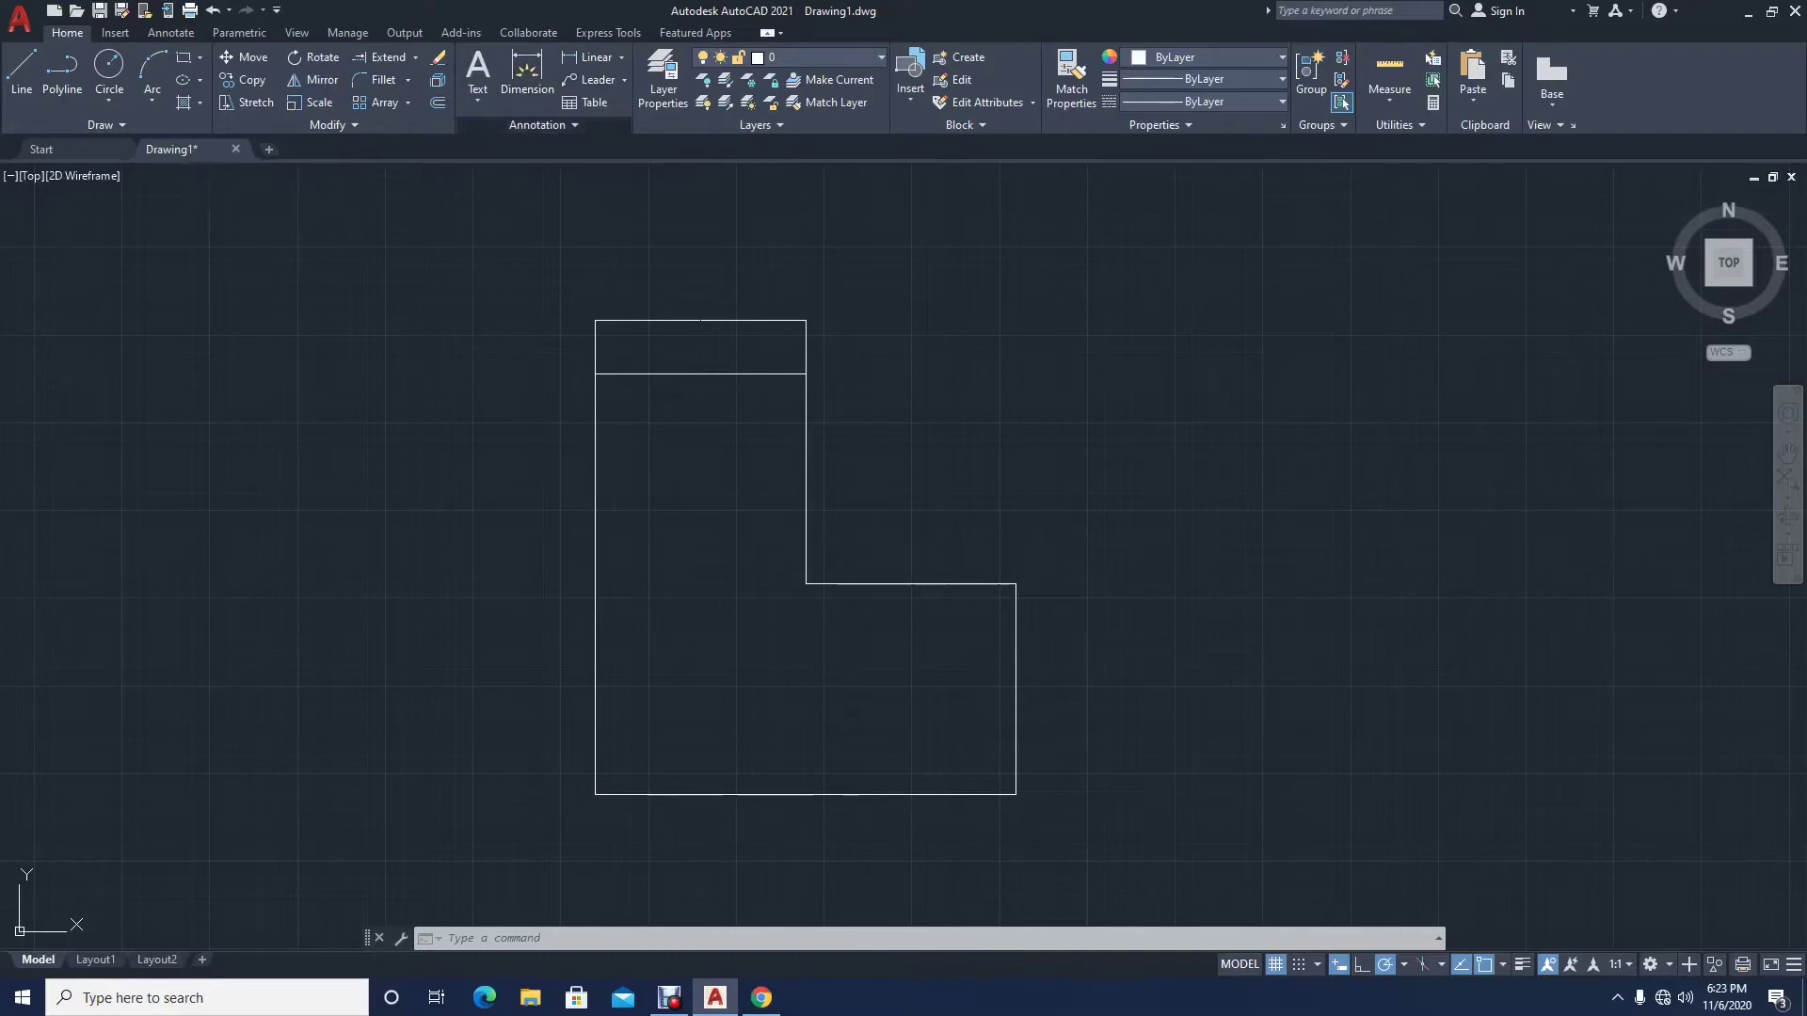
{"action": "left_click", "coordinate": [541, 124]}
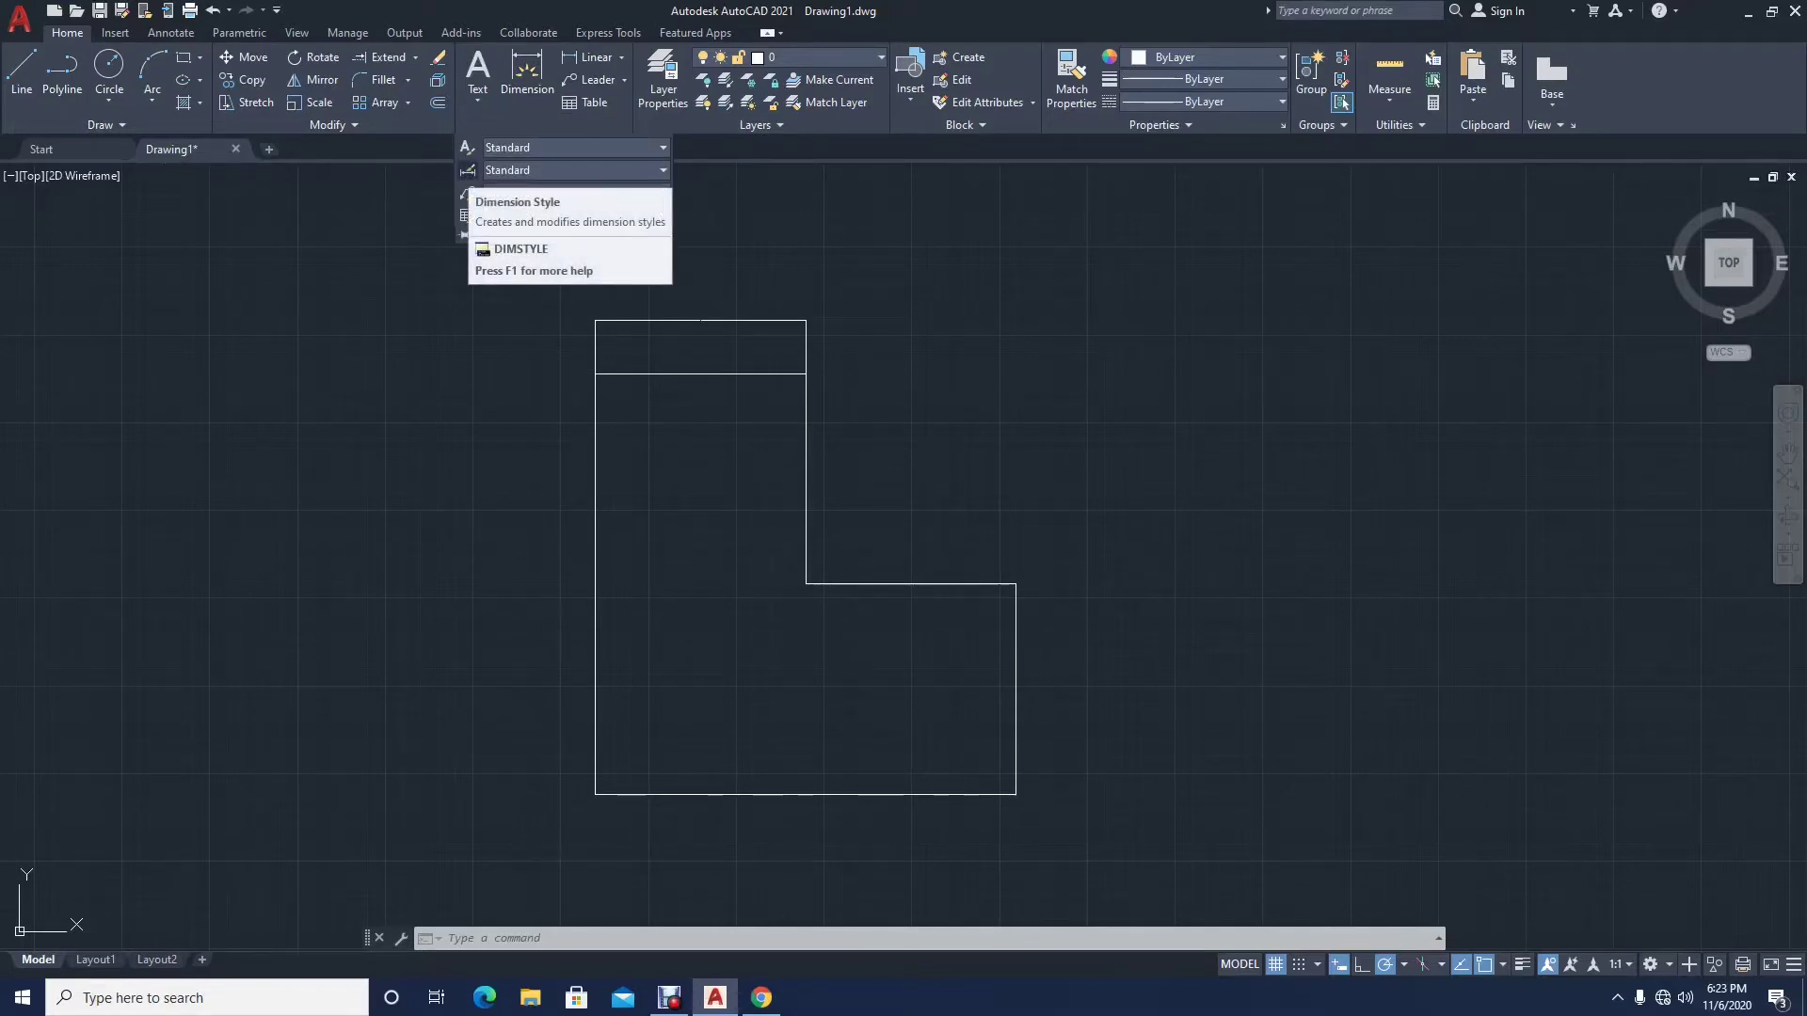
{"action": "left_click", "coordinate": [400, 237]}
{"action": "left_click", "coordinate": [415, 206]}
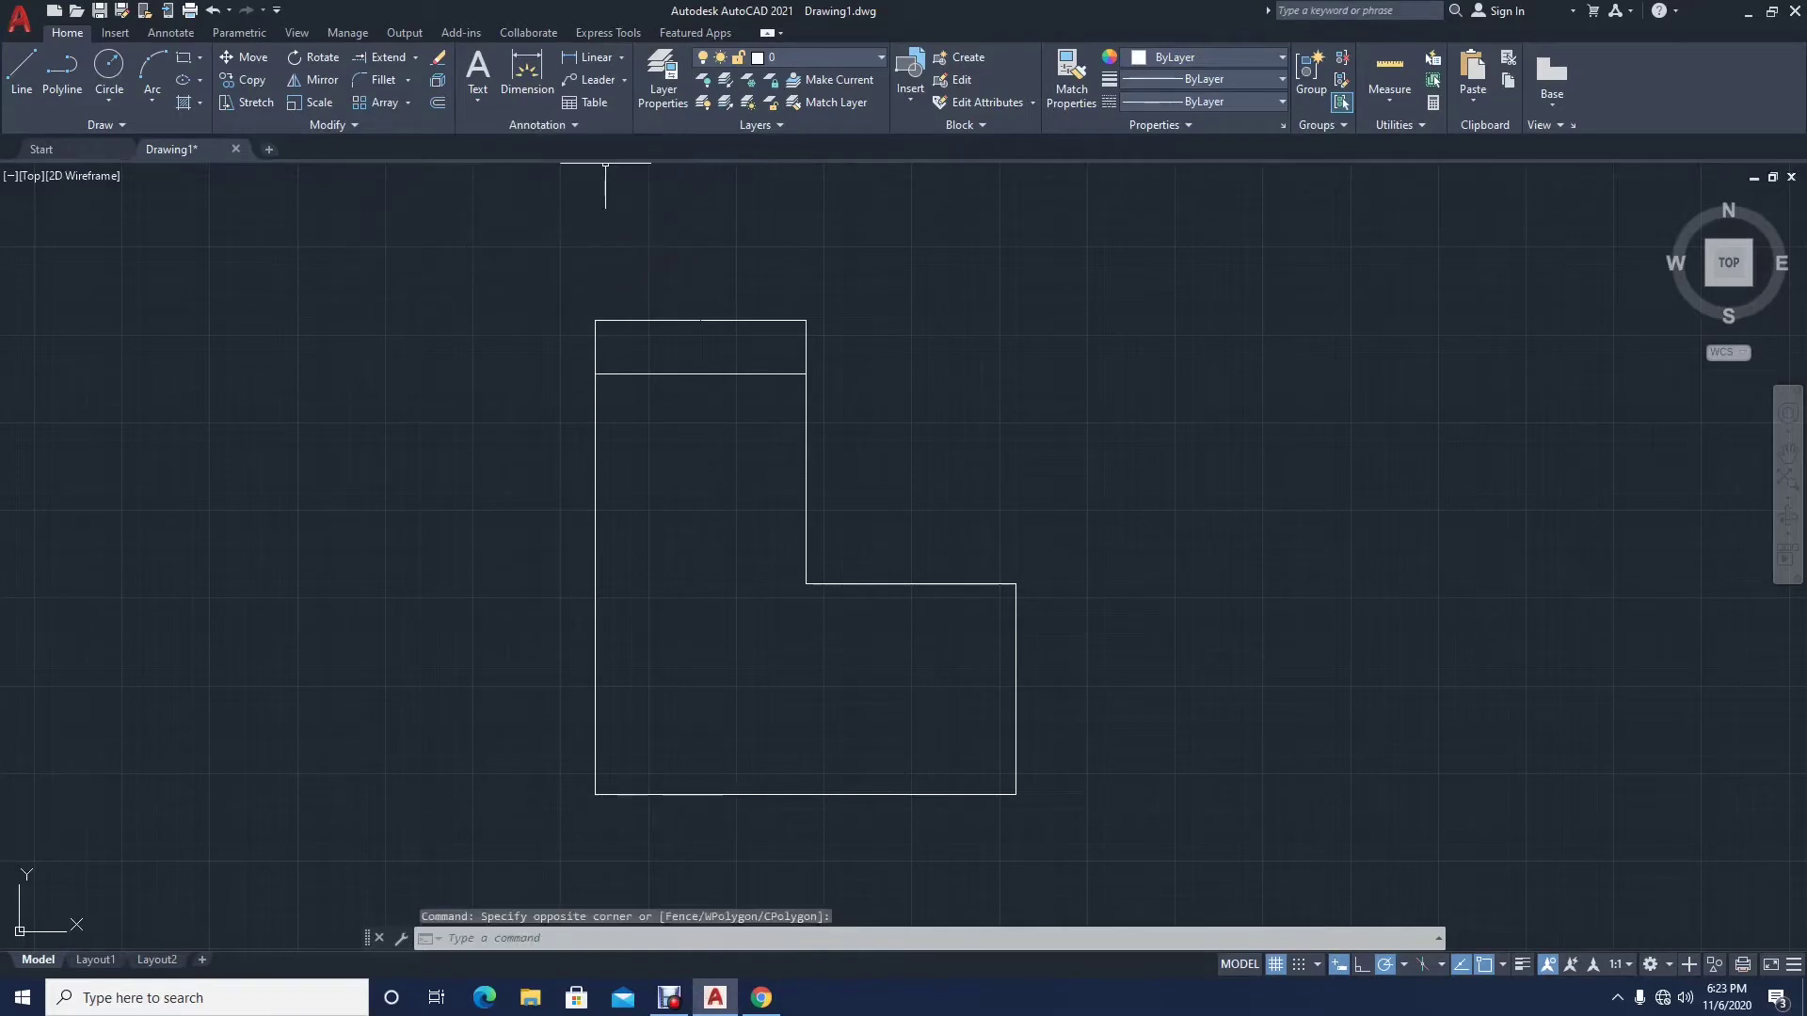
{"action": "left_click", "coordinate": [335, 254]}
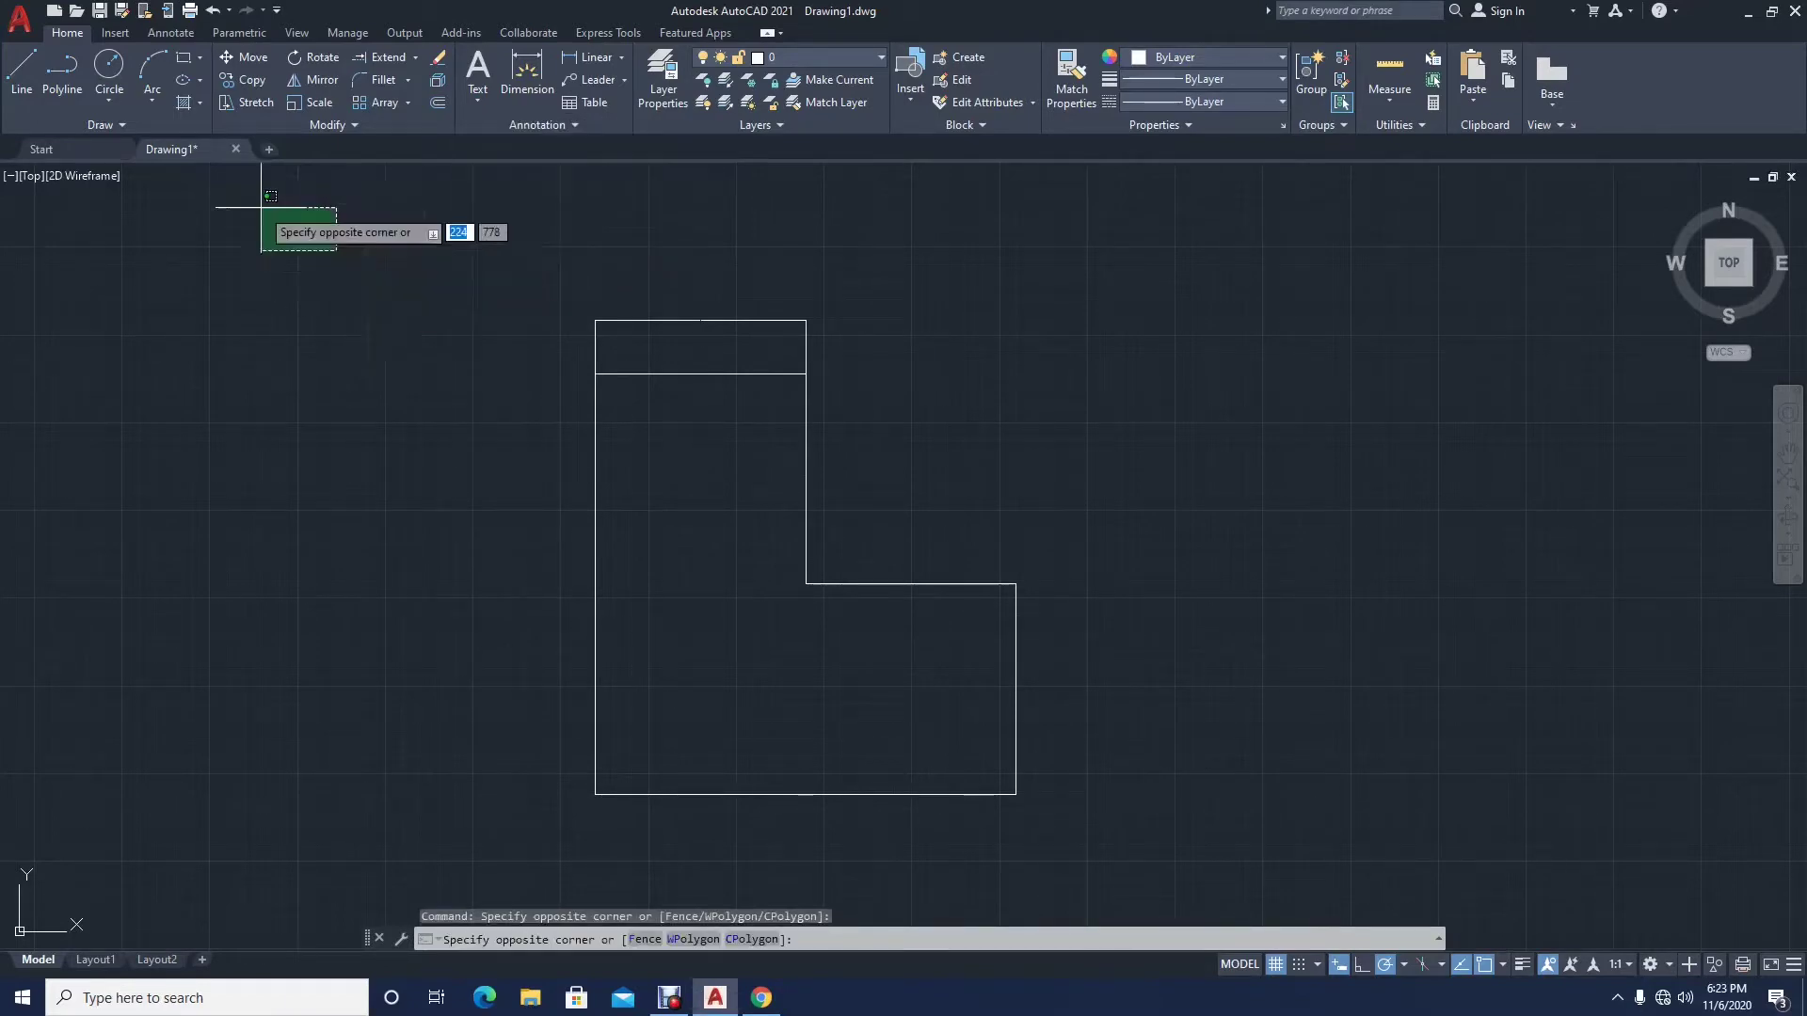
{"action": "left_click", "coordinate": [239, 196]}
{"action": "left_click", "coordinate": [170, 33]}
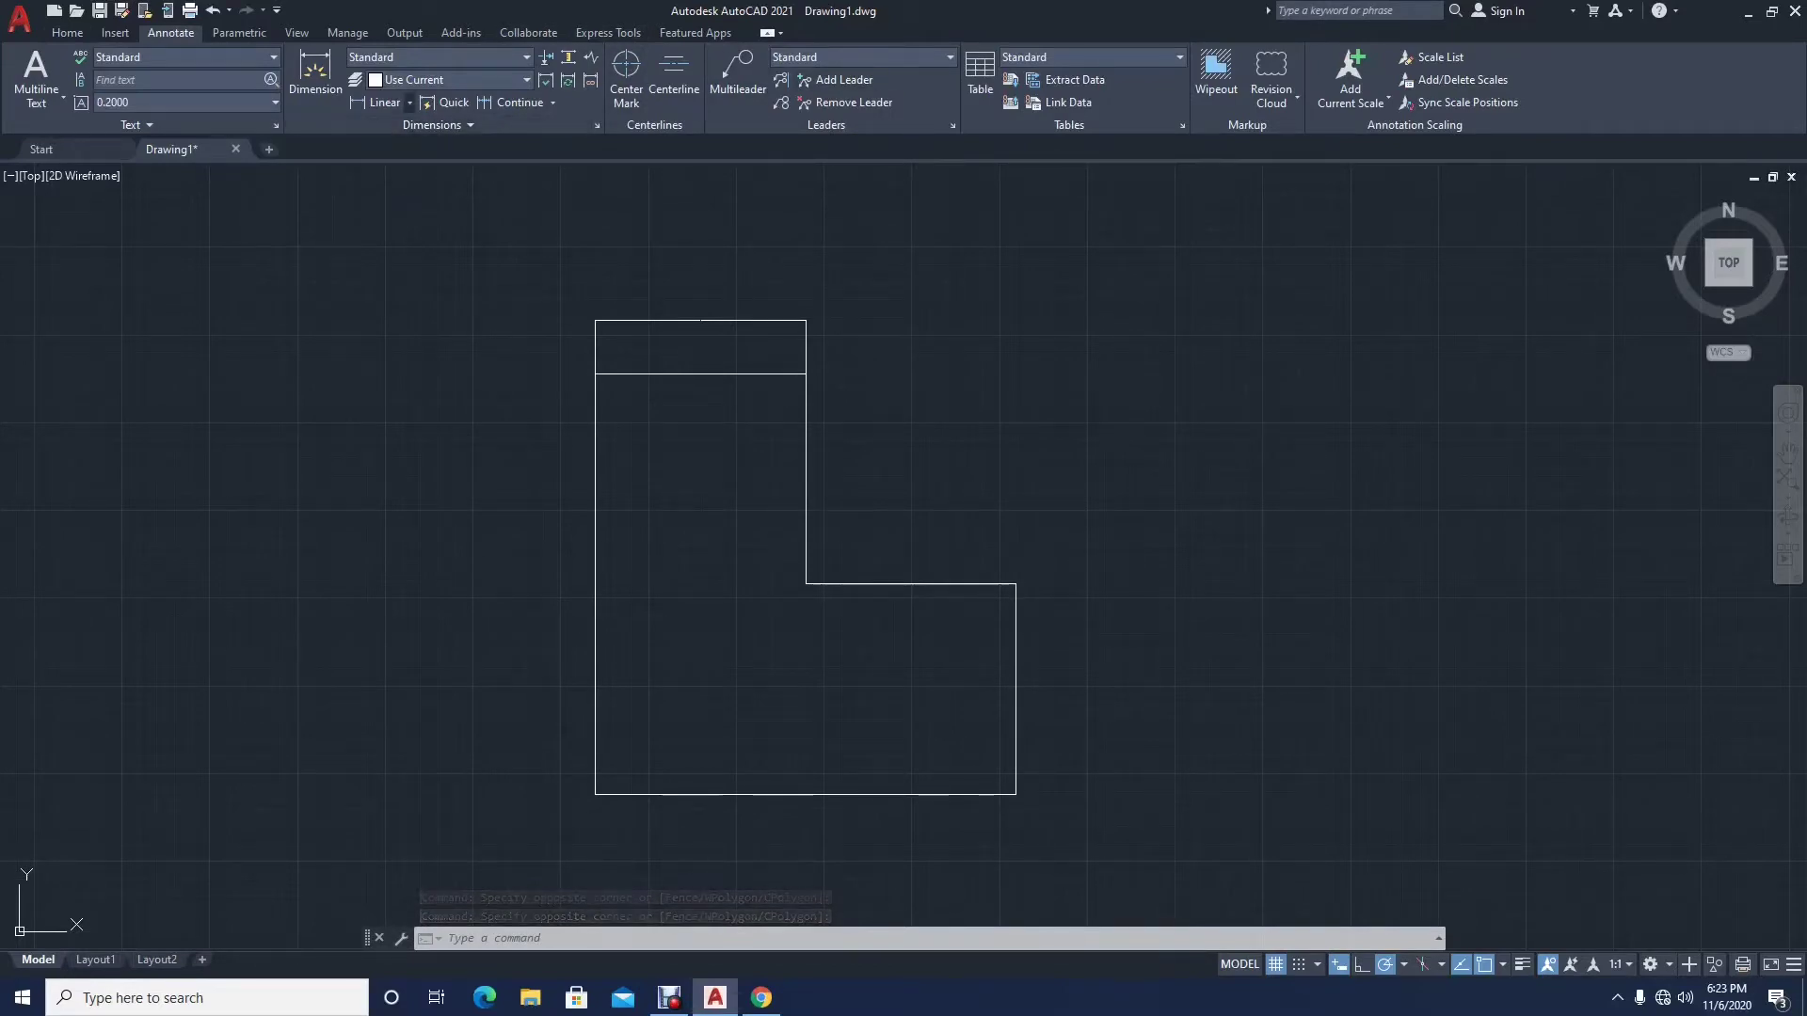
{"action": "left_click", "coordinate": [66, 33]}
Step: Open the Standard dimension style for modification and review its line, arrowhead, text, fit, unit and tolerance settings
{"action": "left_click", "coordinate": [543, 125]}
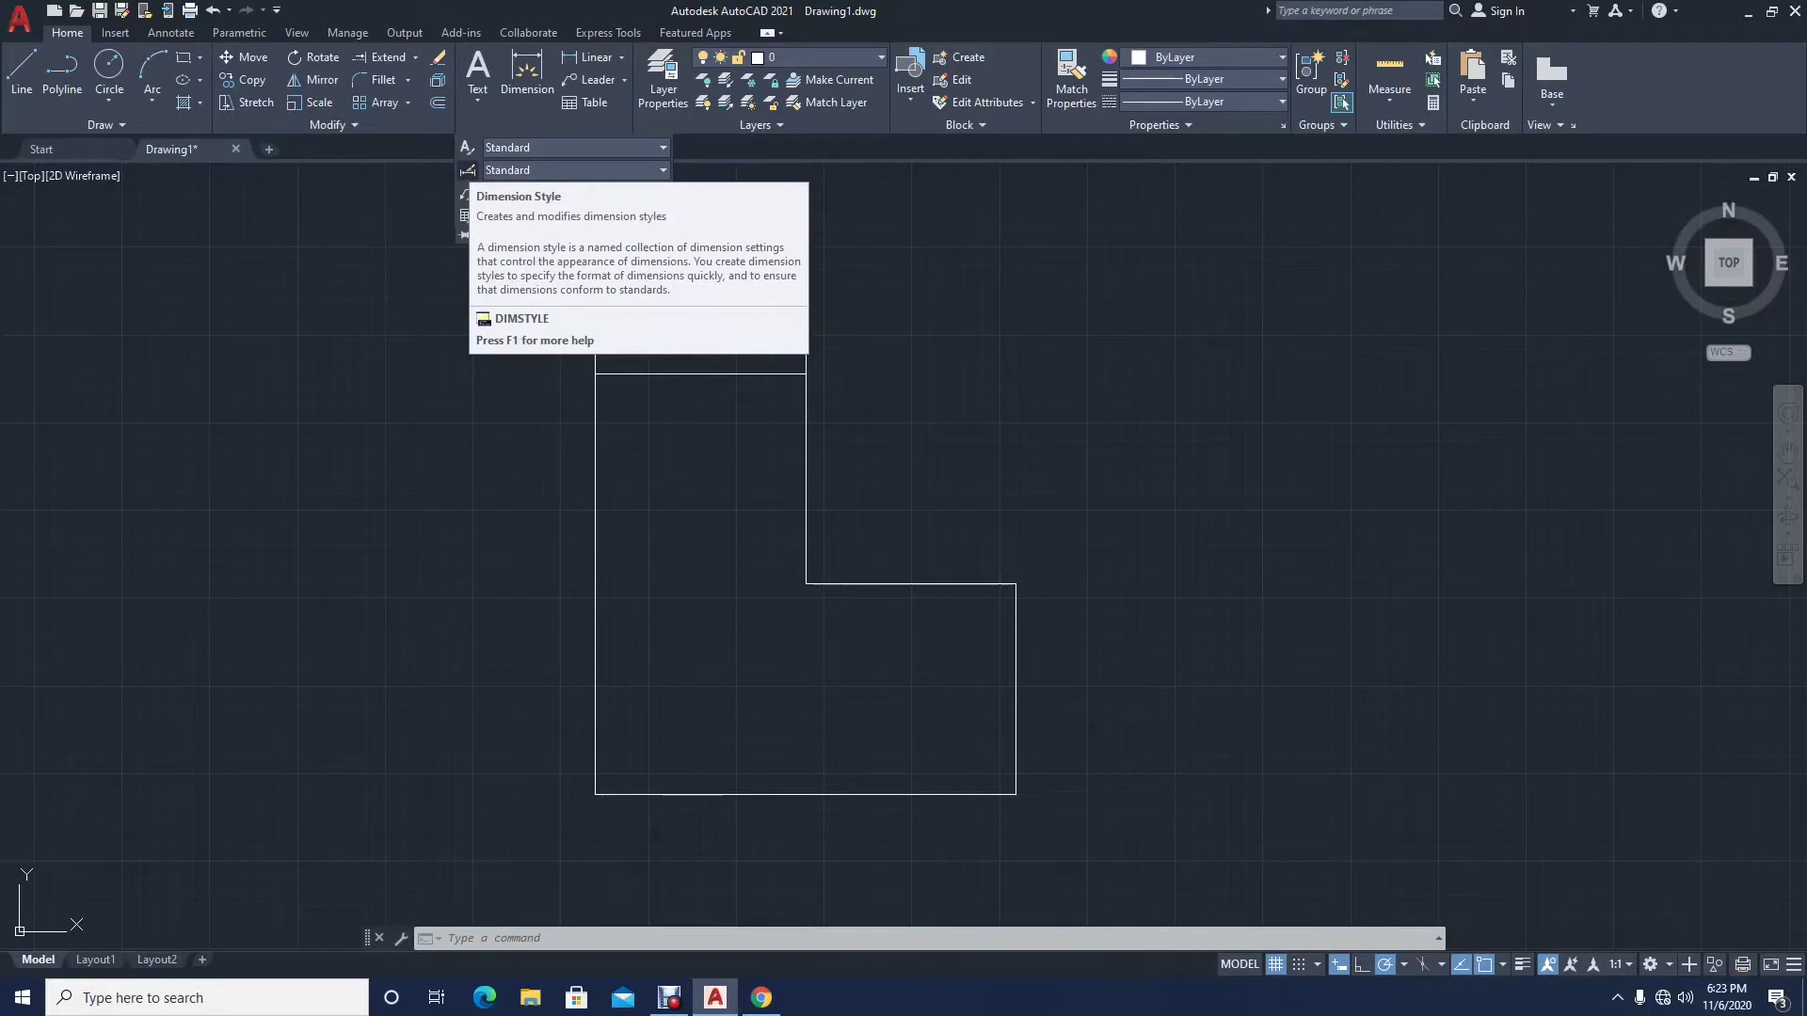
{"action": "left_click", "coordinate": [464, 193]}
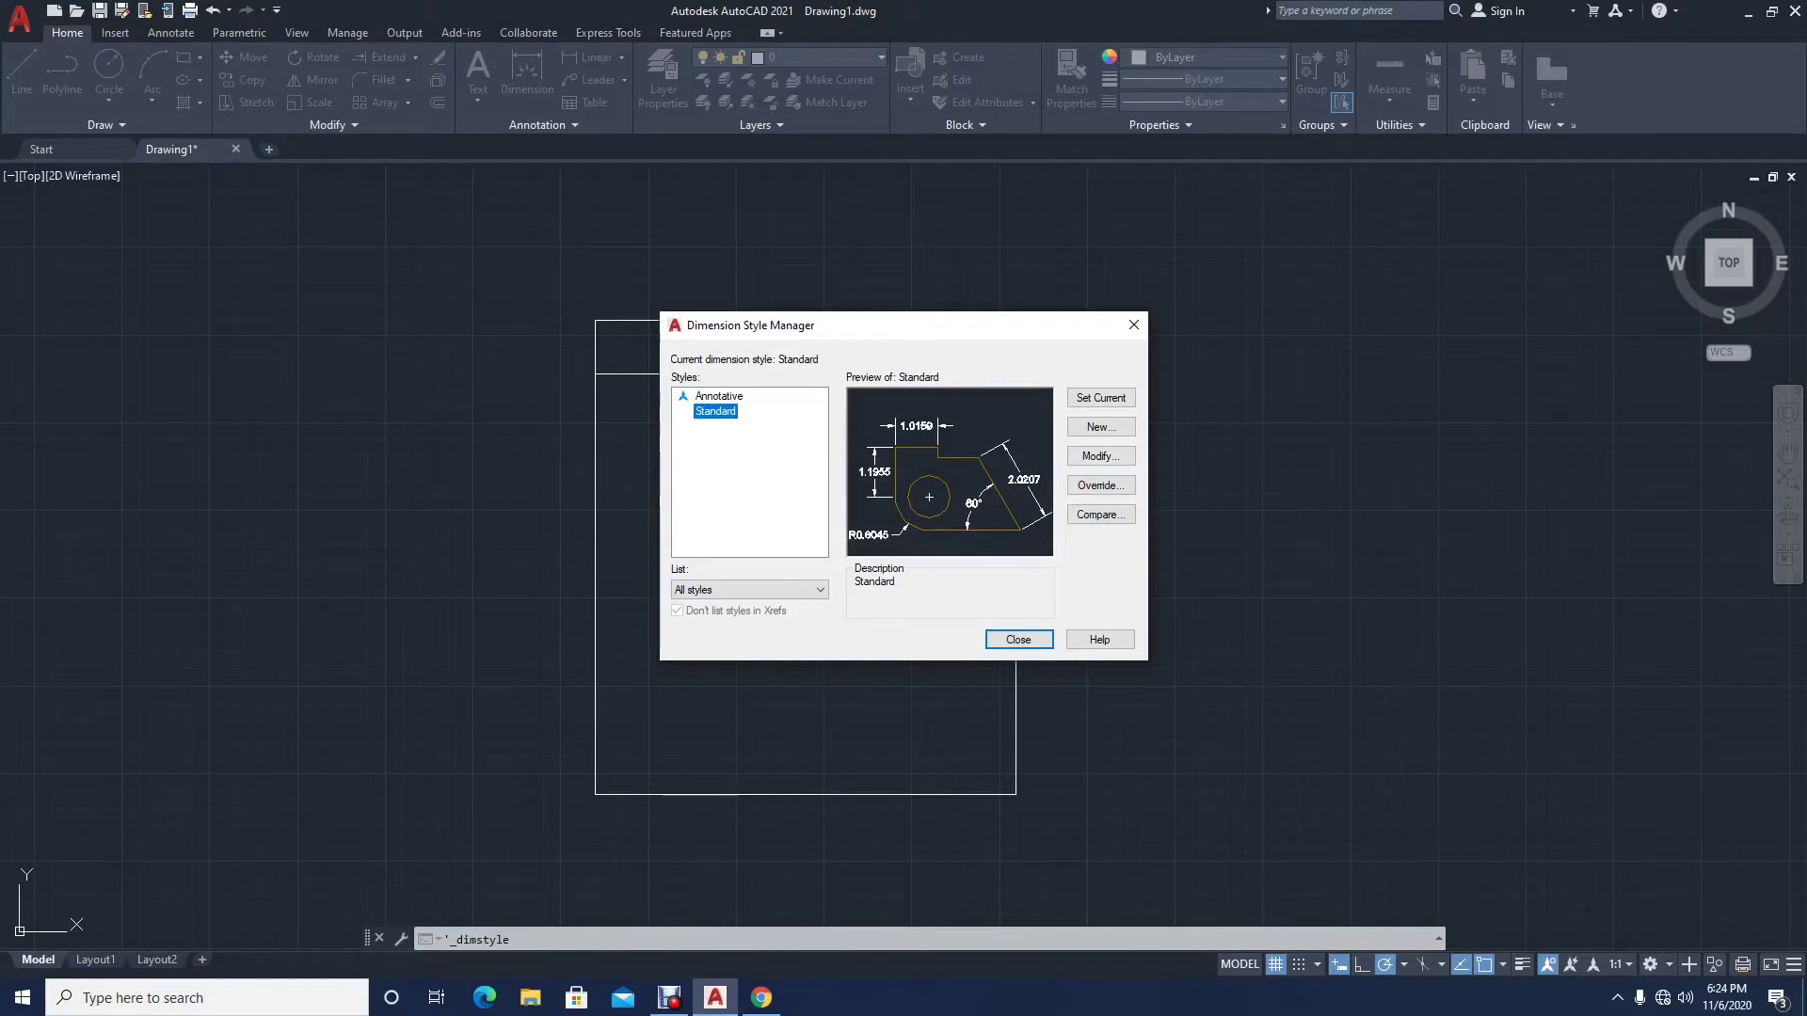
{"action": "left_click", "coordinate": [1100, 456]}
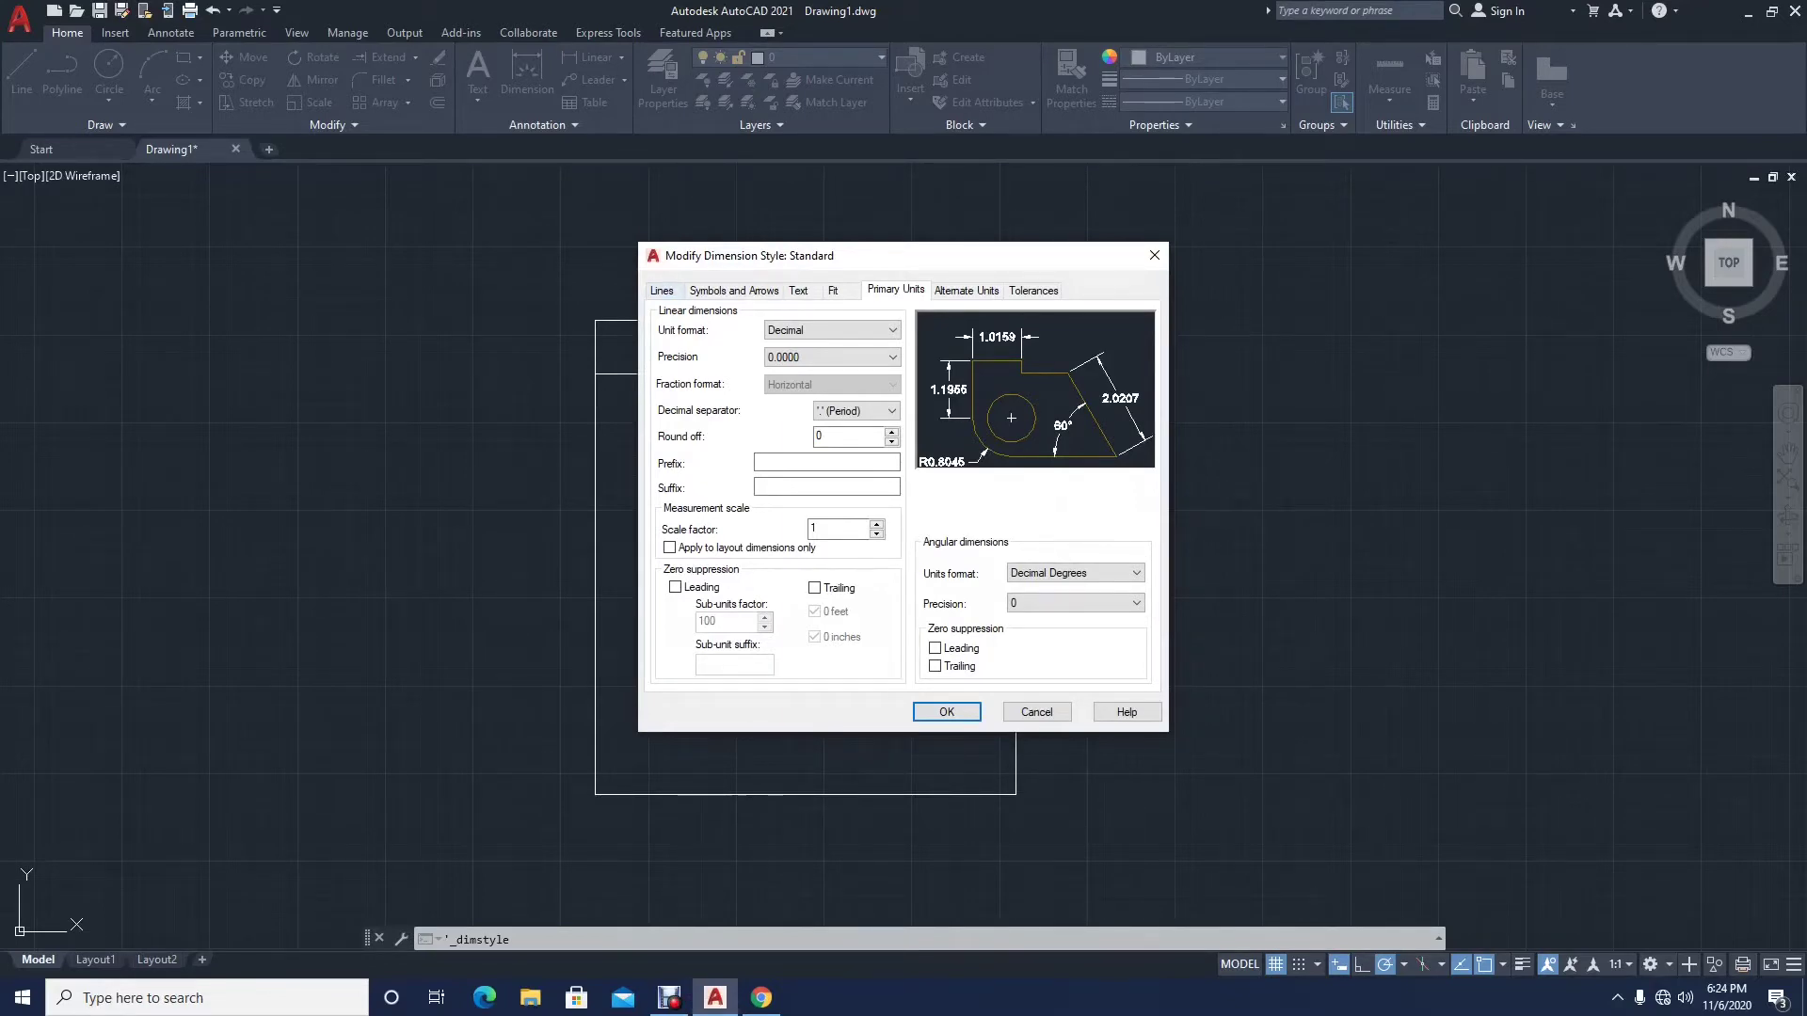
{"action": "left_click", "coordinate": [663, 291]}
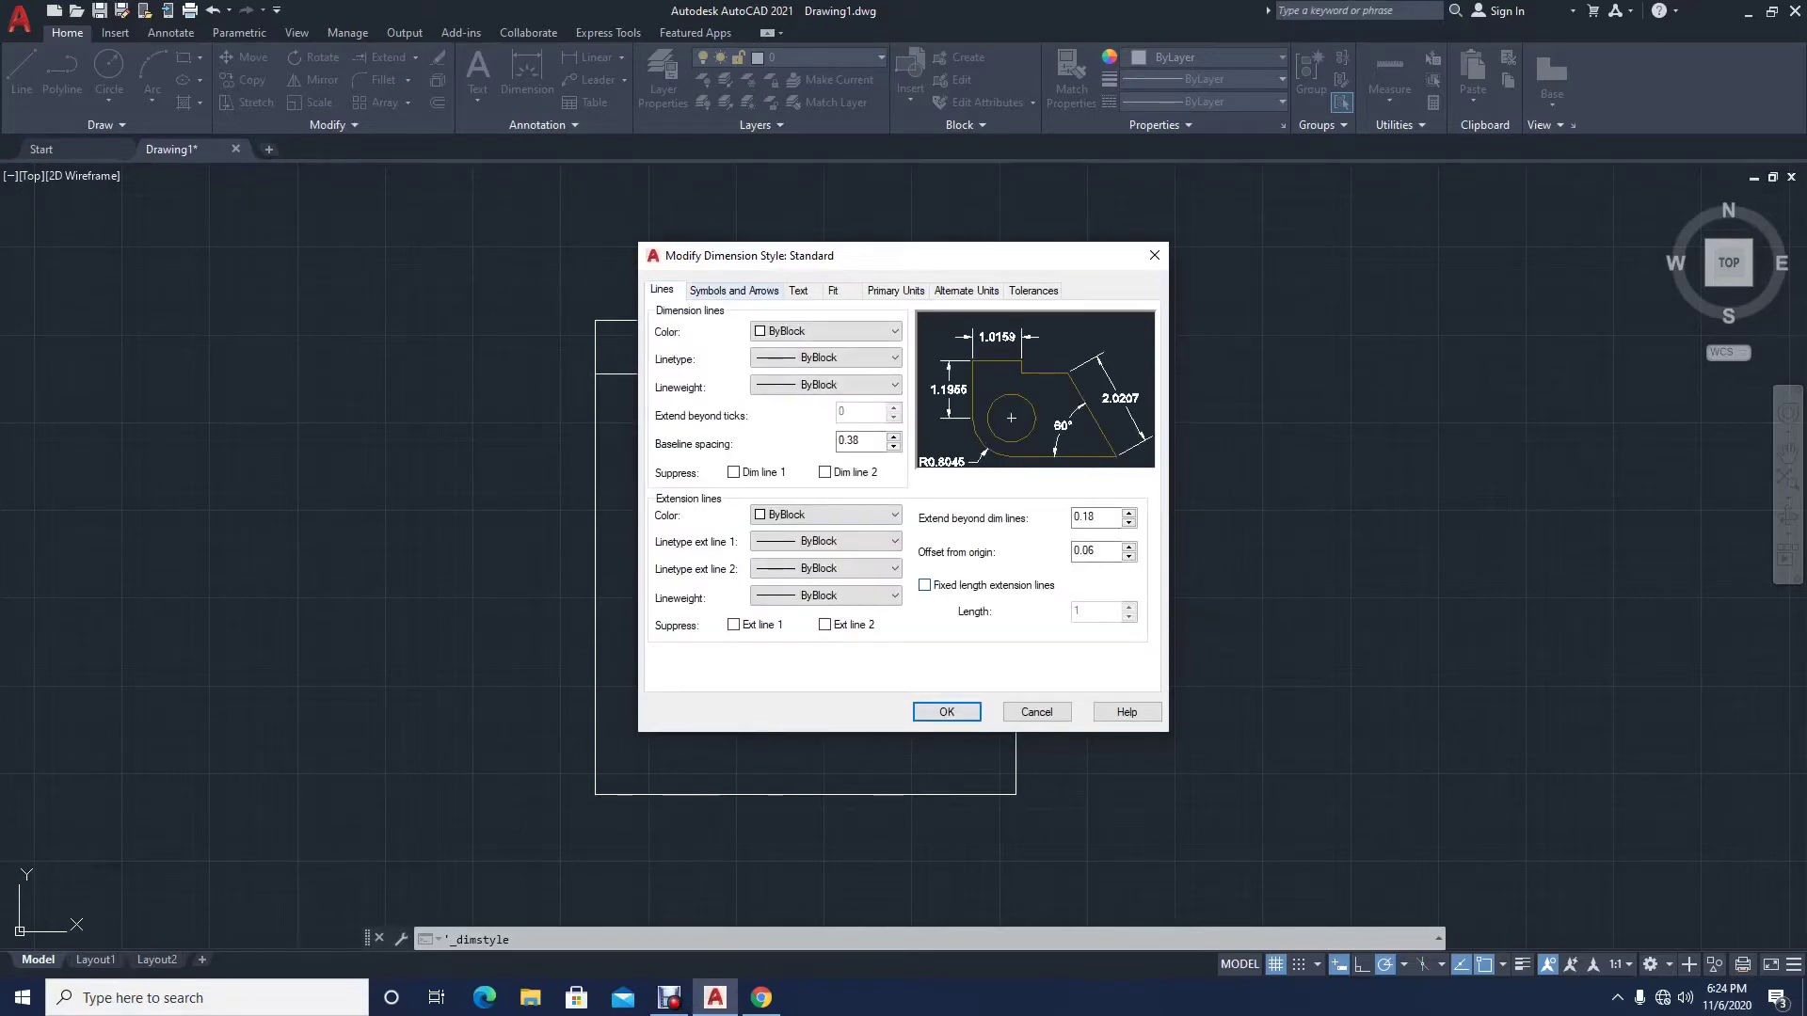
{"action": "left_click", "coordinate": [734, 291]}
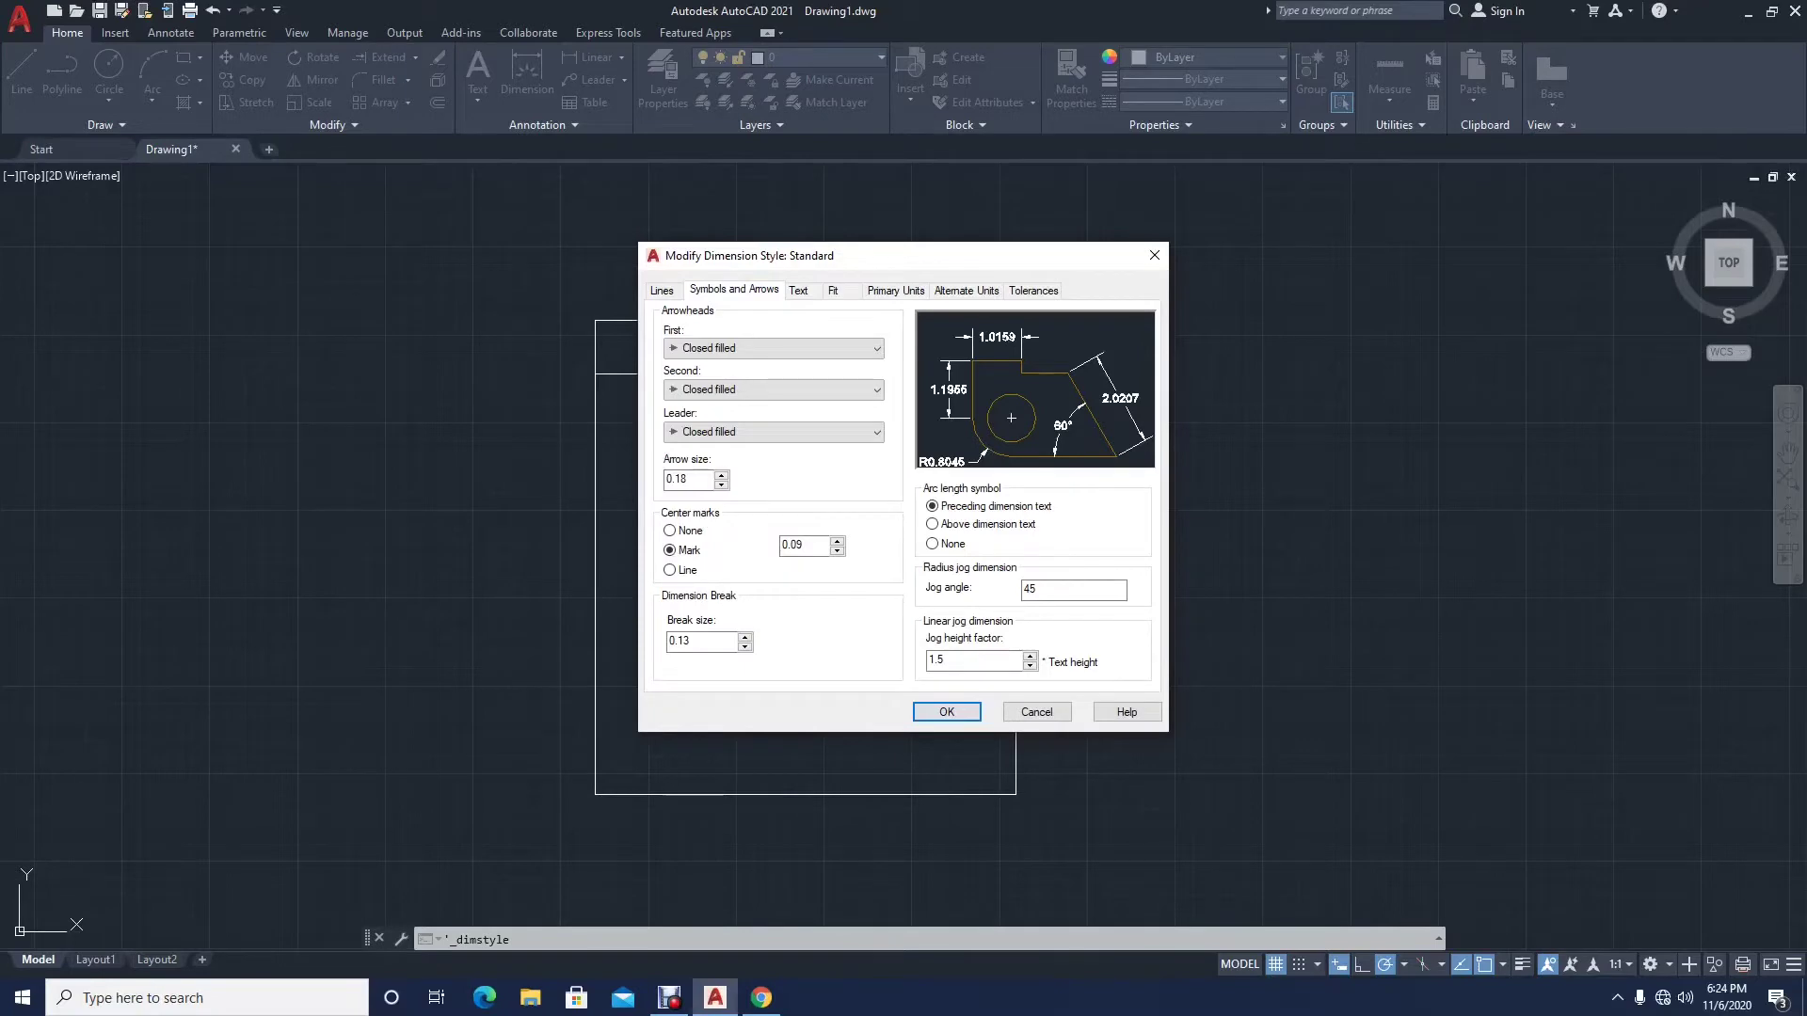
{"action": "key", "text": "ctrl+Tab"}
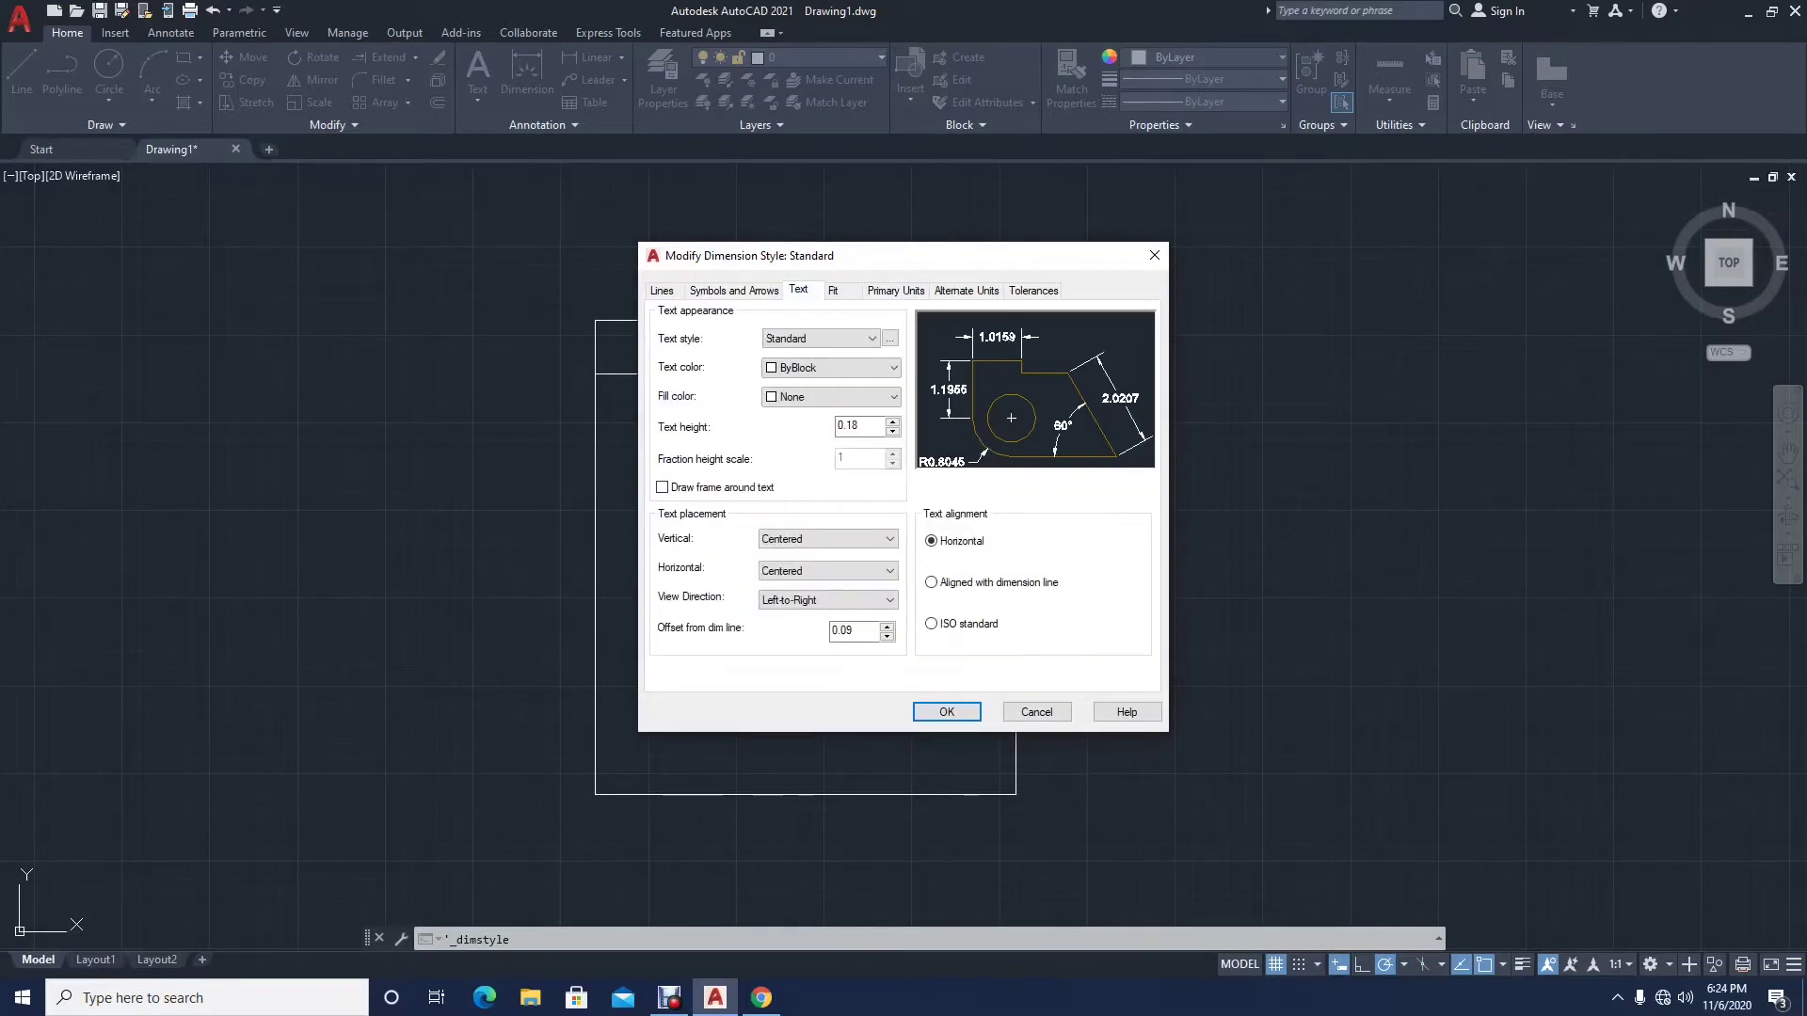
{"action": "key", "text": "ctrl+Tab"}
{"action": "key", "text": "ctrl+Tab"}
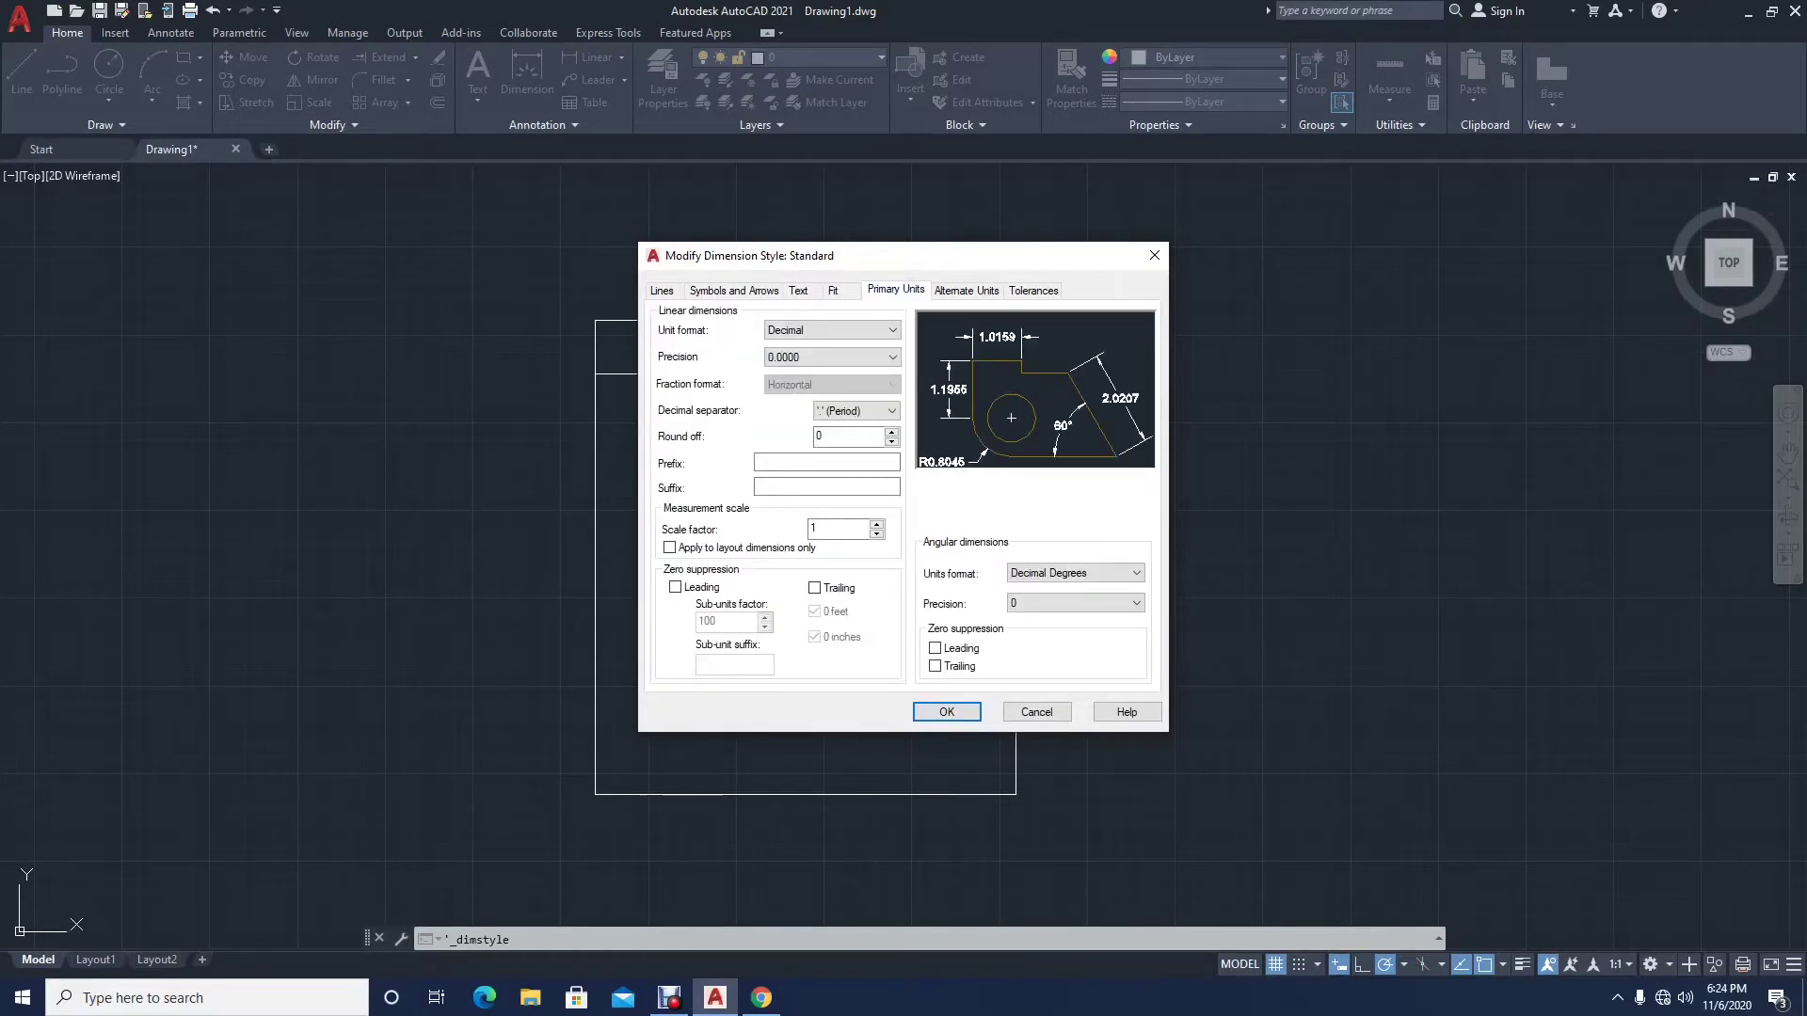
{"action": "key", "text": "ctrl+Tab"}
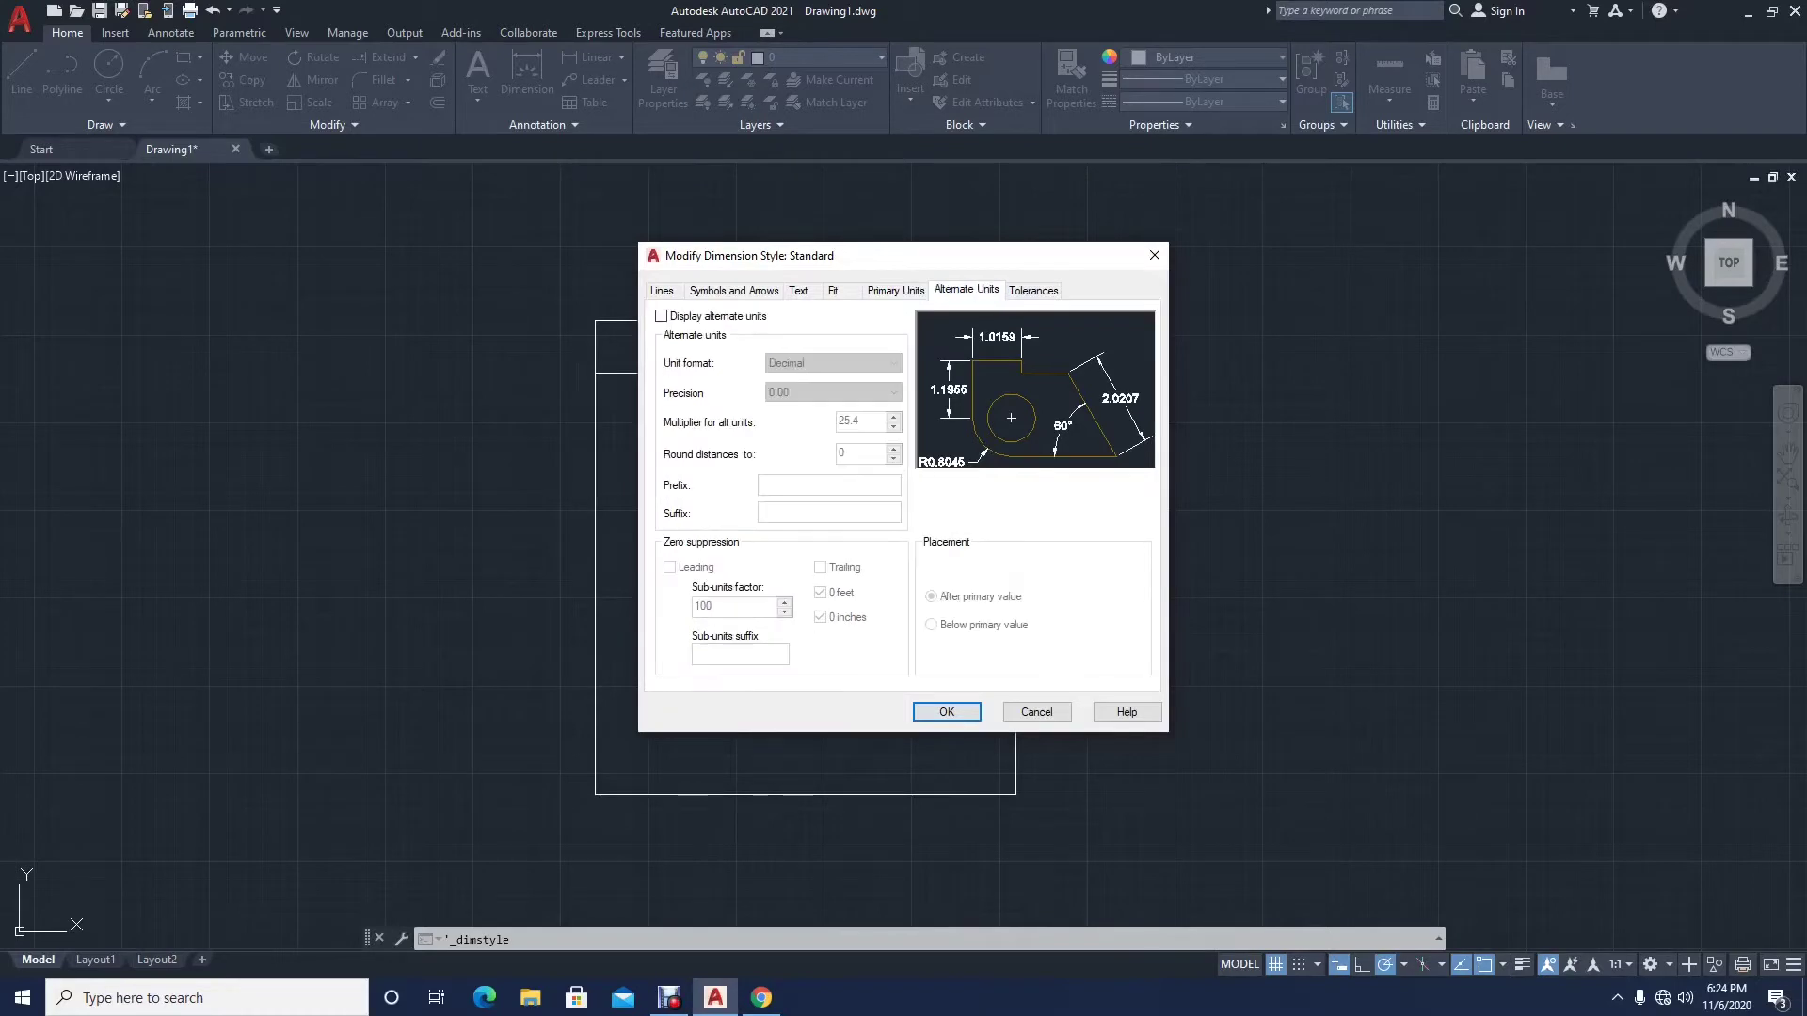
{"action": "key", "text": "ctrl+Tab"}
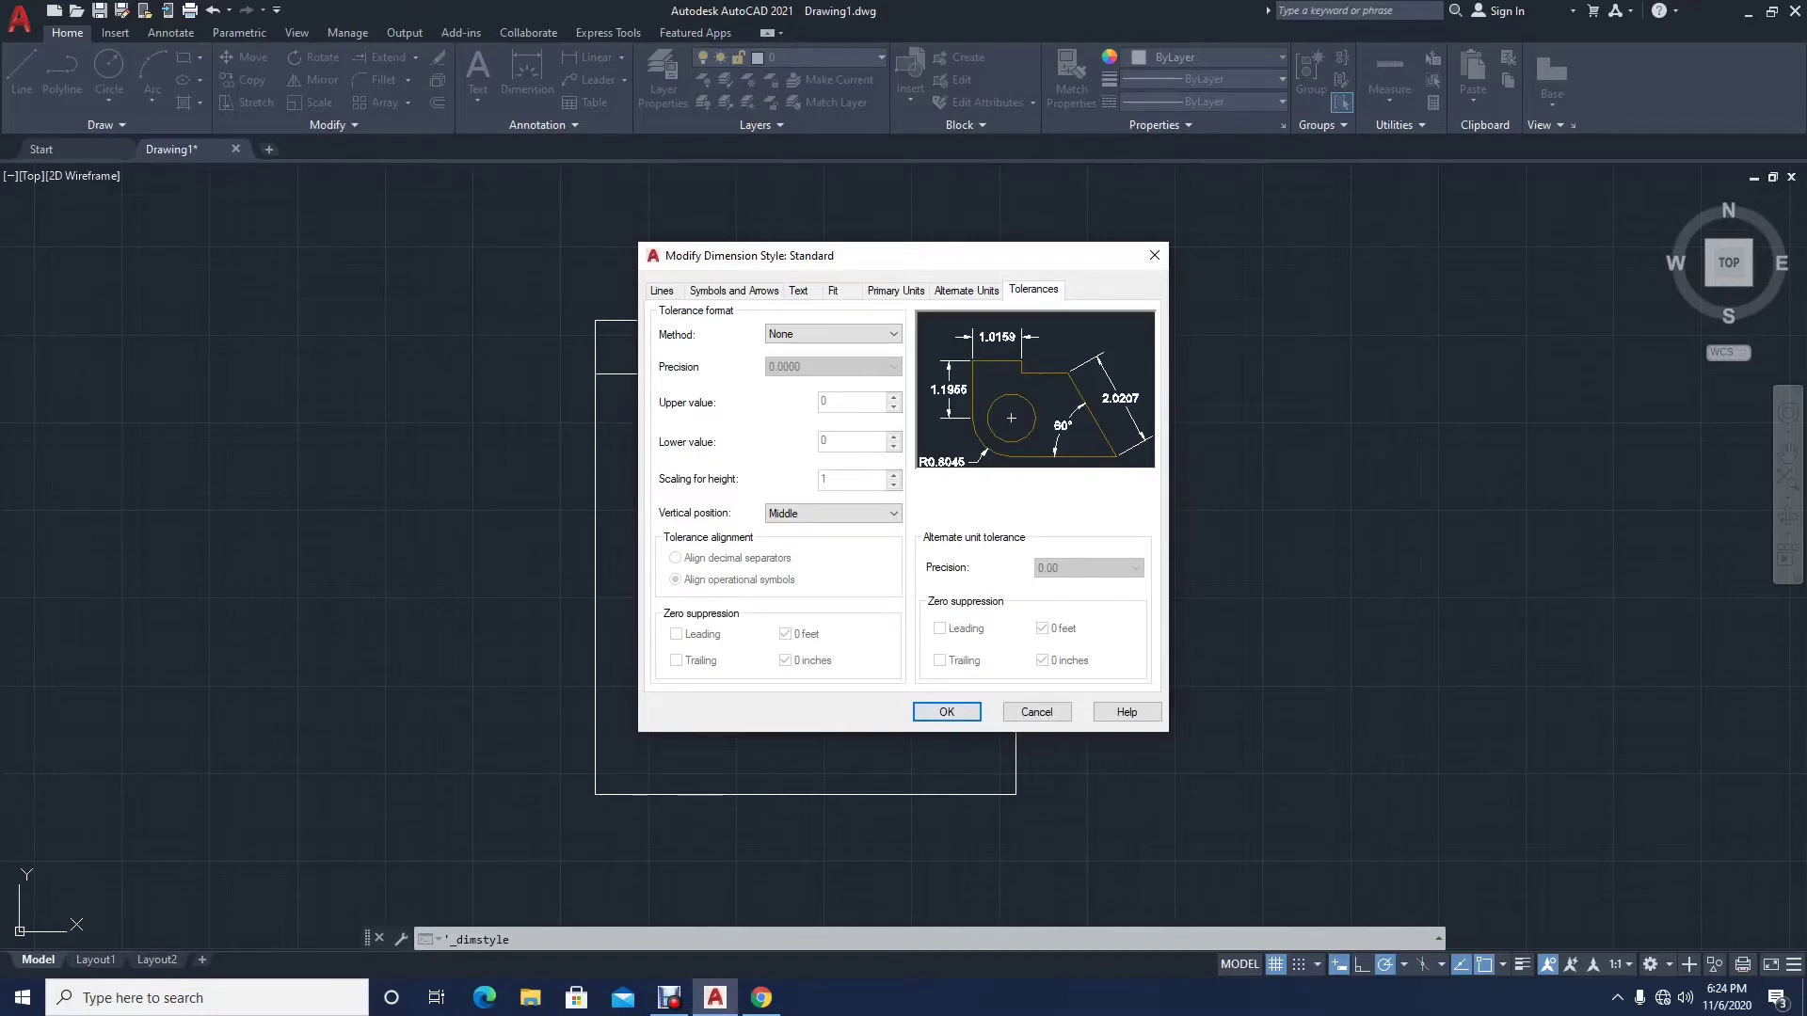
Step: Set the Standard dimension style's text height to 10 and apply the change to the drawing
{"action": "key", "text": "ctrl+Tab"}
{"action": "key", "text": "ctrl+Tab"}
{"action": "key", "text": "ctrl+Tab"}
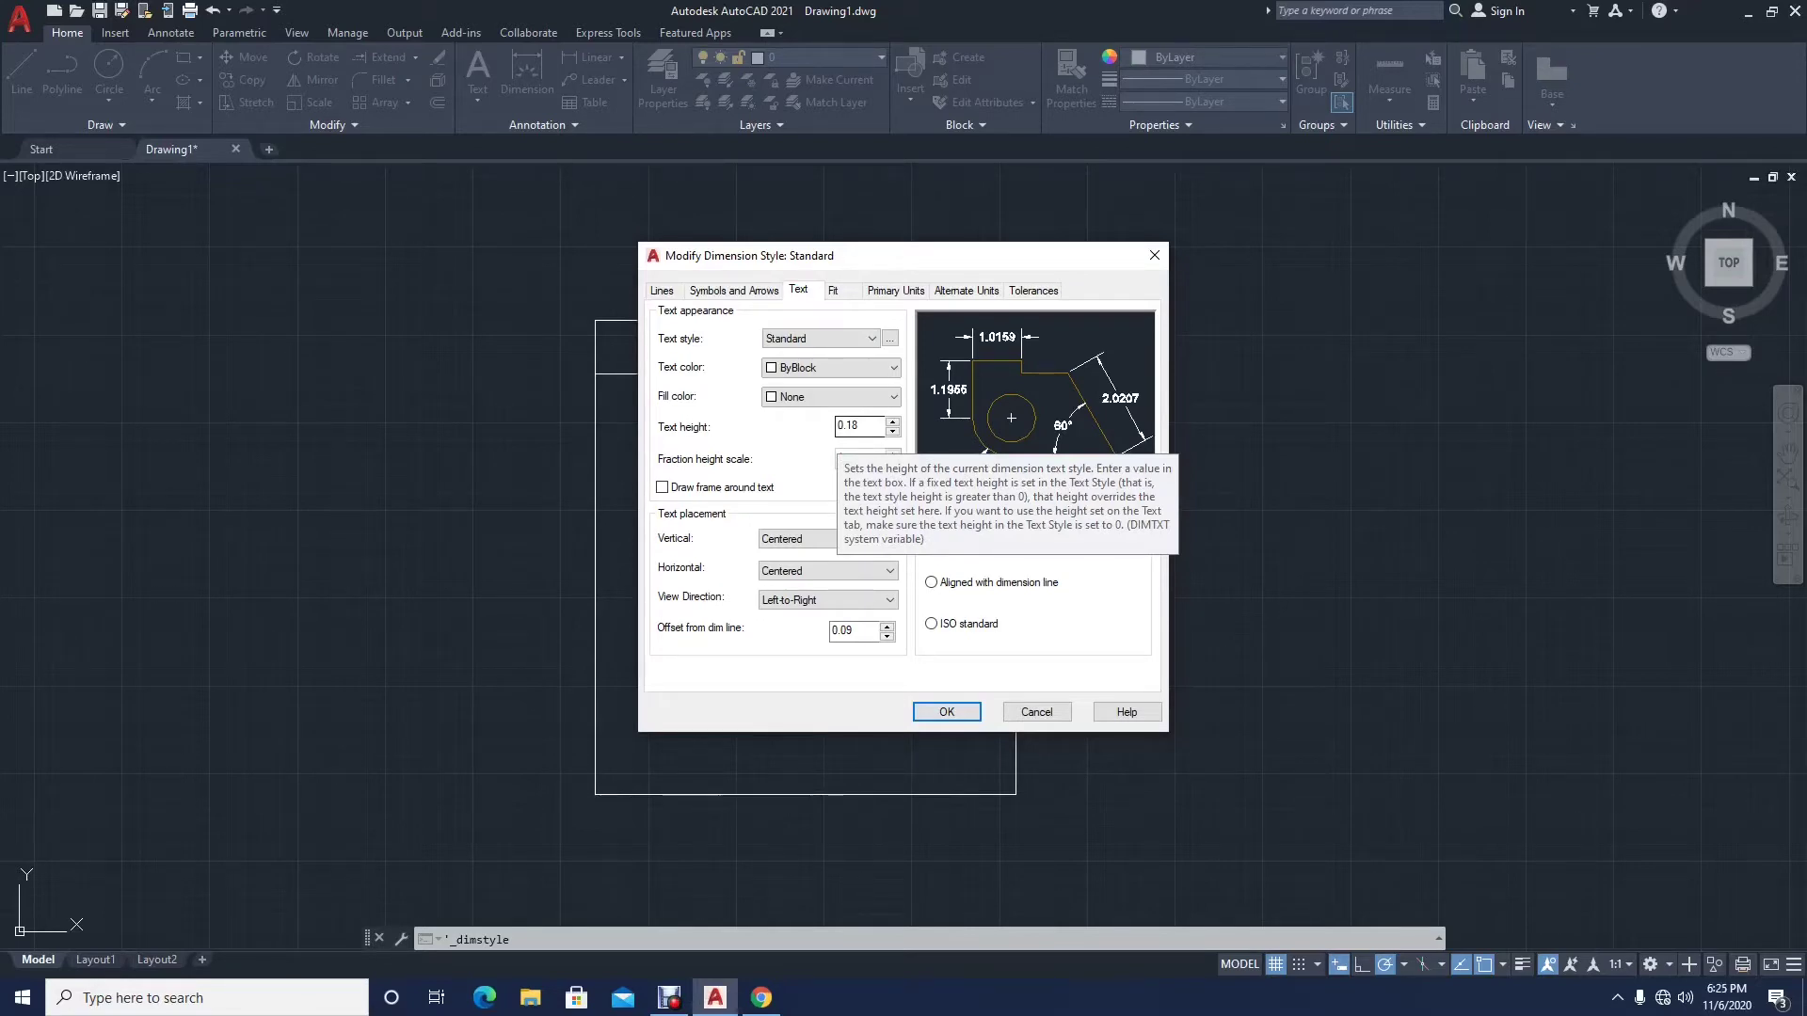
{"action": "left_click_drag", "start_coordinate": [812, 257], "coordinate": [829, 348]}
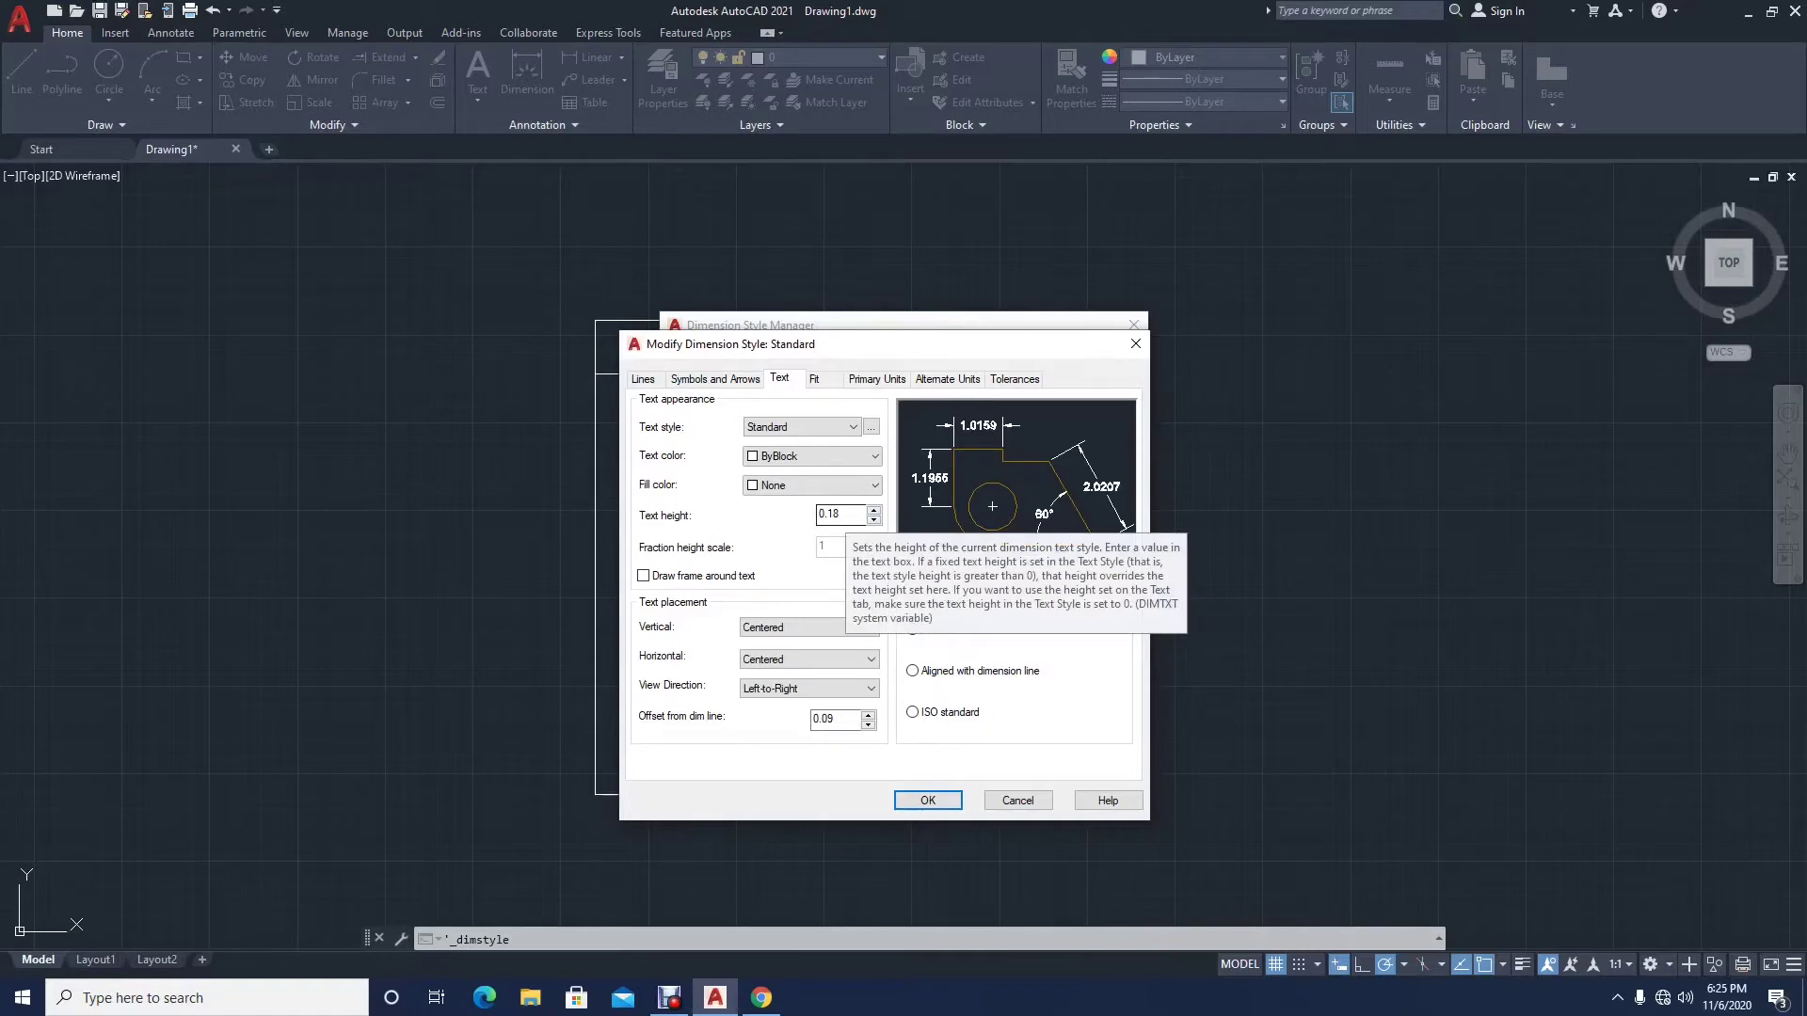
{"action": "double_click", "coordinate": [840, 513]}
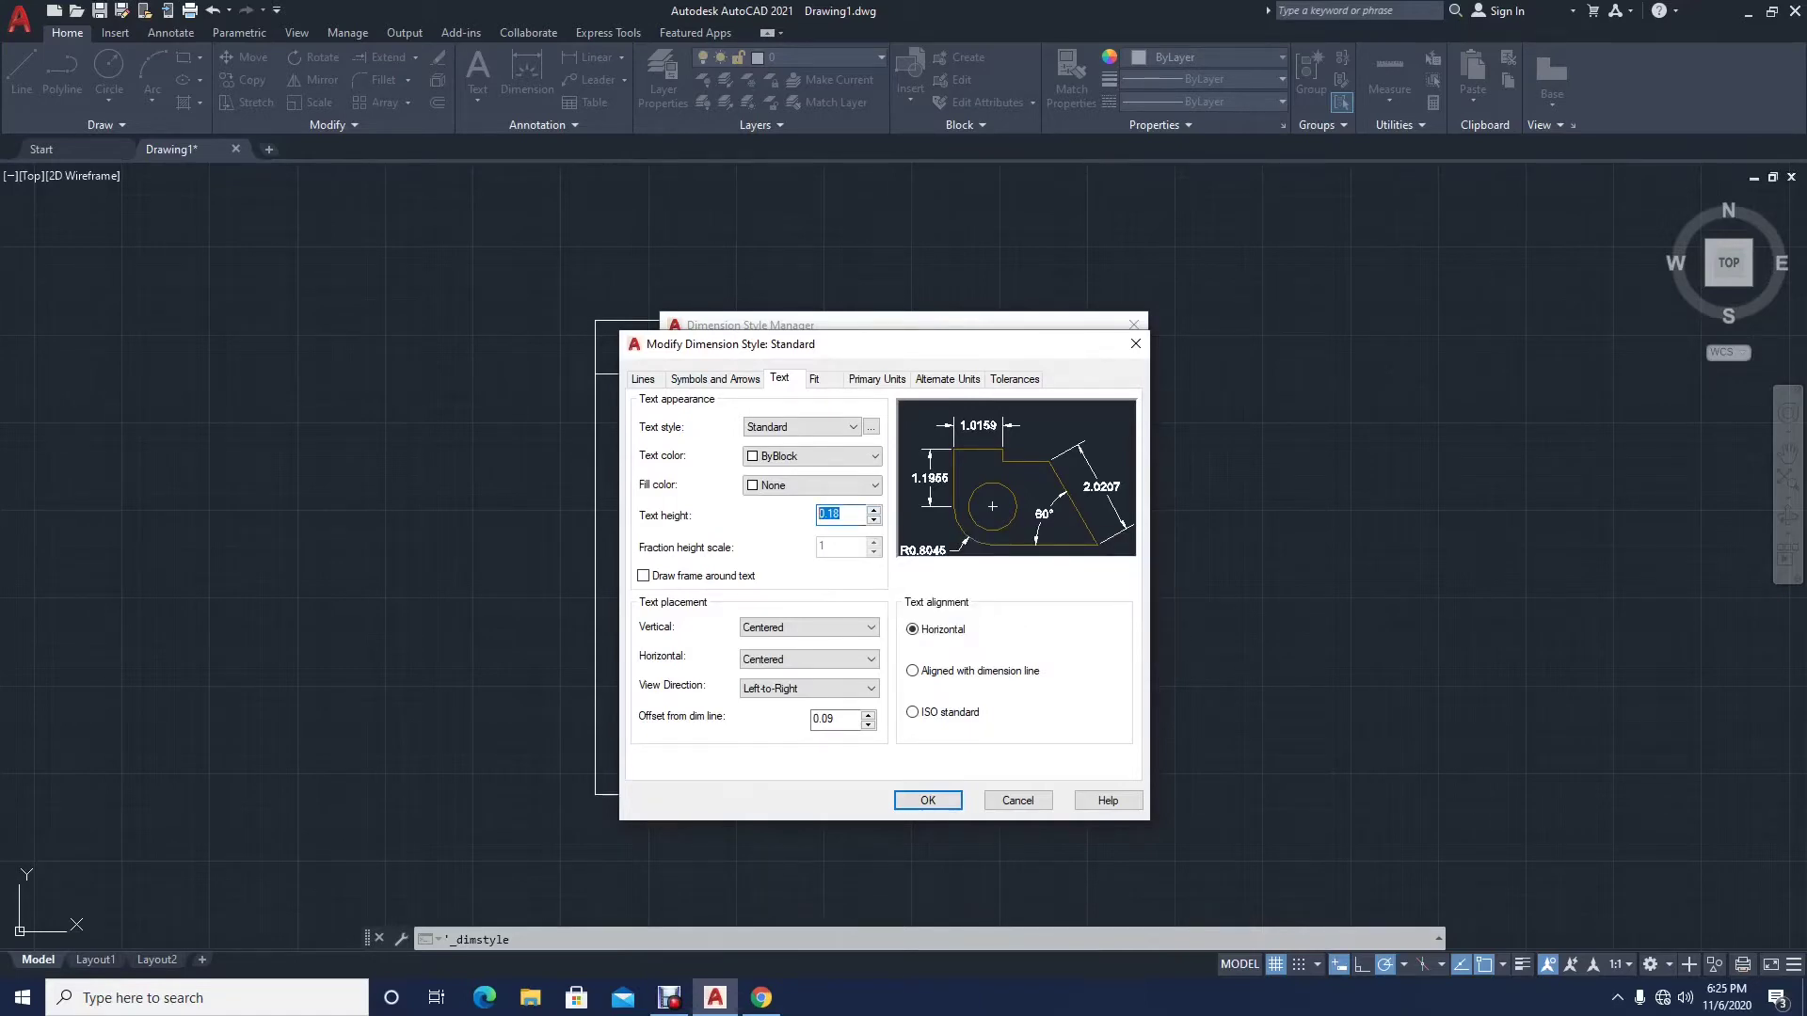
{"action": "type", "text": "10"}
{"action": "left_click", "coordinate": [927, 799]}
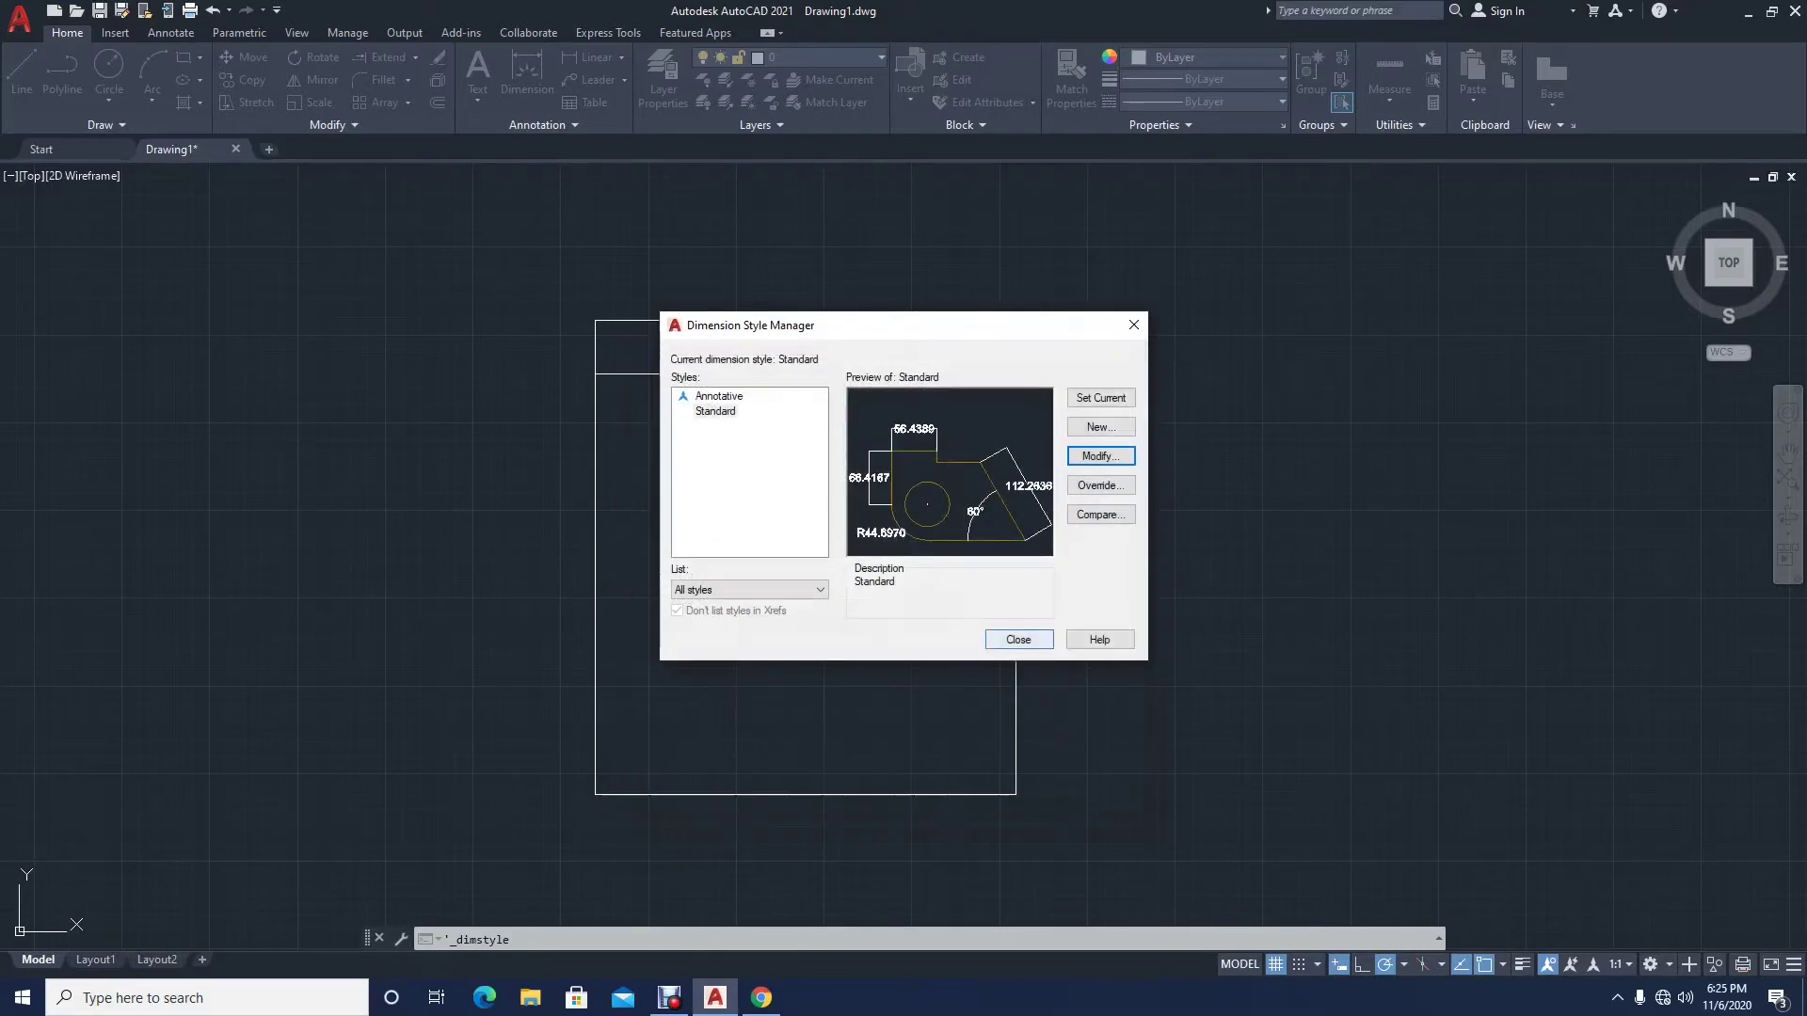
{"action": "left_click", "coordinate": [1021, 640]}
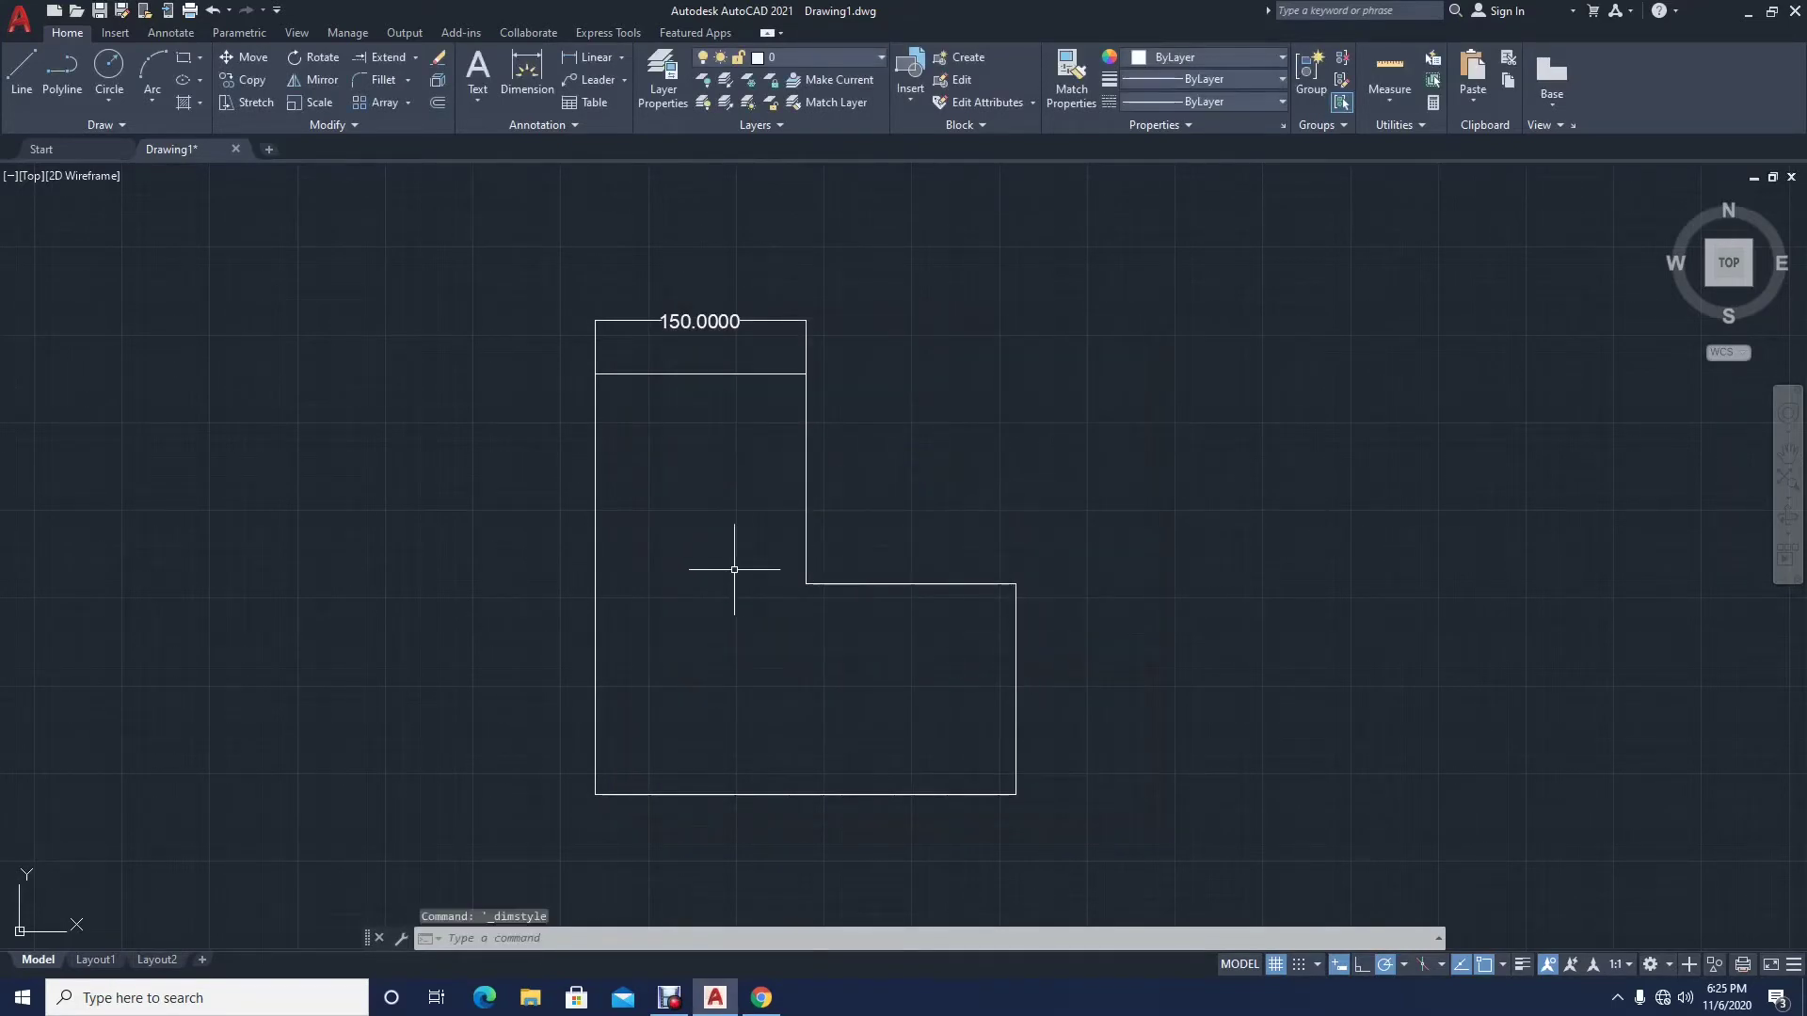
Step: Set the Standard dimension style's arrow size to 5 and apply the change to the drawing
{"action": "middle_click_drag", "start_coordinate": [696, 405], "coordinate": [696, 416]}
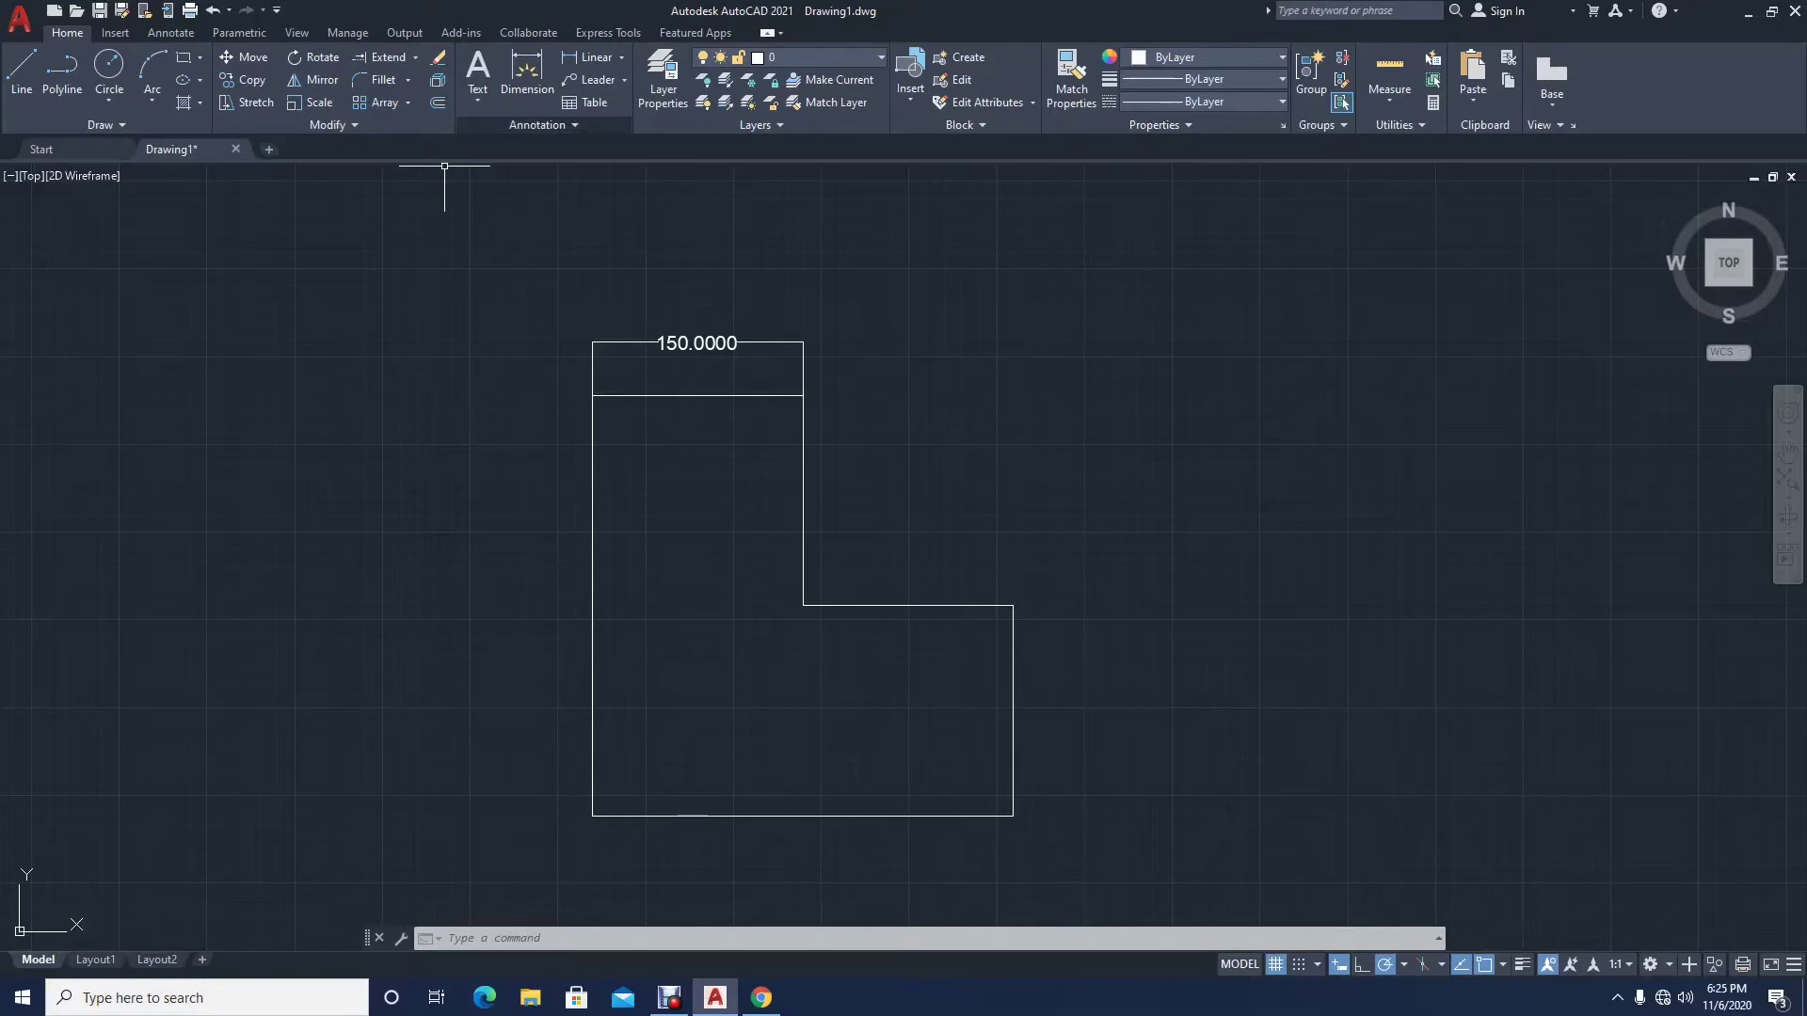
{"action": "left_click", "coordinate": [541, 125]}
{"action": "left_click", "coordinate": [468, 170]}
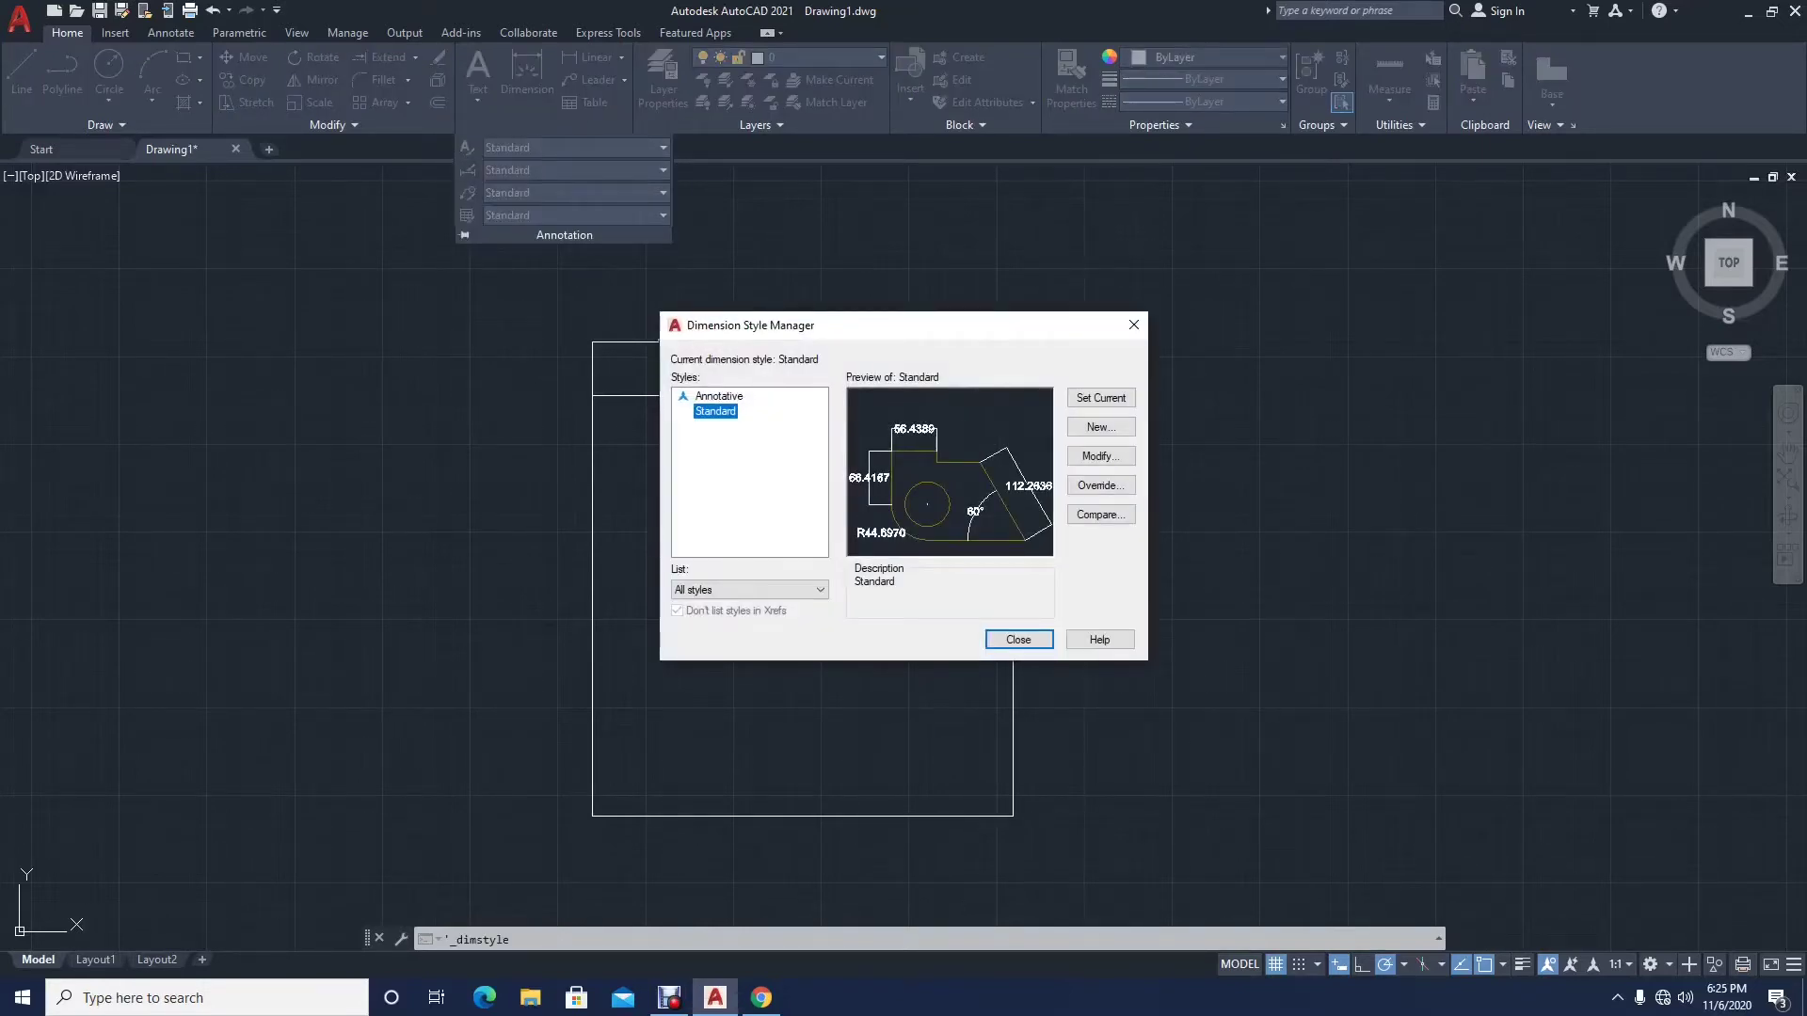
{"action": "left_click", "coordinate": [1099, 456]}
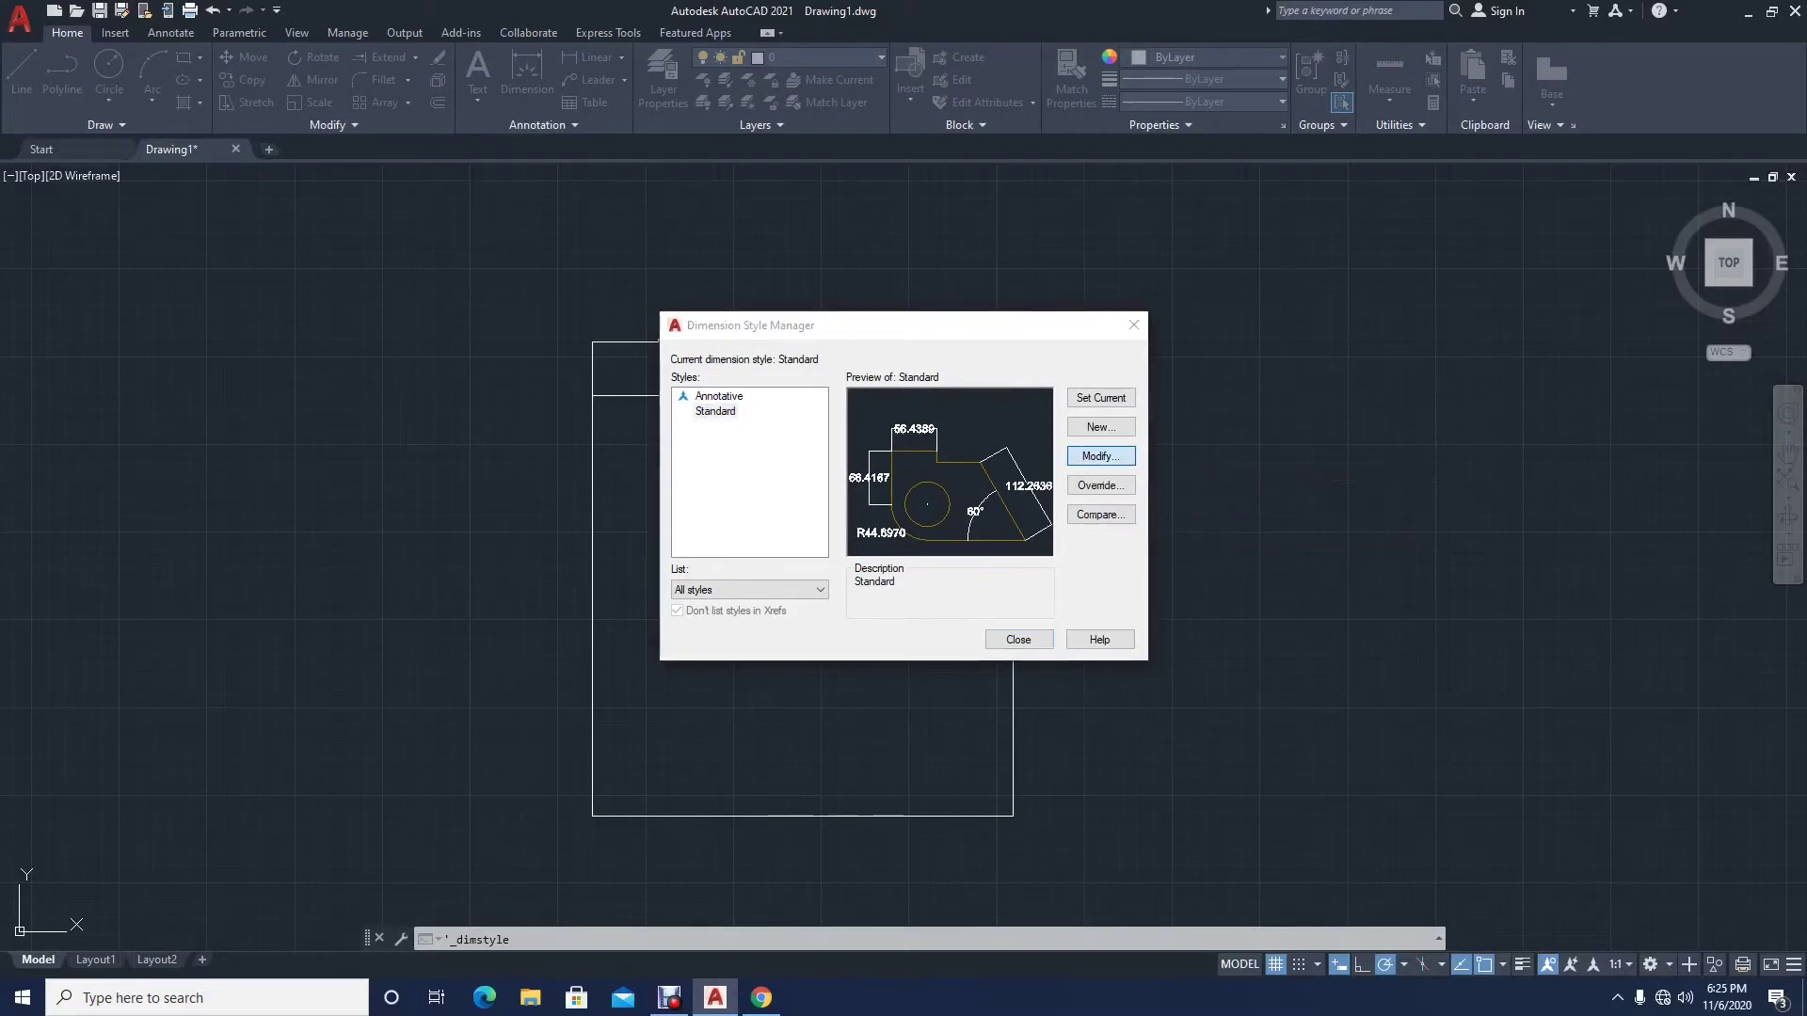
{"action": "left_click", "coordinate": [715, 378]}
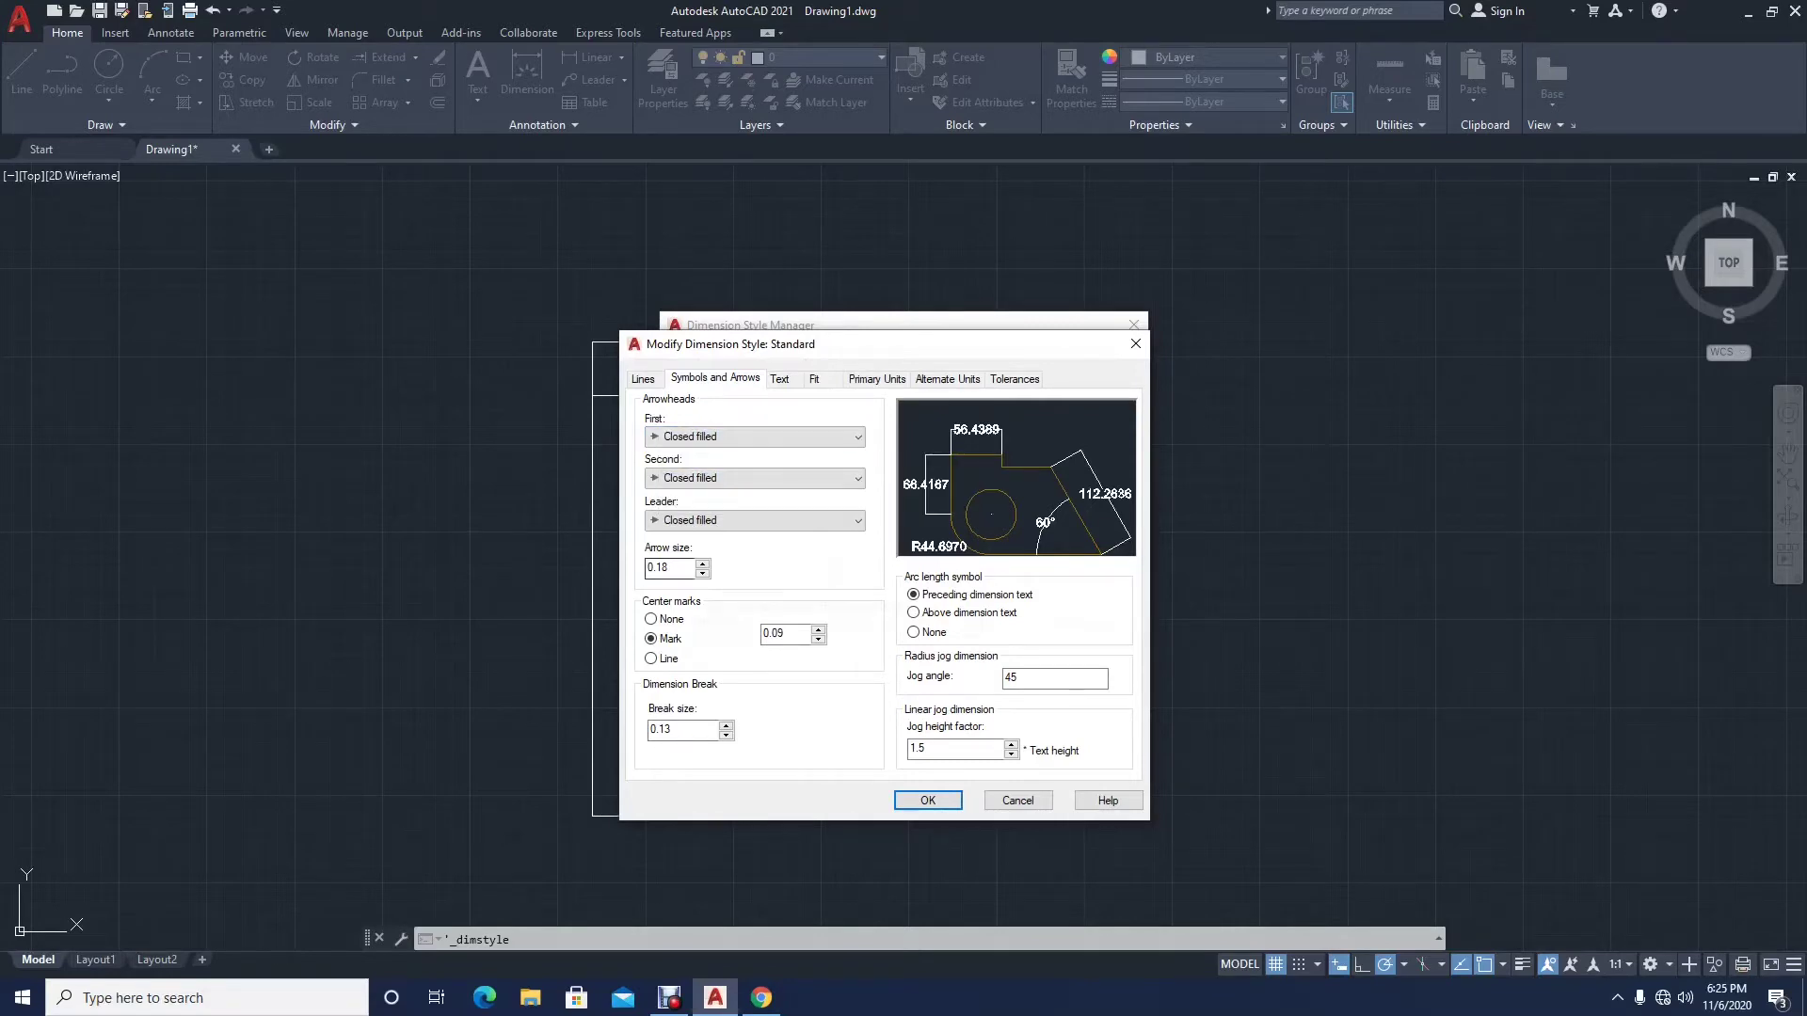
{"action": "left_click_drag", "start_coordinate": [670, 569], "coordinate": [645, 568]}
{"action": "type", "text": "3"}
{"action": "left_click", "coordinate": [927, 800]}
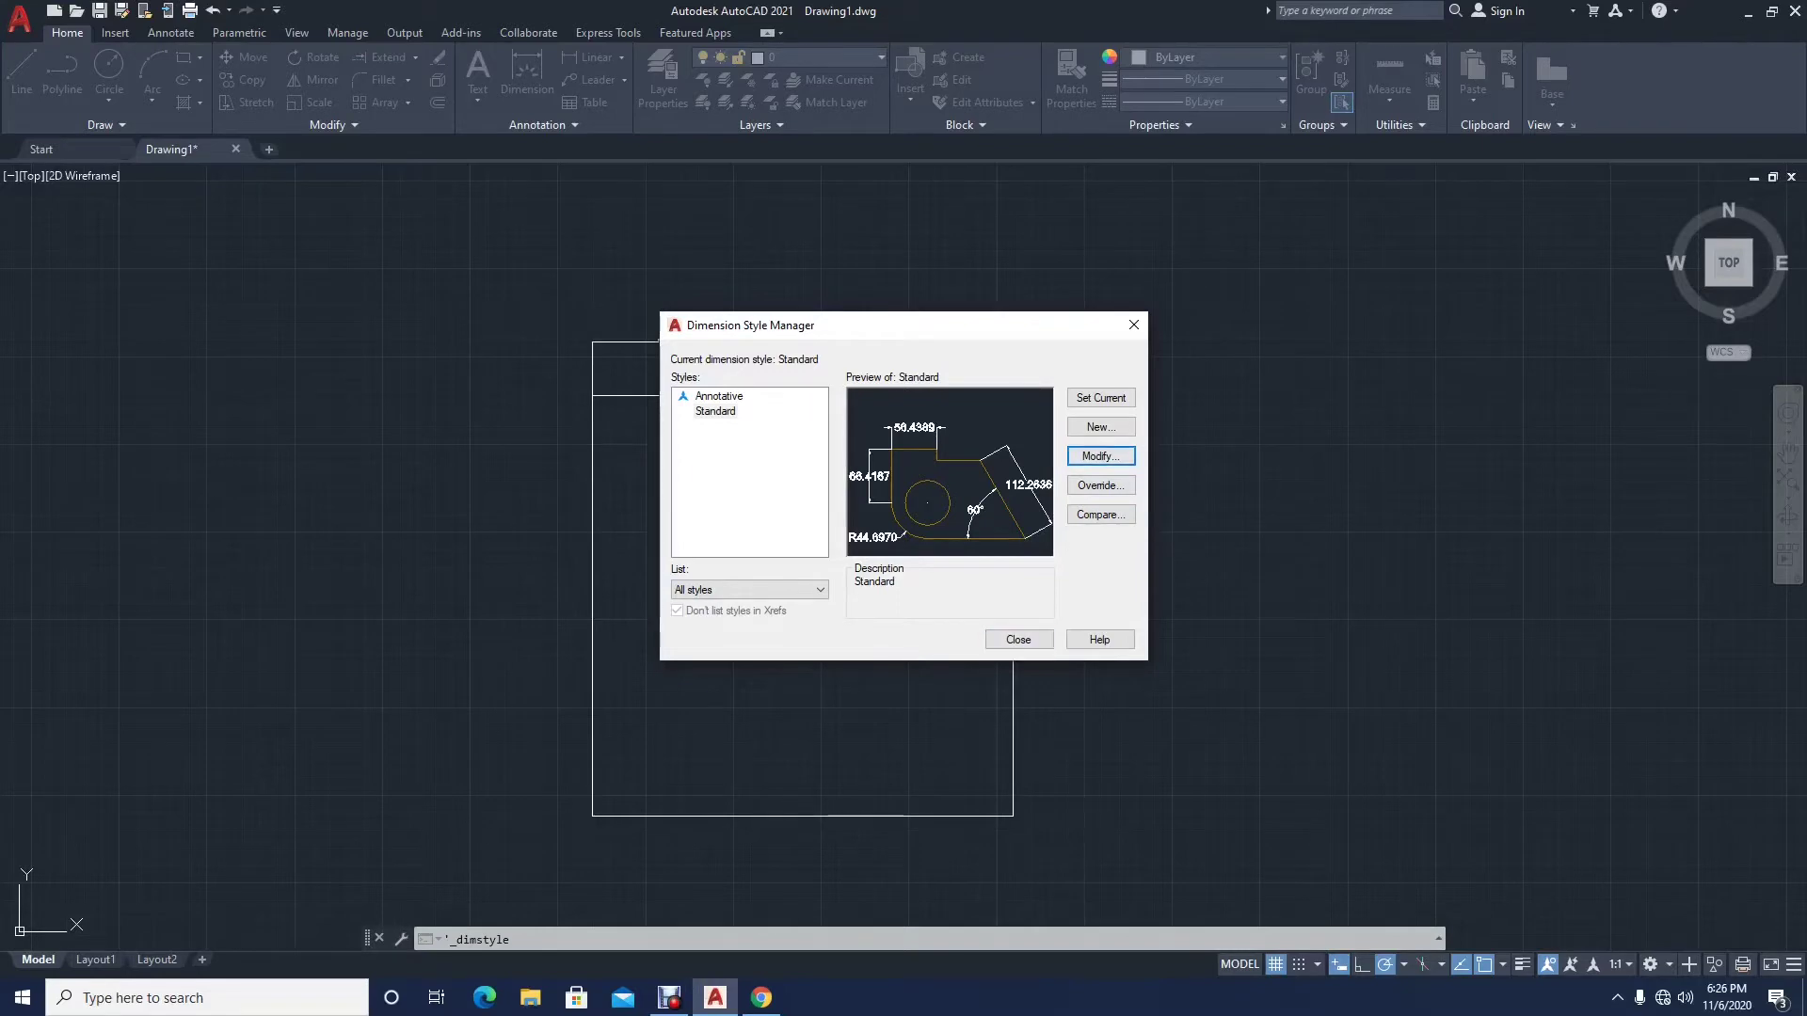
{"action": "left_click", "coordinate": [1005, 641]}
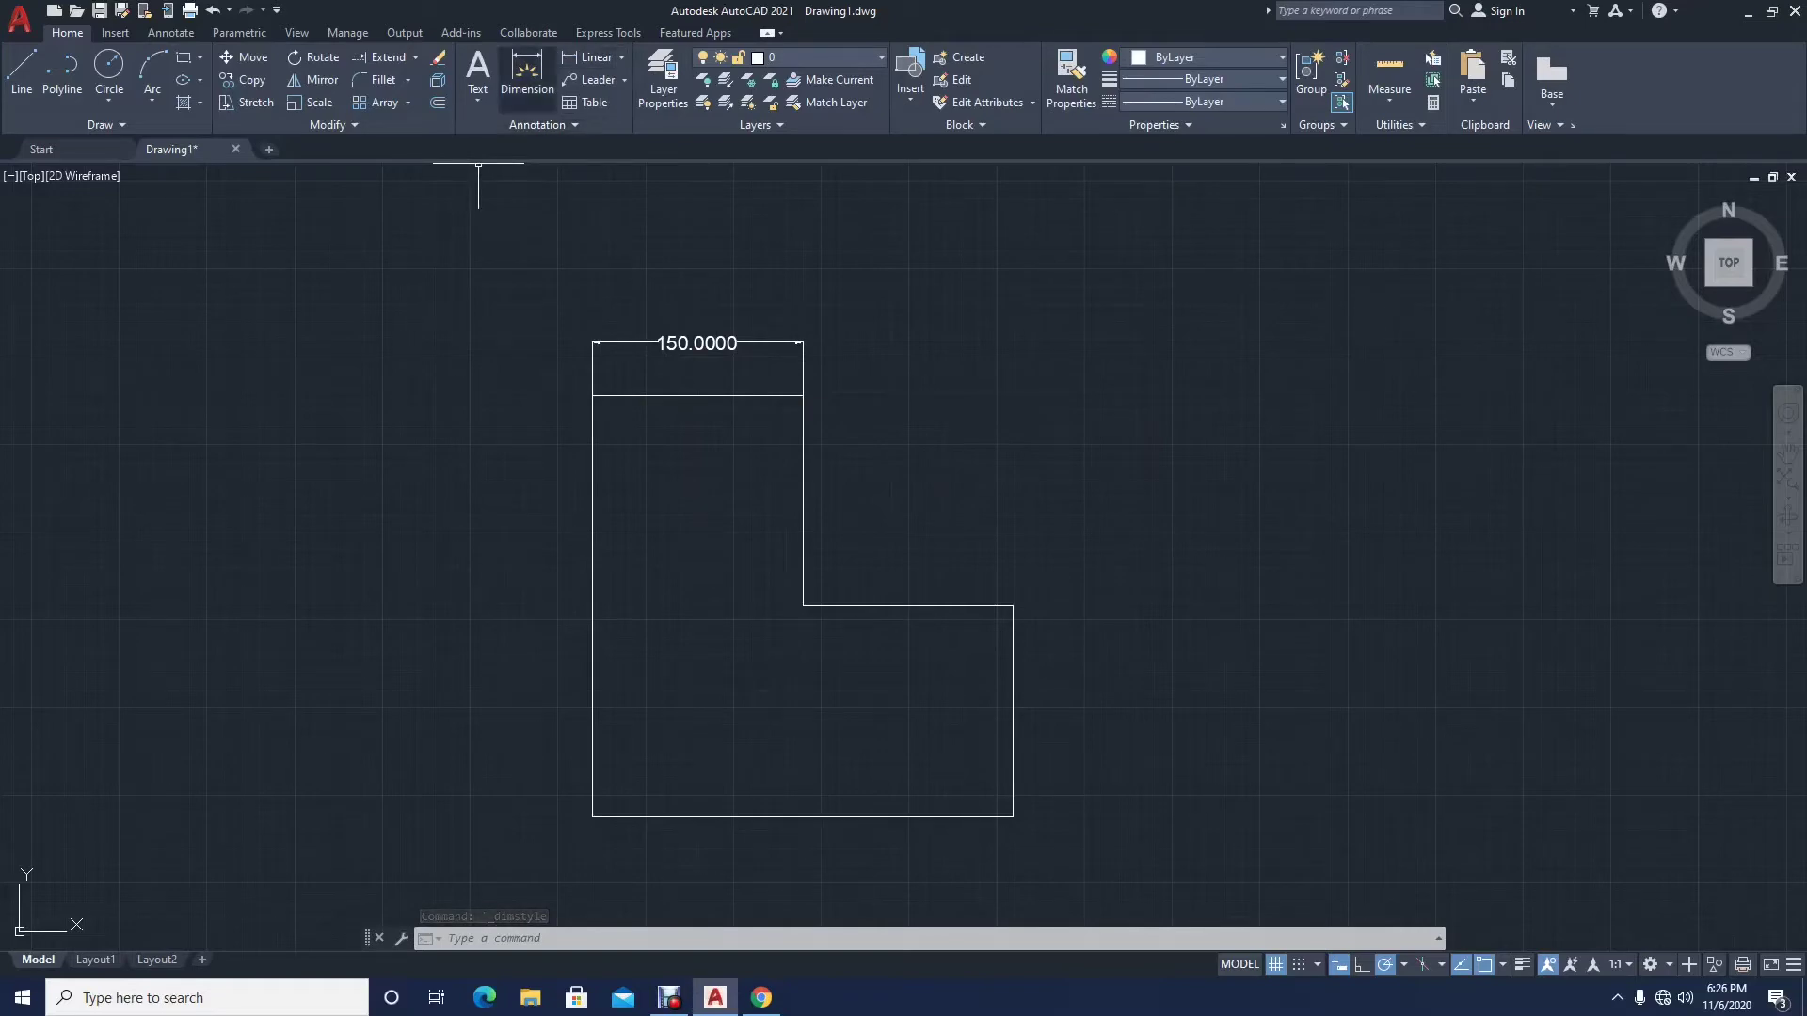
Step: Reopen the Standard dimension style for modification and set its arrow size to 8
{"action": "left_click", "coordinate": [544, 126]}
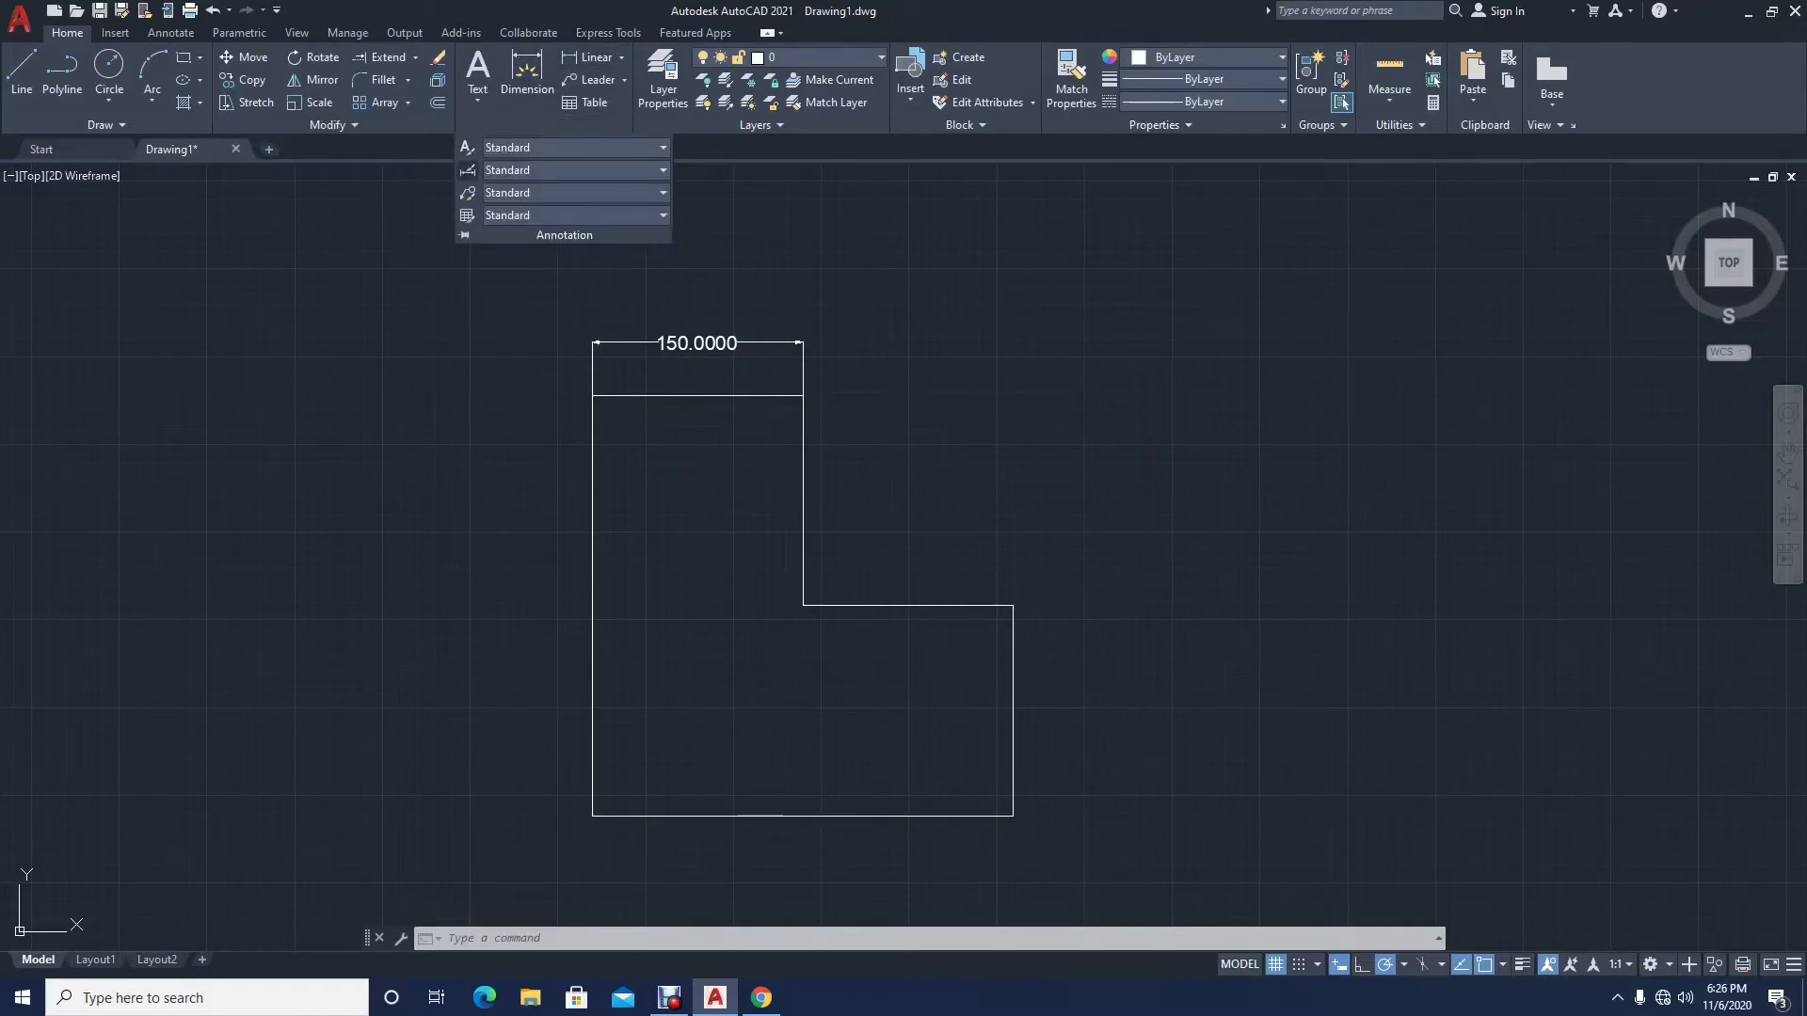
{"action": "left_click", "coordinate": [468, 170]}
{"action": "left_click", "coordinate": [1097, 456]}
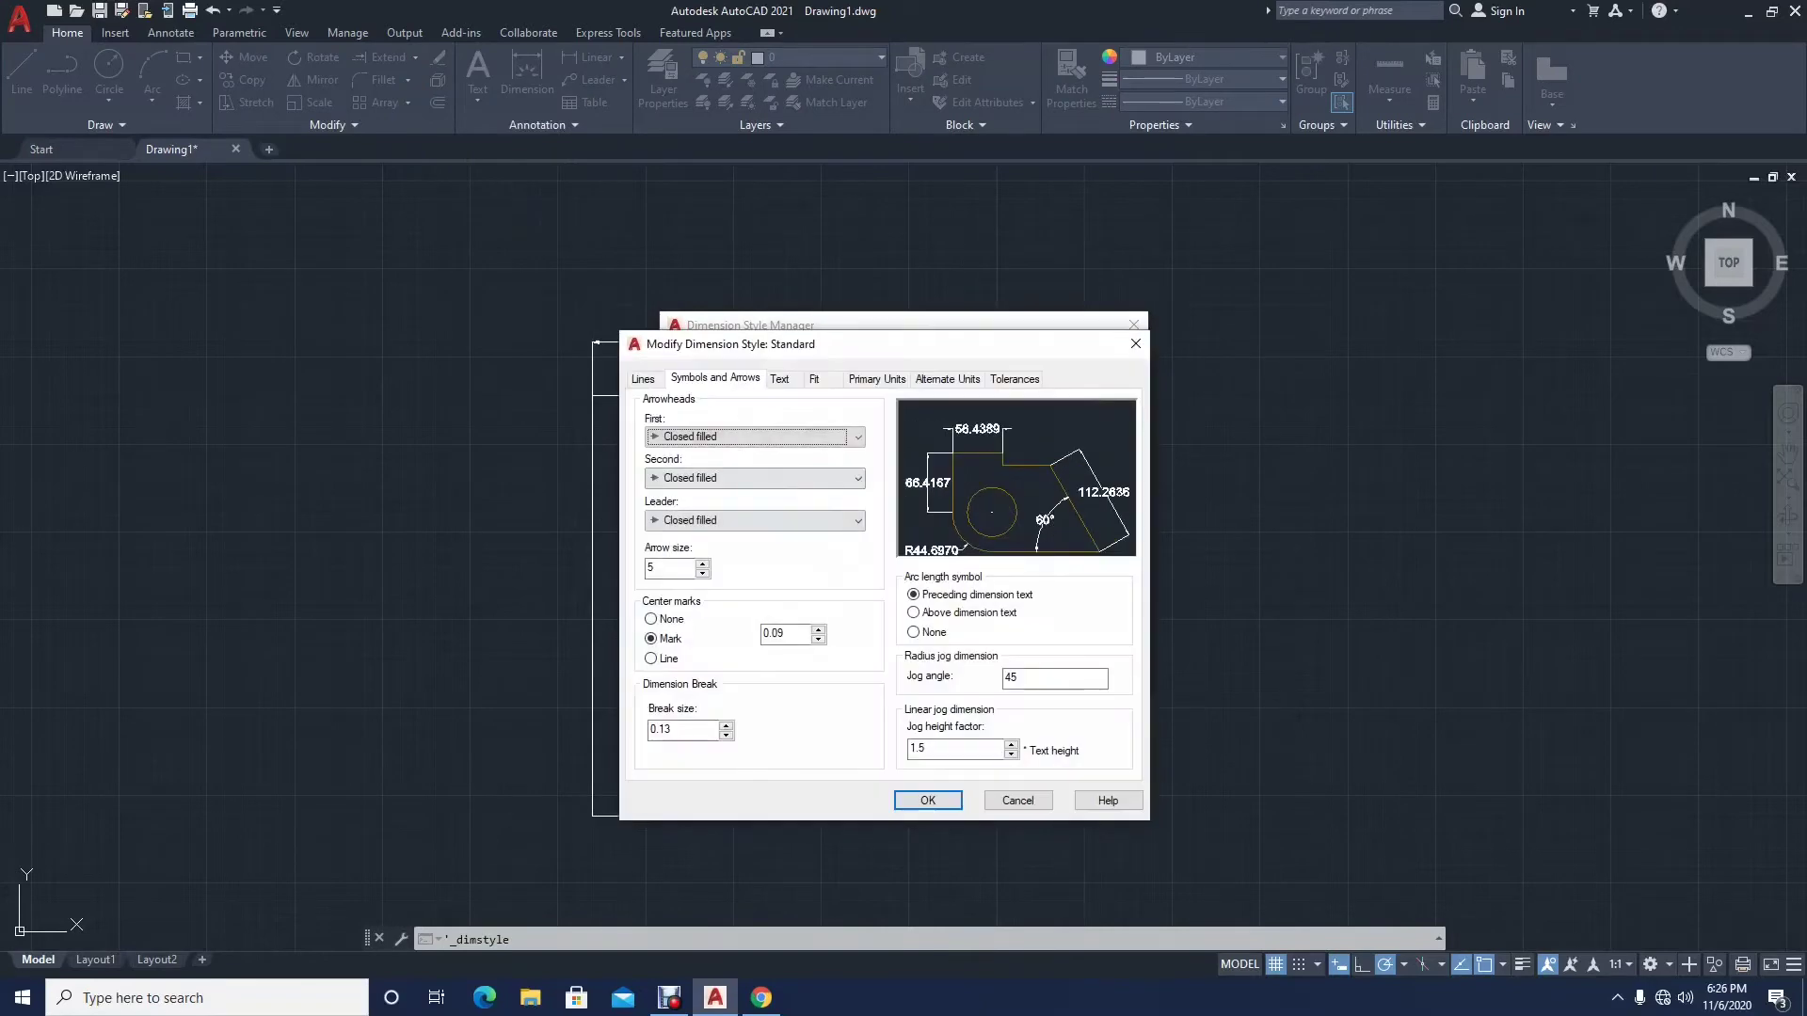
{"action": "double_click", "coordinate": [660, 568]}
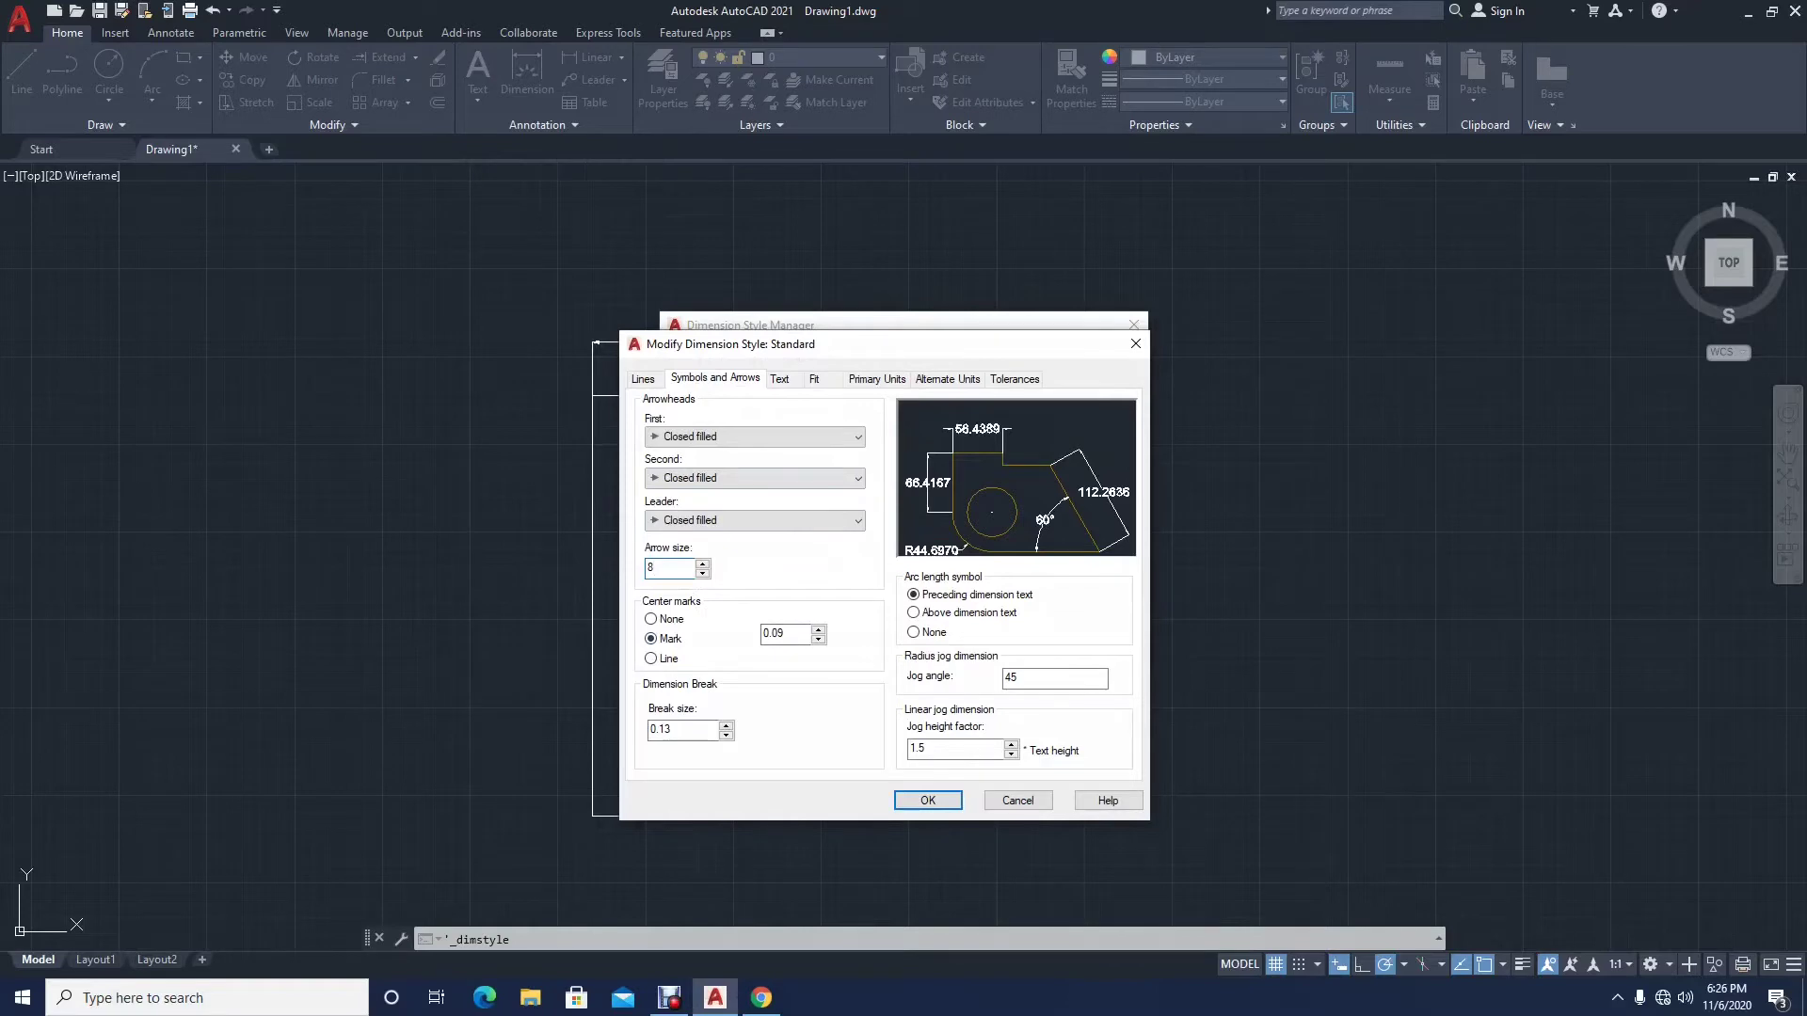
Step: Set the Standard style's extension lines to extend 0 beyond the dimension lines with a 10 offset from origin, and apply the changes
{"action": "key", "text": "ctrl+shift+Tab"}
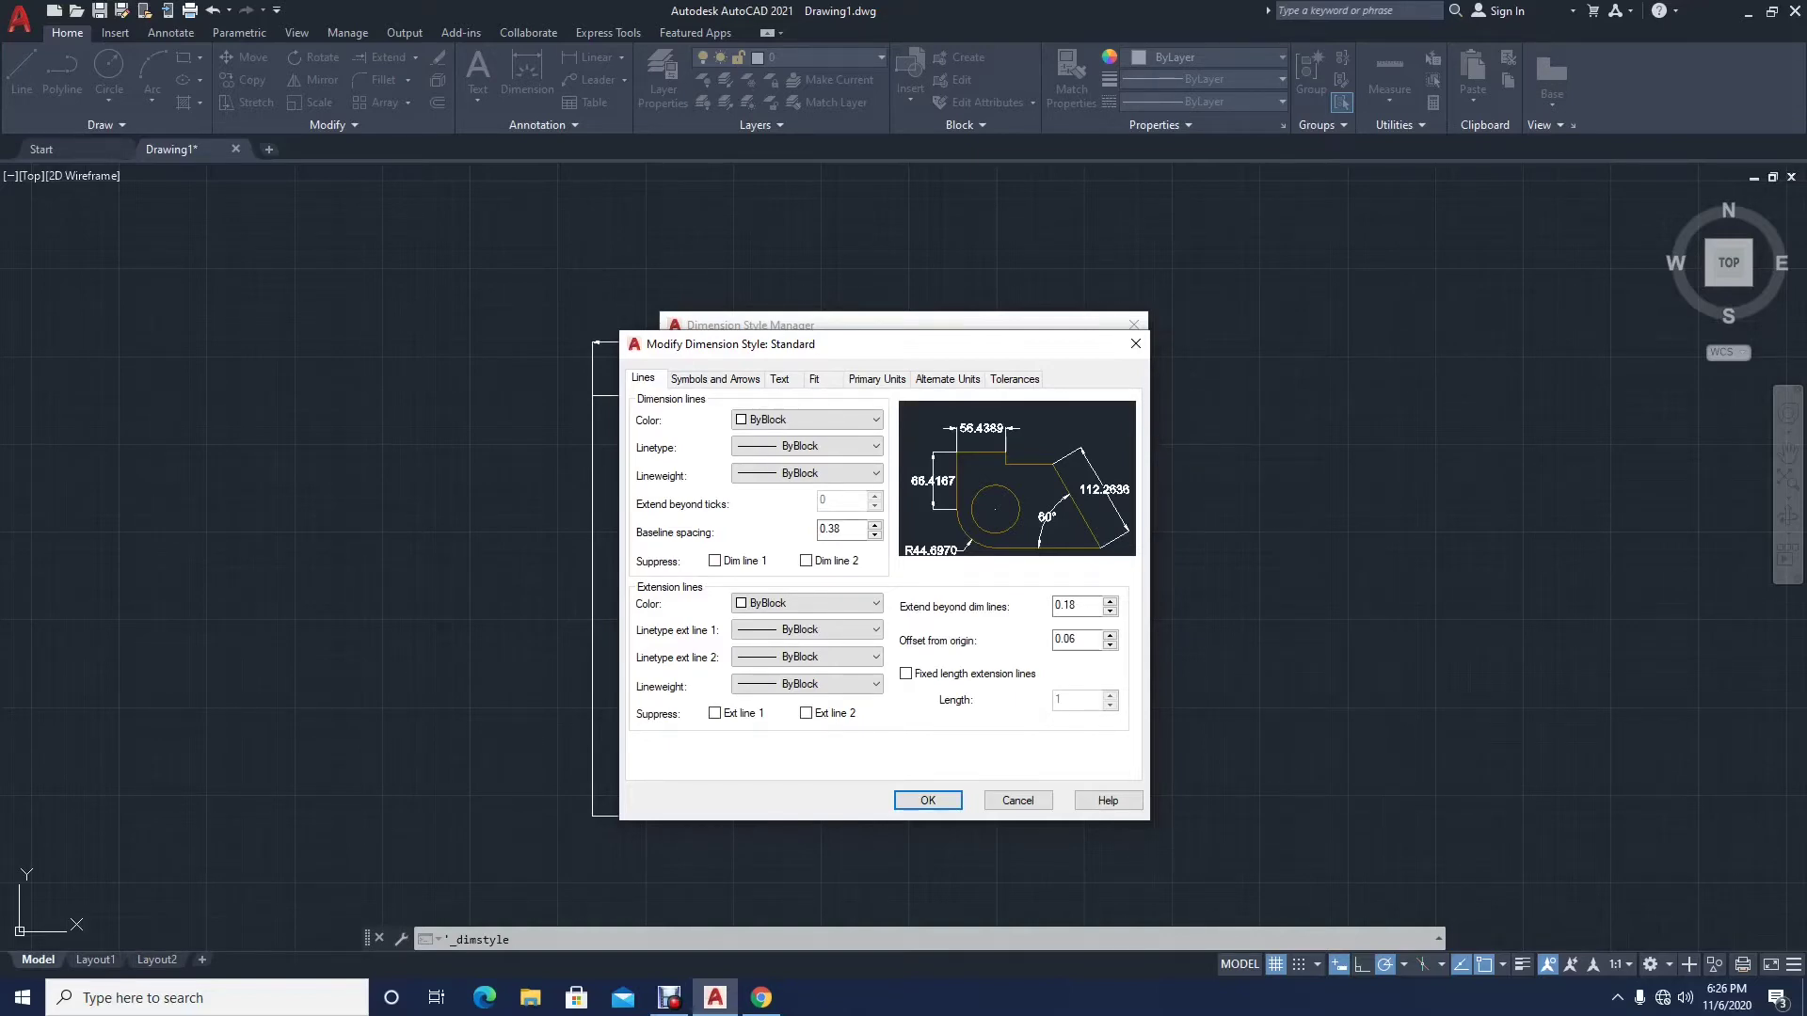
{"action": "double_click", "coordinate": [1065, 606]}
{"action": "type", "text": "10"}
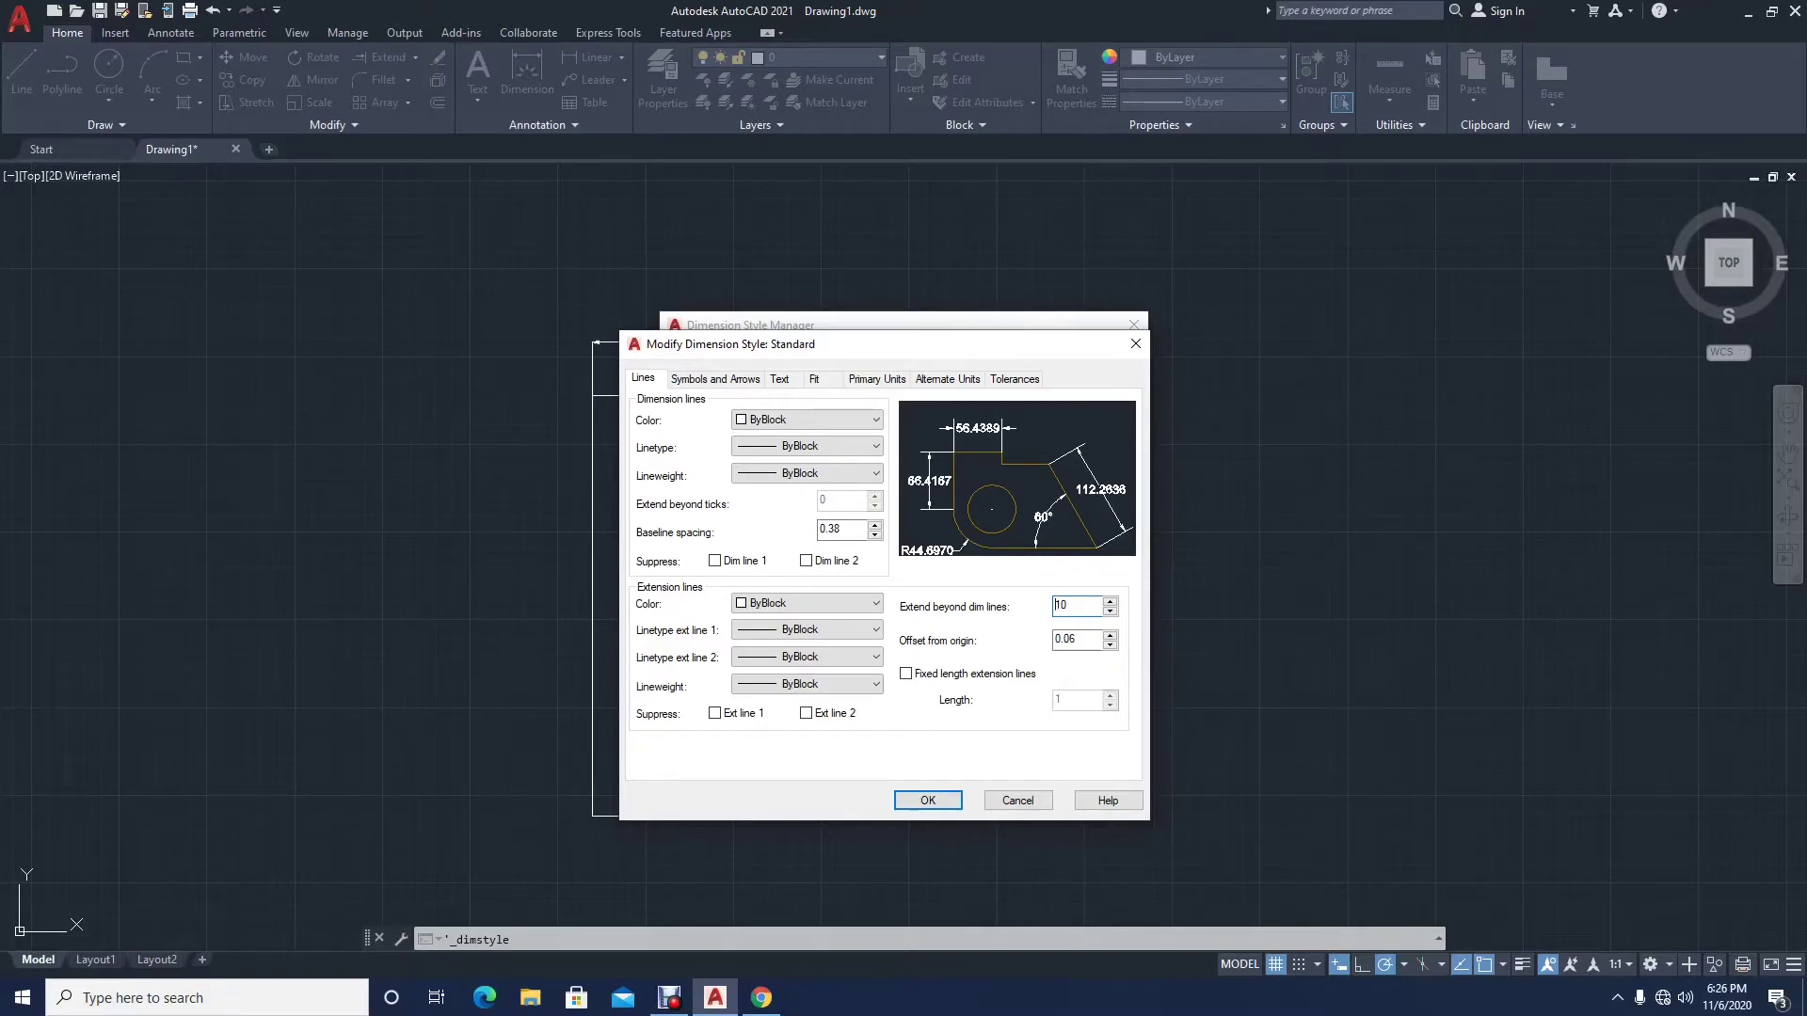
{"action": "double_click", "coordinate": [1062, 606]}
{"action": "type", "text": "0"}
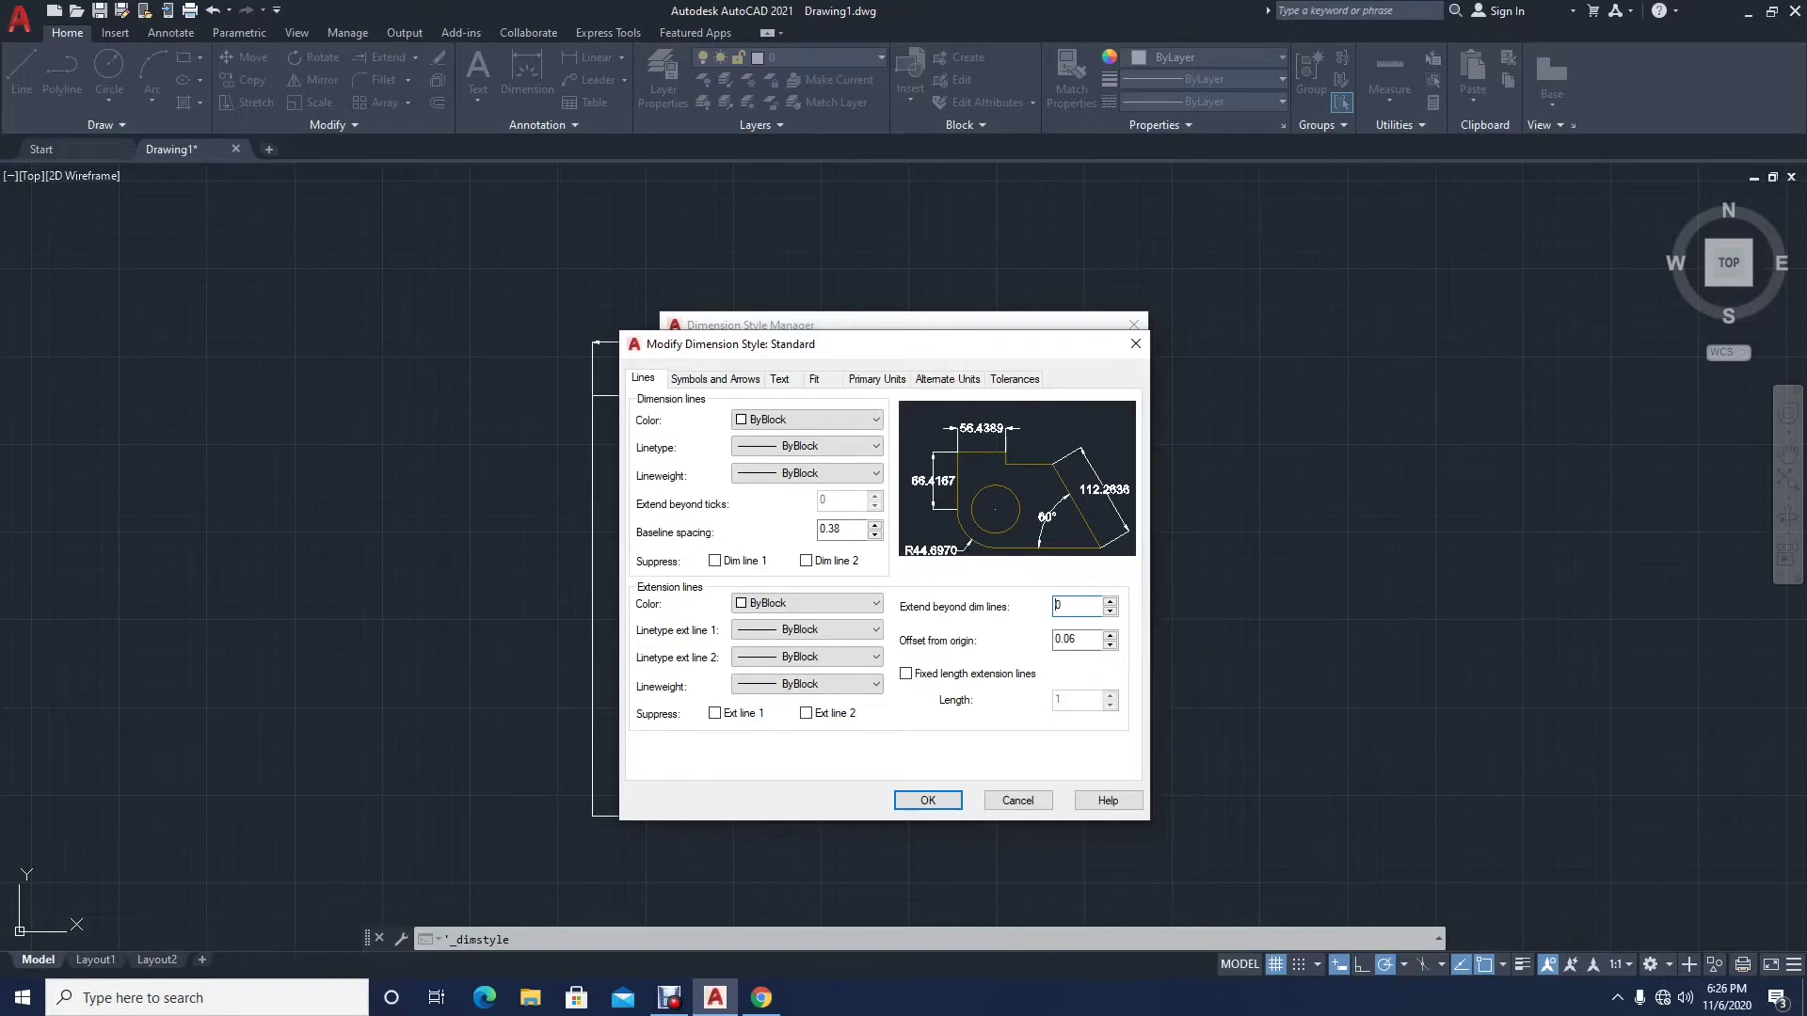
{"action": "key", "text": "Tab"}
{"action": "type", "text": "1"}
{"action": "left_click", "coordinate": [928, 800]}
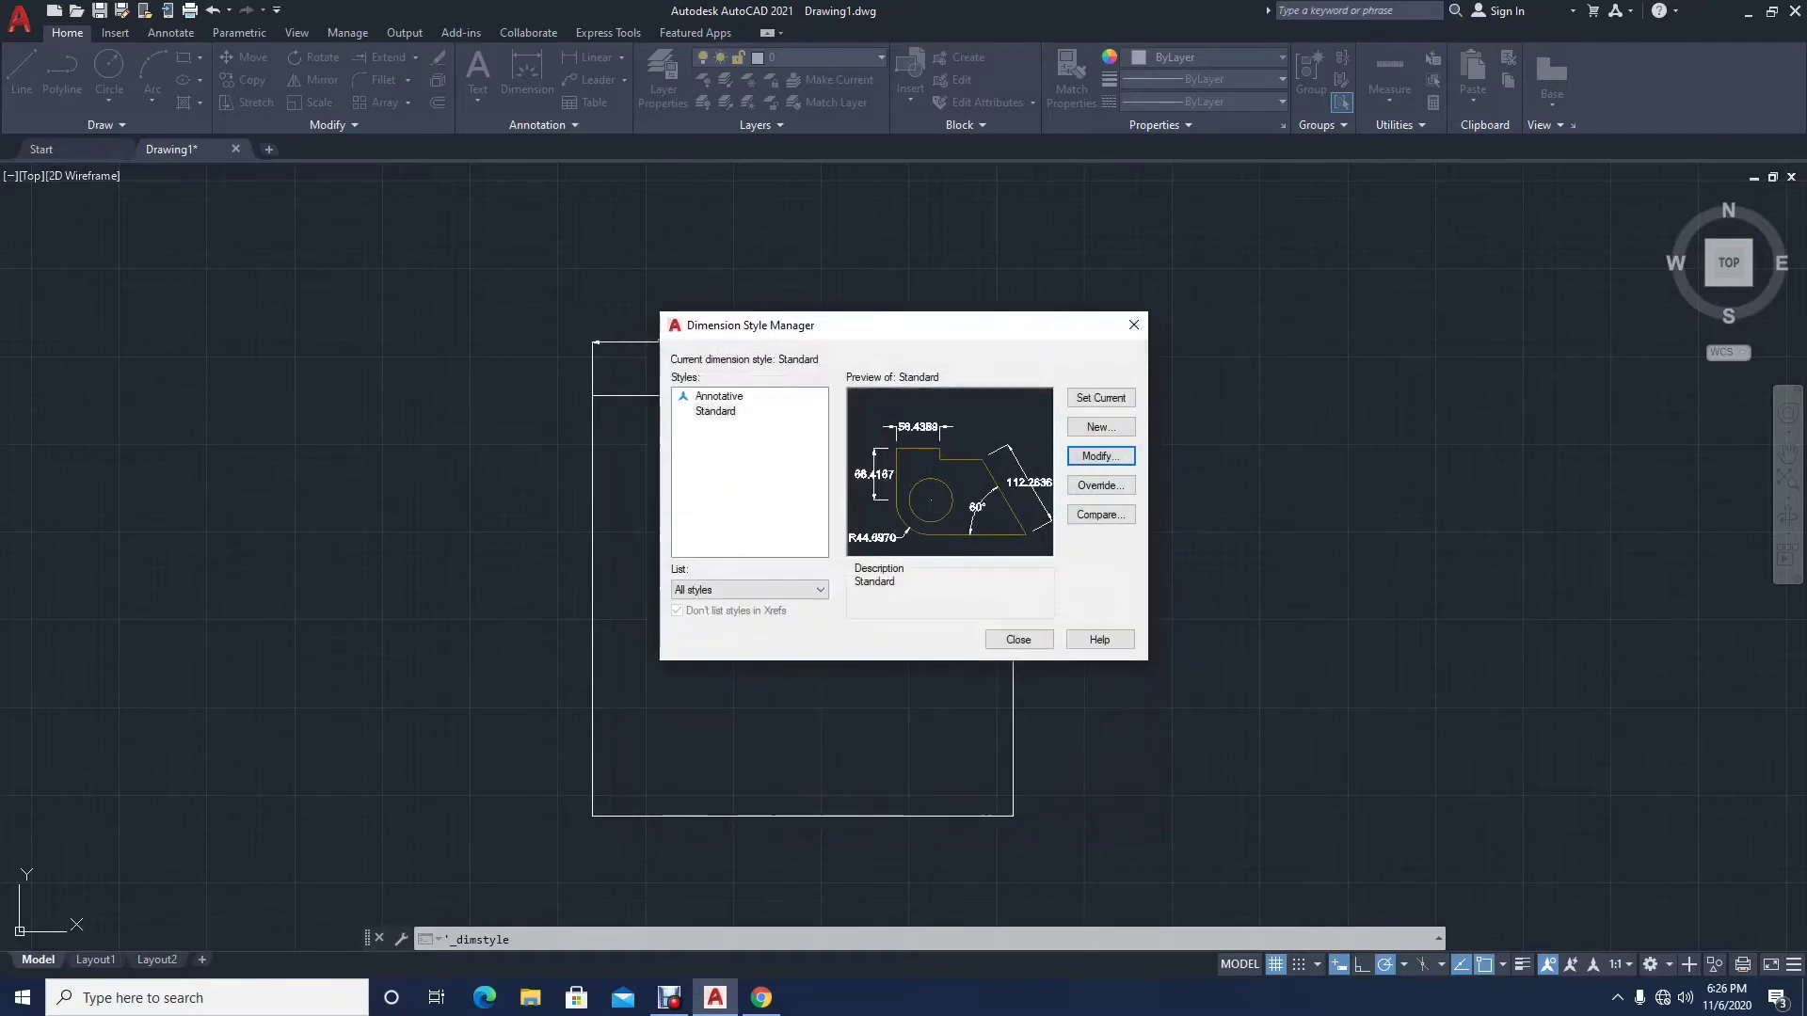
{"action": "left_click", "coordinate": [1002, 636]}
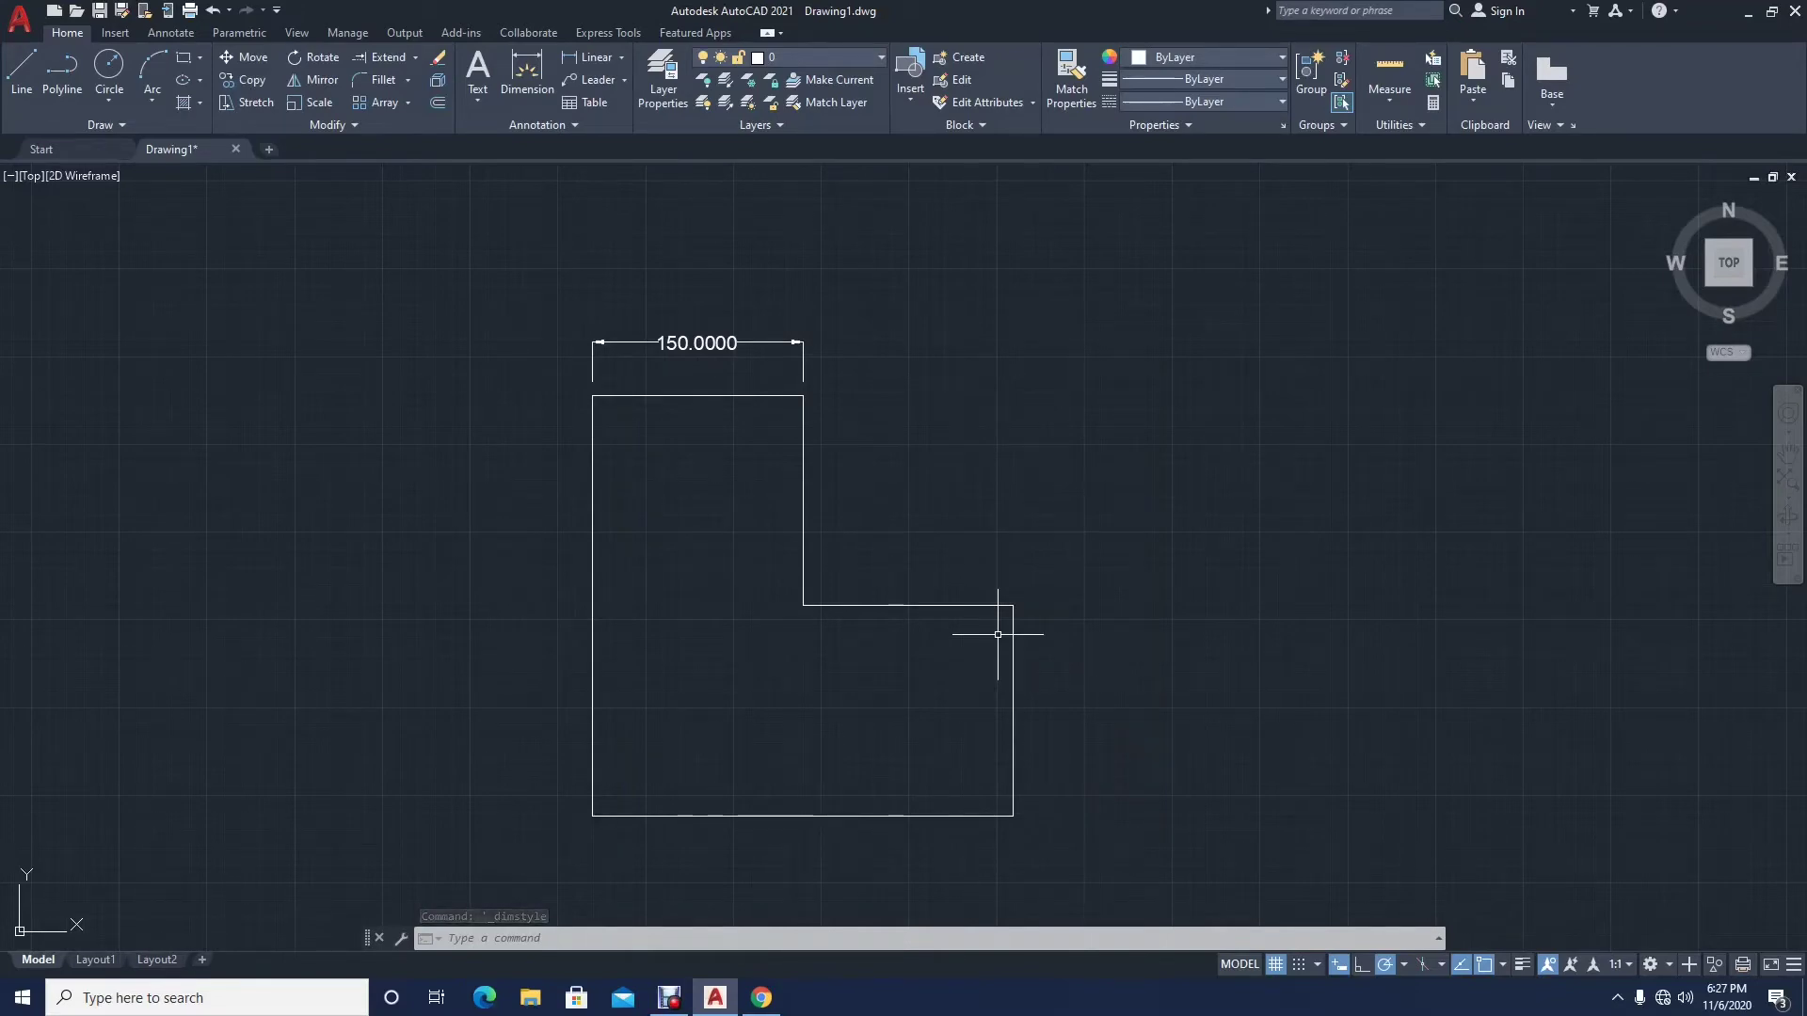
Step: Set the Standard style's extension lines to extend 5 beyond the dimension lines and apply the change to the drawing
{"action": "left_click", "coordinate": [593, 57]}
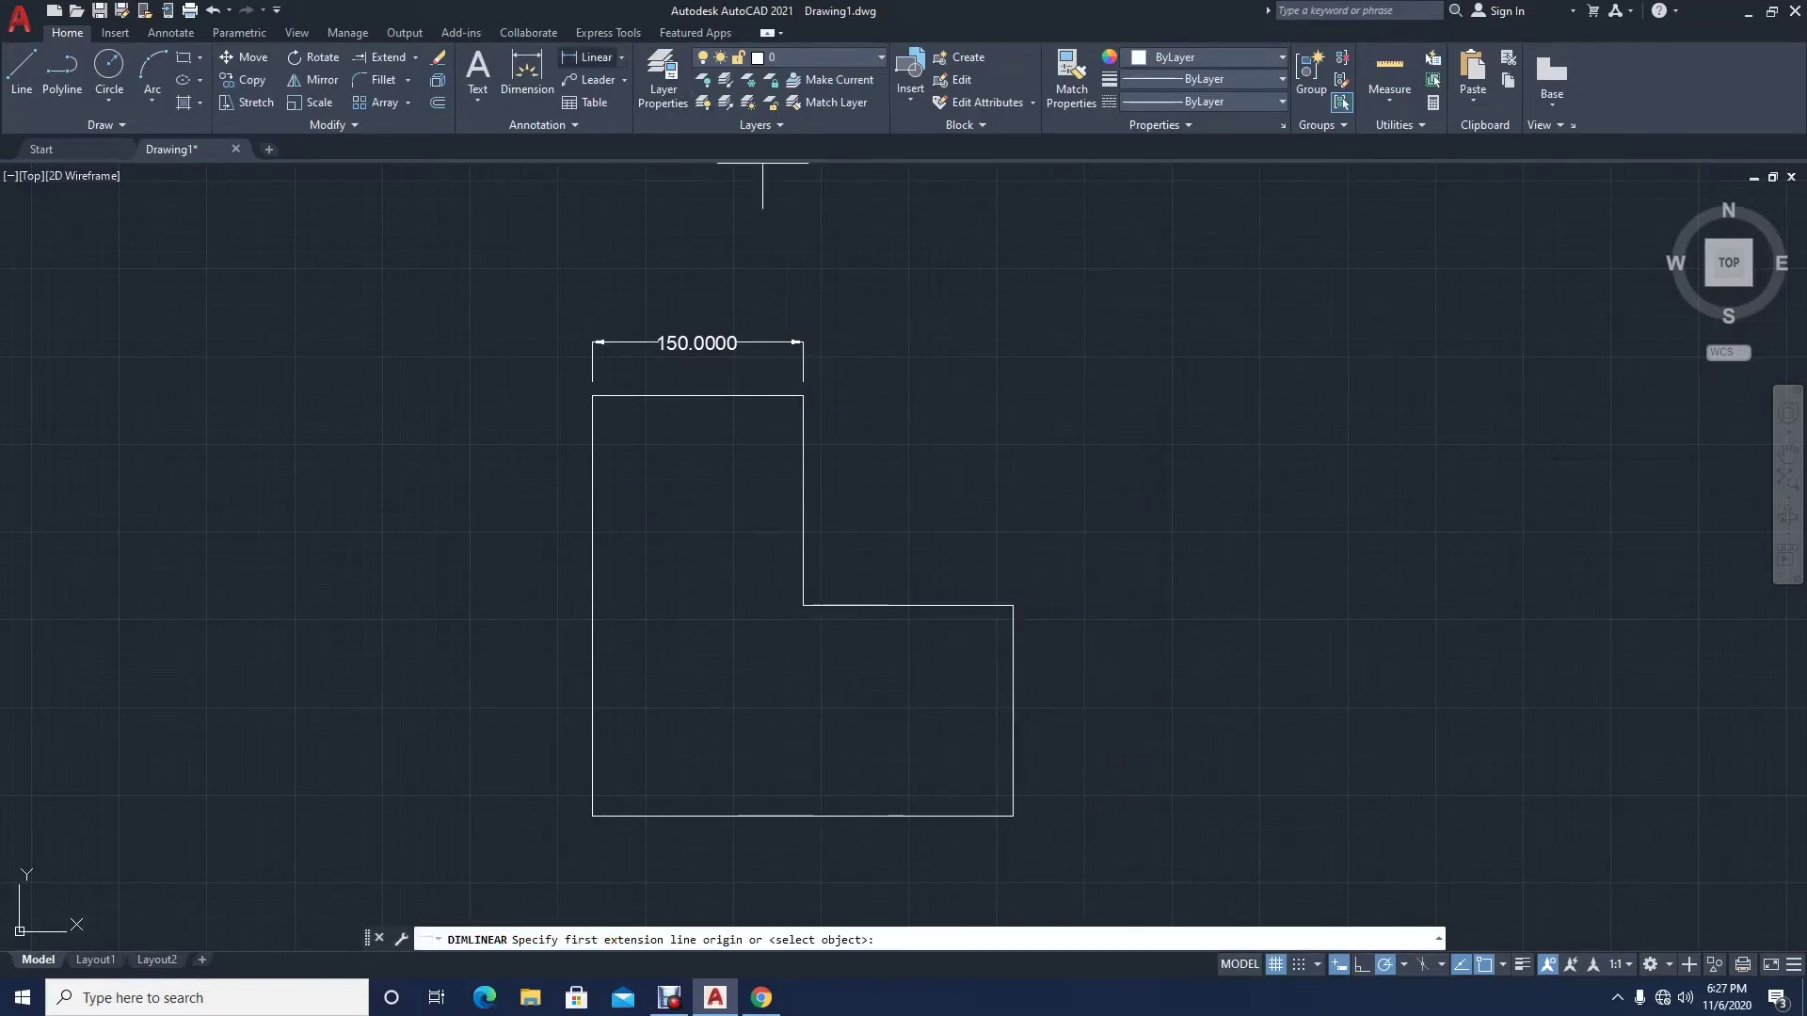
{"action": "key", "text": "Escape"}
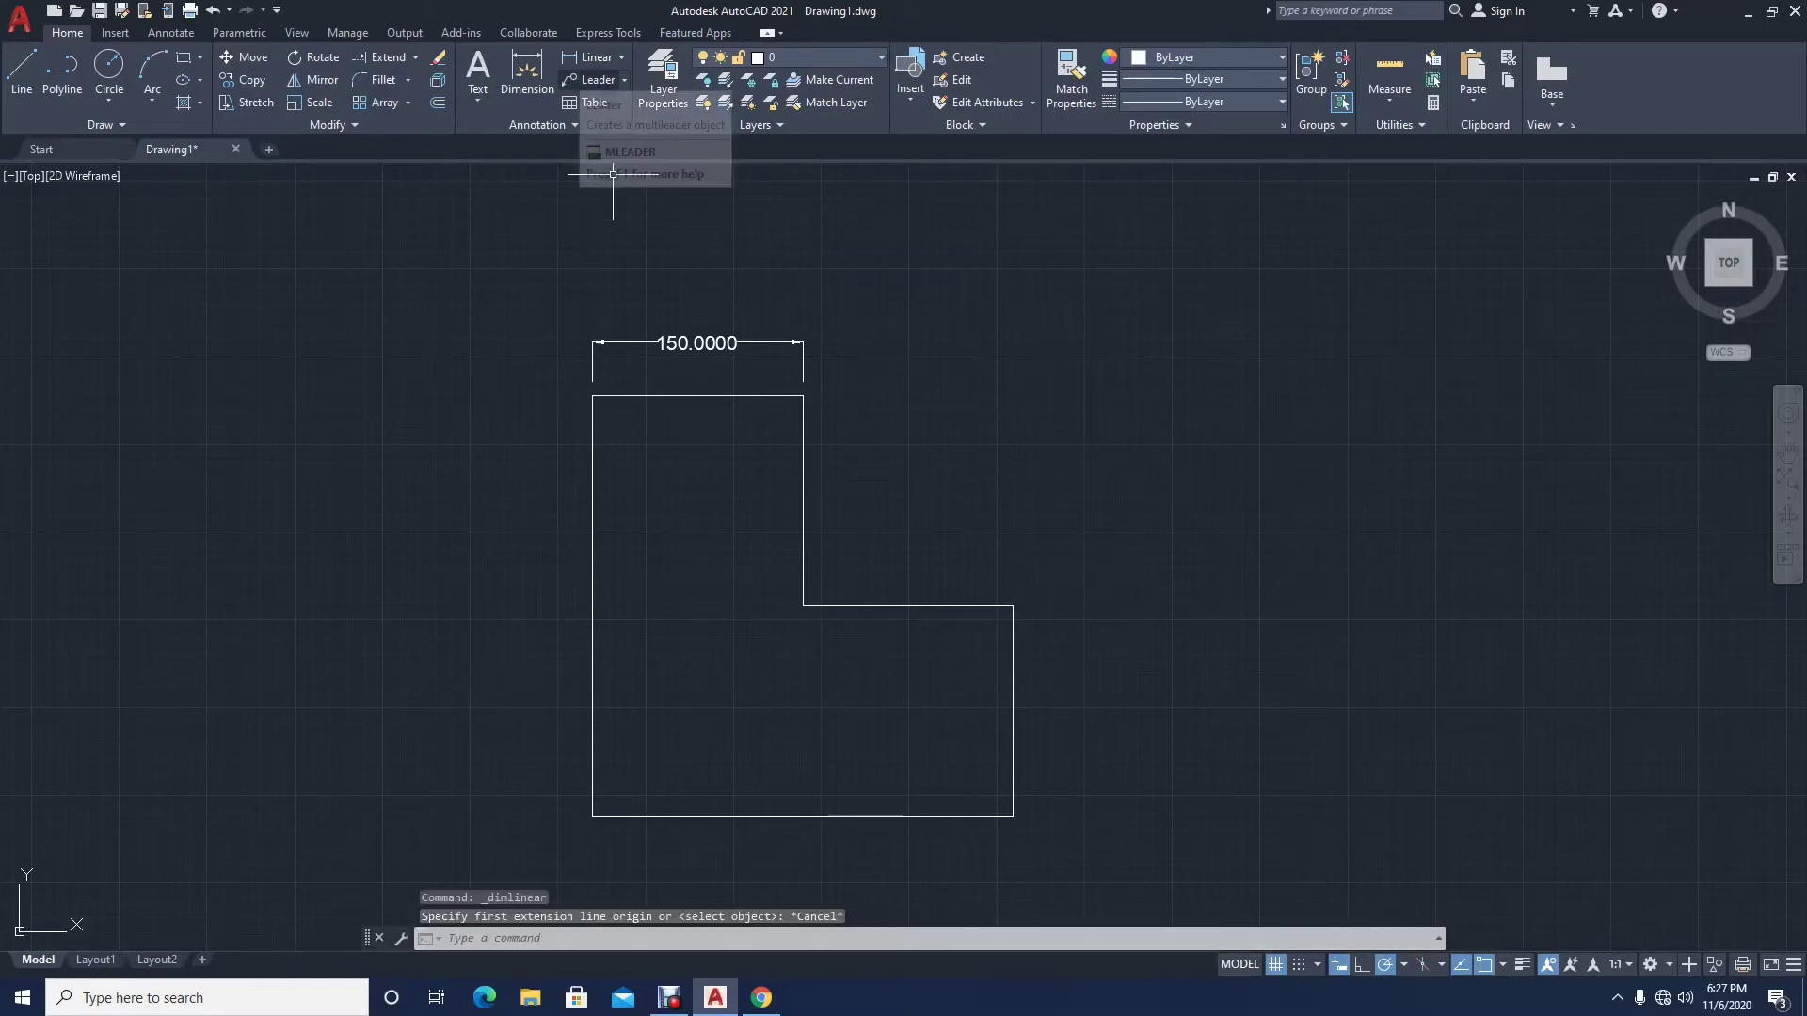
{"action": "left_click", "coordinate": [537, 124]}
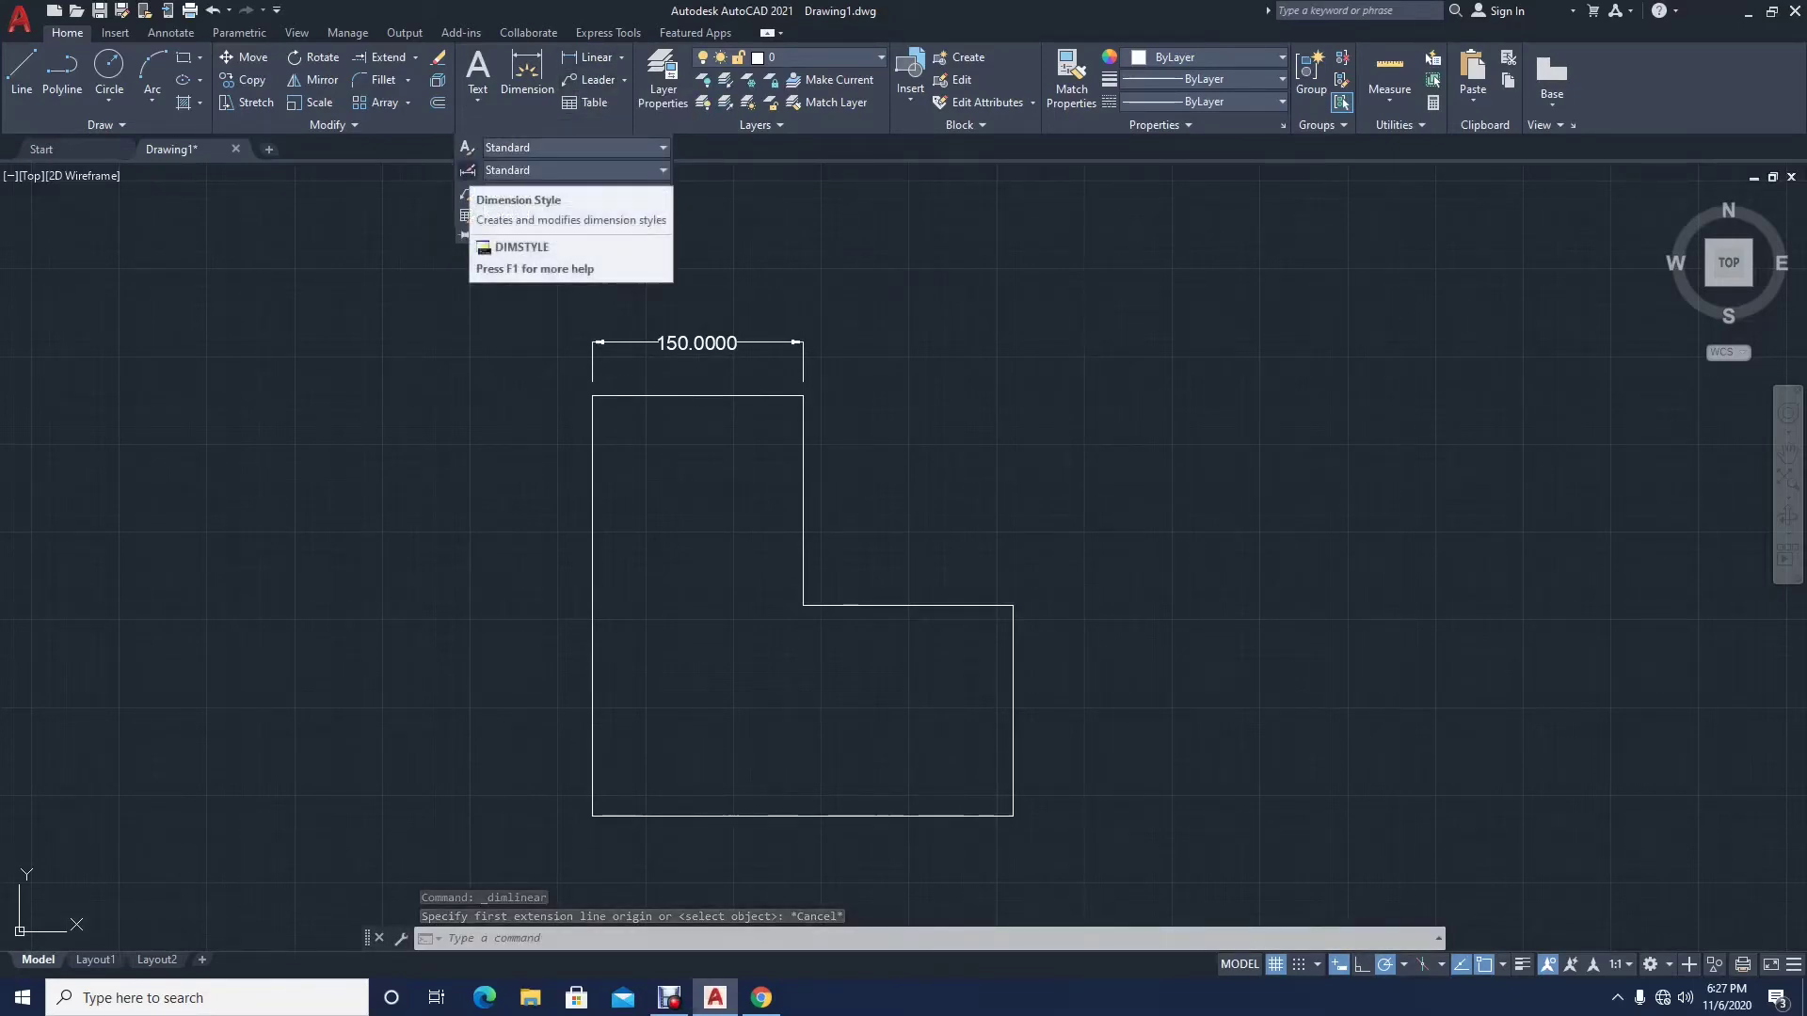
{"action": "left_click", "coordinate": [466, 171]}
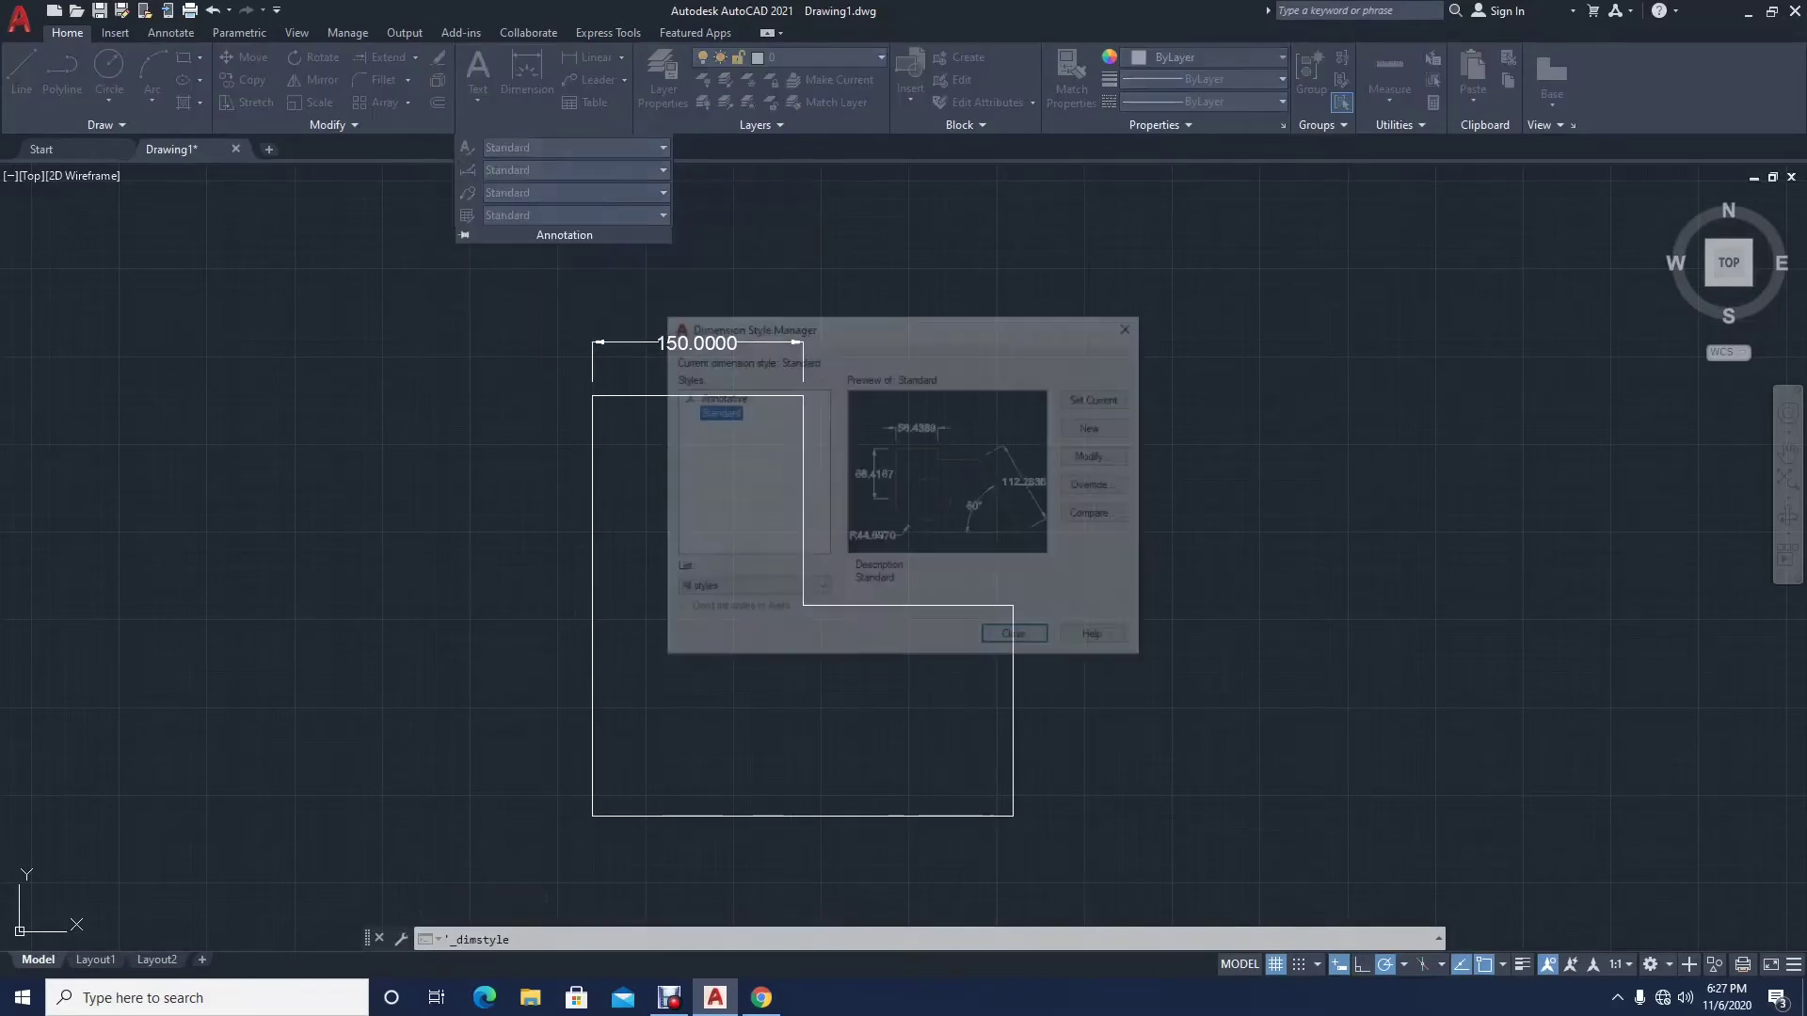
{"action": "left_click", "coordinate": [1089, 457]}
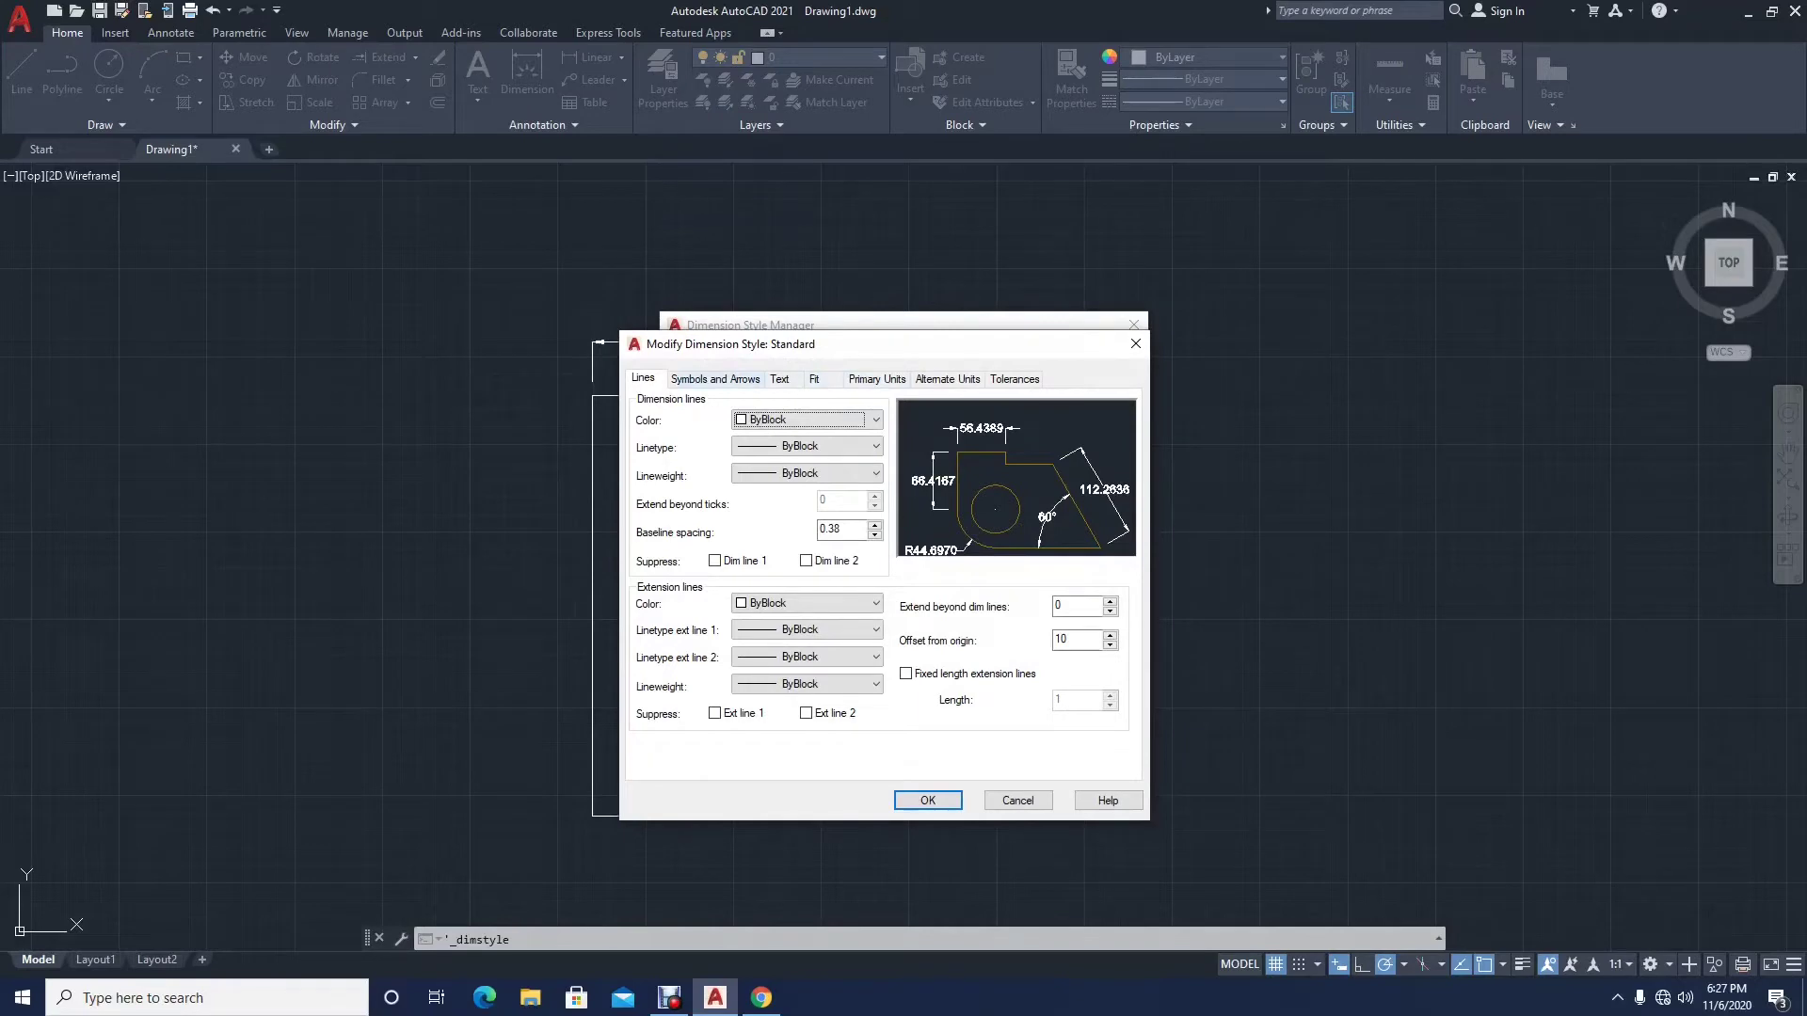
{"action": "left_click", "coordinate": [715, 379]}
{"action": "left_click", "coordinate": [643, 379]}
{"action": "double_click", "coordinate": [1069, 606]}
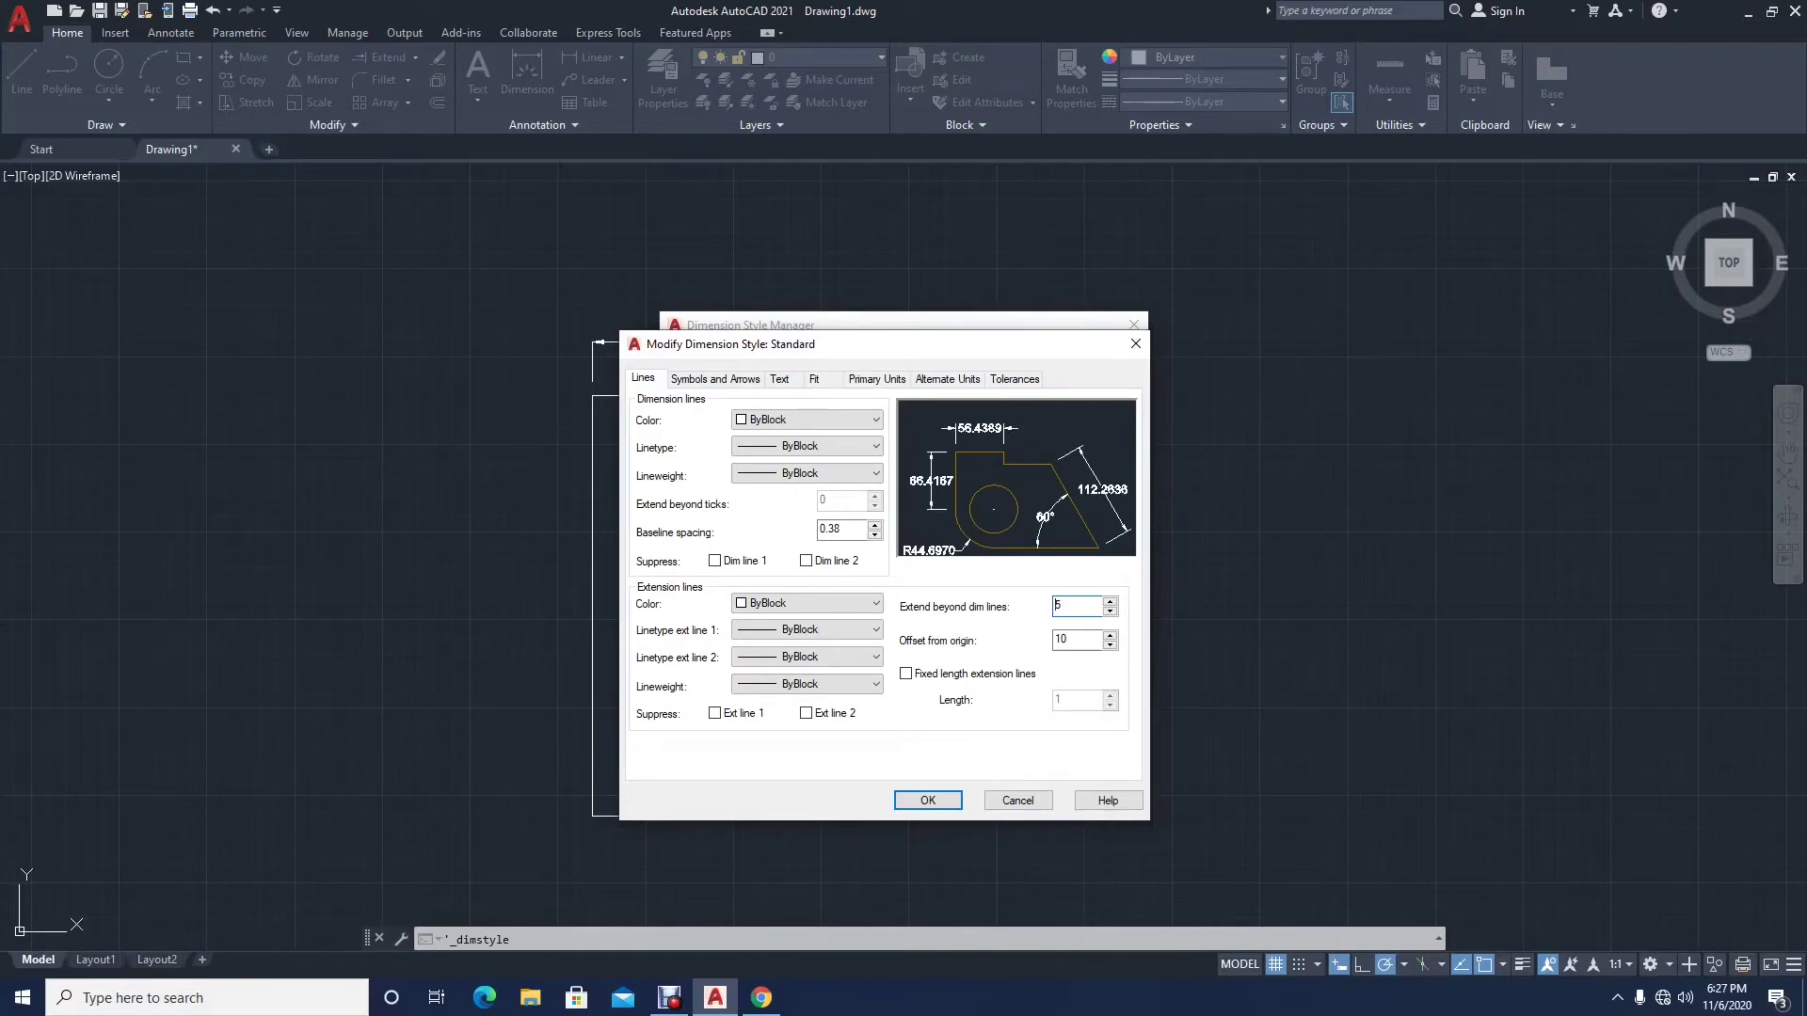
{"action": "left_click", "coordinate": [928, 800]}
{"action": "left_click", "coordinate": [1015, 636]}
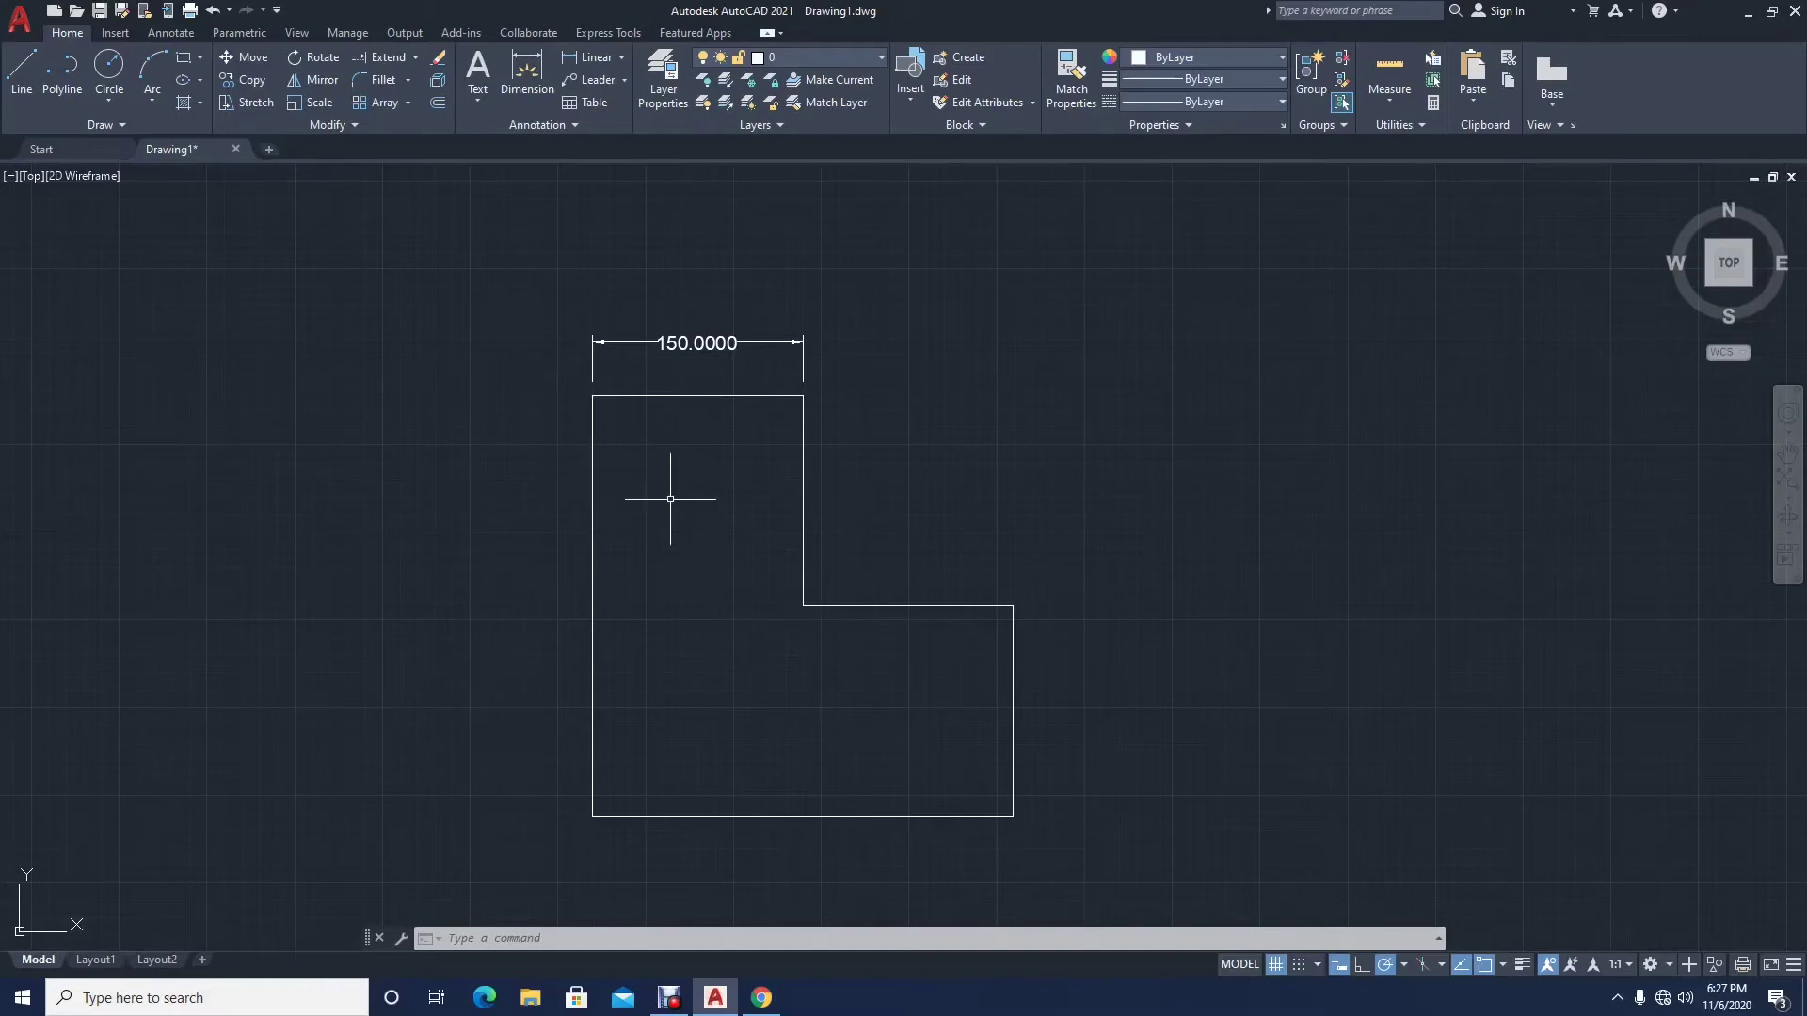
Step: Open the Standard dimension style for modification and set the linear dimensions' primary unit precision to 0
{"action": "left_click", "coordinate": [541, 124]}
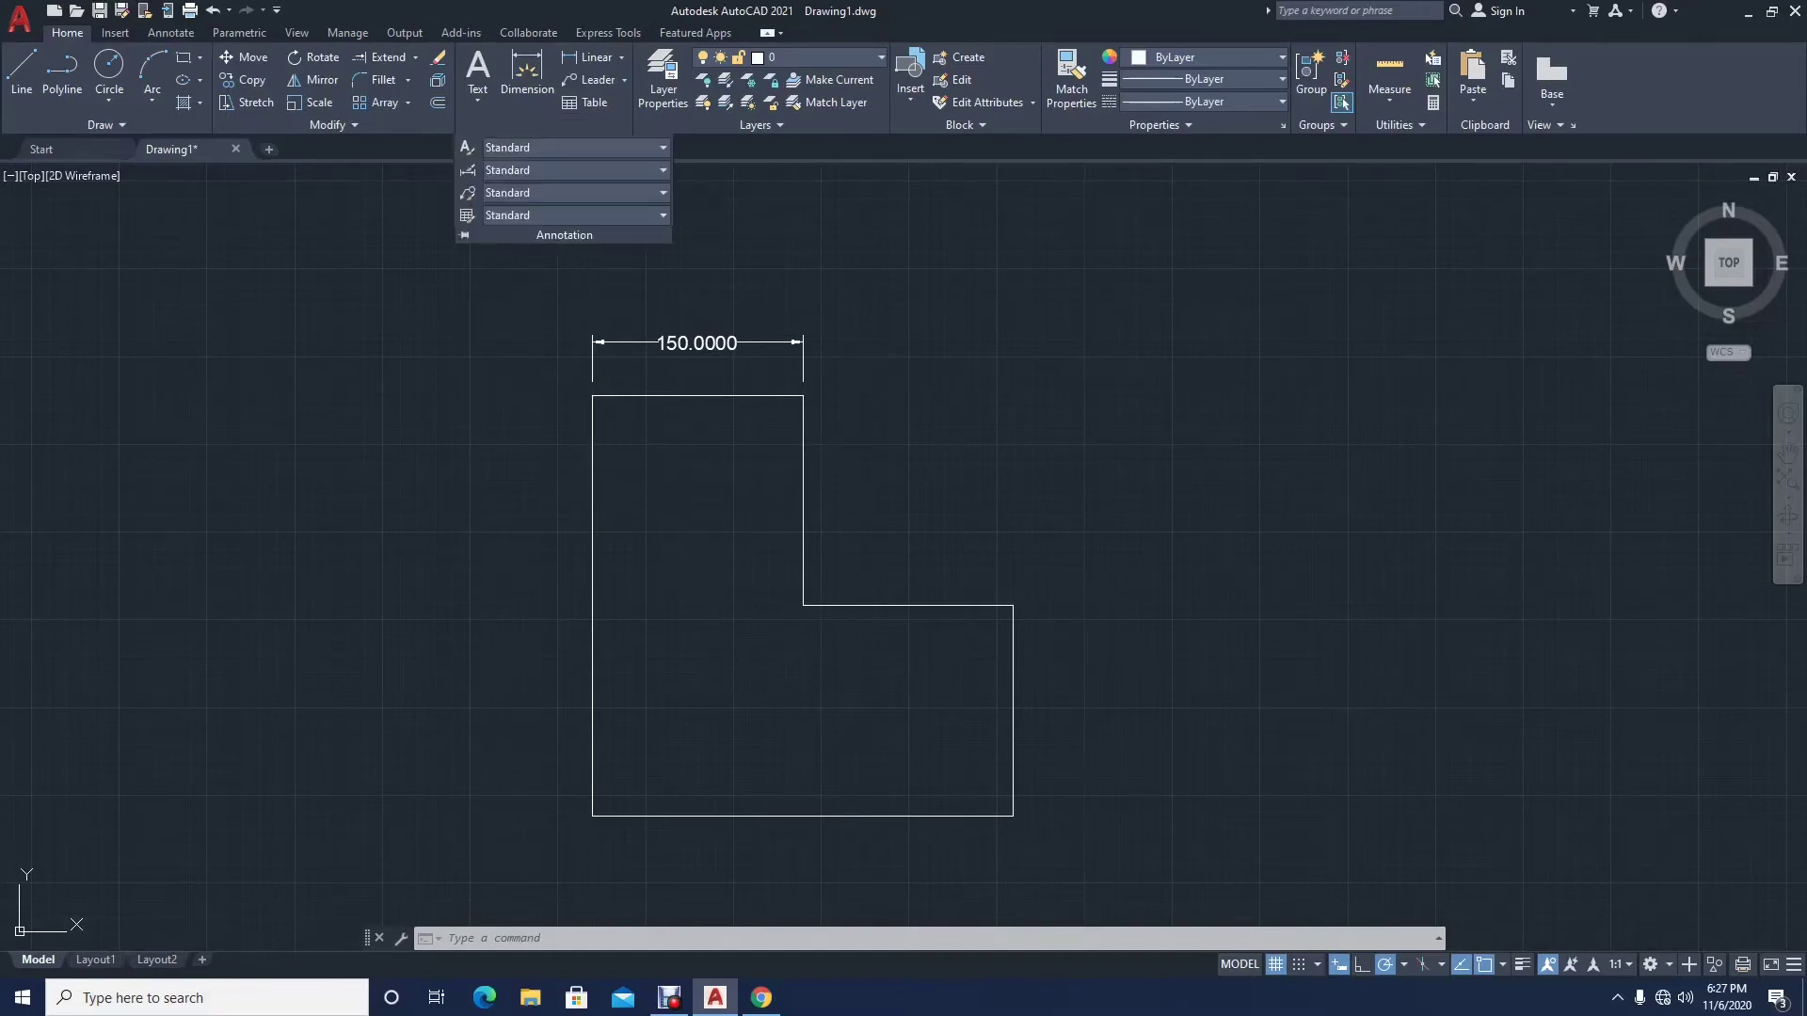
{"action": "left_click", "coordinate": [465, 170]}
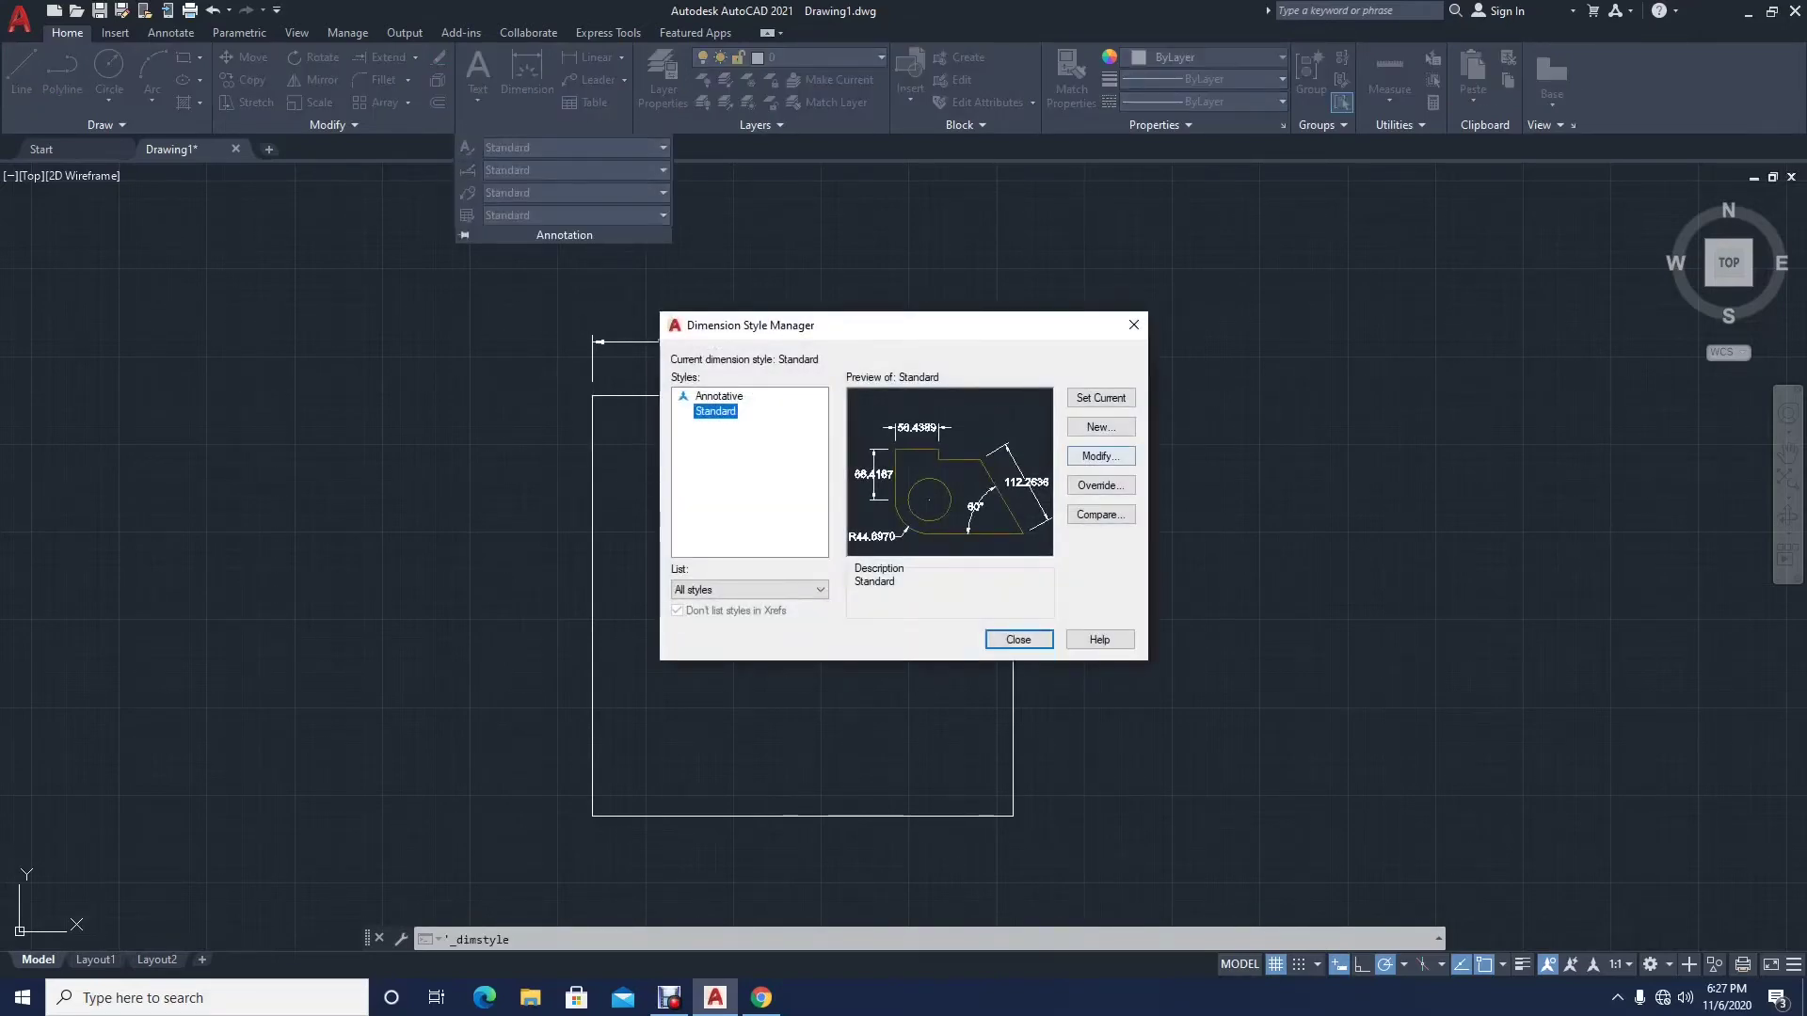
{"action": "left_click", "coordinate": [1101, 456]}
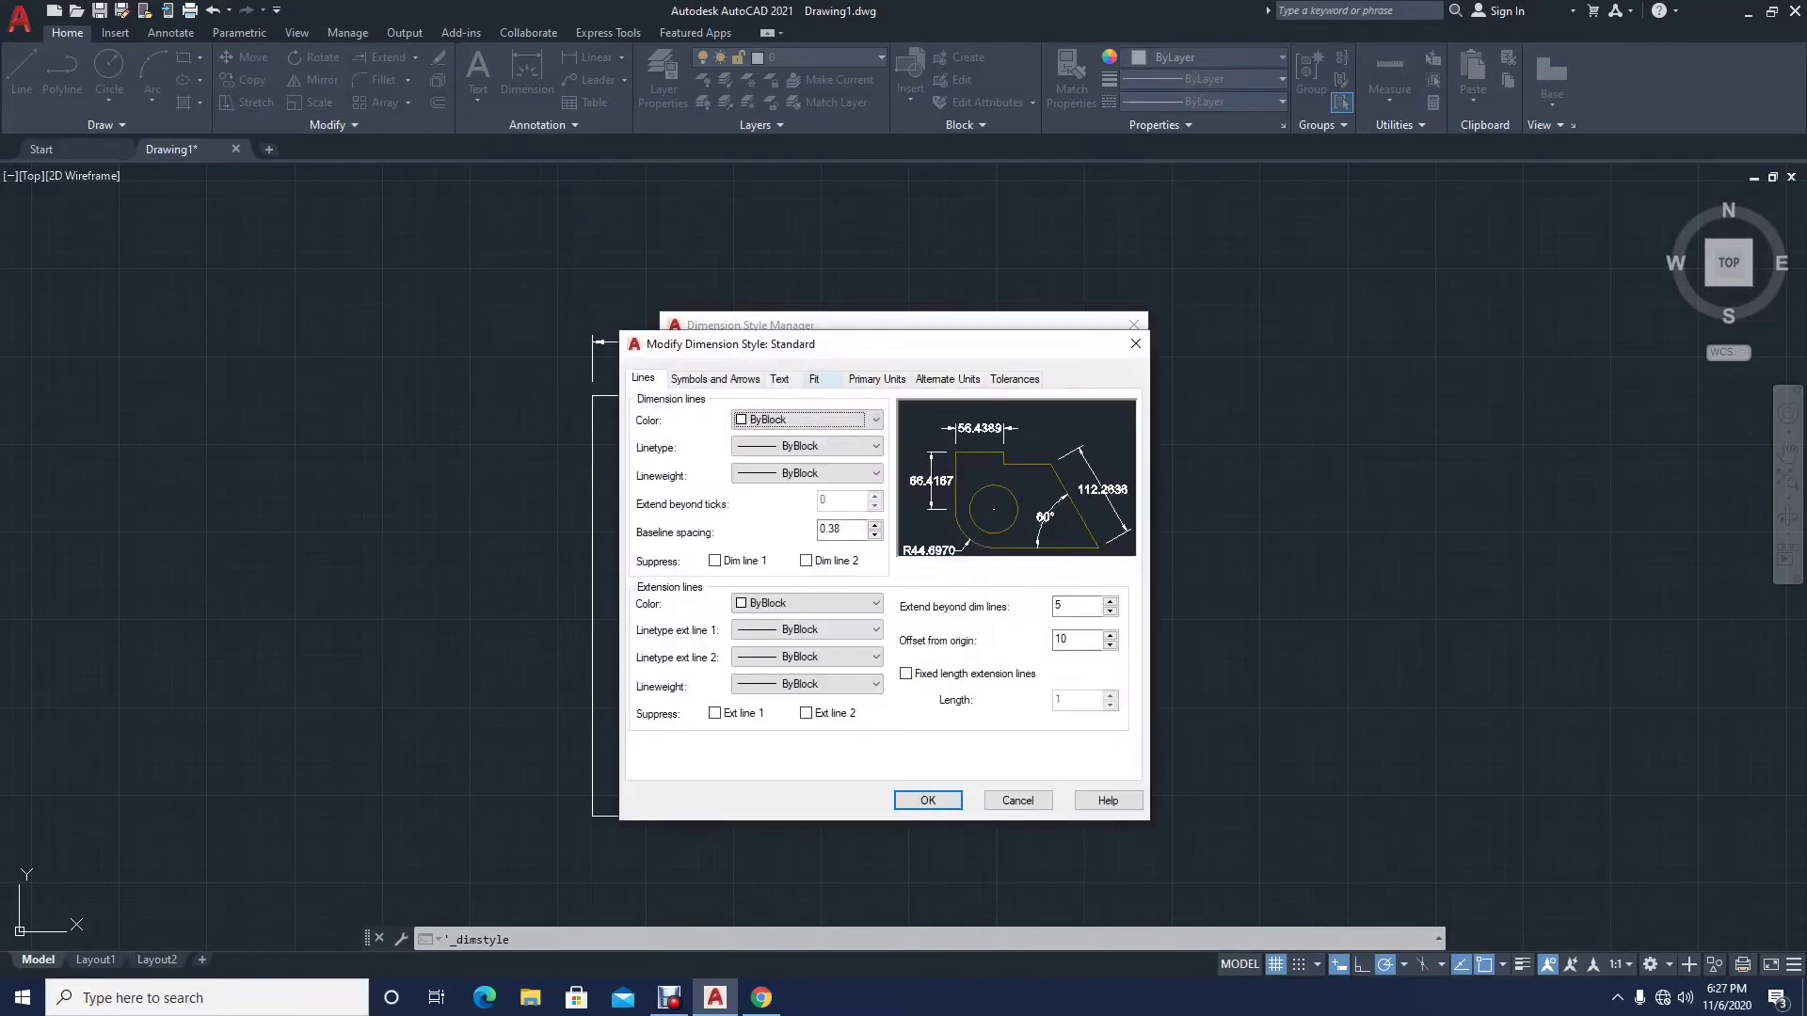
{"action": "left_click", "coordinate": [877, 377]}
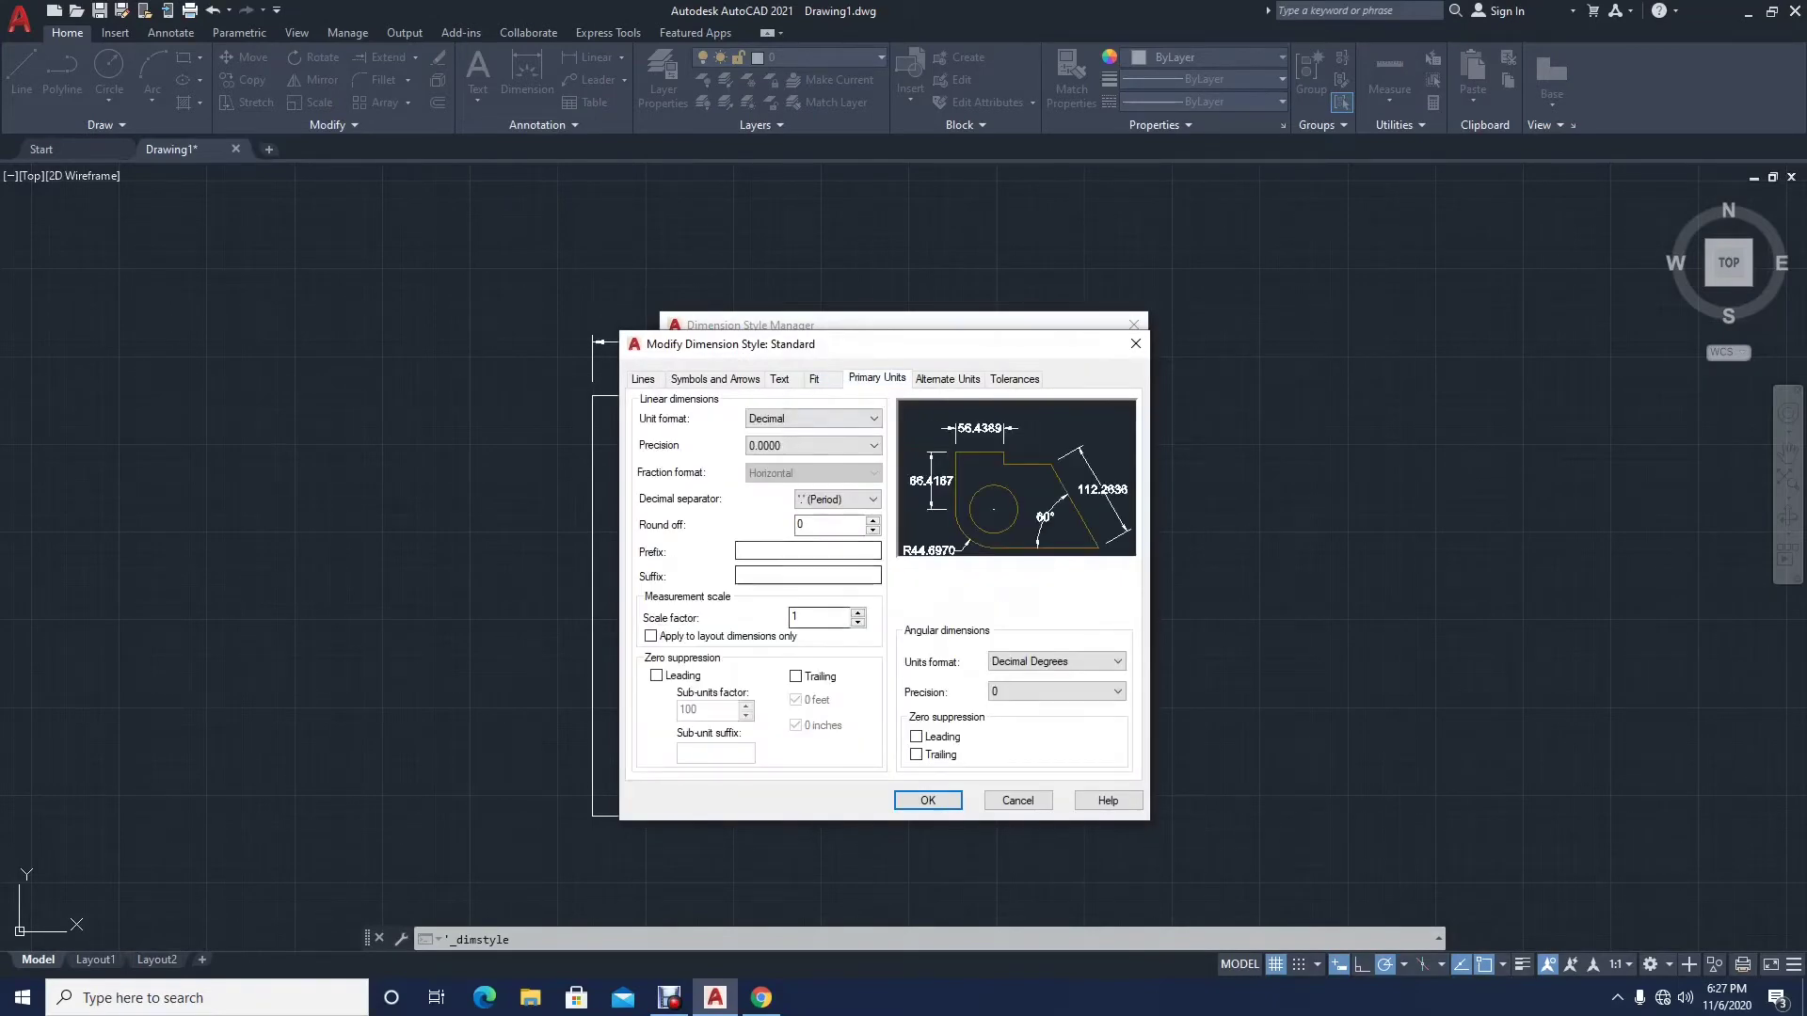
{"action": "left_click", "coordinate": [813, 445]}
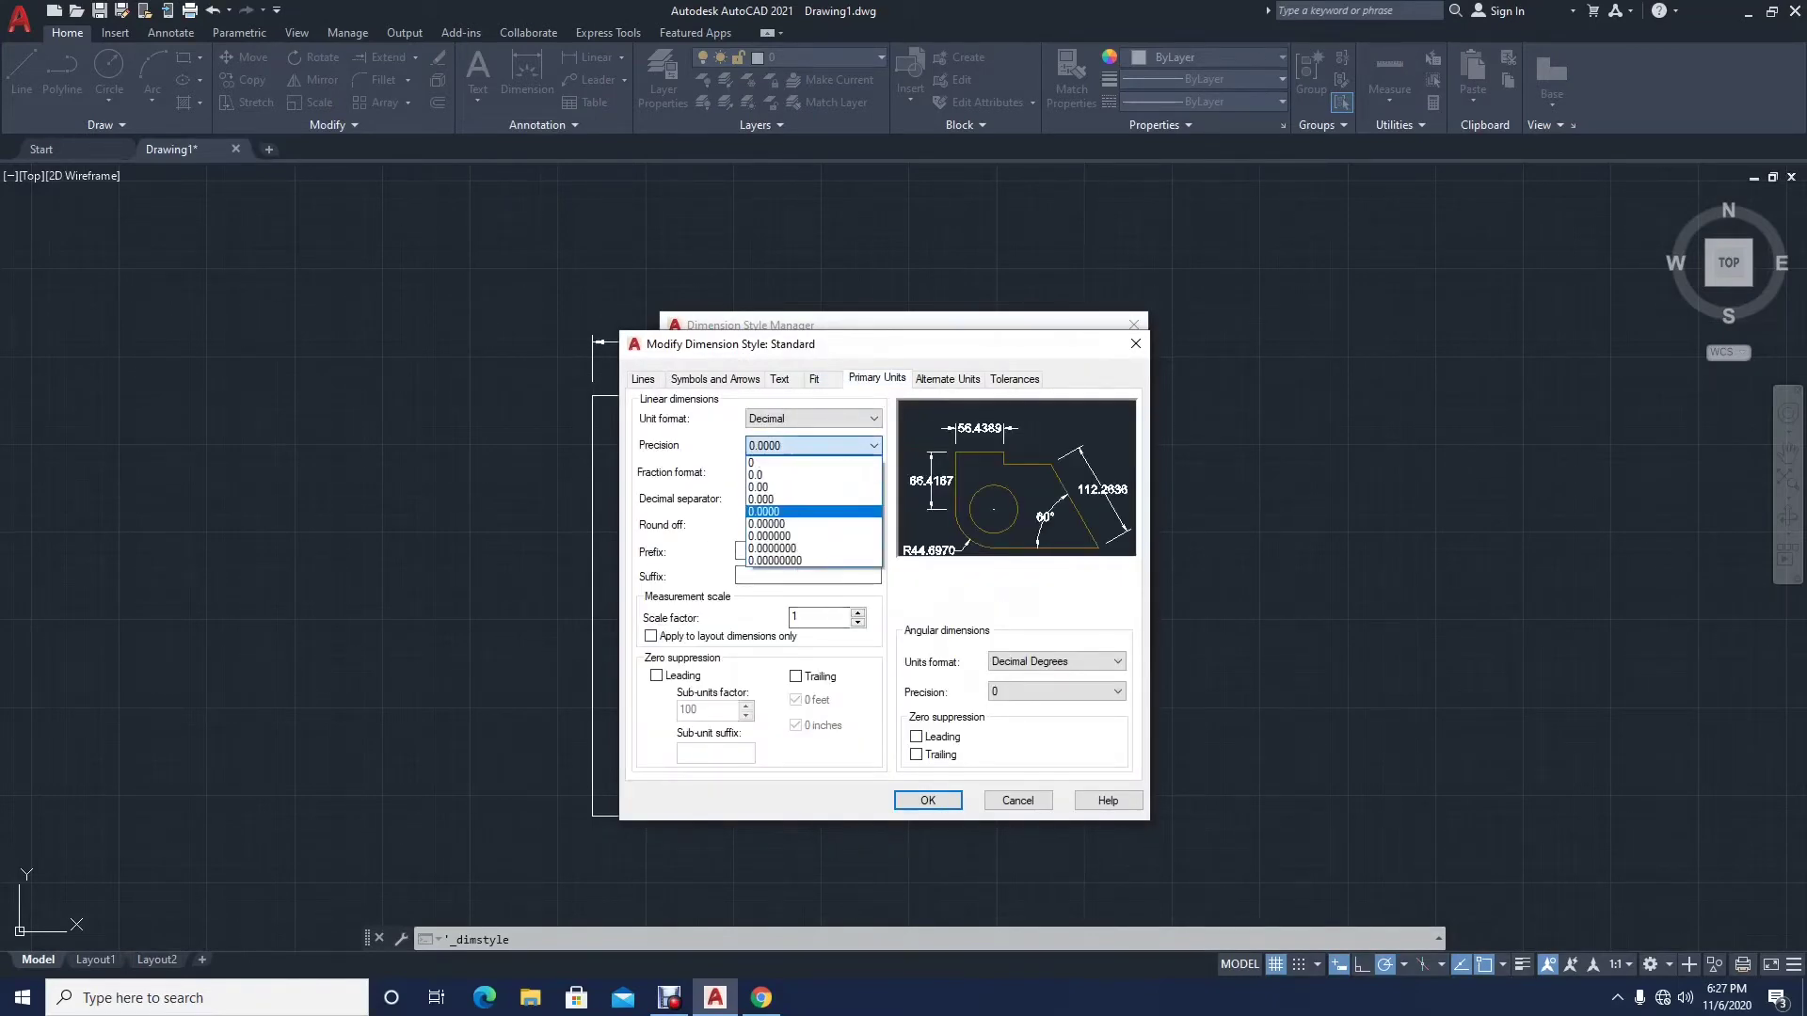
{"action": "left_click", "coordinate": [800, 462]}
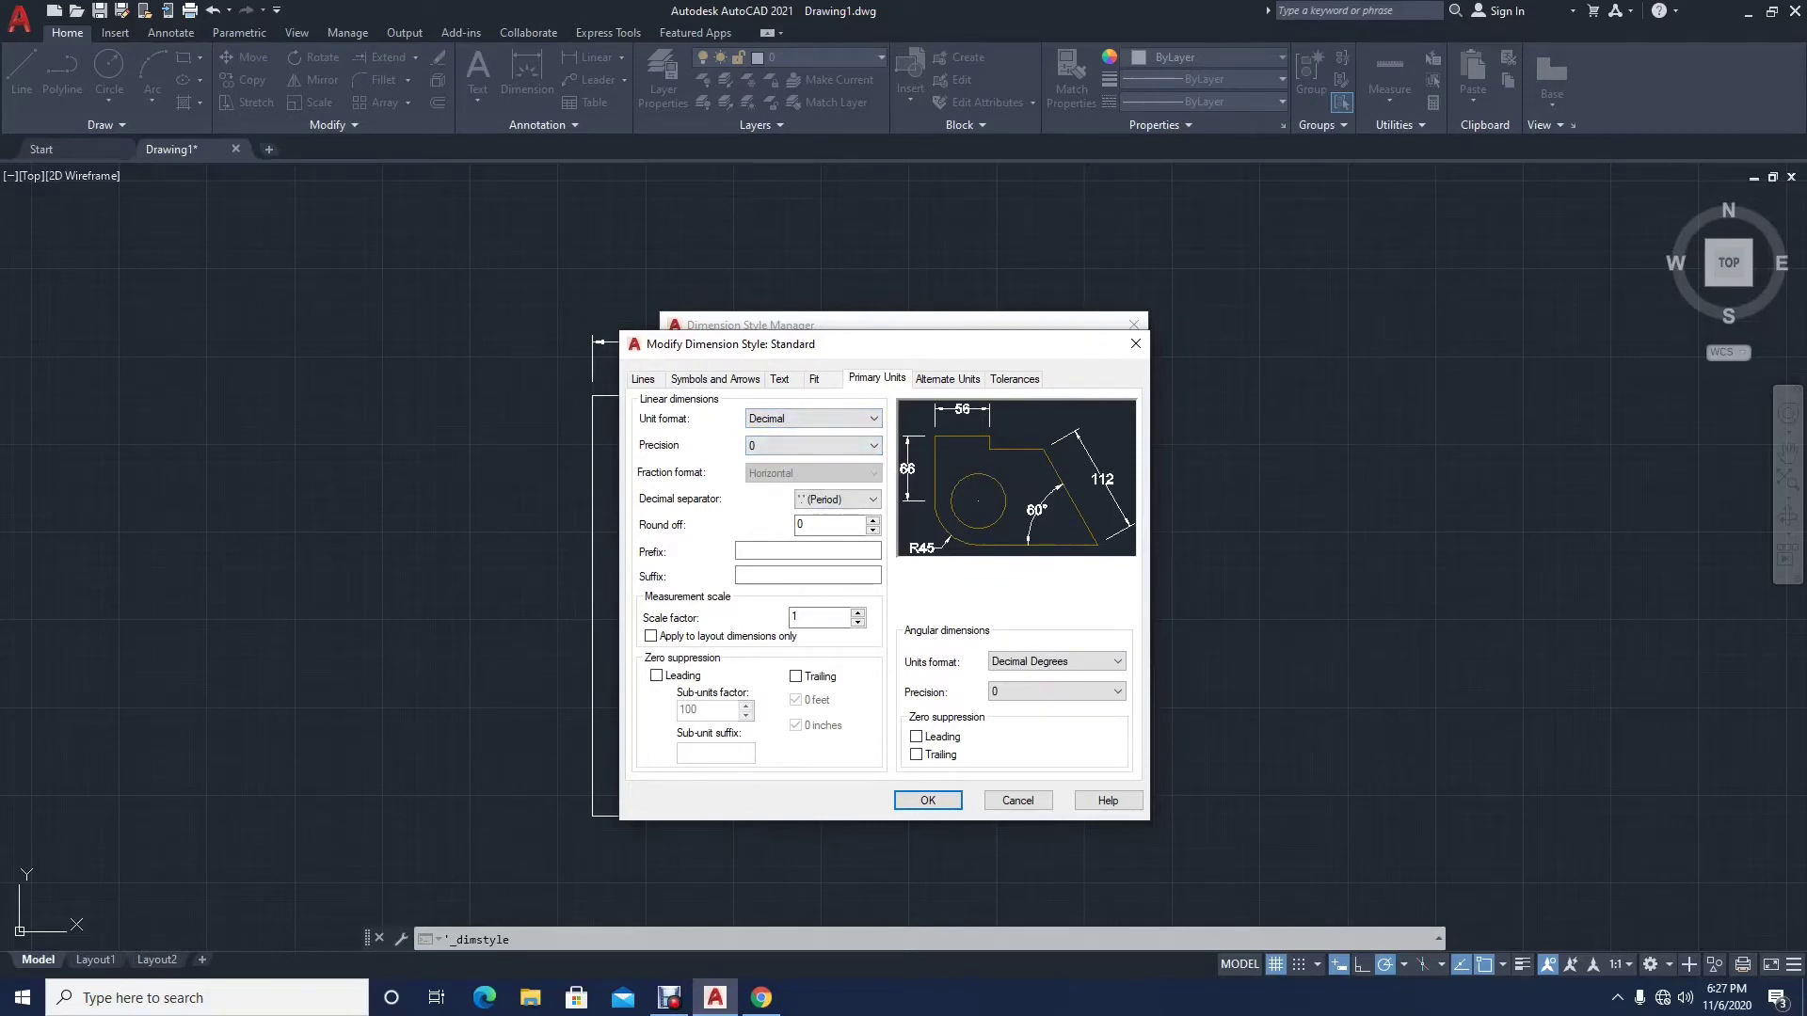
Step: Try the ISO standard text alignment, and settle on dimension text aligned with the dimension line
{"action": "left_click", "coordinate": [779, 379]}
{"action": "left_click", "coordinate": [814, 378]}
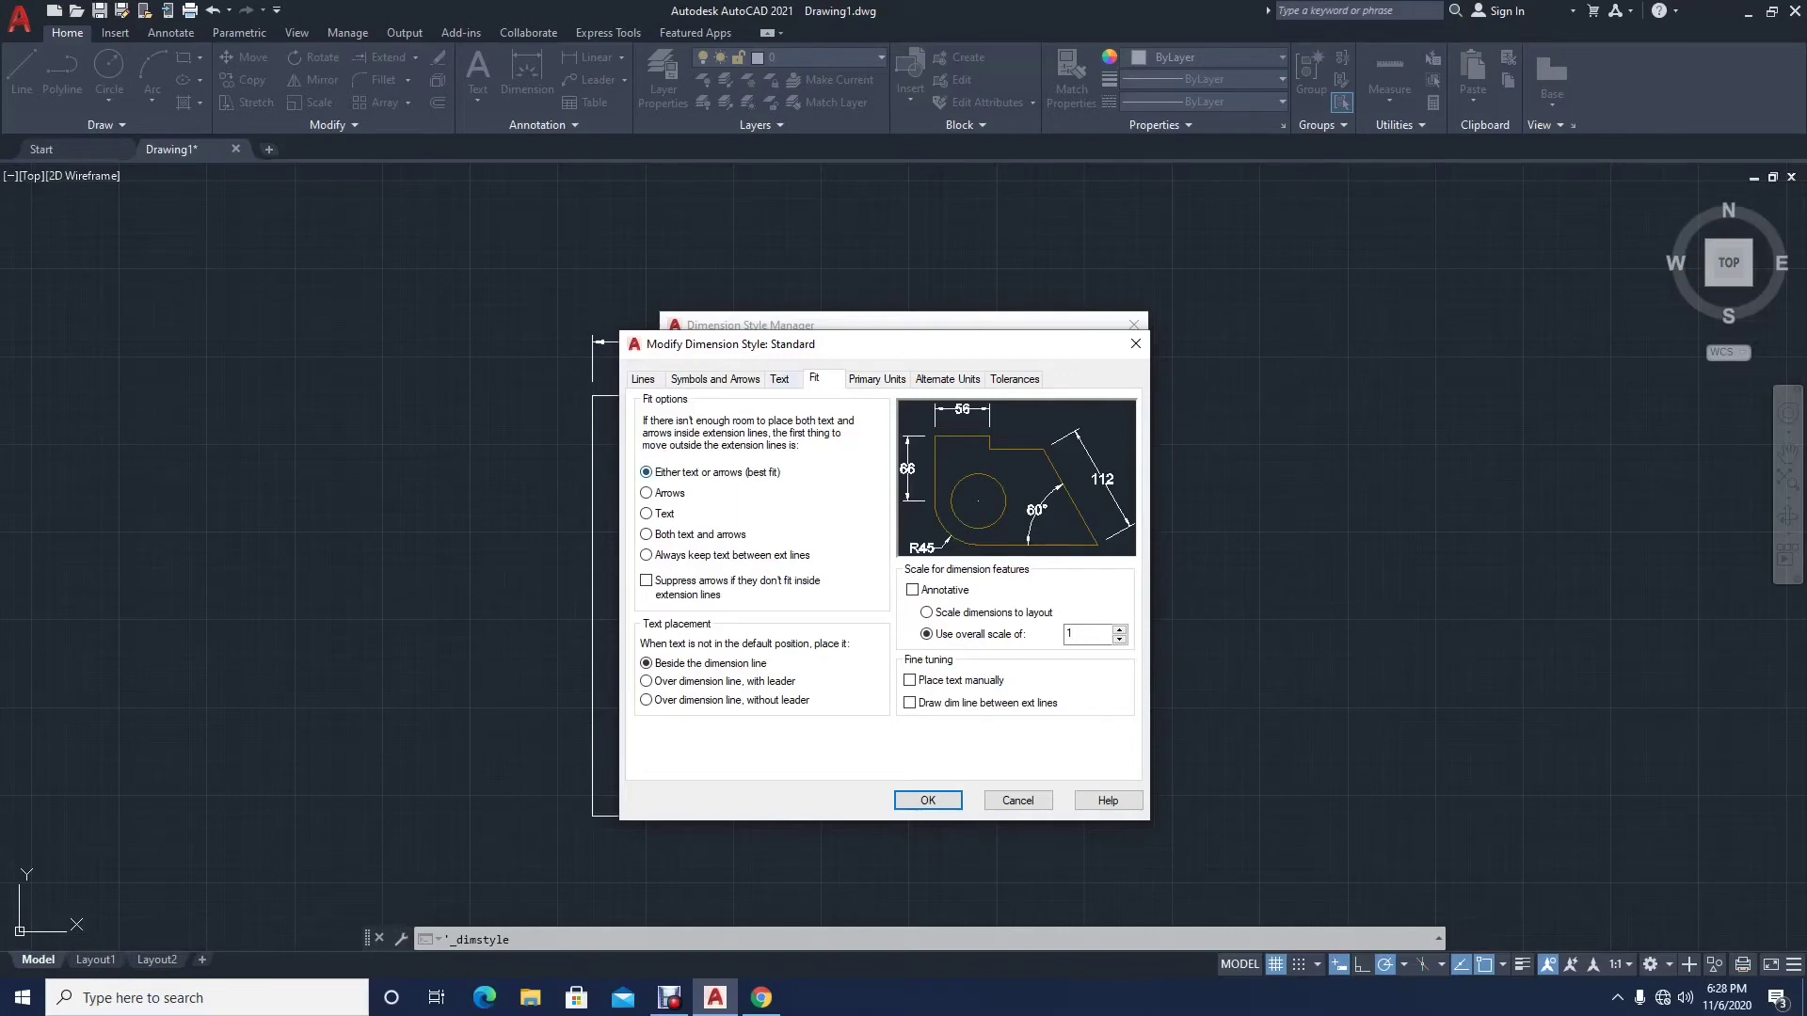
{"action": "key", "text": "ctrl+shift+Tab"}
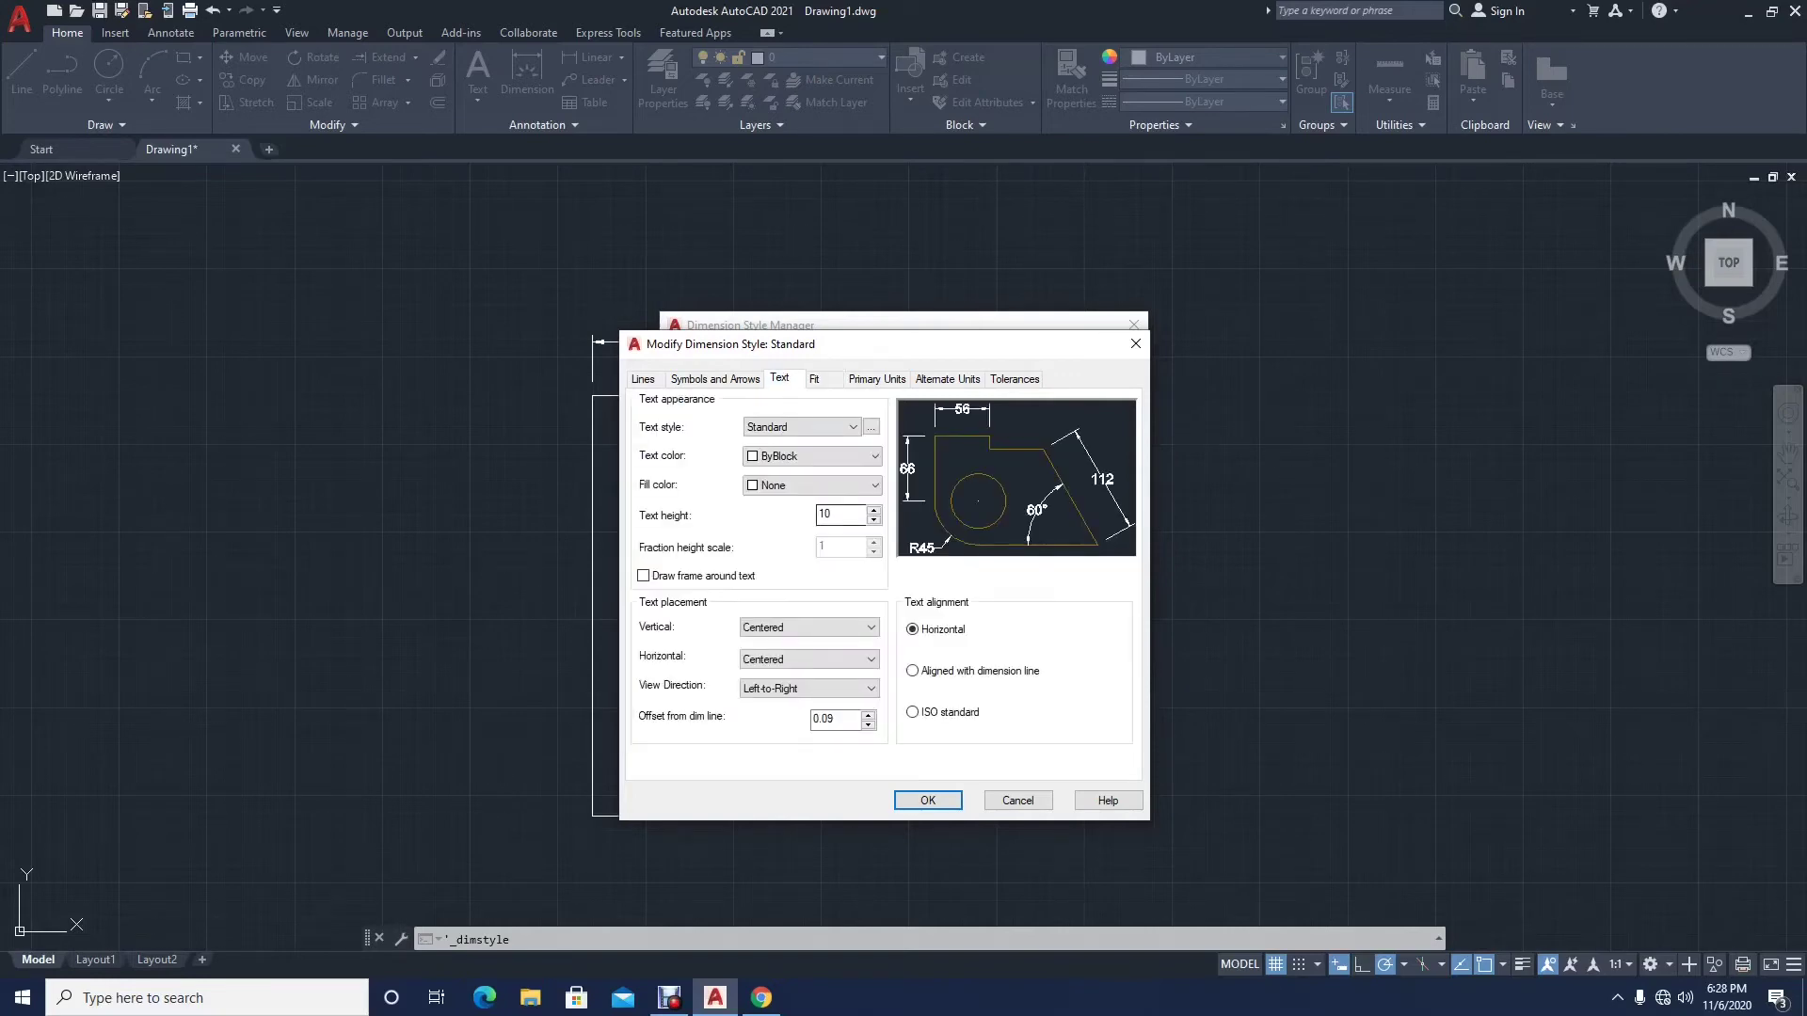
{"action": "left_click", "coordinate": [912, 671]}
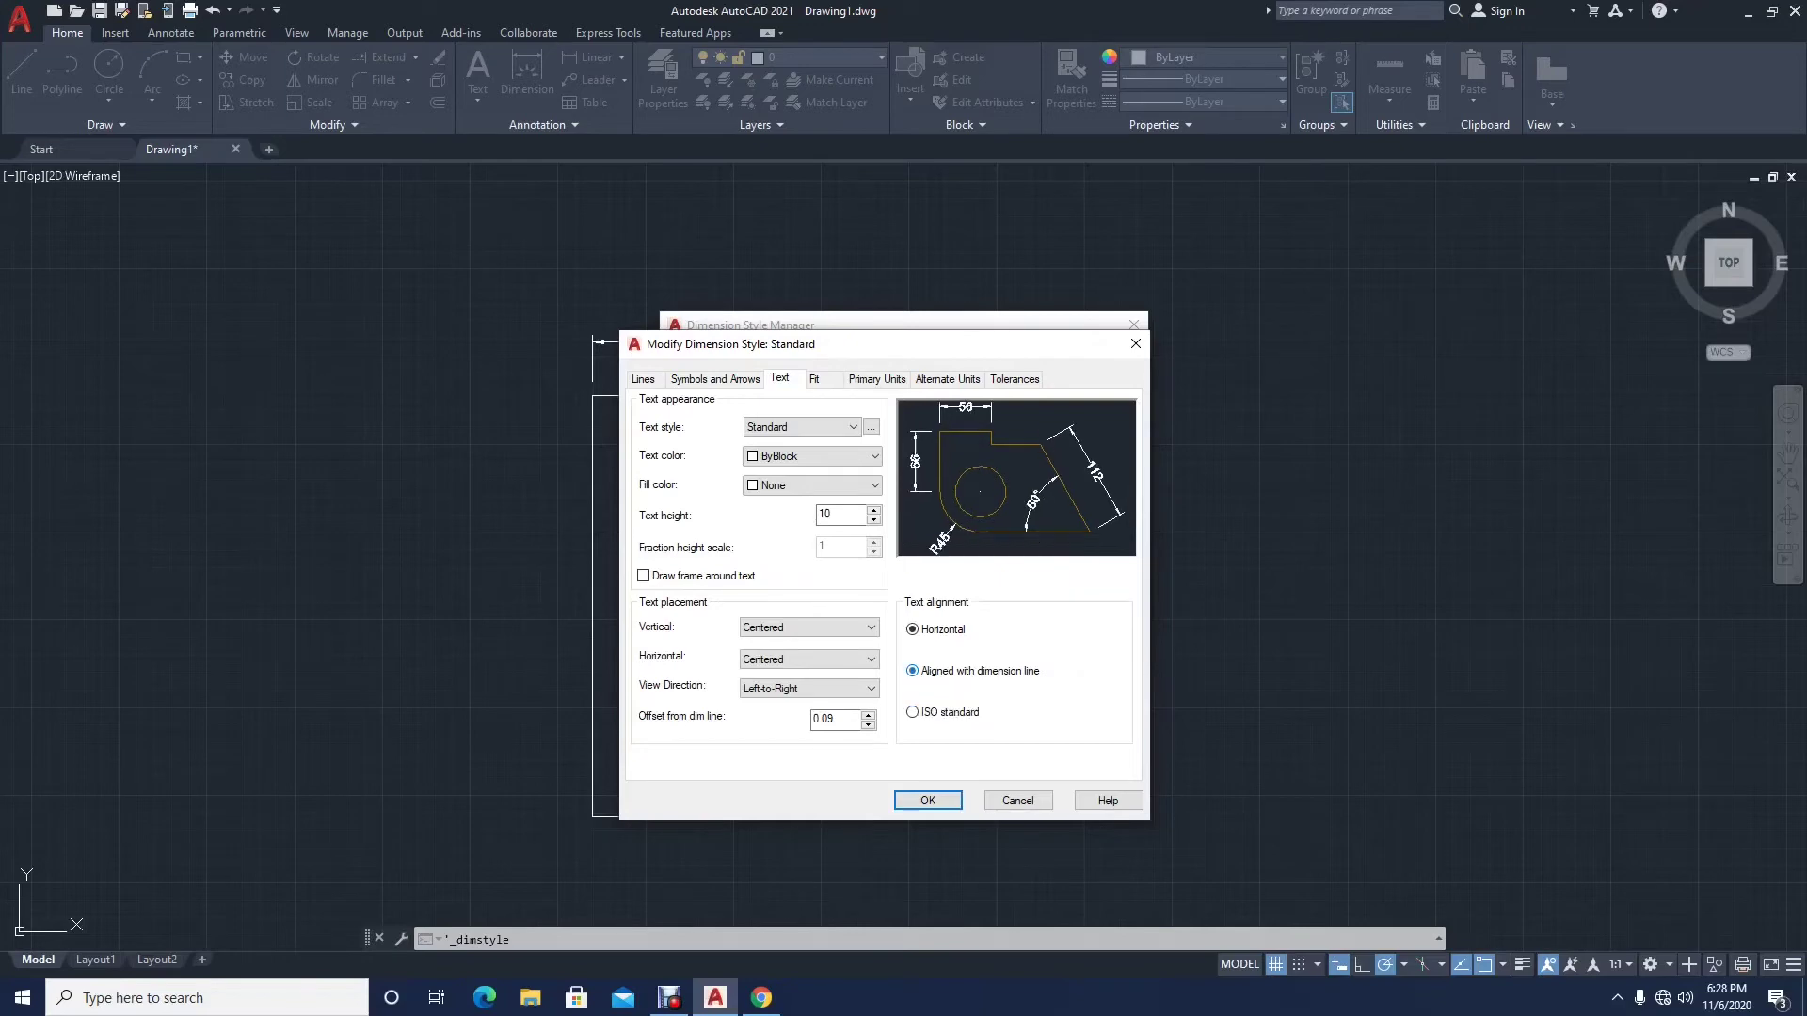
{"action": "left_click", "coordinate": [912, 712]}
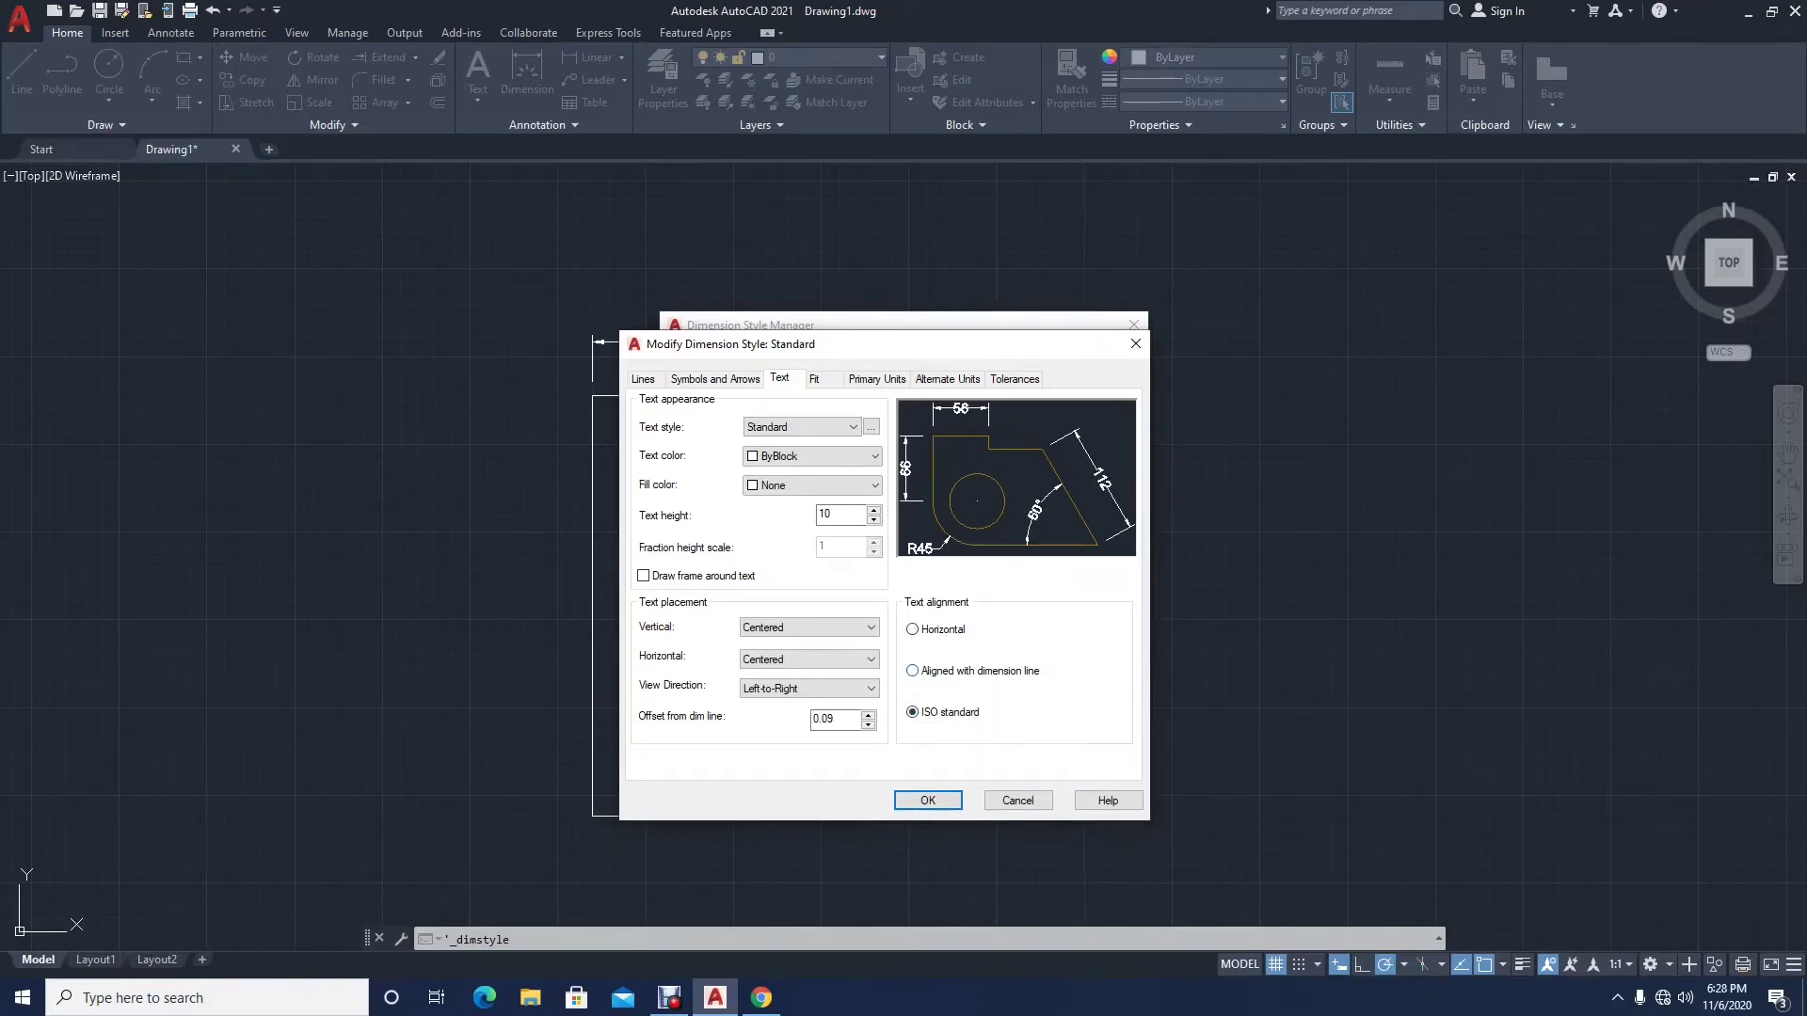
{"action": "left_click", "coordinate": [912, 671]}
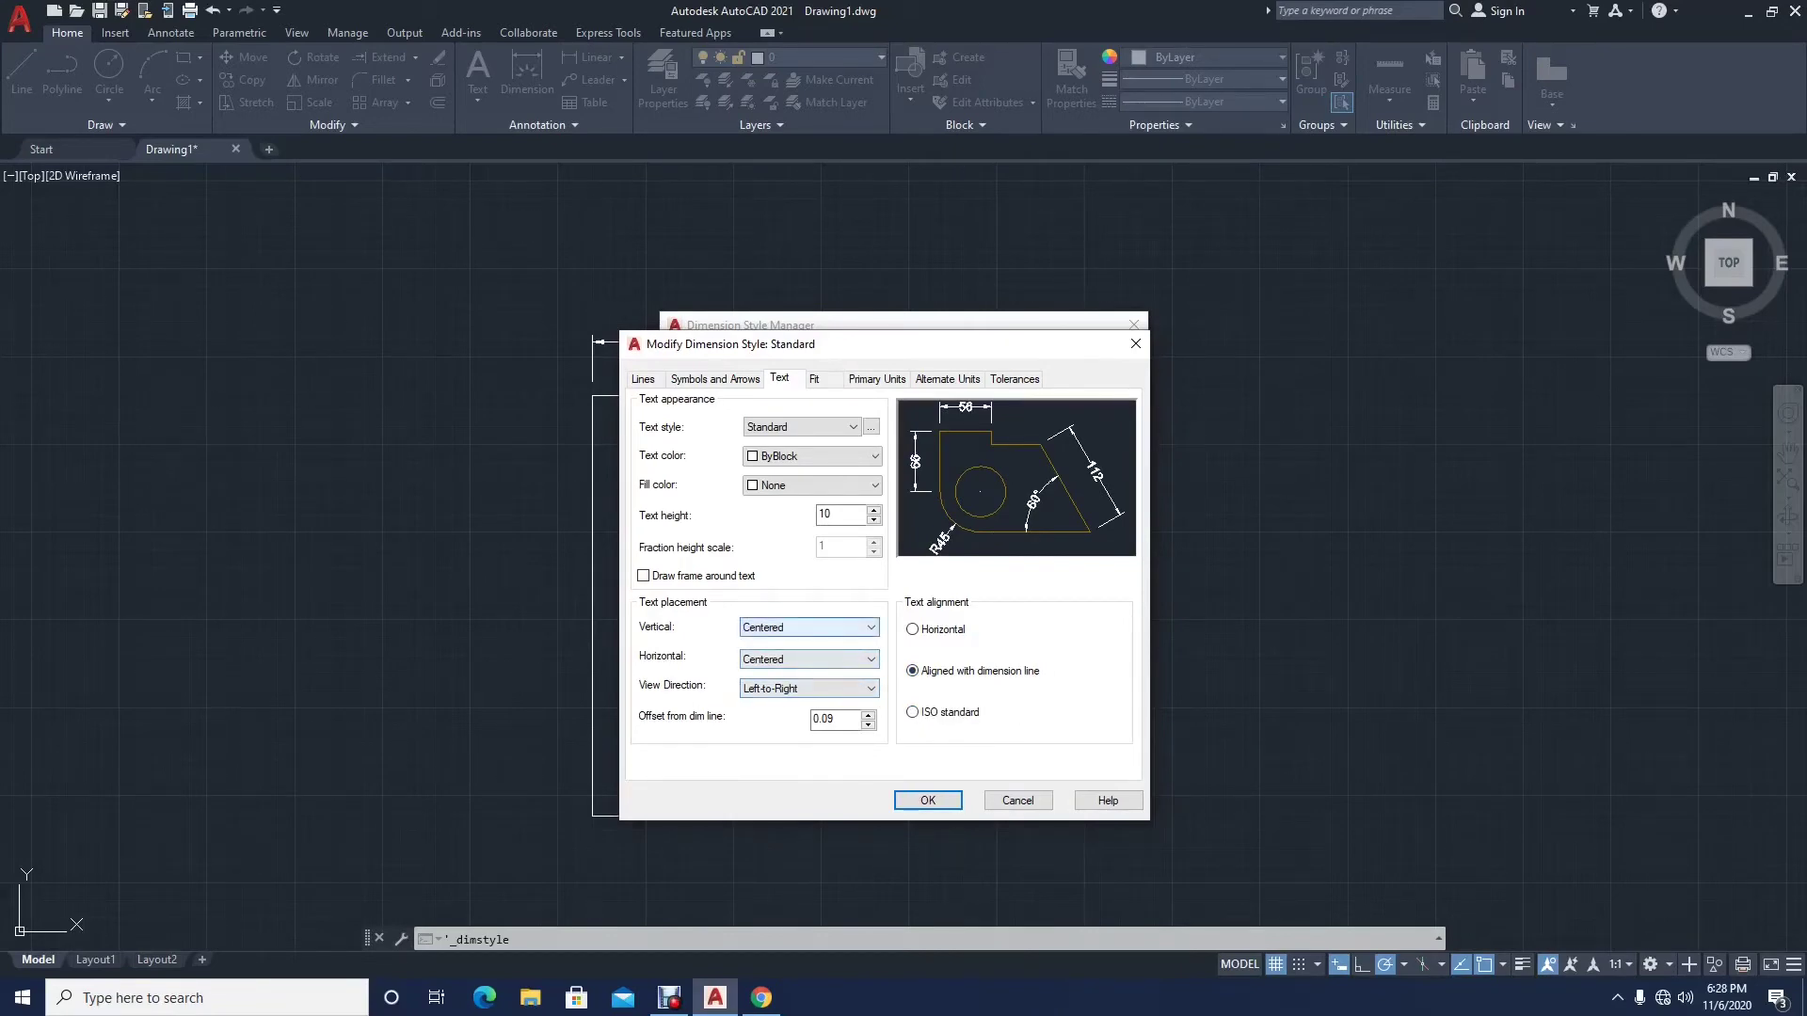
Step: Set the dimension text's vertical placement to Above and its offset from the dimension line to 5
{"action": "left_click", "coordinate": [810, 627]}
{"action": "left_click", "coordinate": [781, 657]}
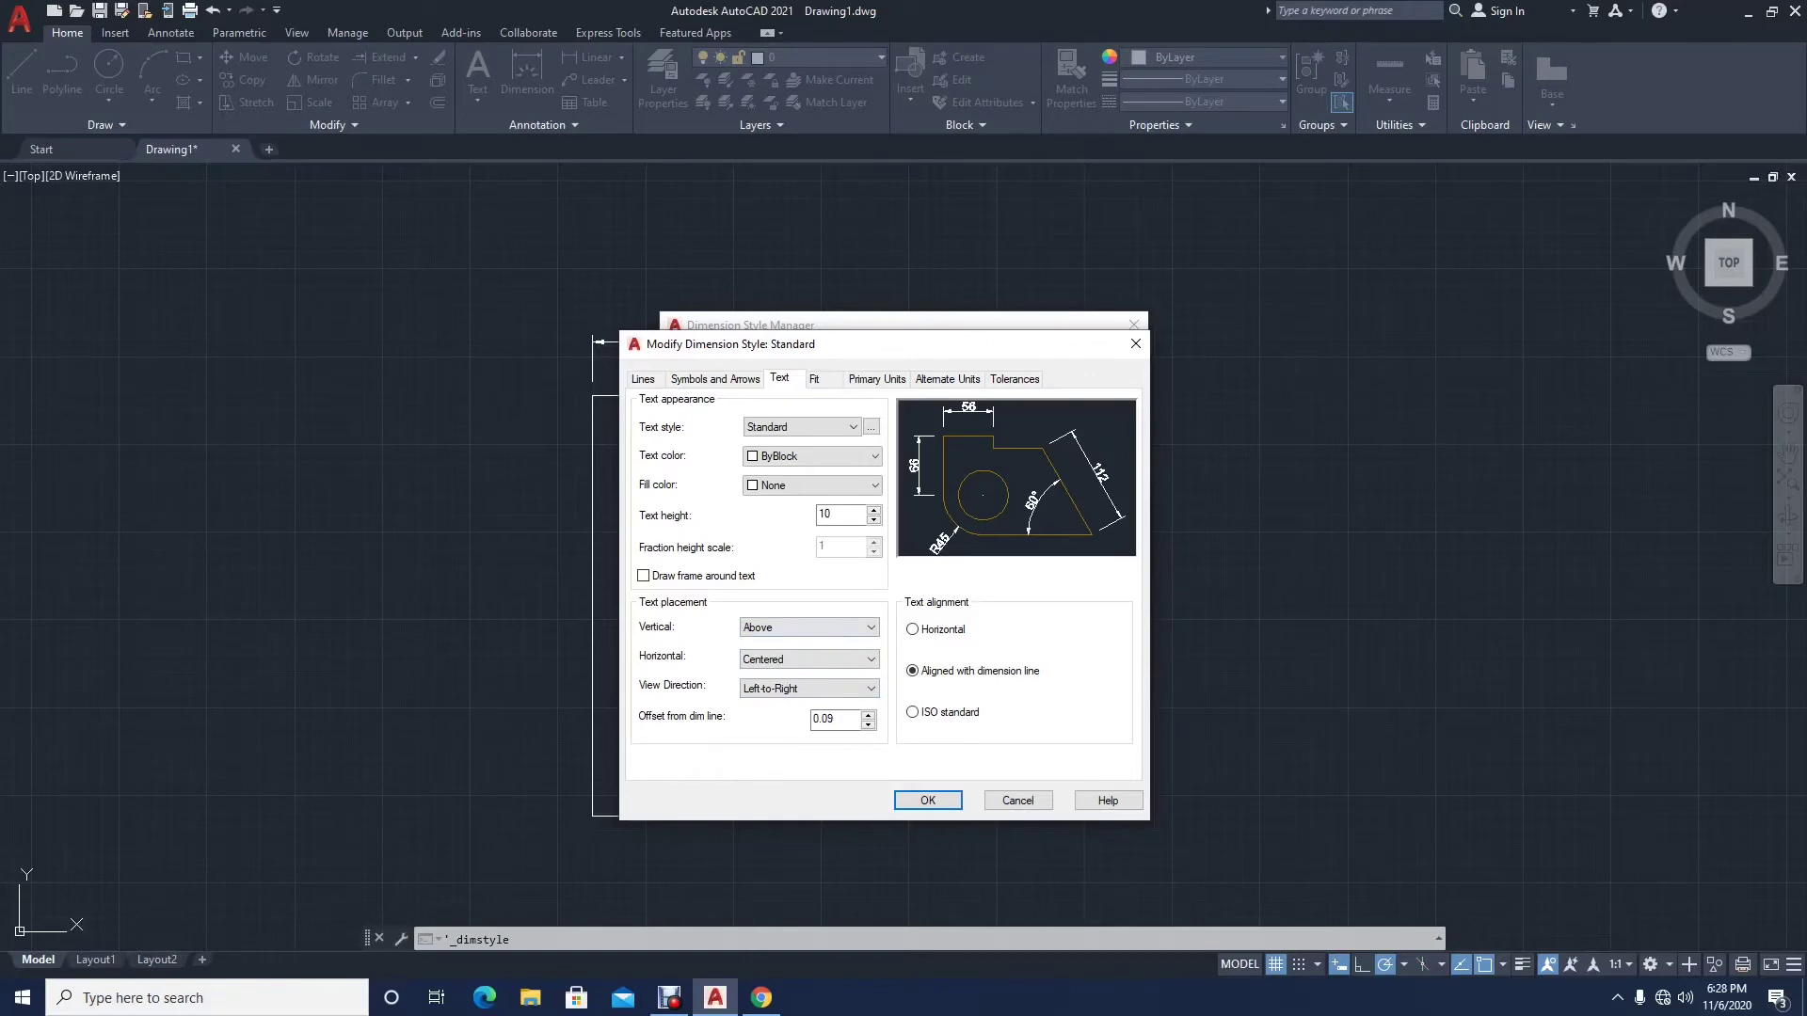
{"action": "left_click_drag", "start_coordinate": [838, 720], "coordinate": [812, 720]}
{"action": "type", "text": "5"}
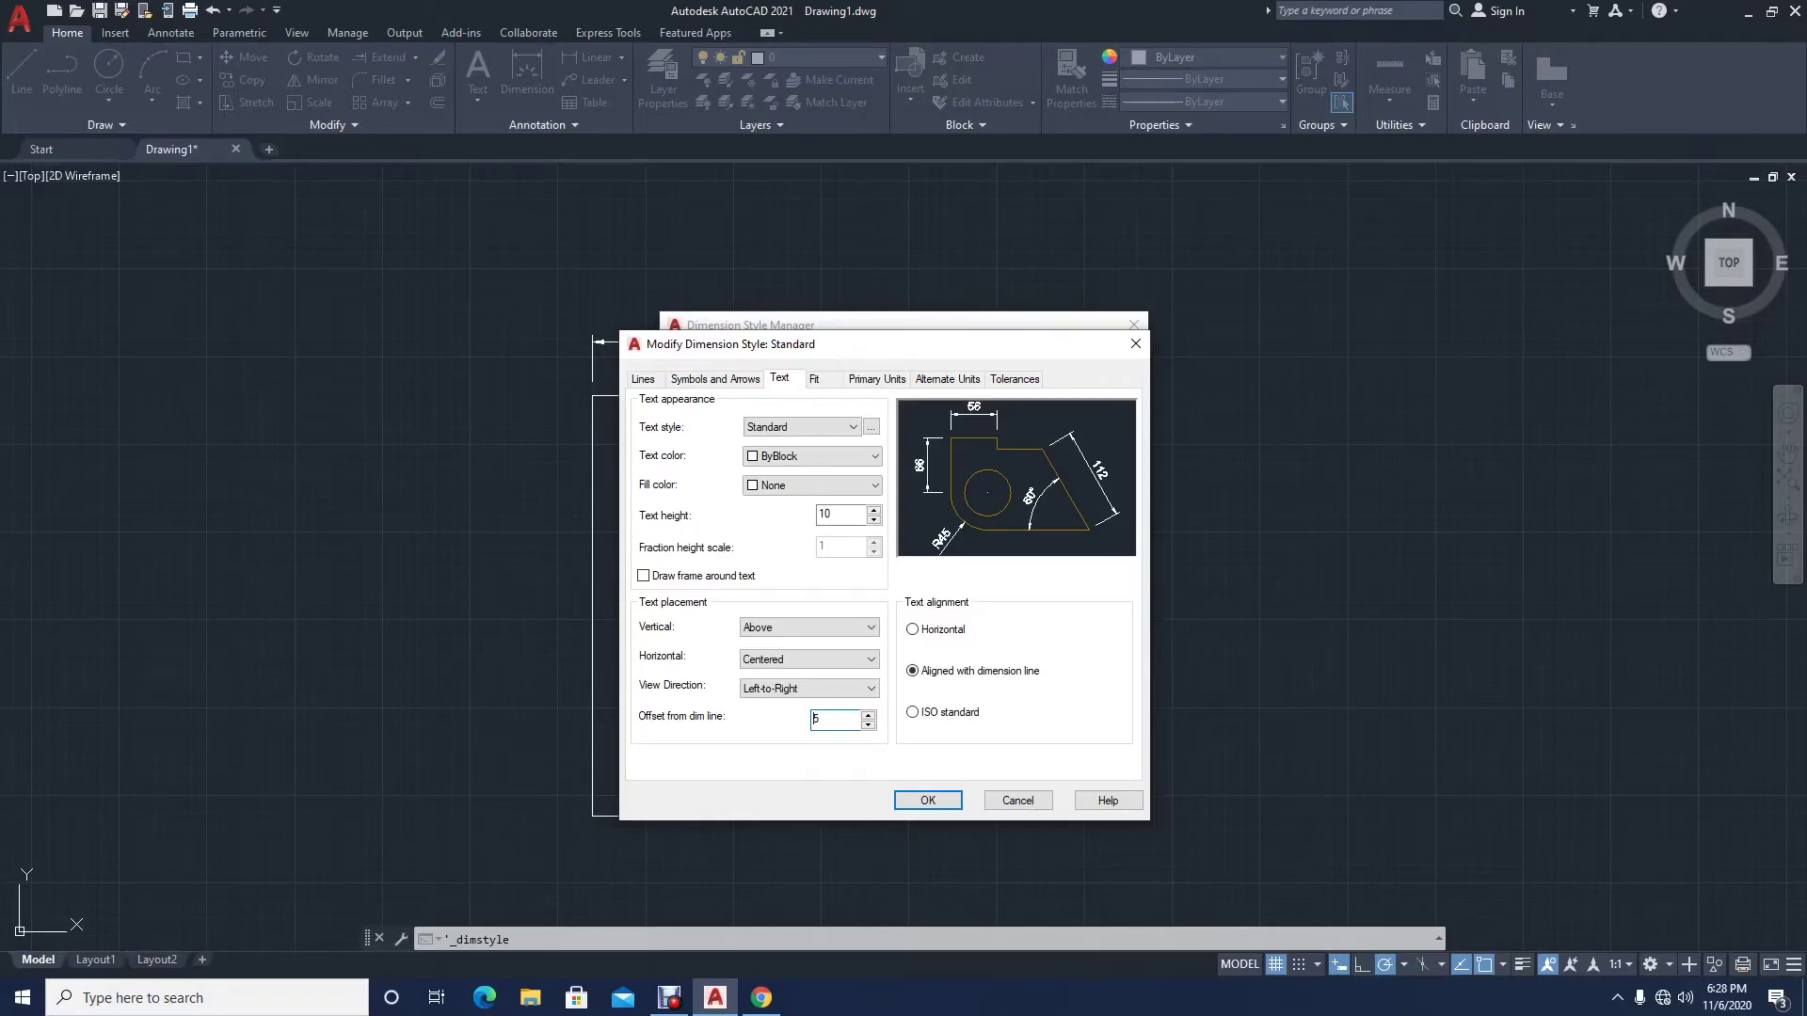
Step: Review the Standard style's primary unit, alternate unit, tolerance, text and fit settings
{"action": "left_click", "coordinate": [877, 380]}
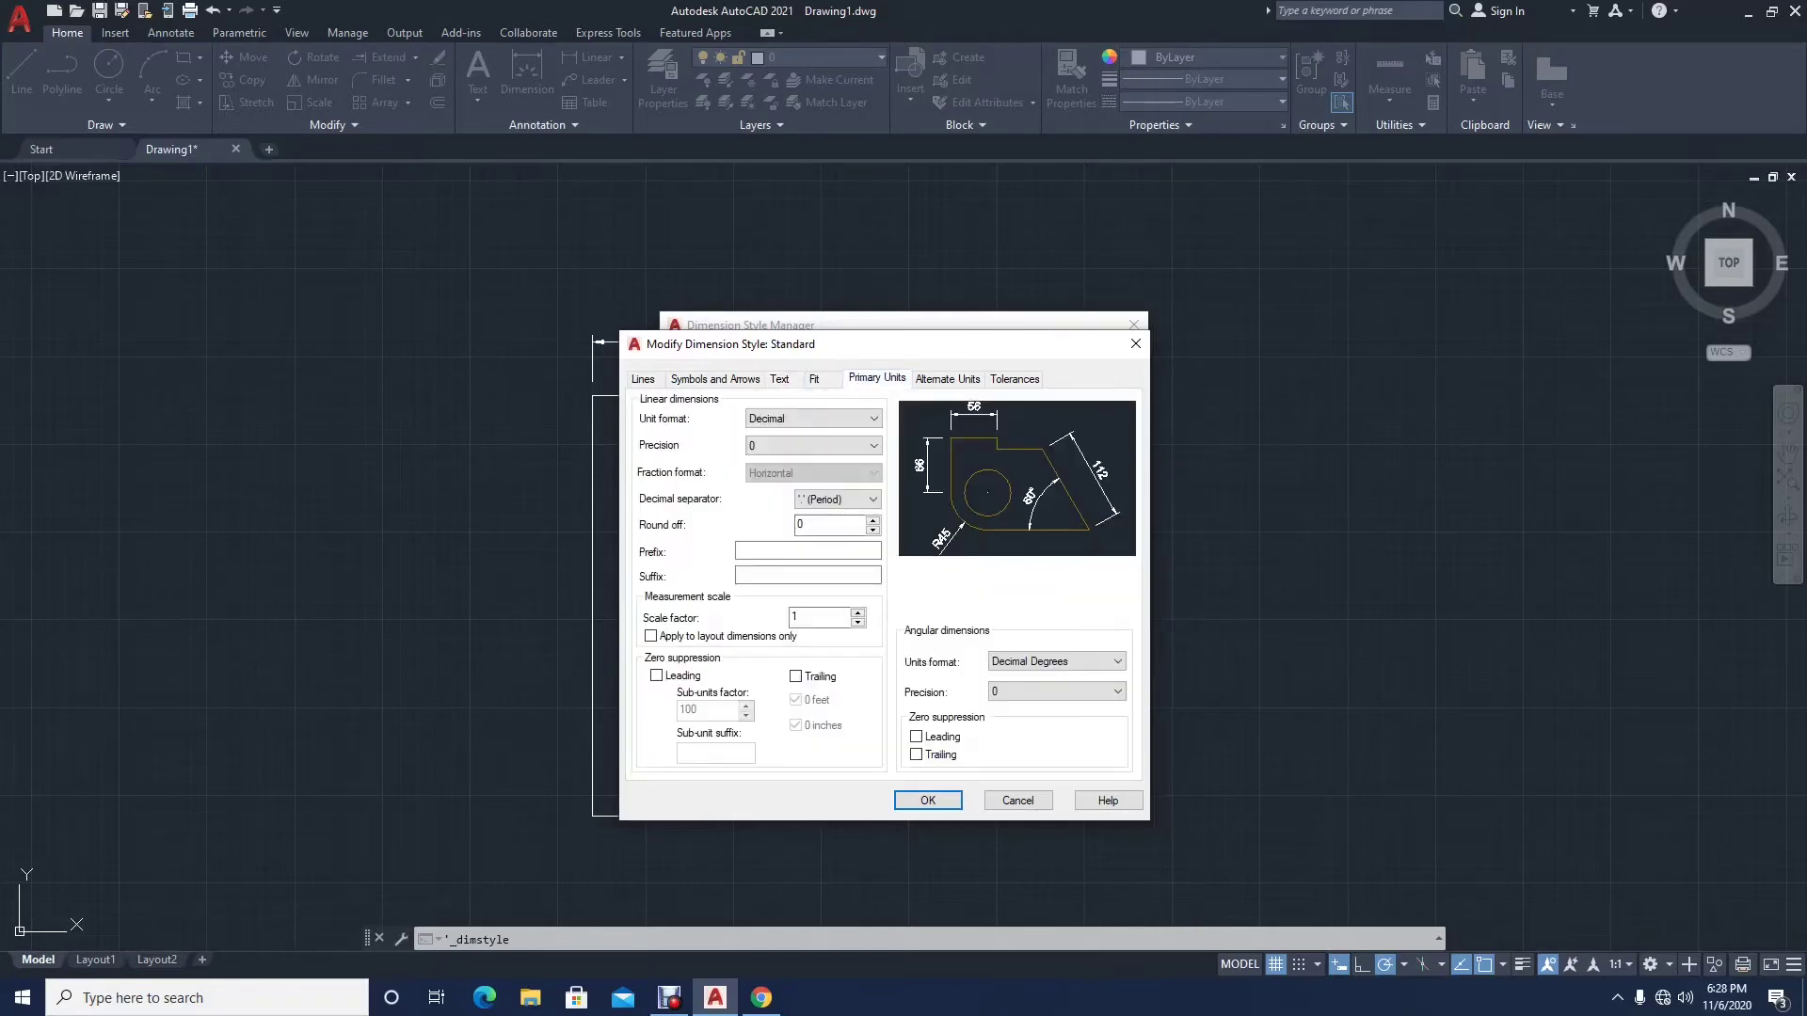
{"action": "left_click", "coordinate": [947, 379]}
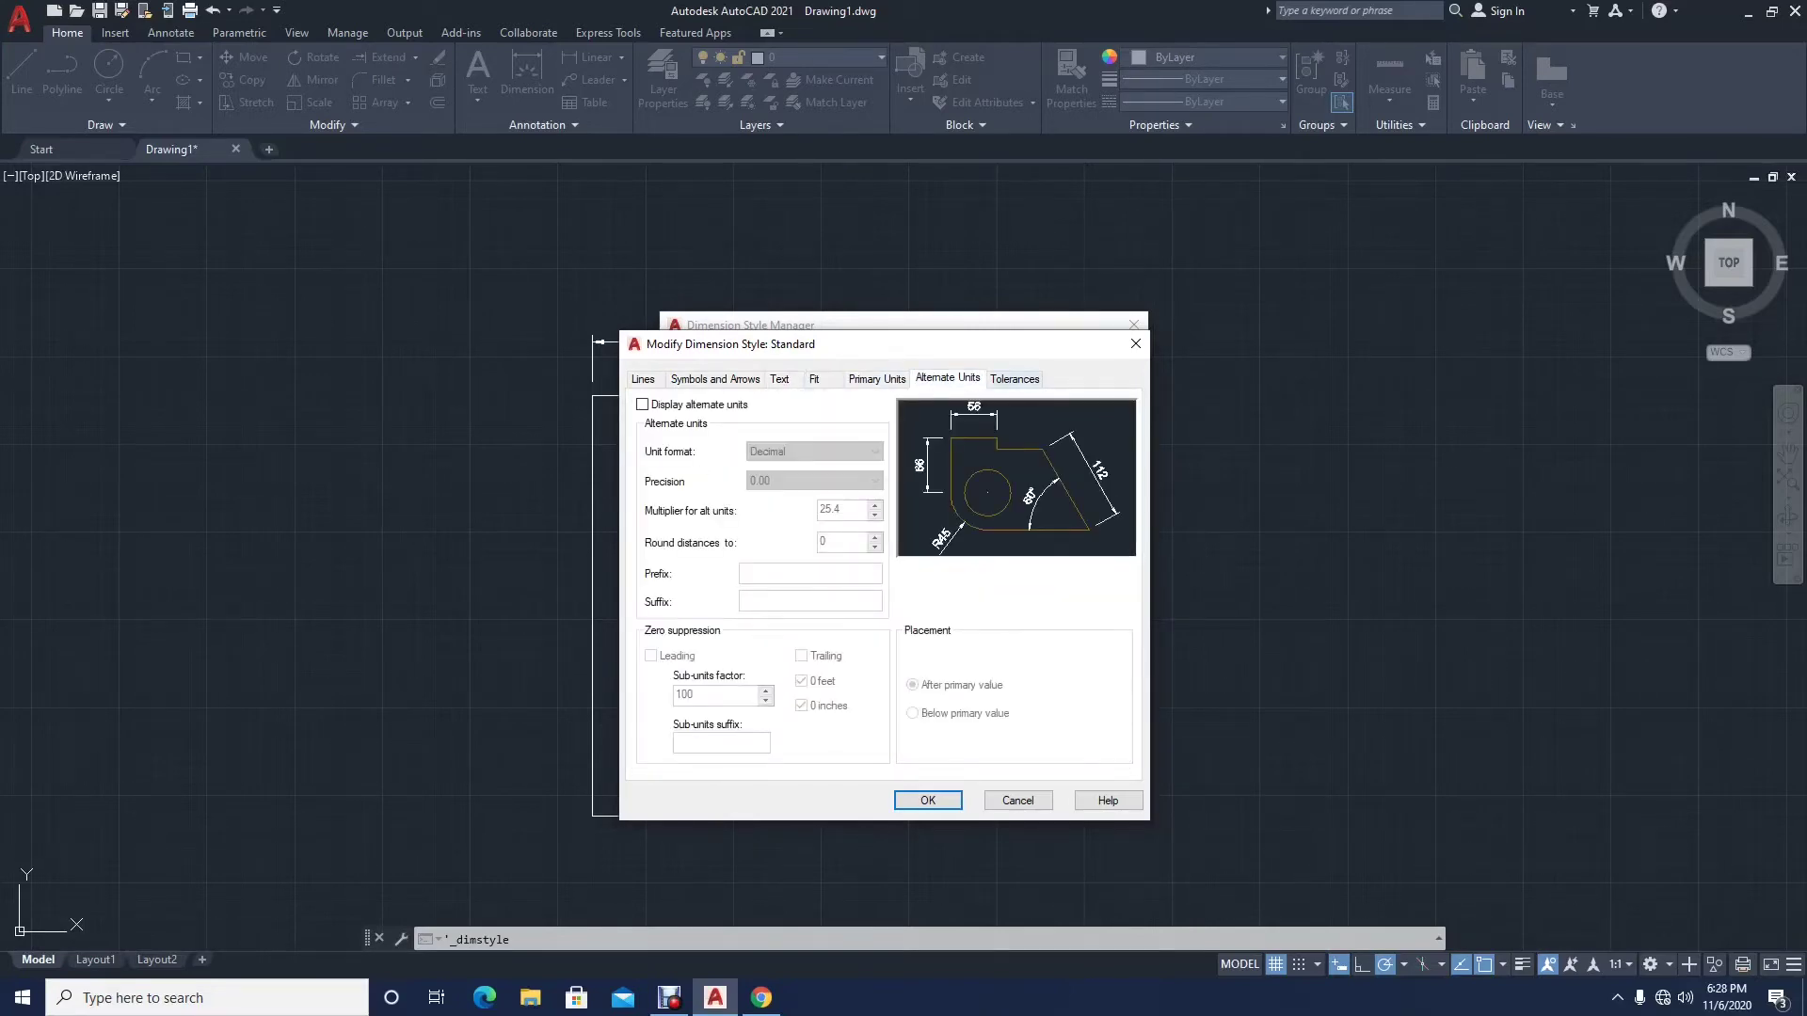
{"action": "left_click", "coordinate": [1014, 379]}
{"action": "left_click", "coordinate": [947, 379]}
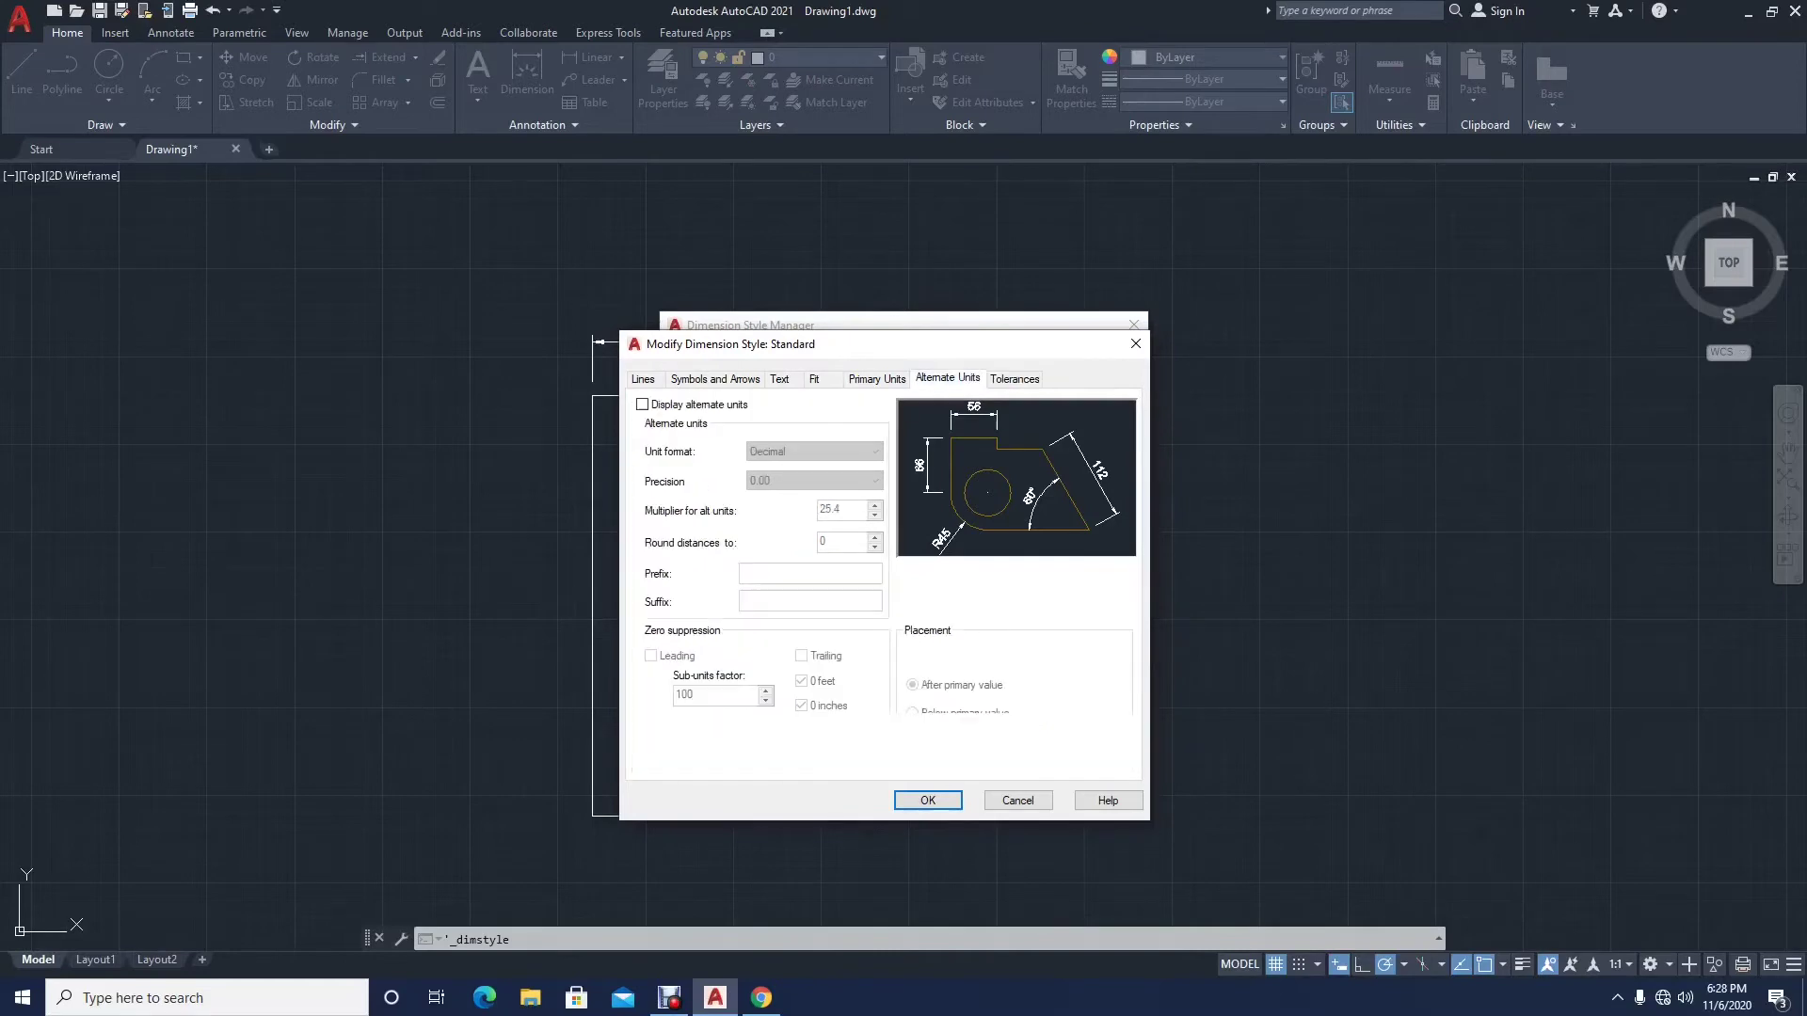
{"action": "left_click", "coordinate": [779, 379]}
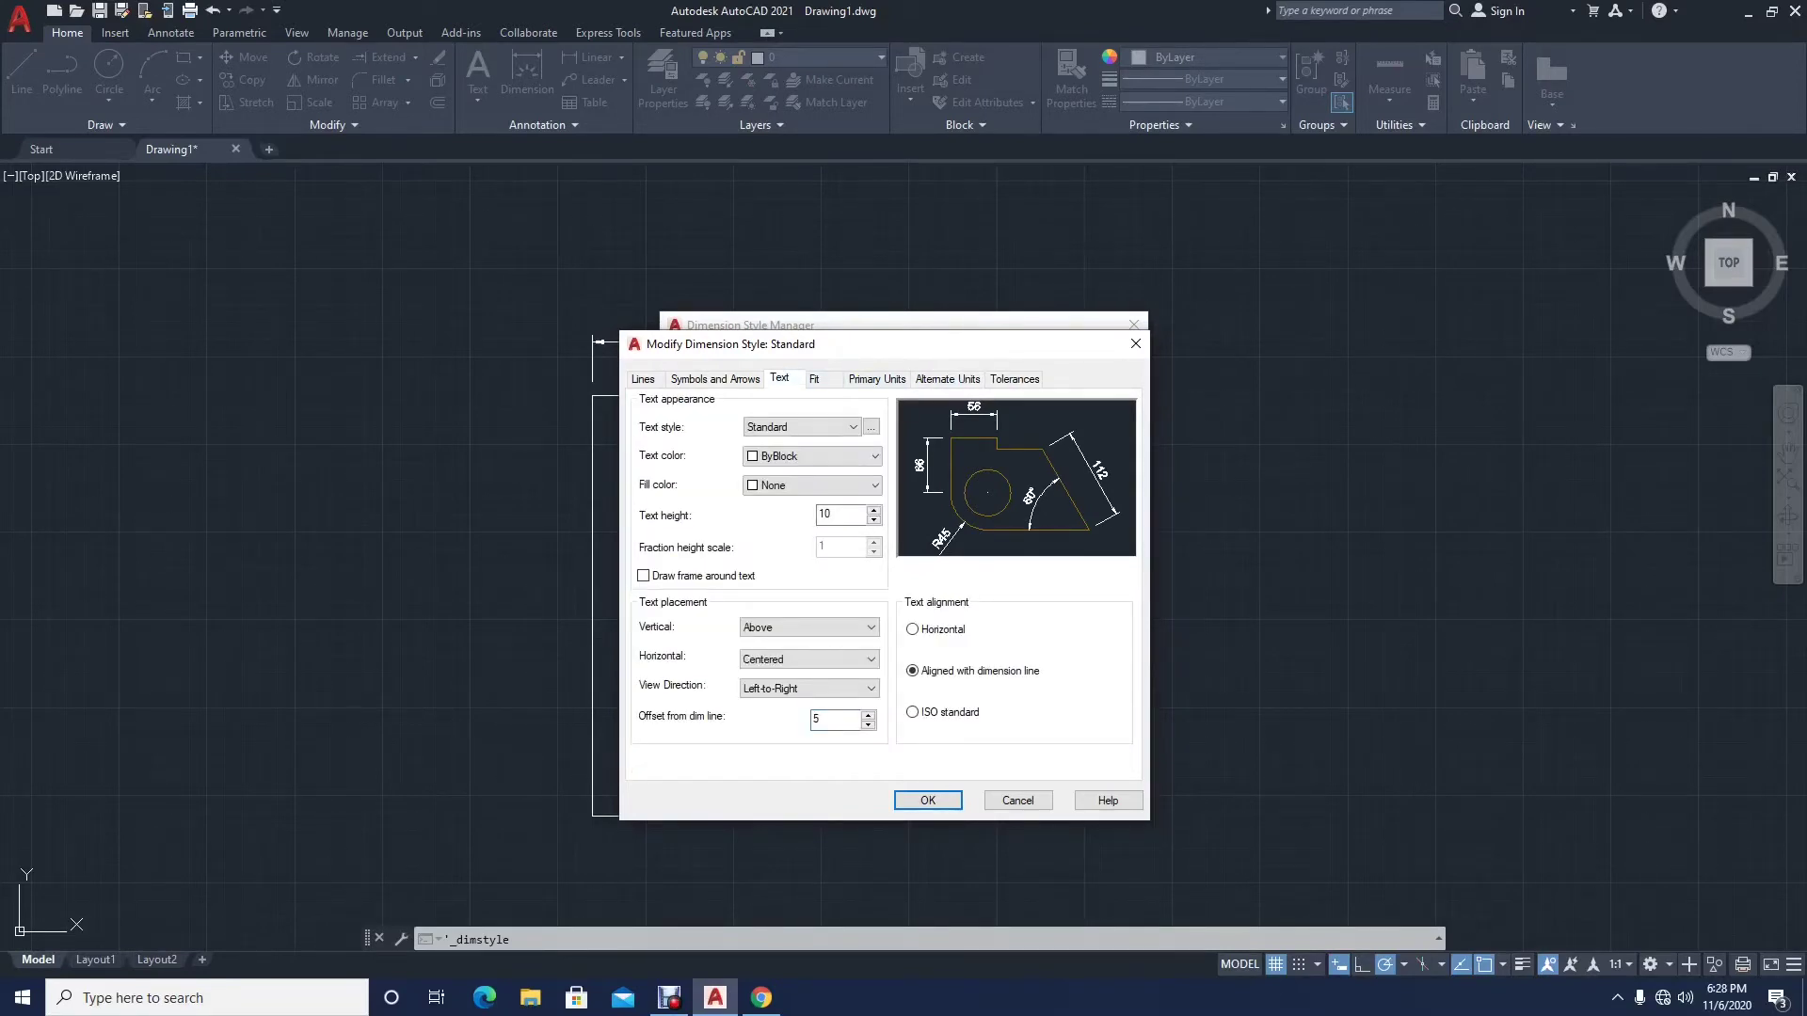
{"action": "left_click", "coordinate": [815, 379]}
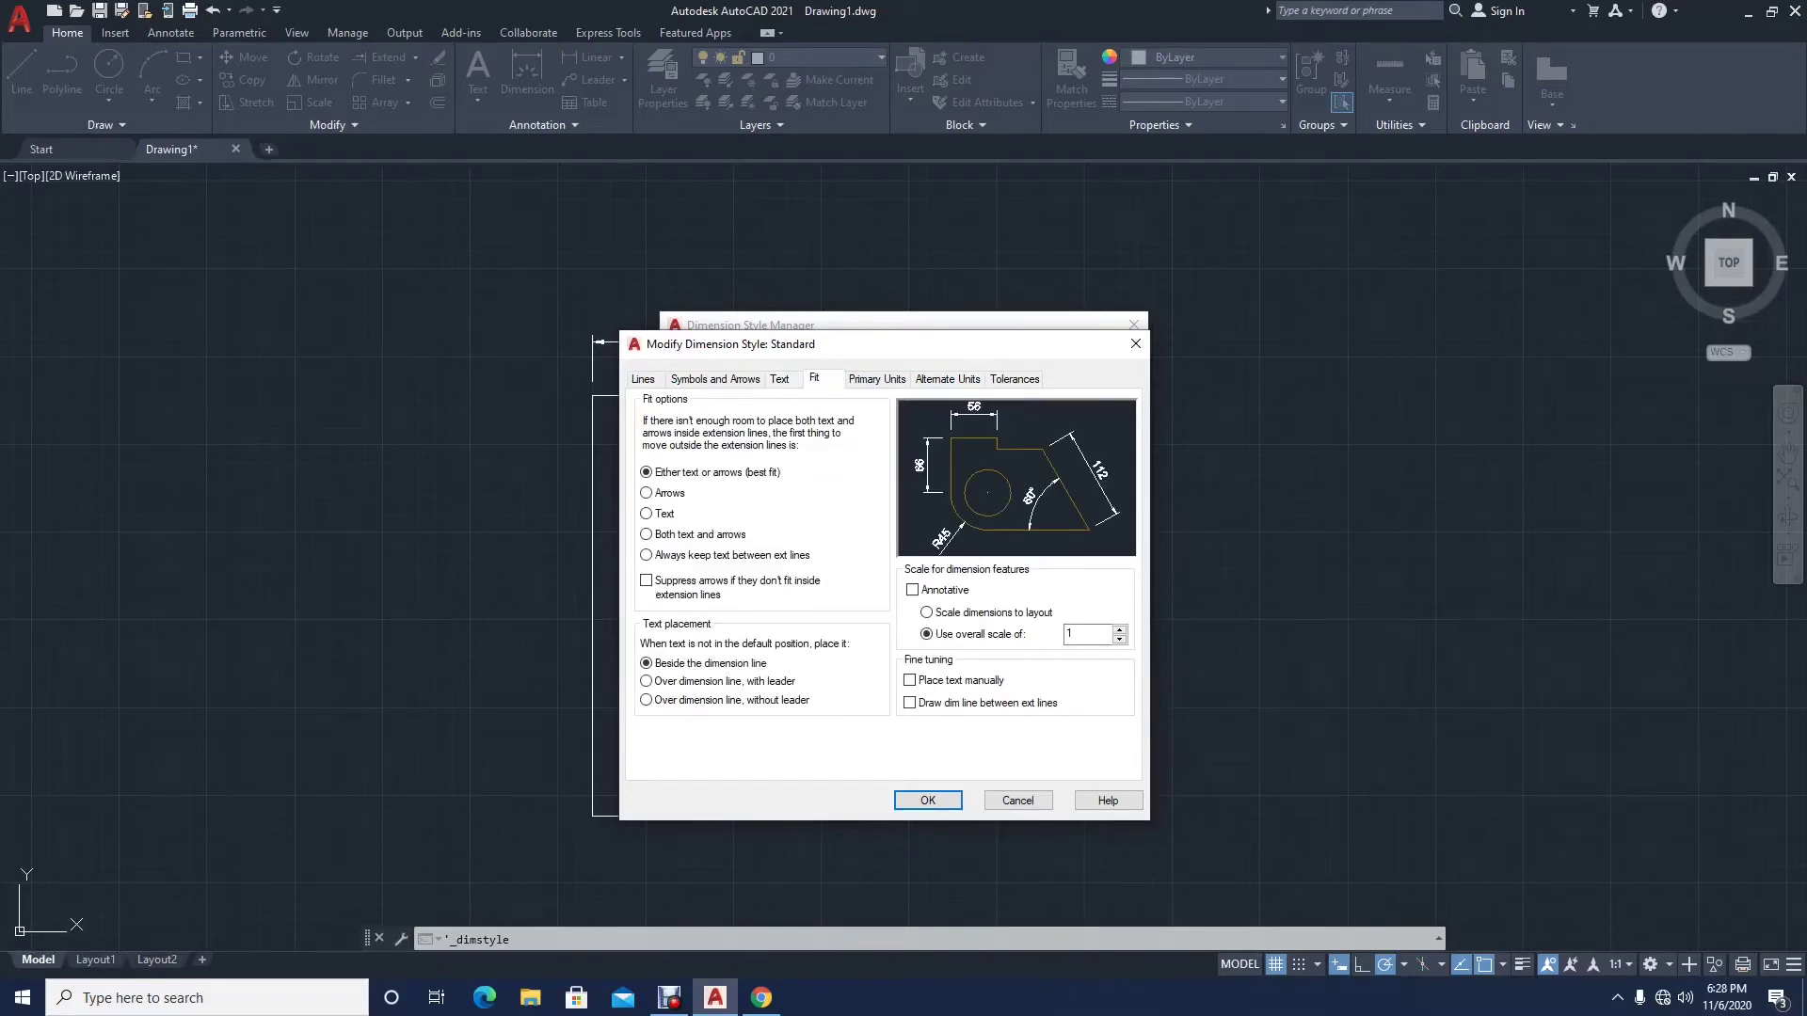
Step: Try the Right angle style for the Standard dimension style's arrowheads, and settle on Closed filled
{"action": "left_click", "coordinate": [715, 378]}
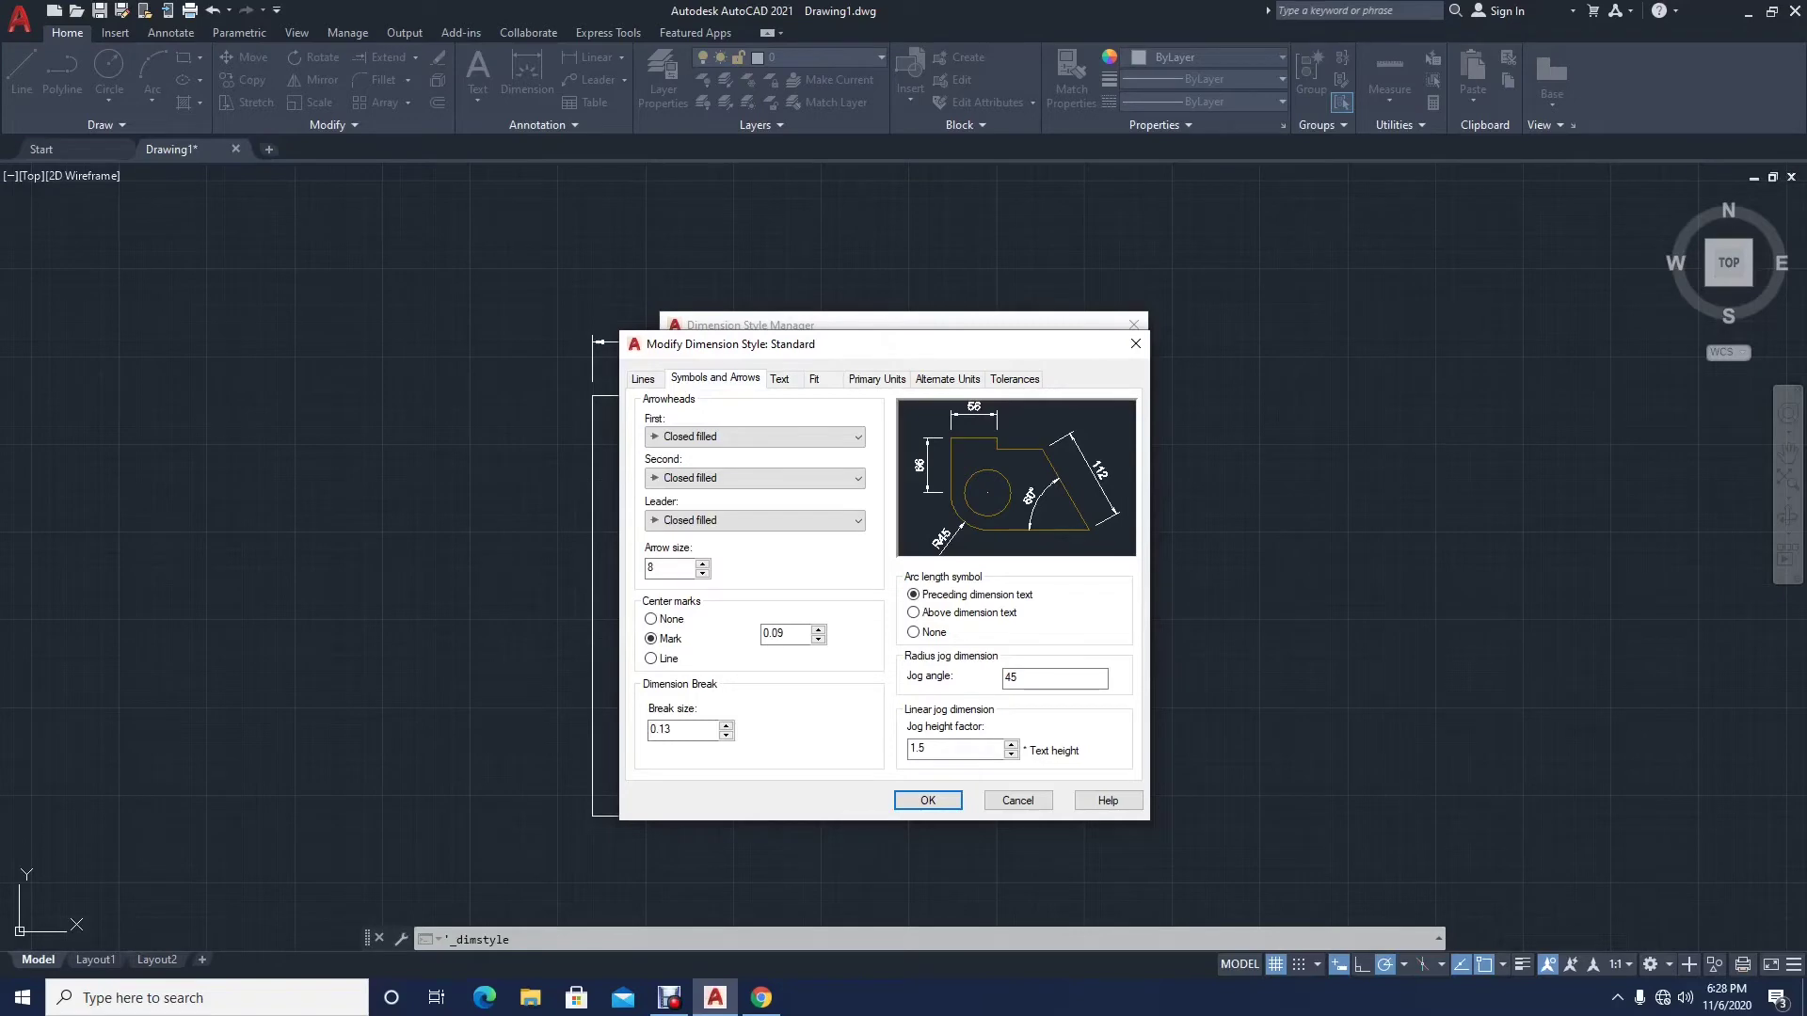
{"action": "left_click", "coordinate": [762, 437]}
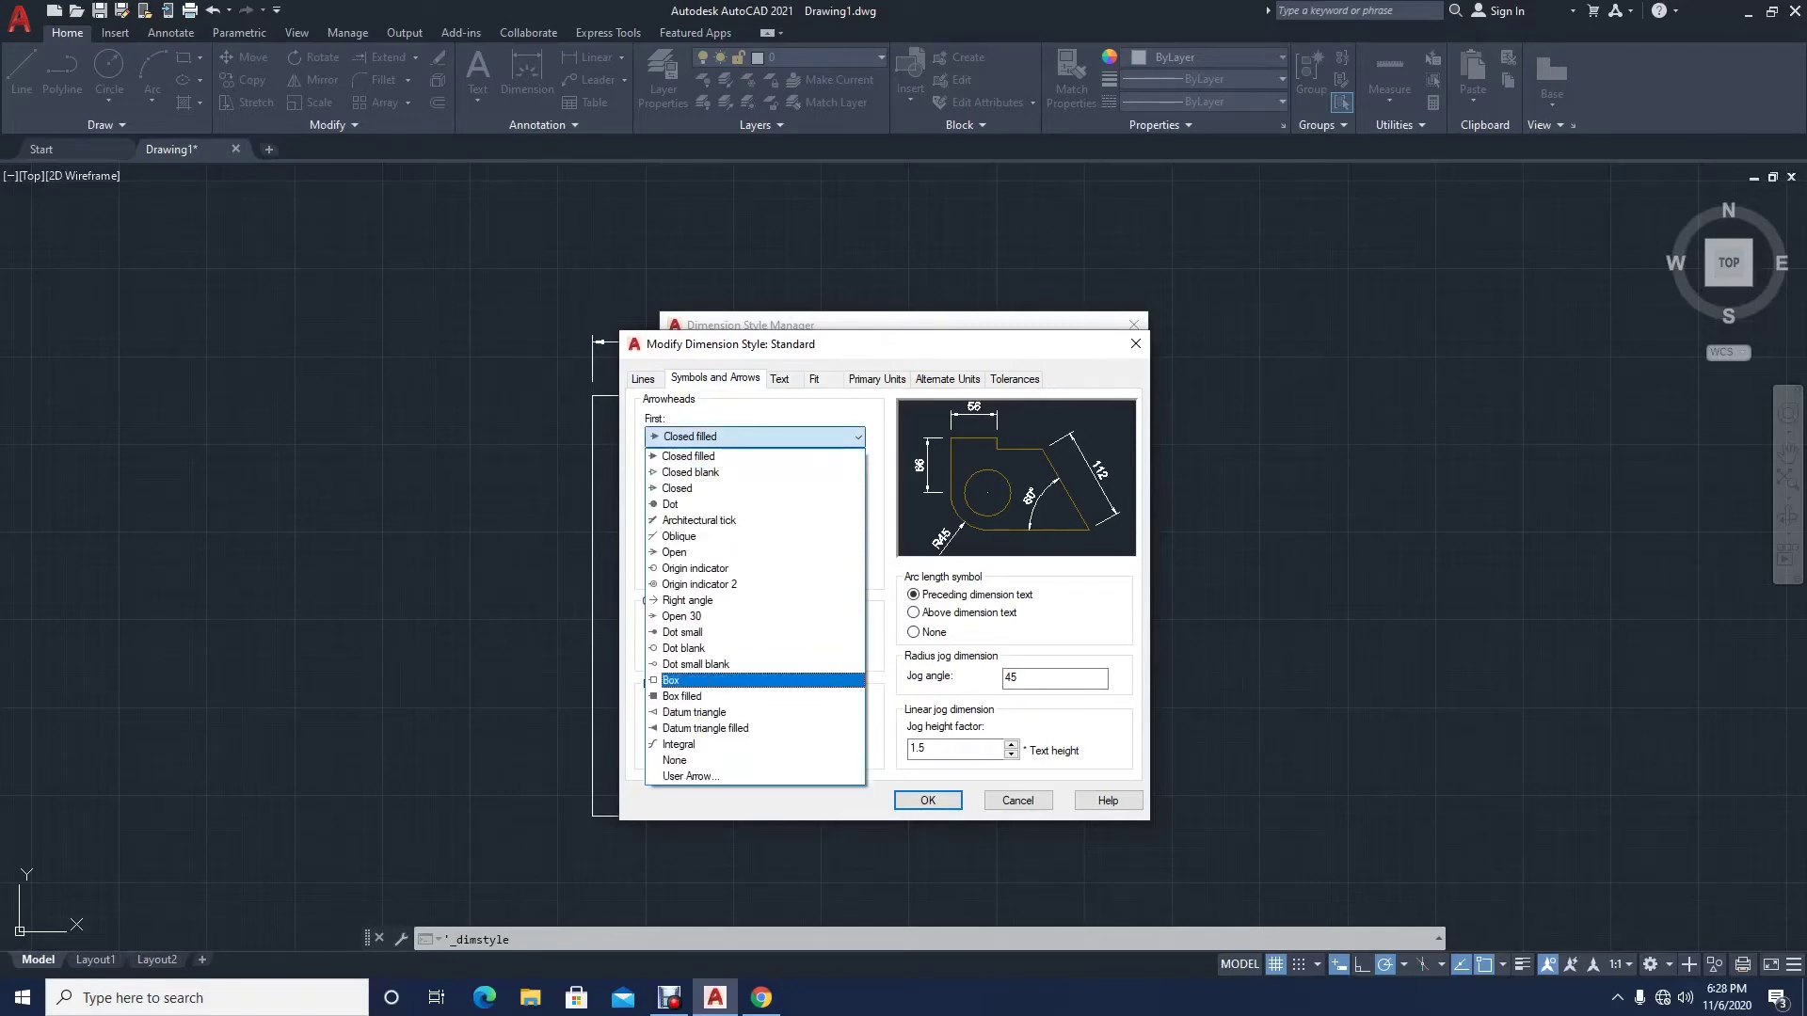
{"action": "left_click", "coordinate": [687, 600]}
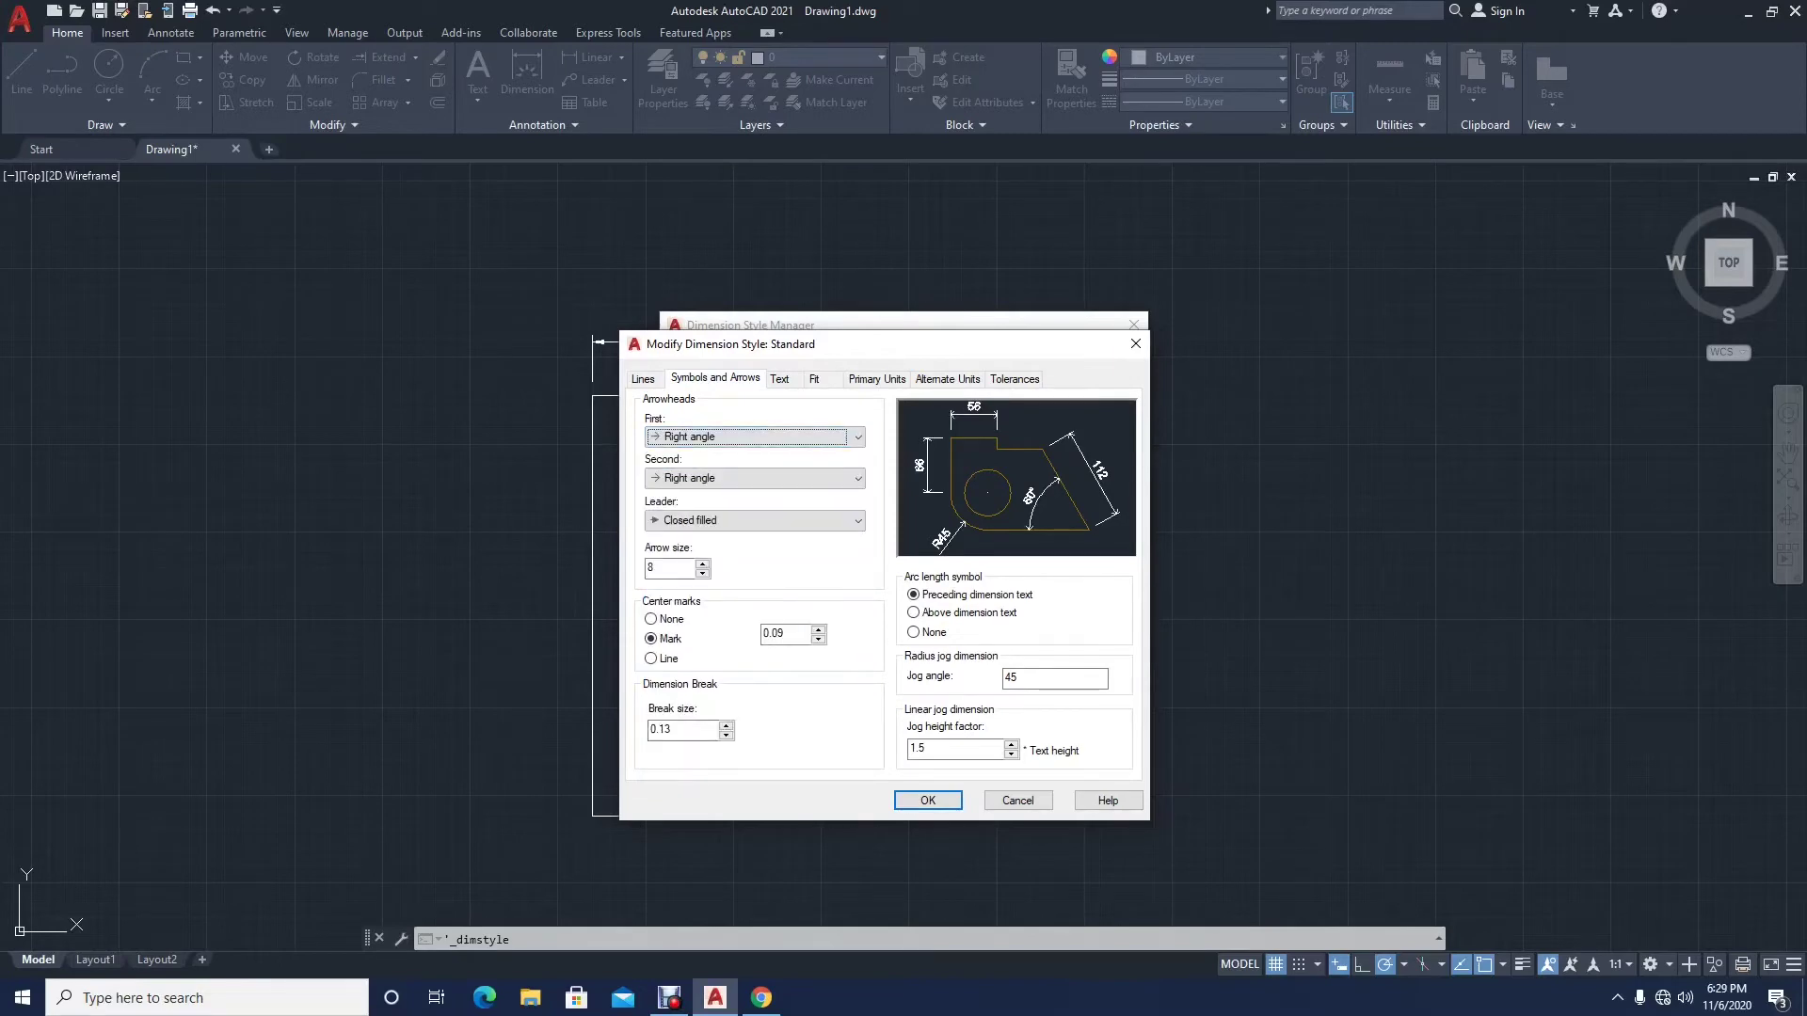
{"action": "left_click", "coordinate": [763, 436]}
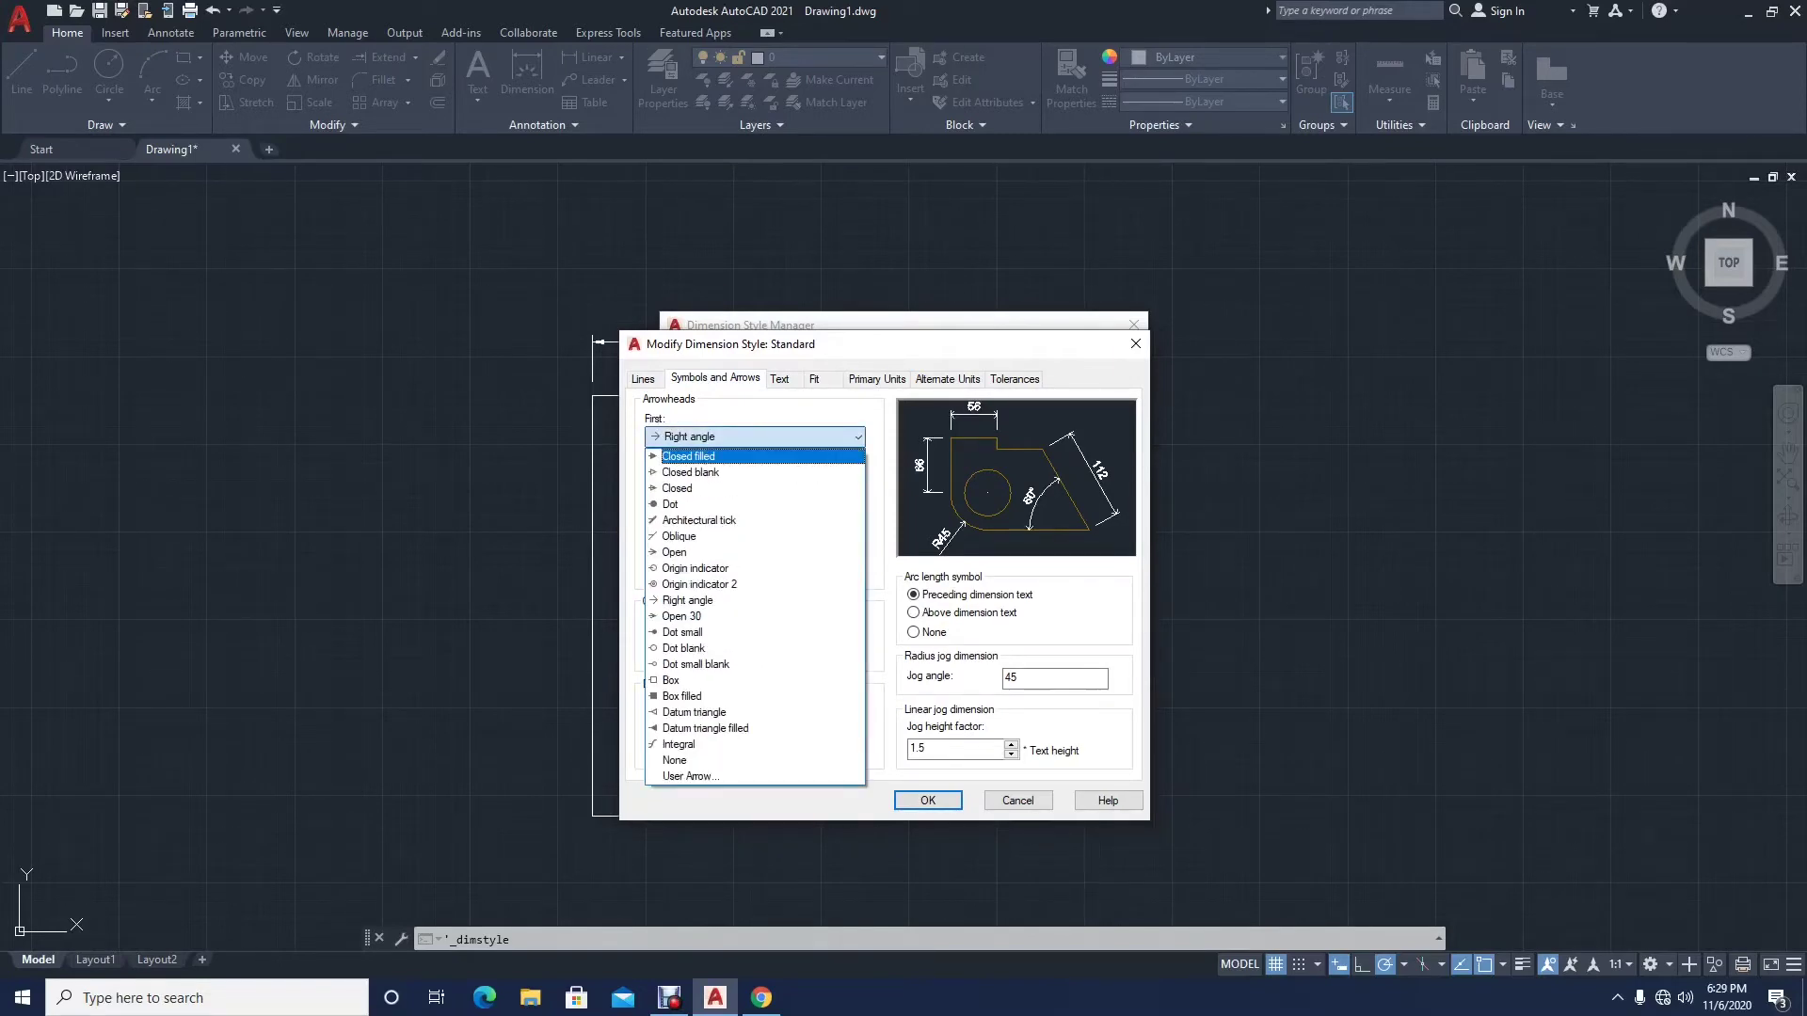
{"action": "left_click", "coordinate": [688, 455]}
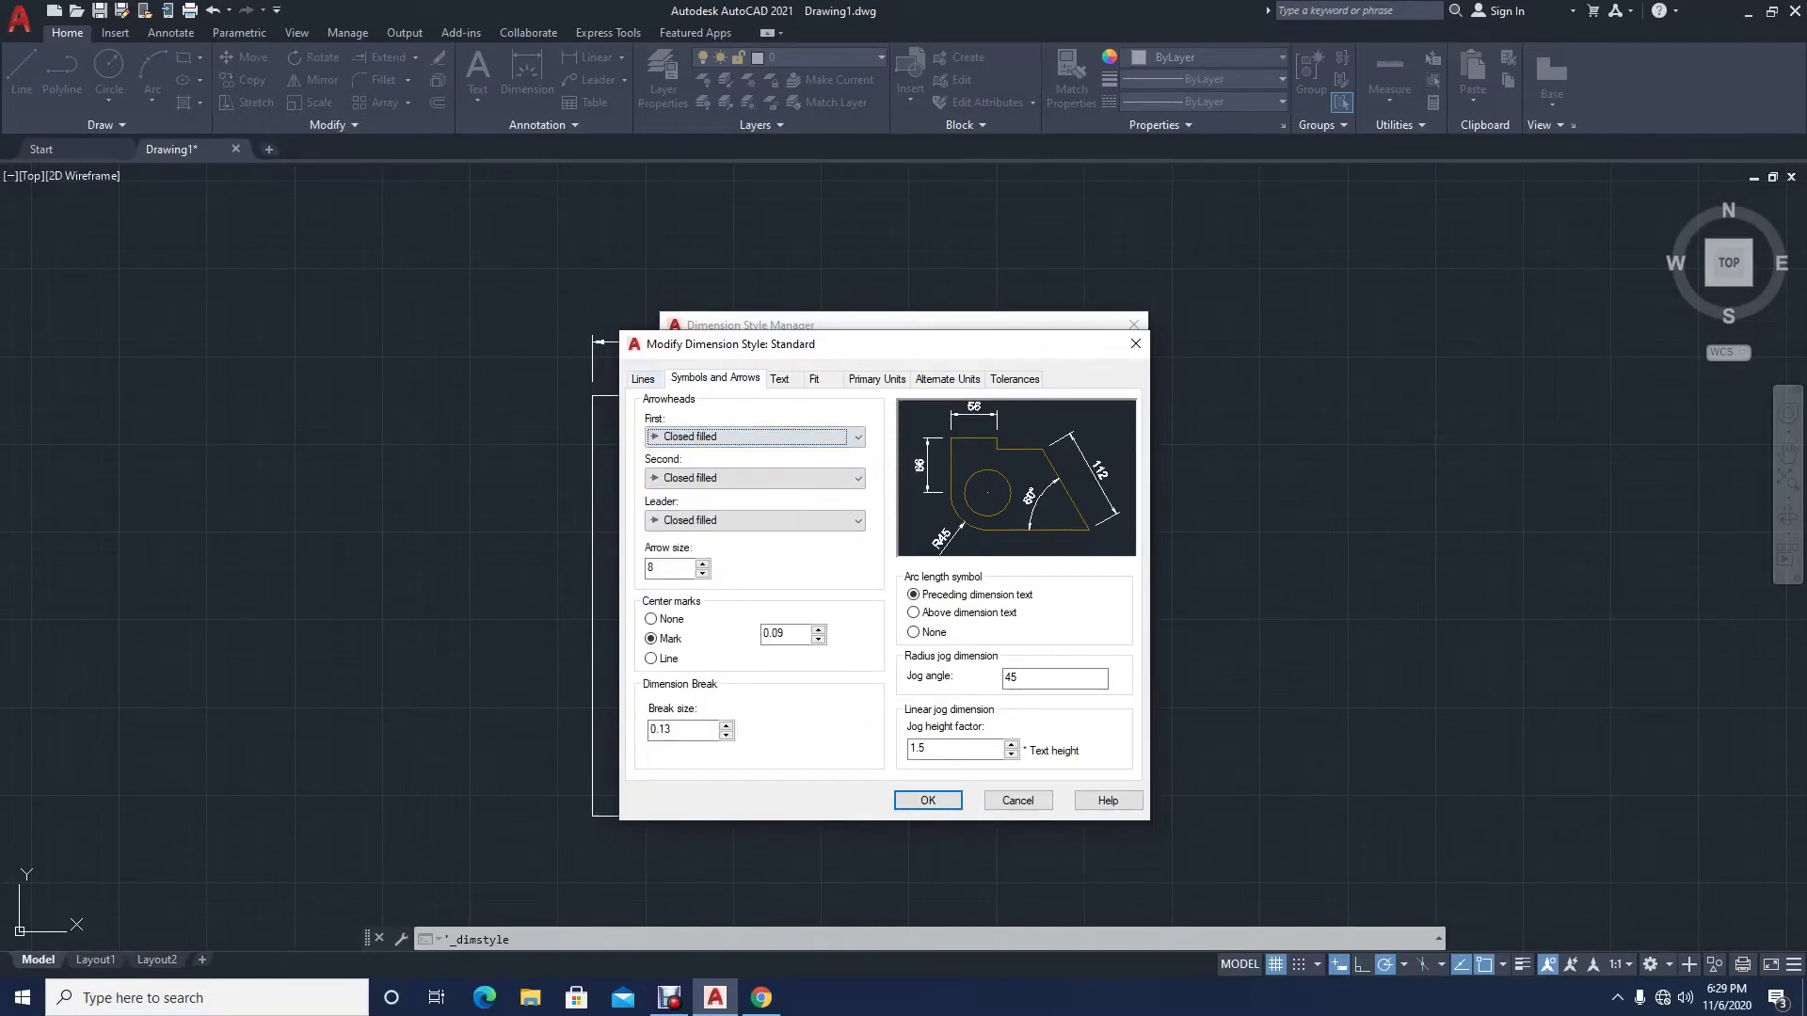
Step: Review the Standard style's line settings, apply the style modifications and close the Dimension Style Manager
{"action": "left_click", "coordinate": [643, 379]}
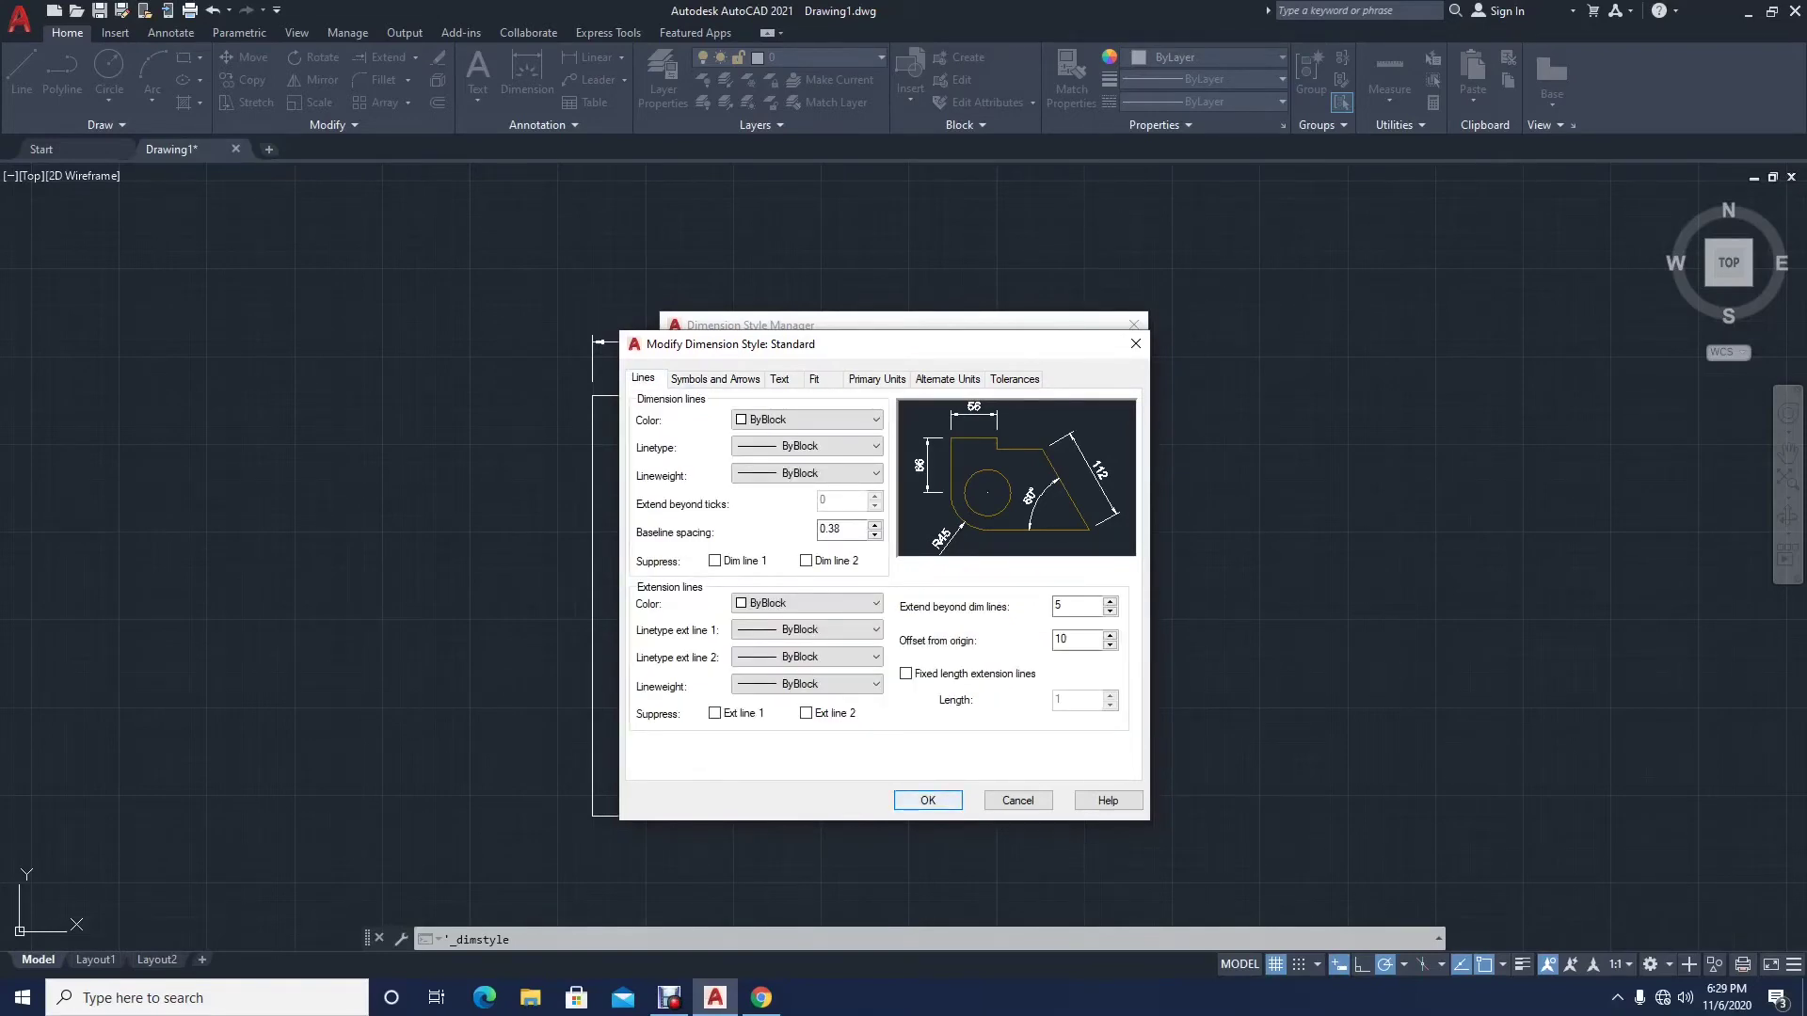
{"action": "left_click", "coordinate": [927, 800]}
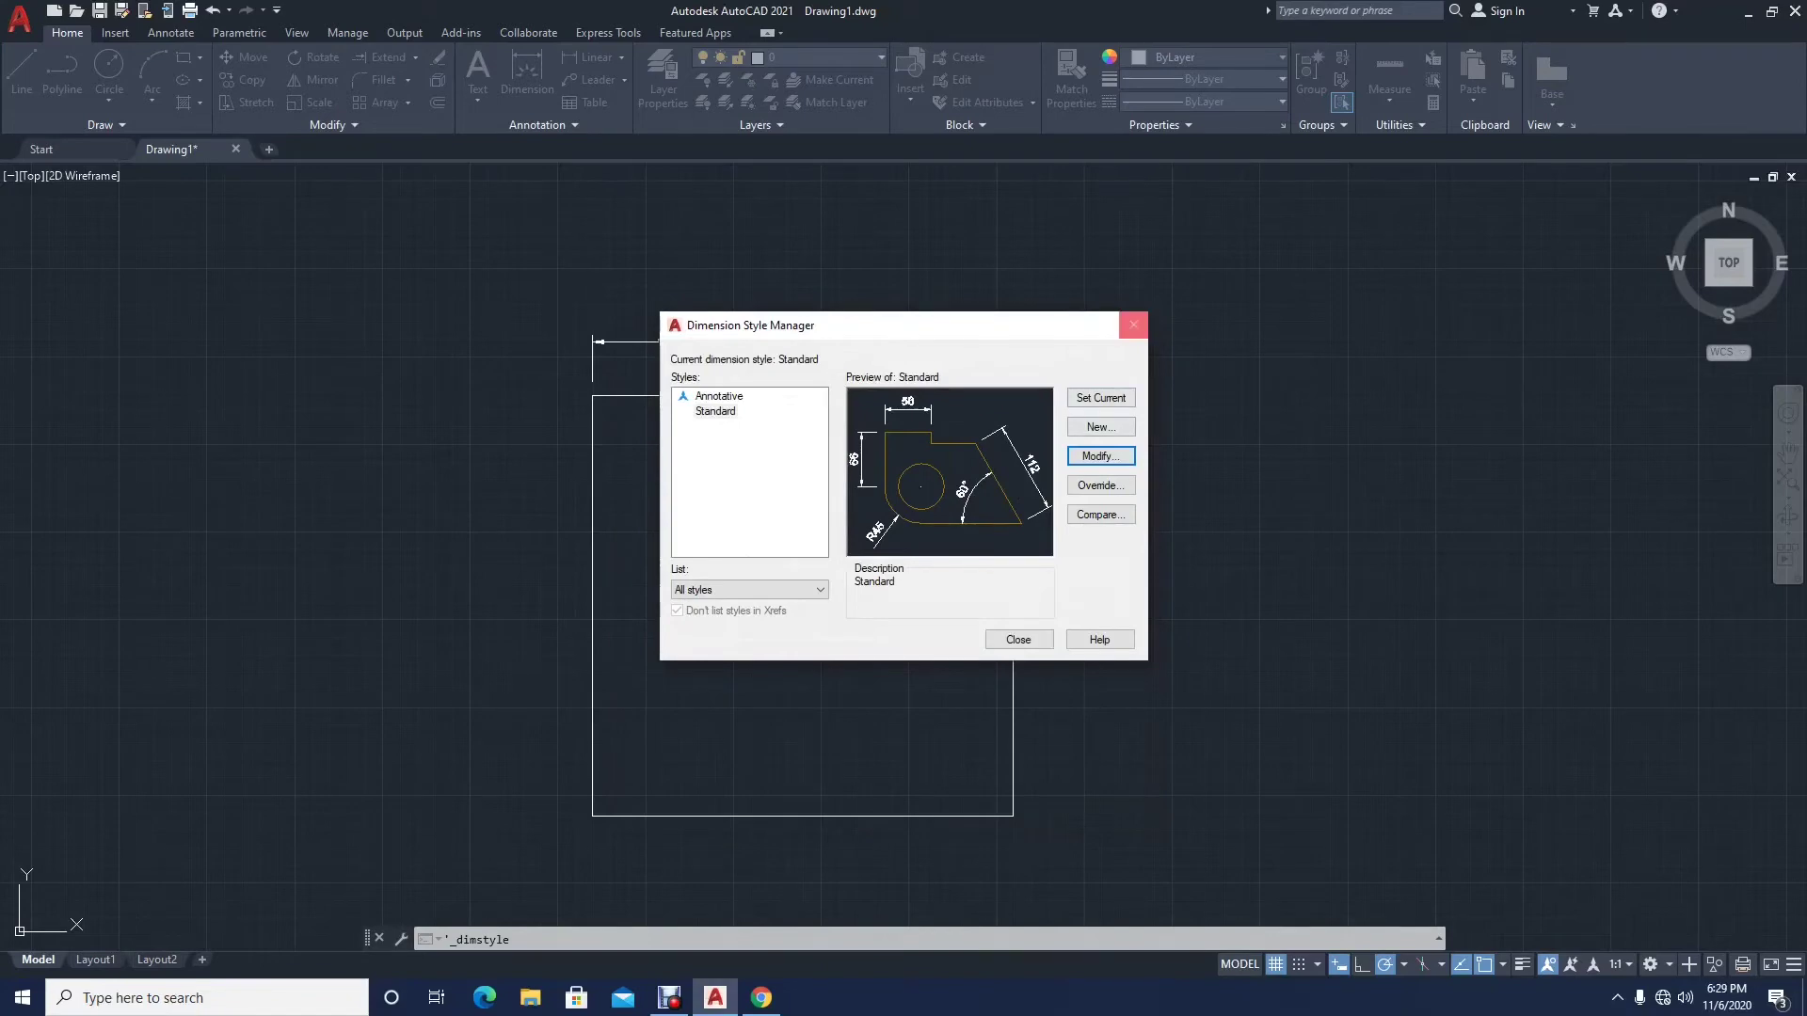
{"action": "left_click", "coordinate": [1133, 325]}
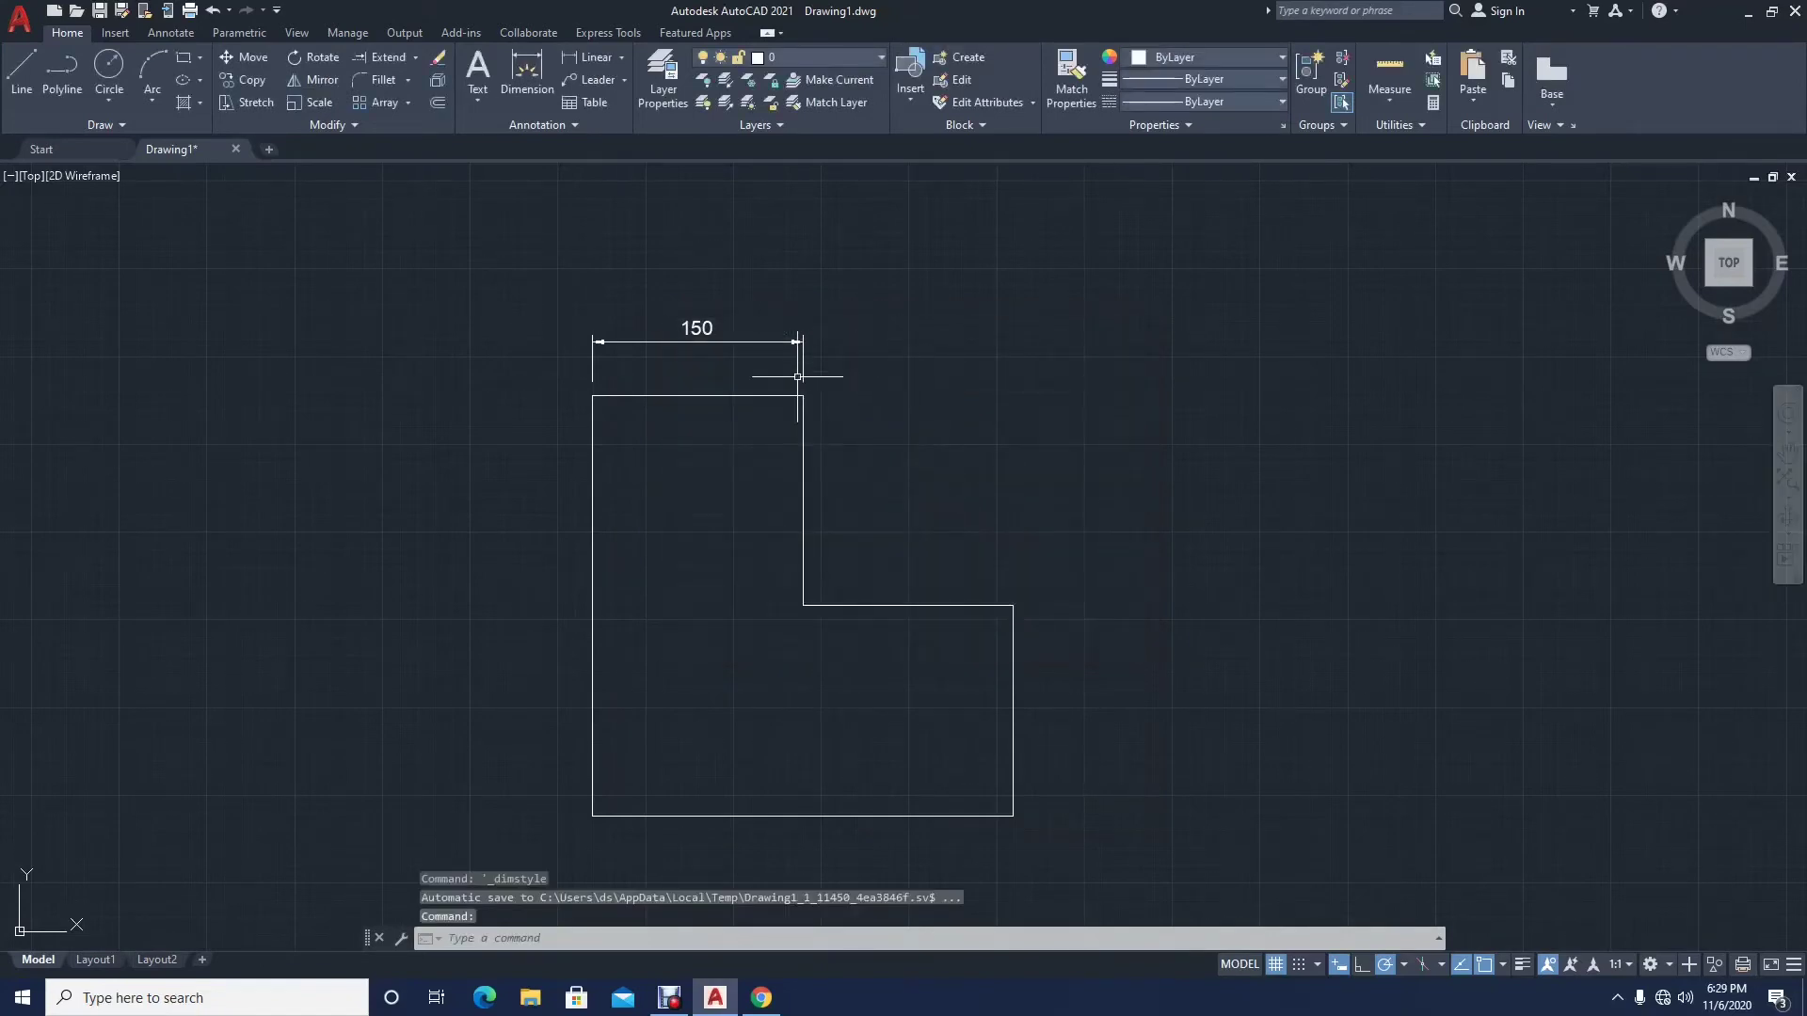
Step: Add a linear dimension to the outer vertical edge of the L-shape's short leg, placed outside the outline
{"action": "scroll", "coordinate": [725, 385], "scroll_direction": "down", "scroll_amount": 2}
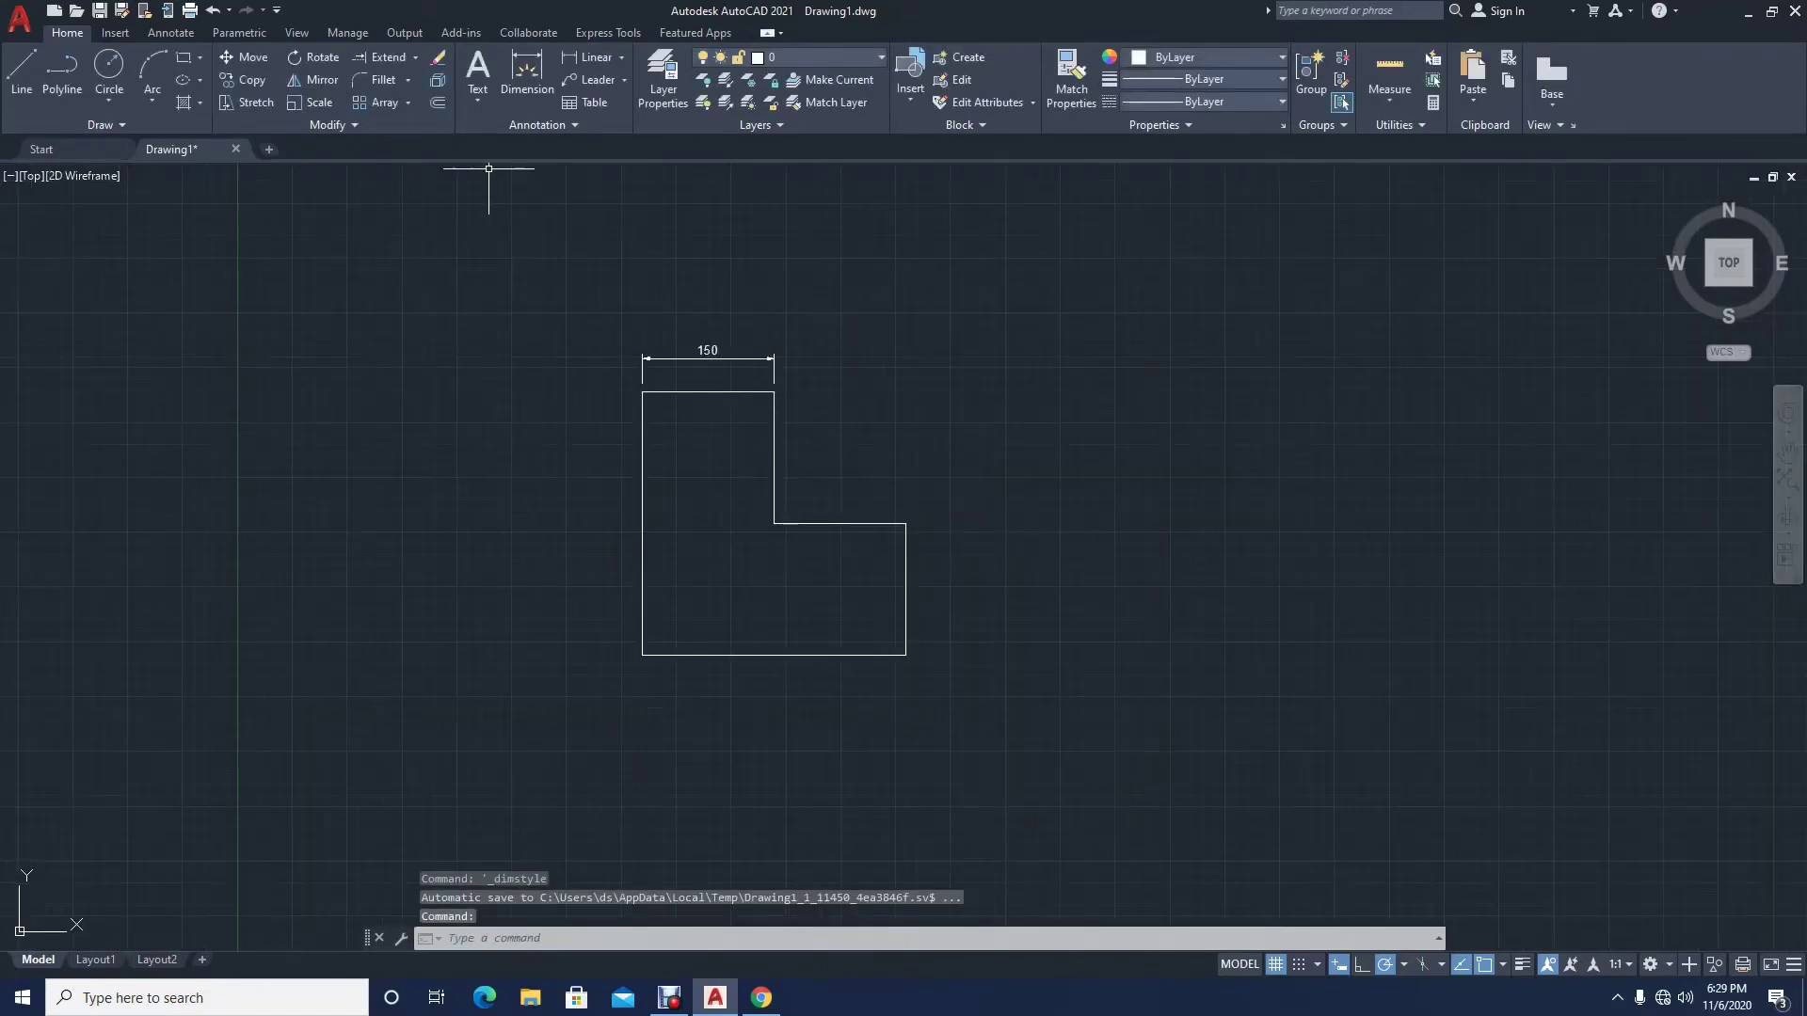
{"action": "left_click", "coordinate": [591, 57]}
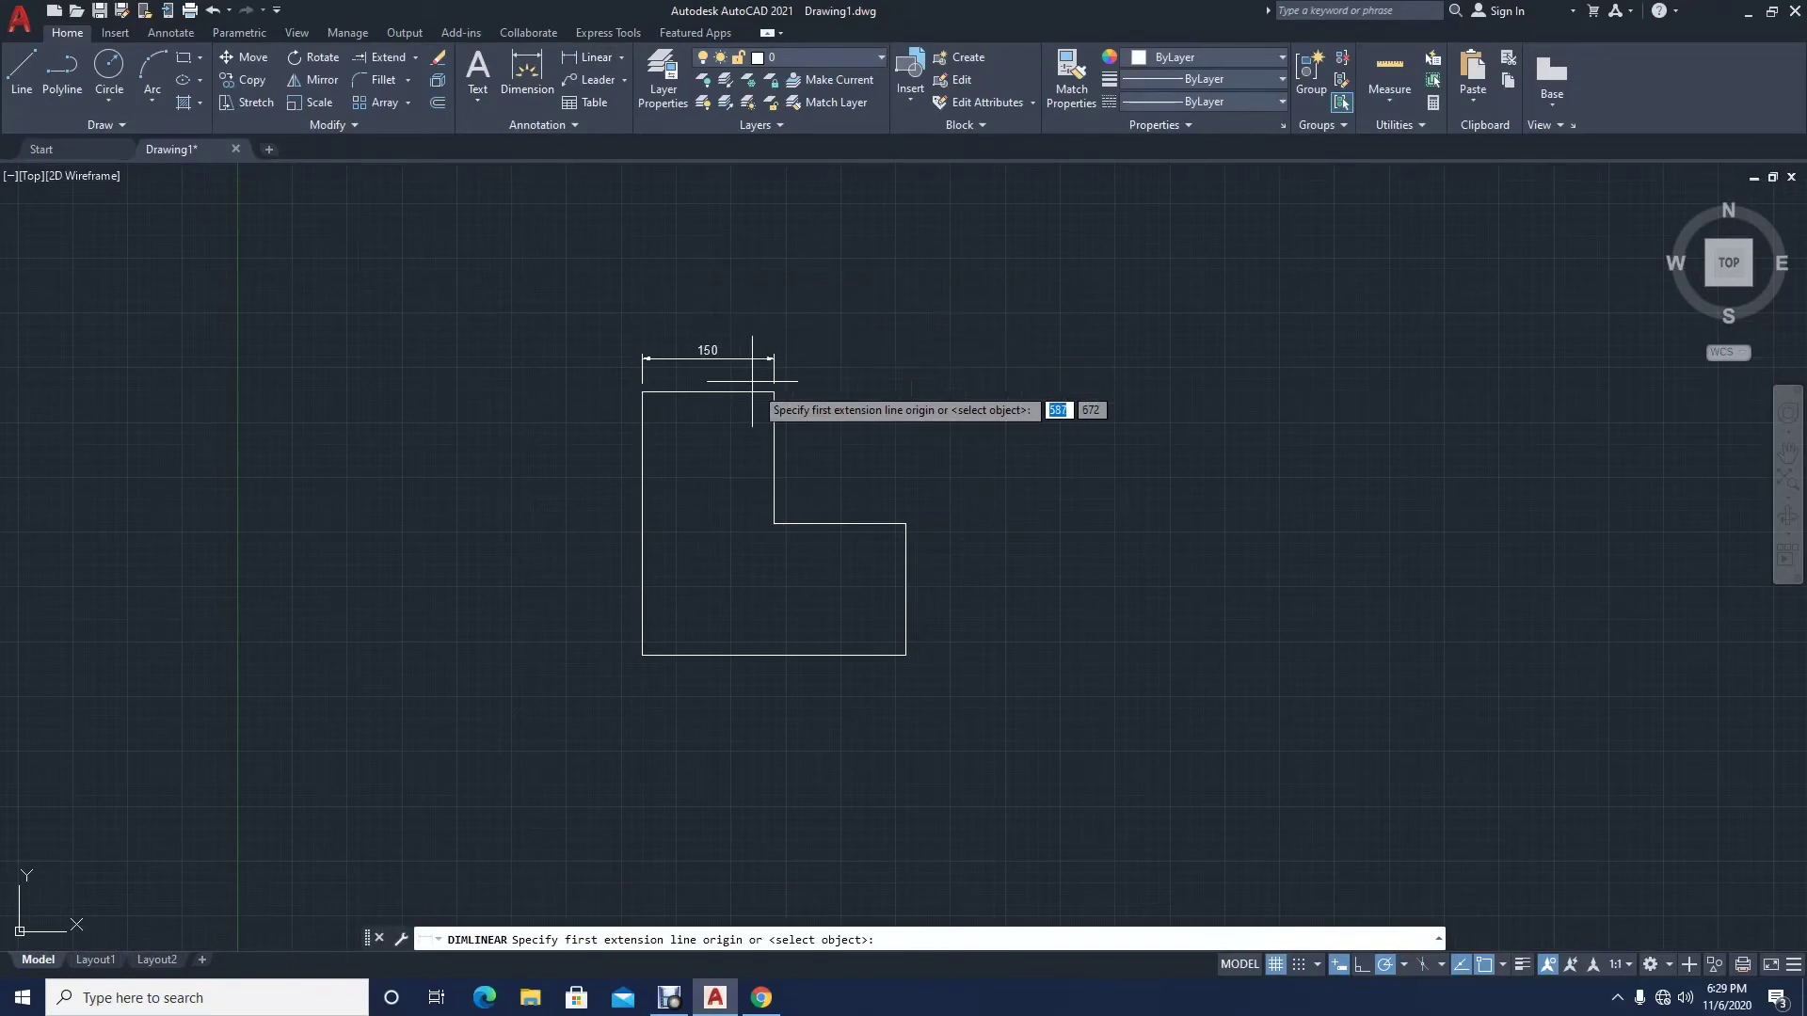
{"action": "left_click", "coordinate": [905, 523]}
{"action": "left_click", "coordinate": [906, 655]}
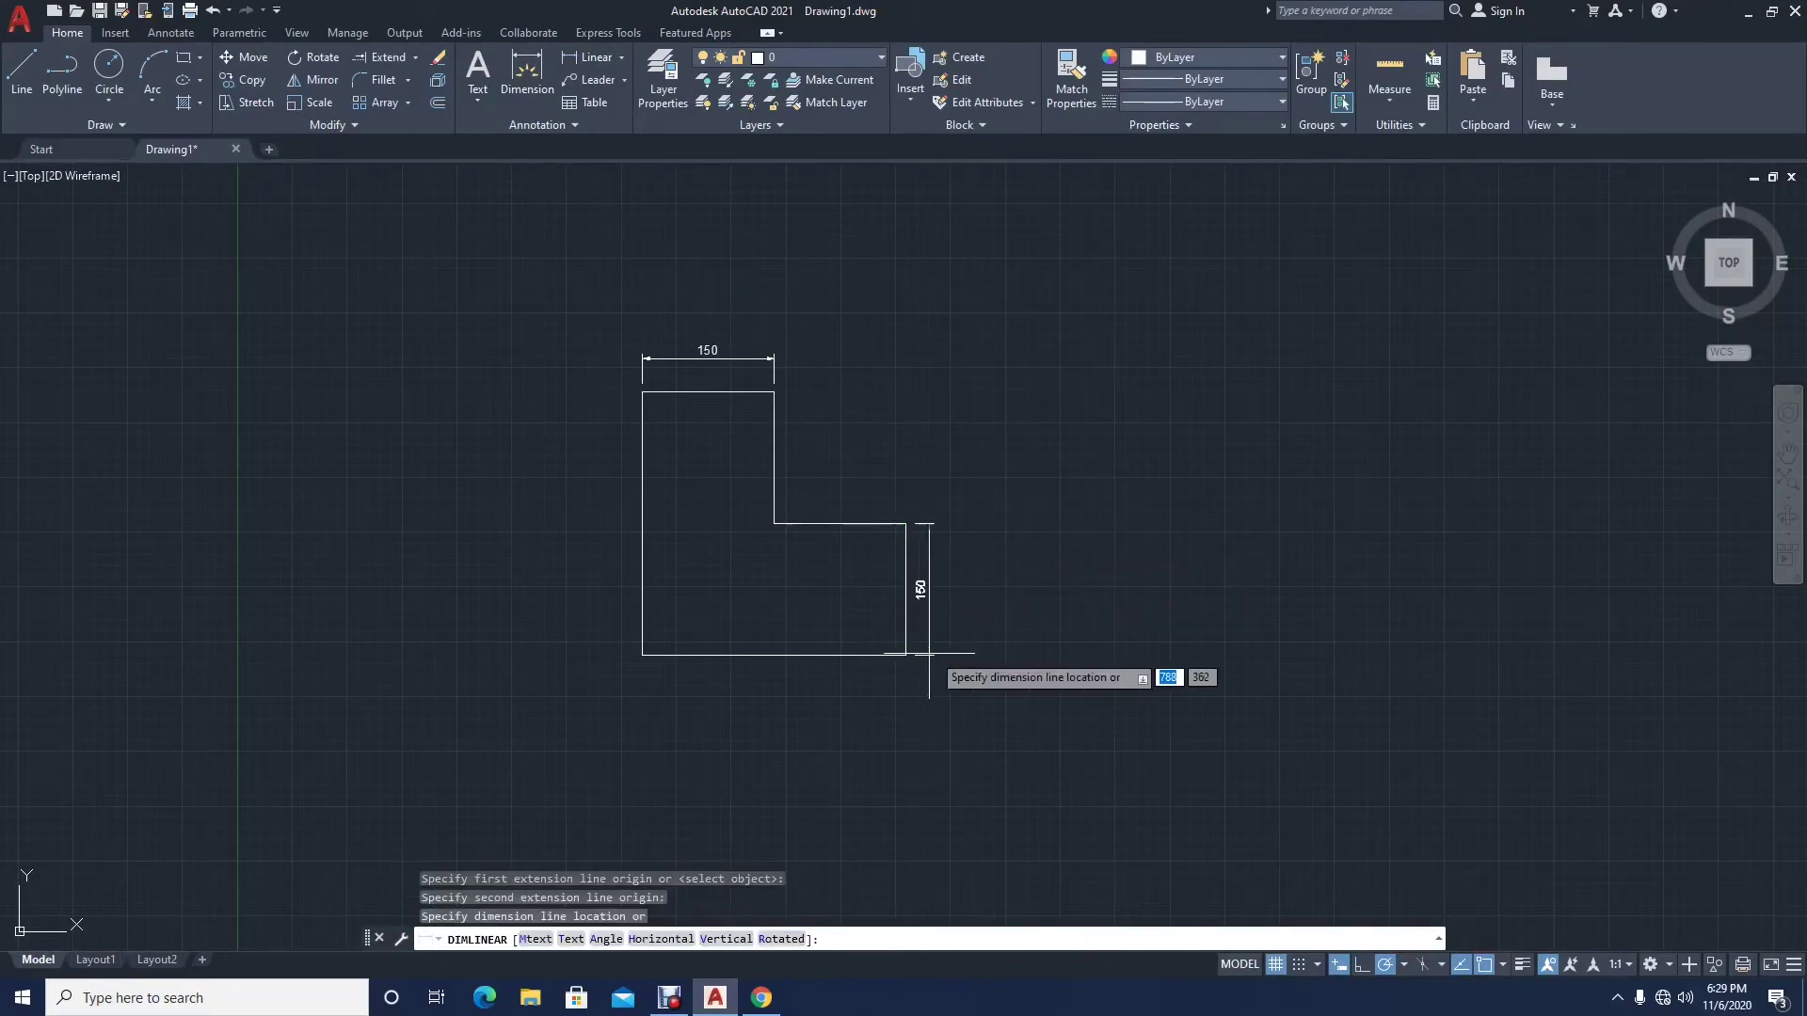
{"action": "left_click", "coordinate": [948, 604]}
Step: Add a linear dimension along the full bottom edge of the L-shape, placed below it
{"action": "left_click", "coordinate": [591, 57]}
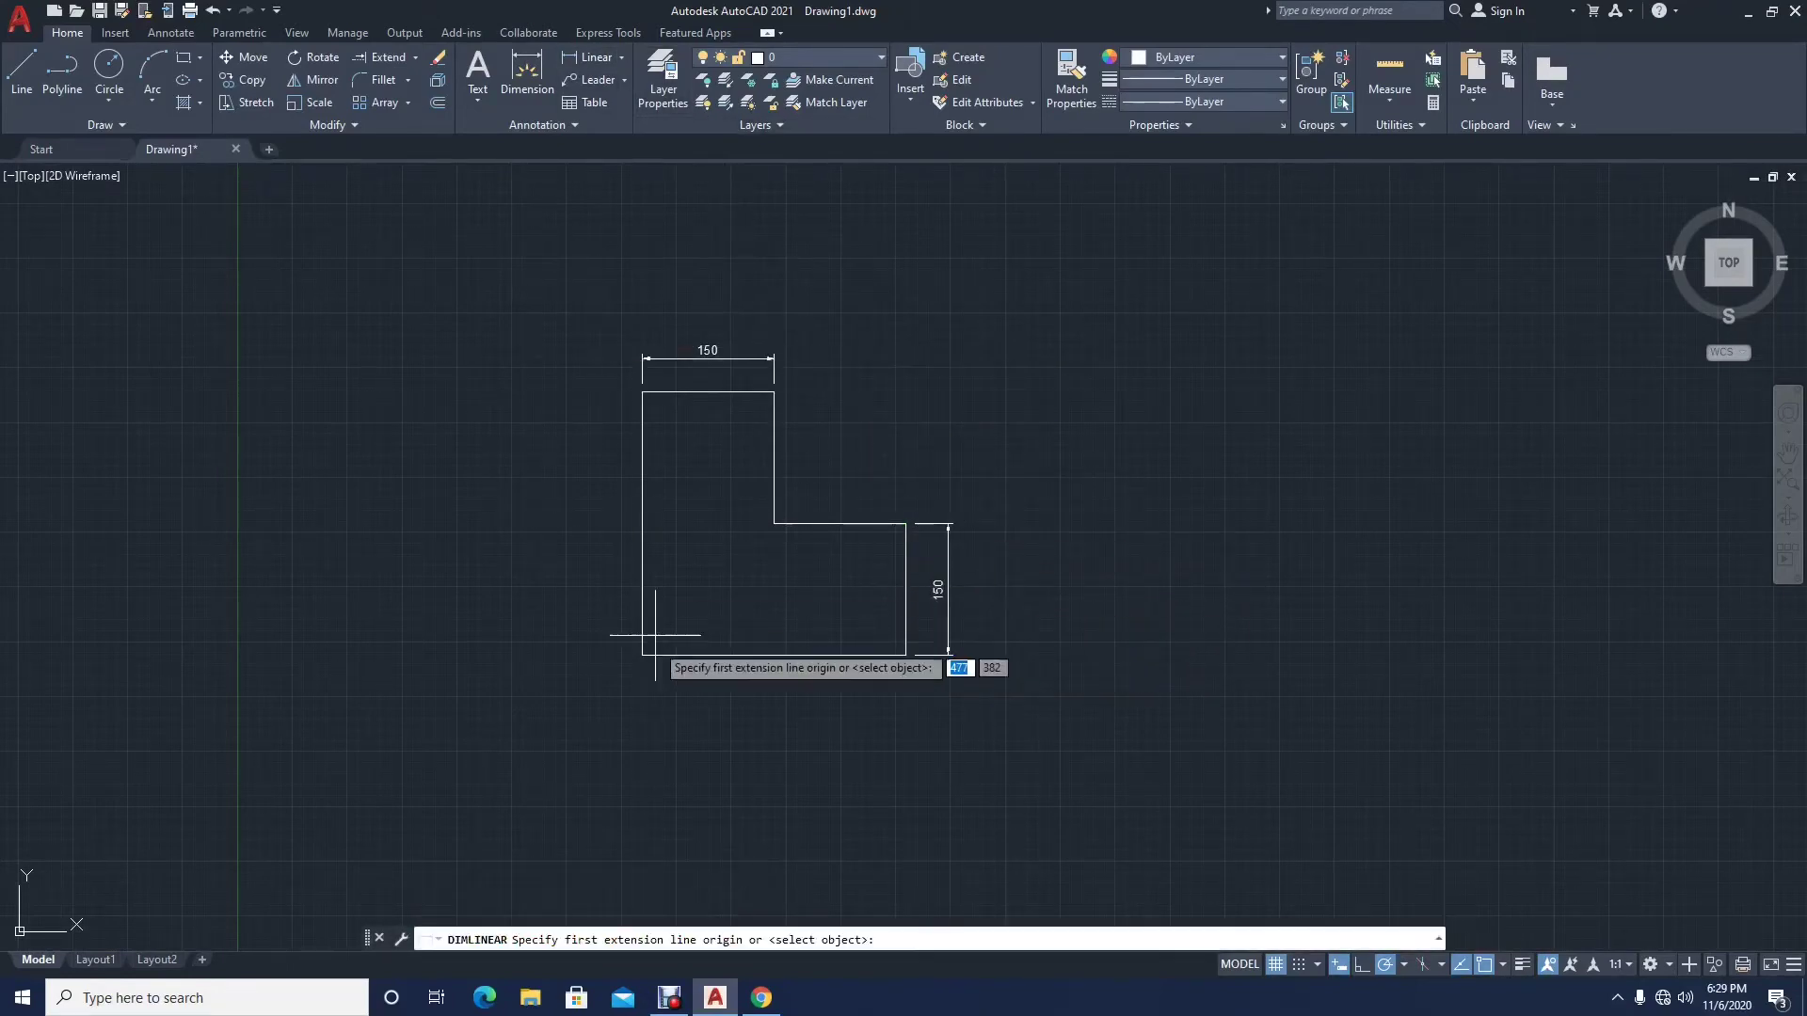
{"action": "left_click", "coordinate": [642, 655]}
{"action": "left_click", "coordinate": [906, 655]}
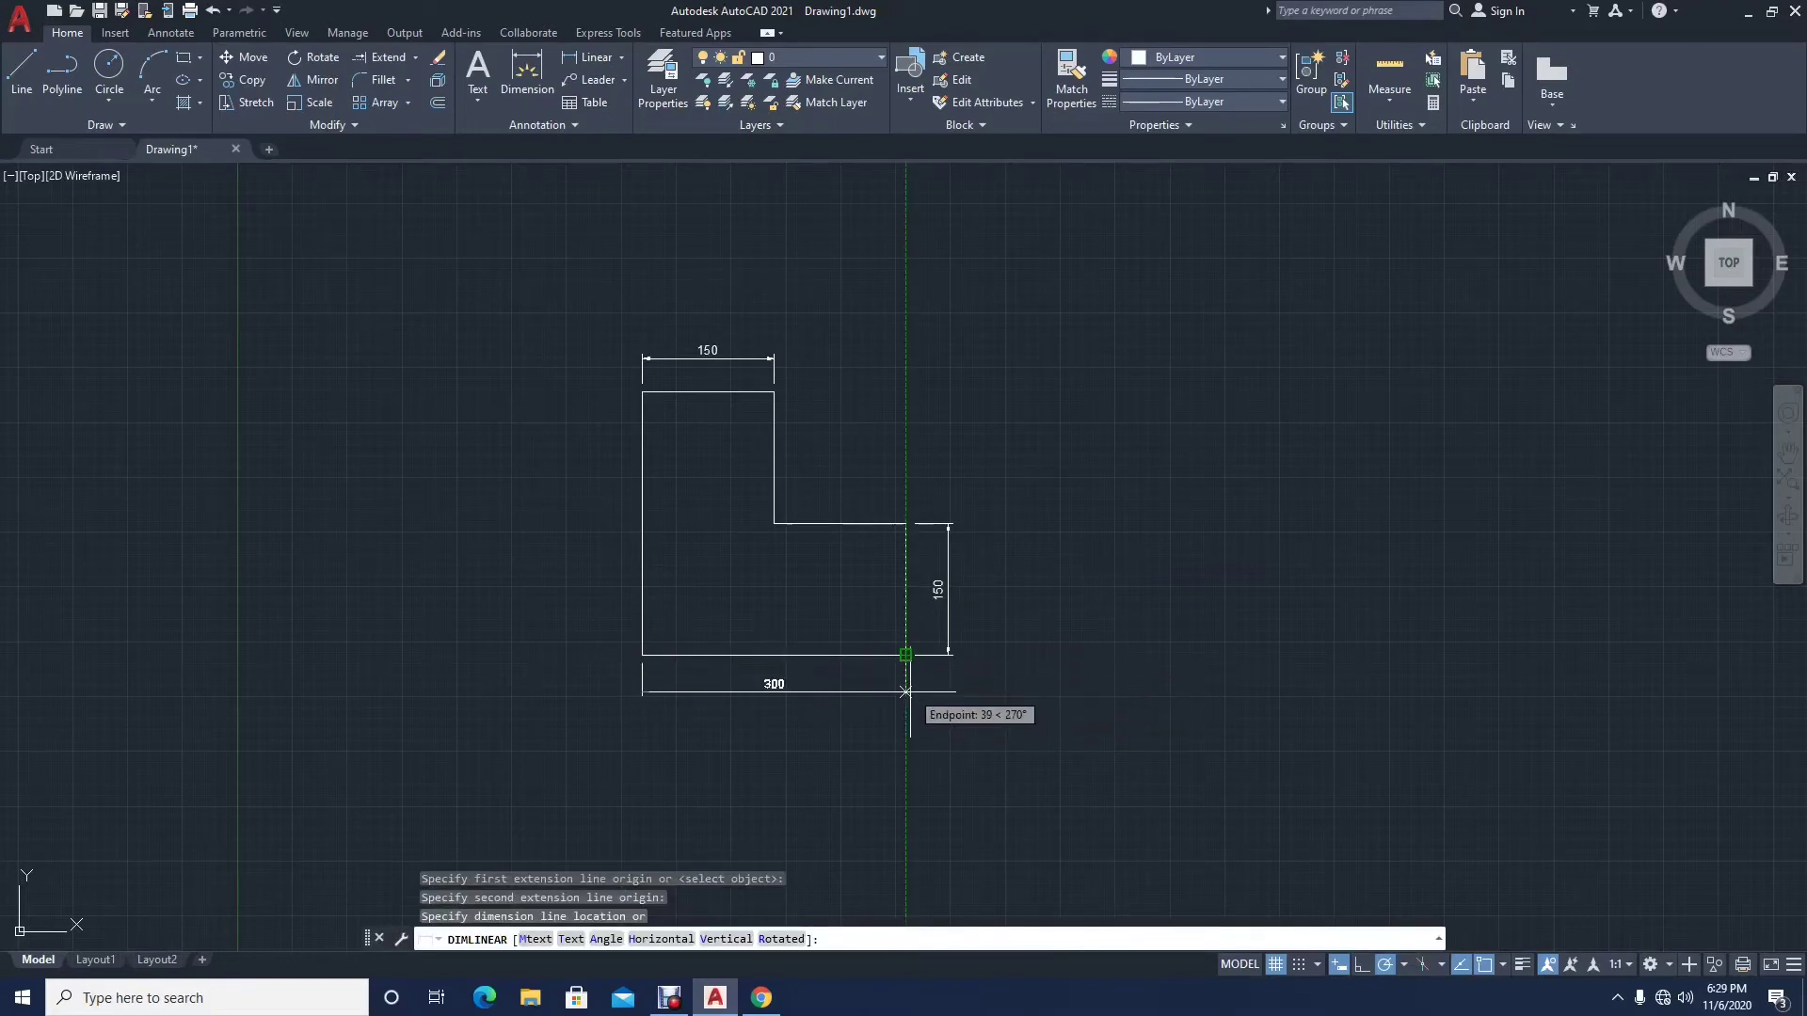
{"action": "left_click", "coordinate": [945, 691]}
{"action": "key", "text": "Escape"}
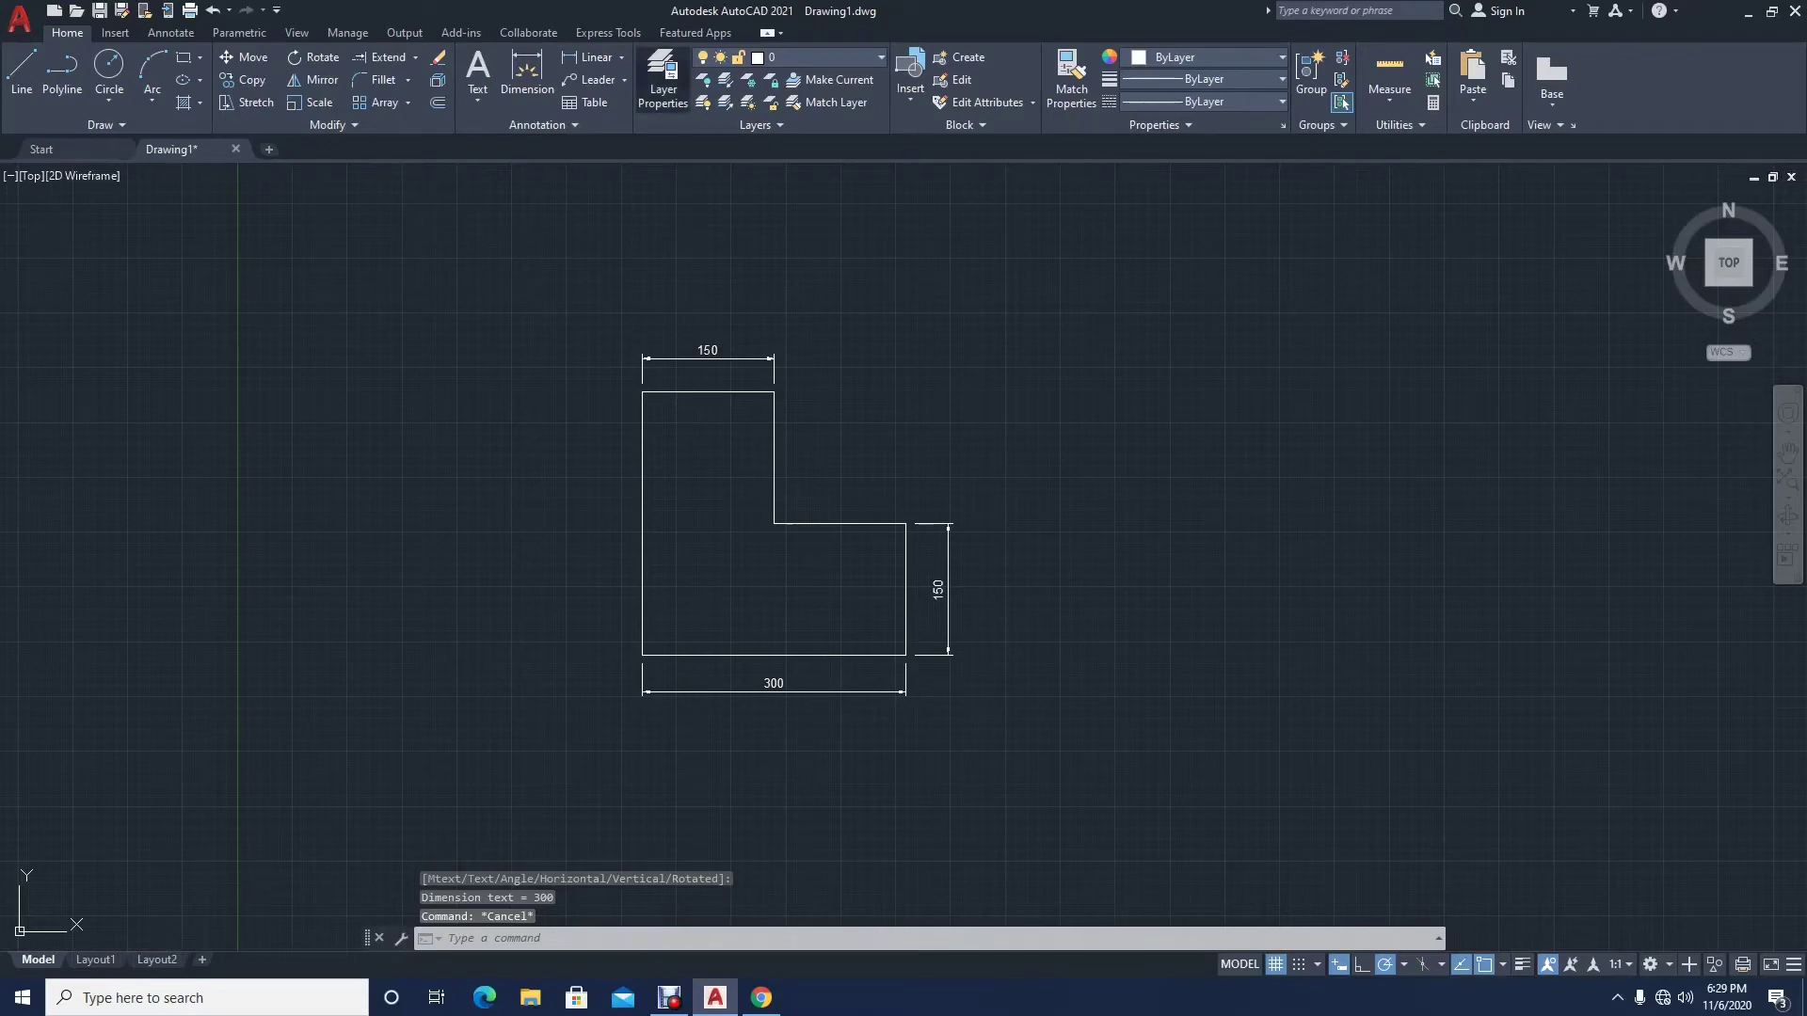
Step: Create a new layer named Dim and set its color to index 131
{"action": "left_click", "coordinate": [663, 80]}
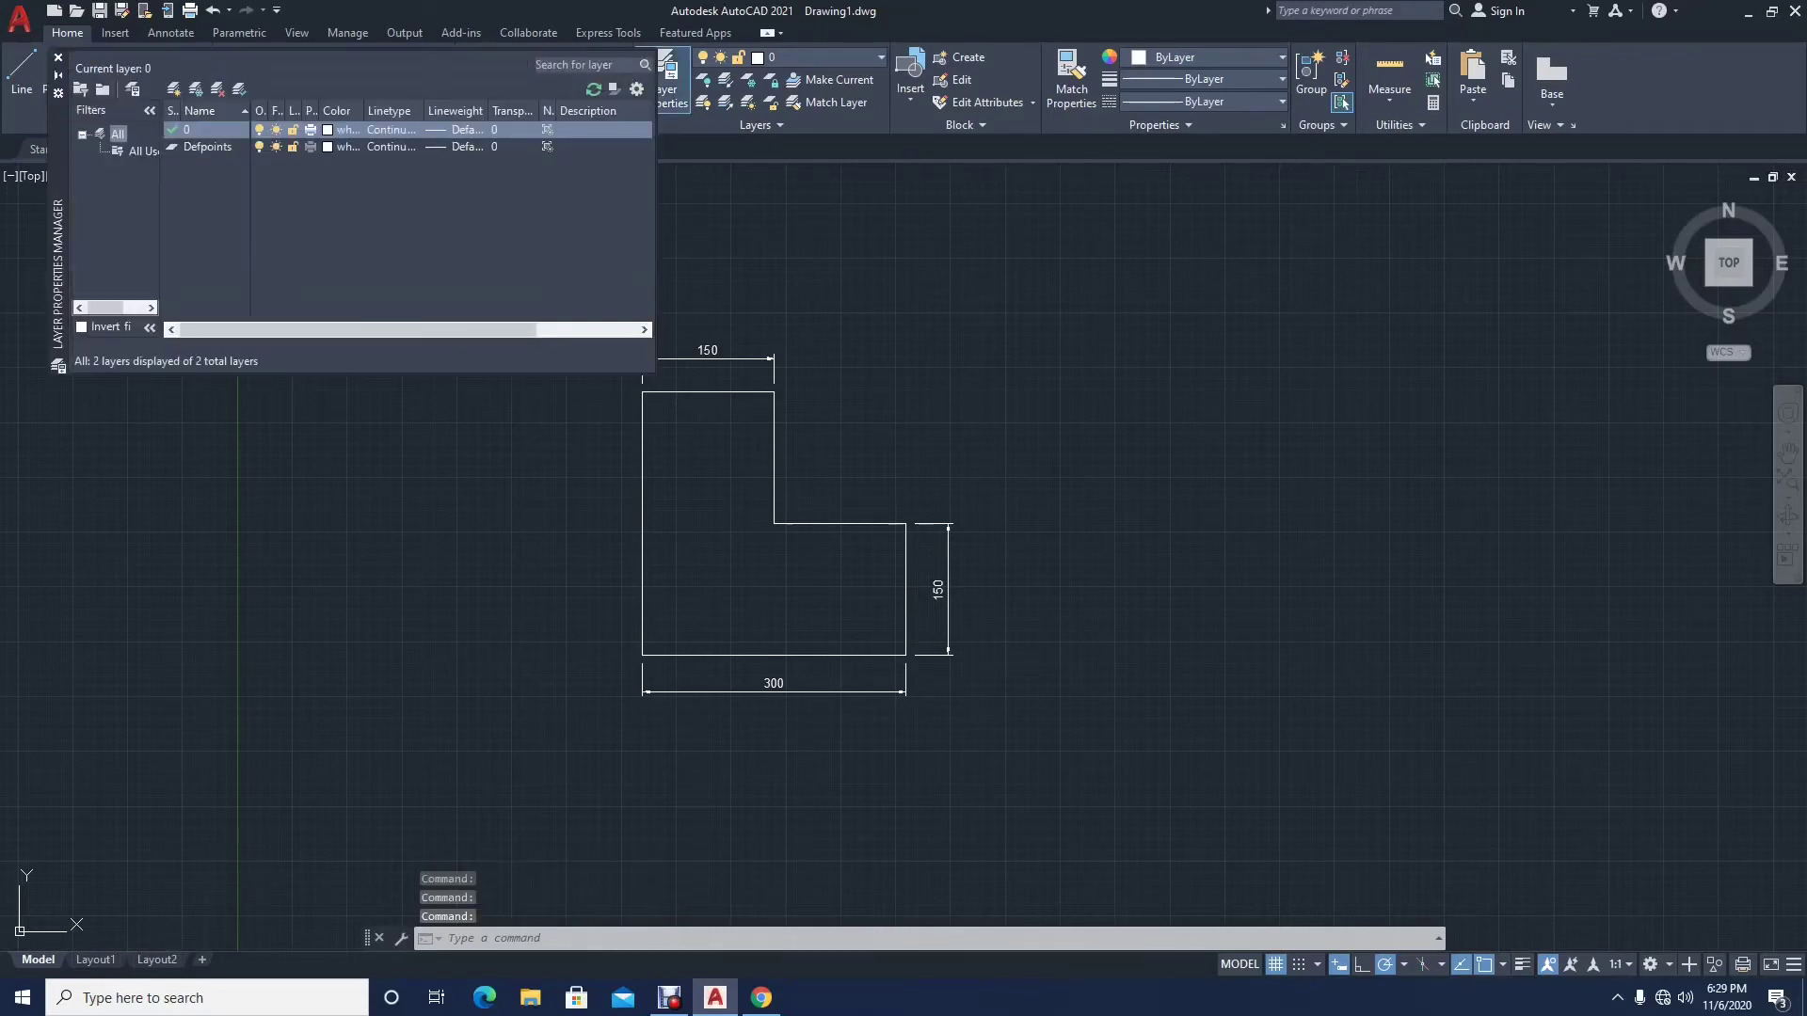
{"action": "left_click", "coordinate": [174, 89]}
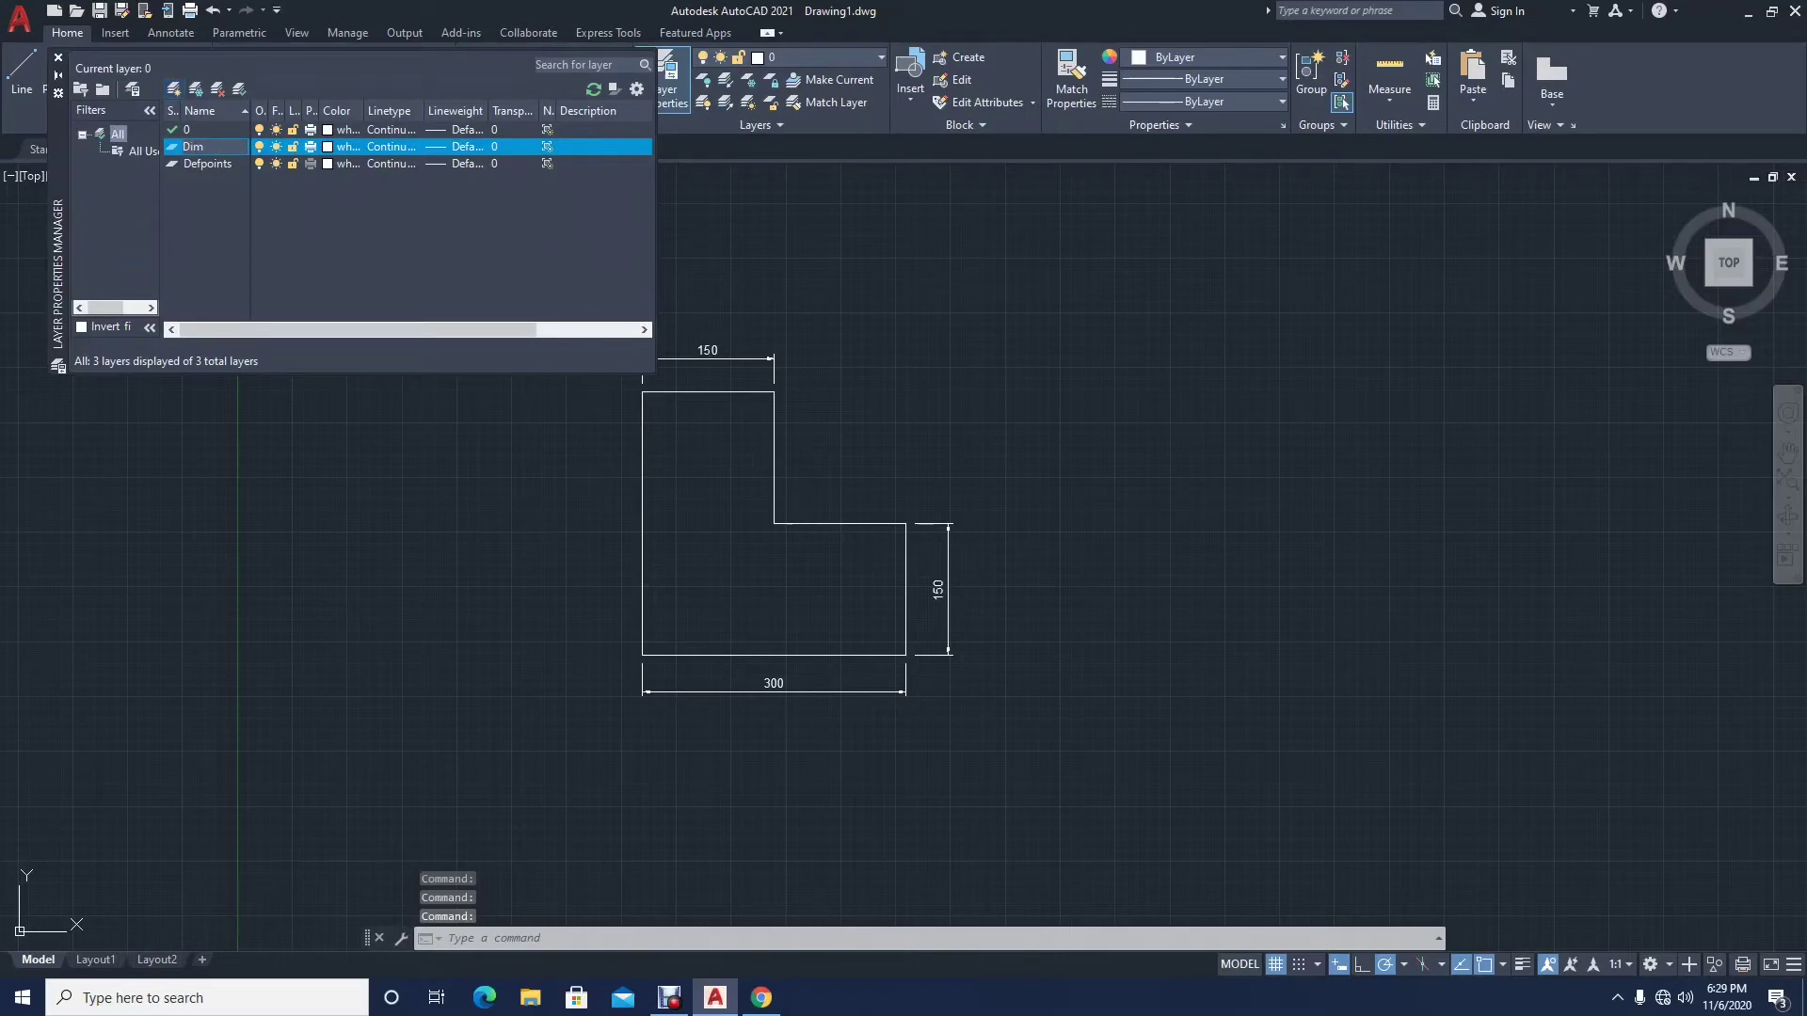
{"action": "key", "text": "Return"}
{"action": "left_click", "coordinate": [328, 146]}
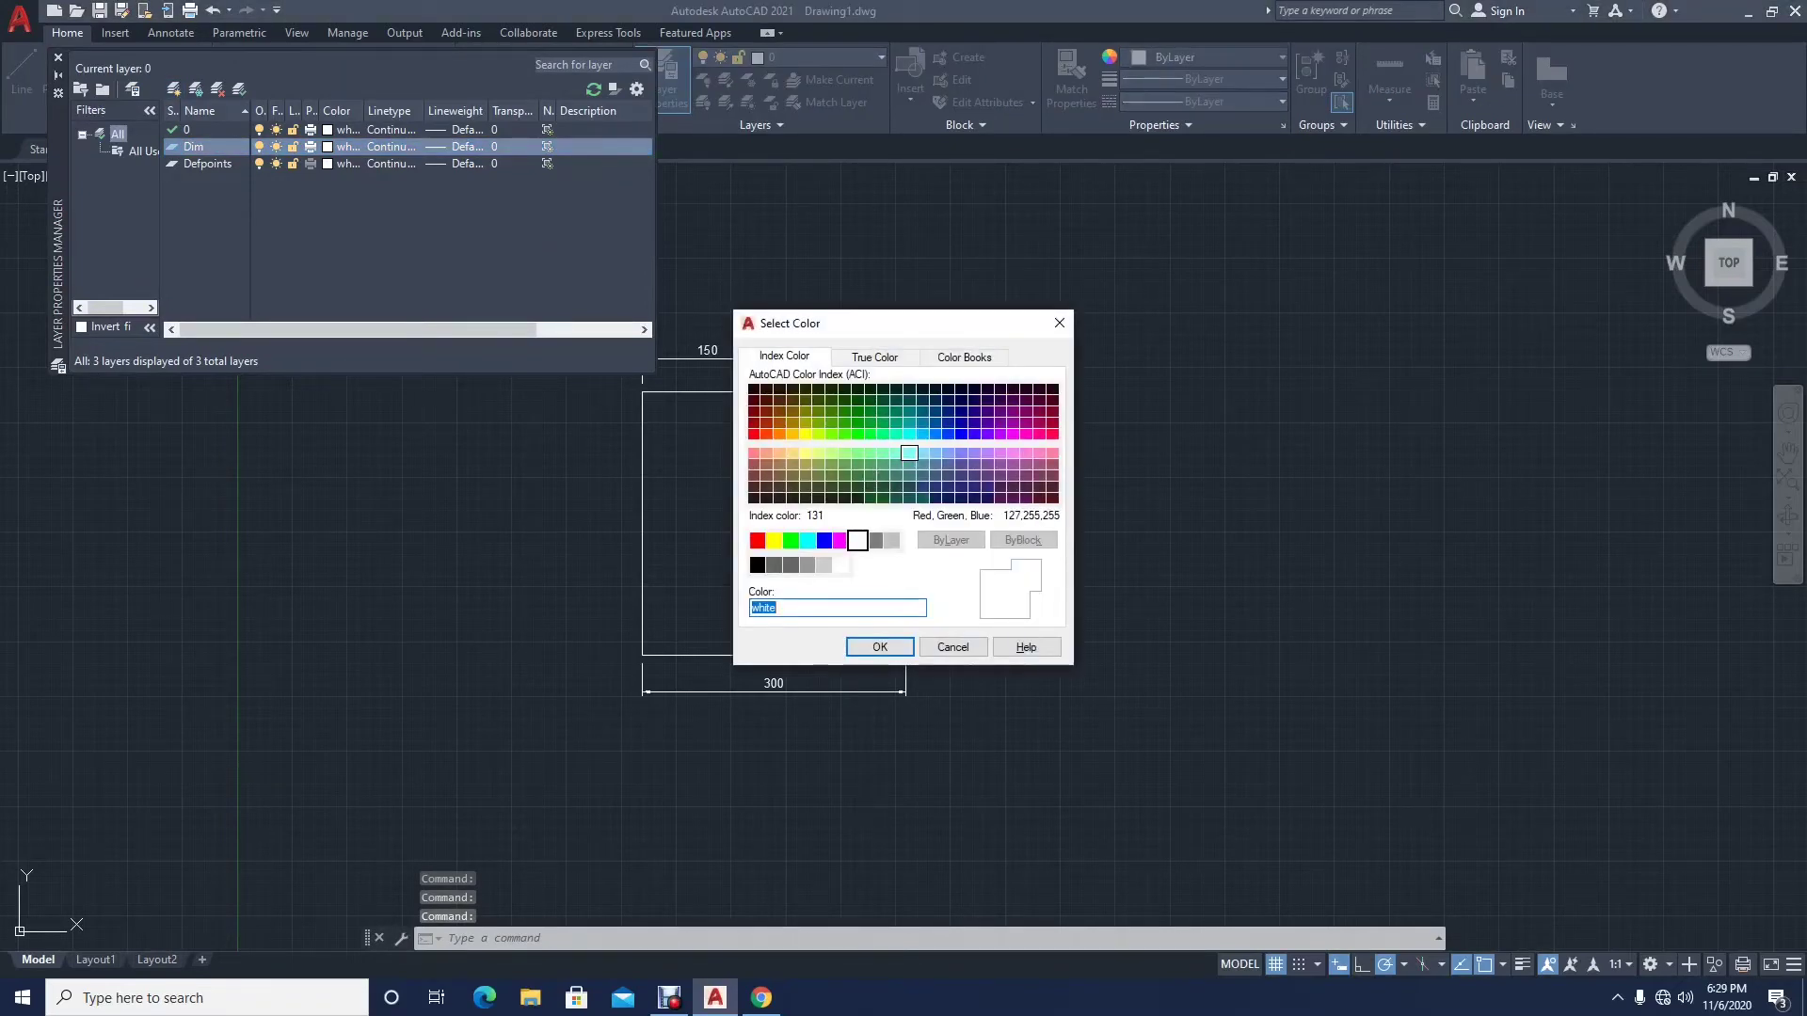
{"action": "left_click", "coordinate": [909, 453]}
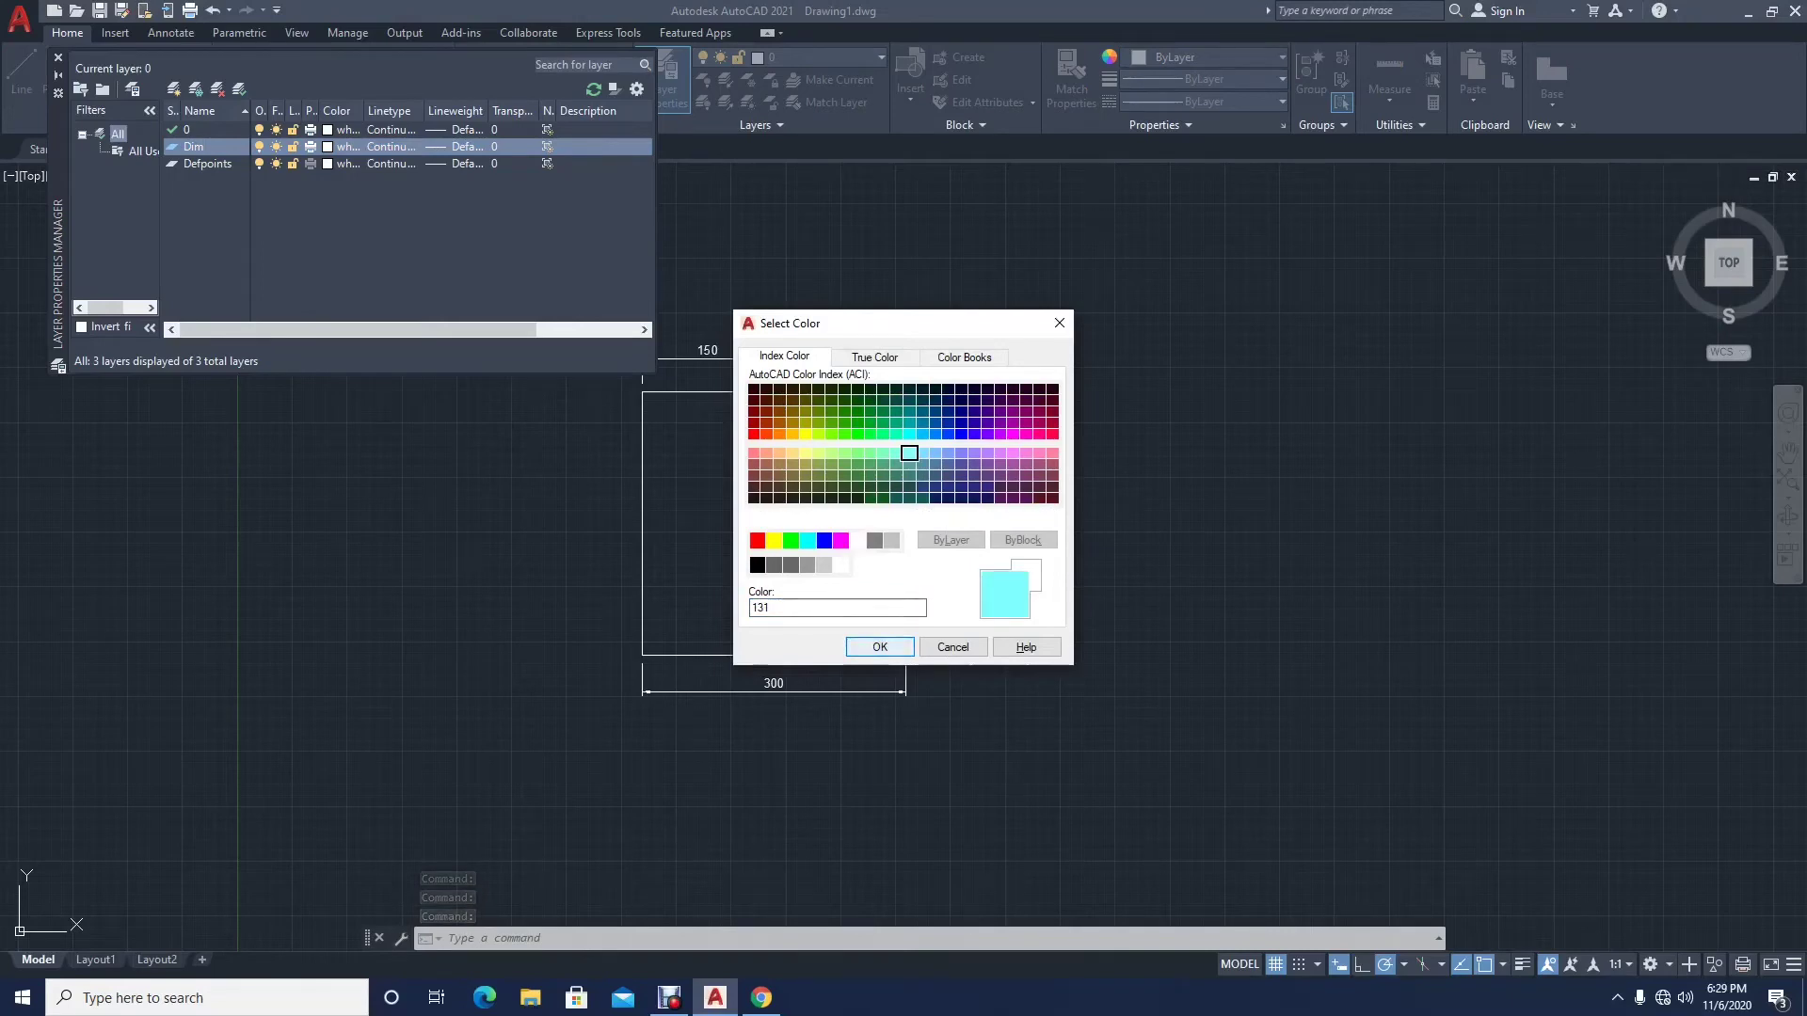
{"action": "left_click", "coordinate": [880, 647]}
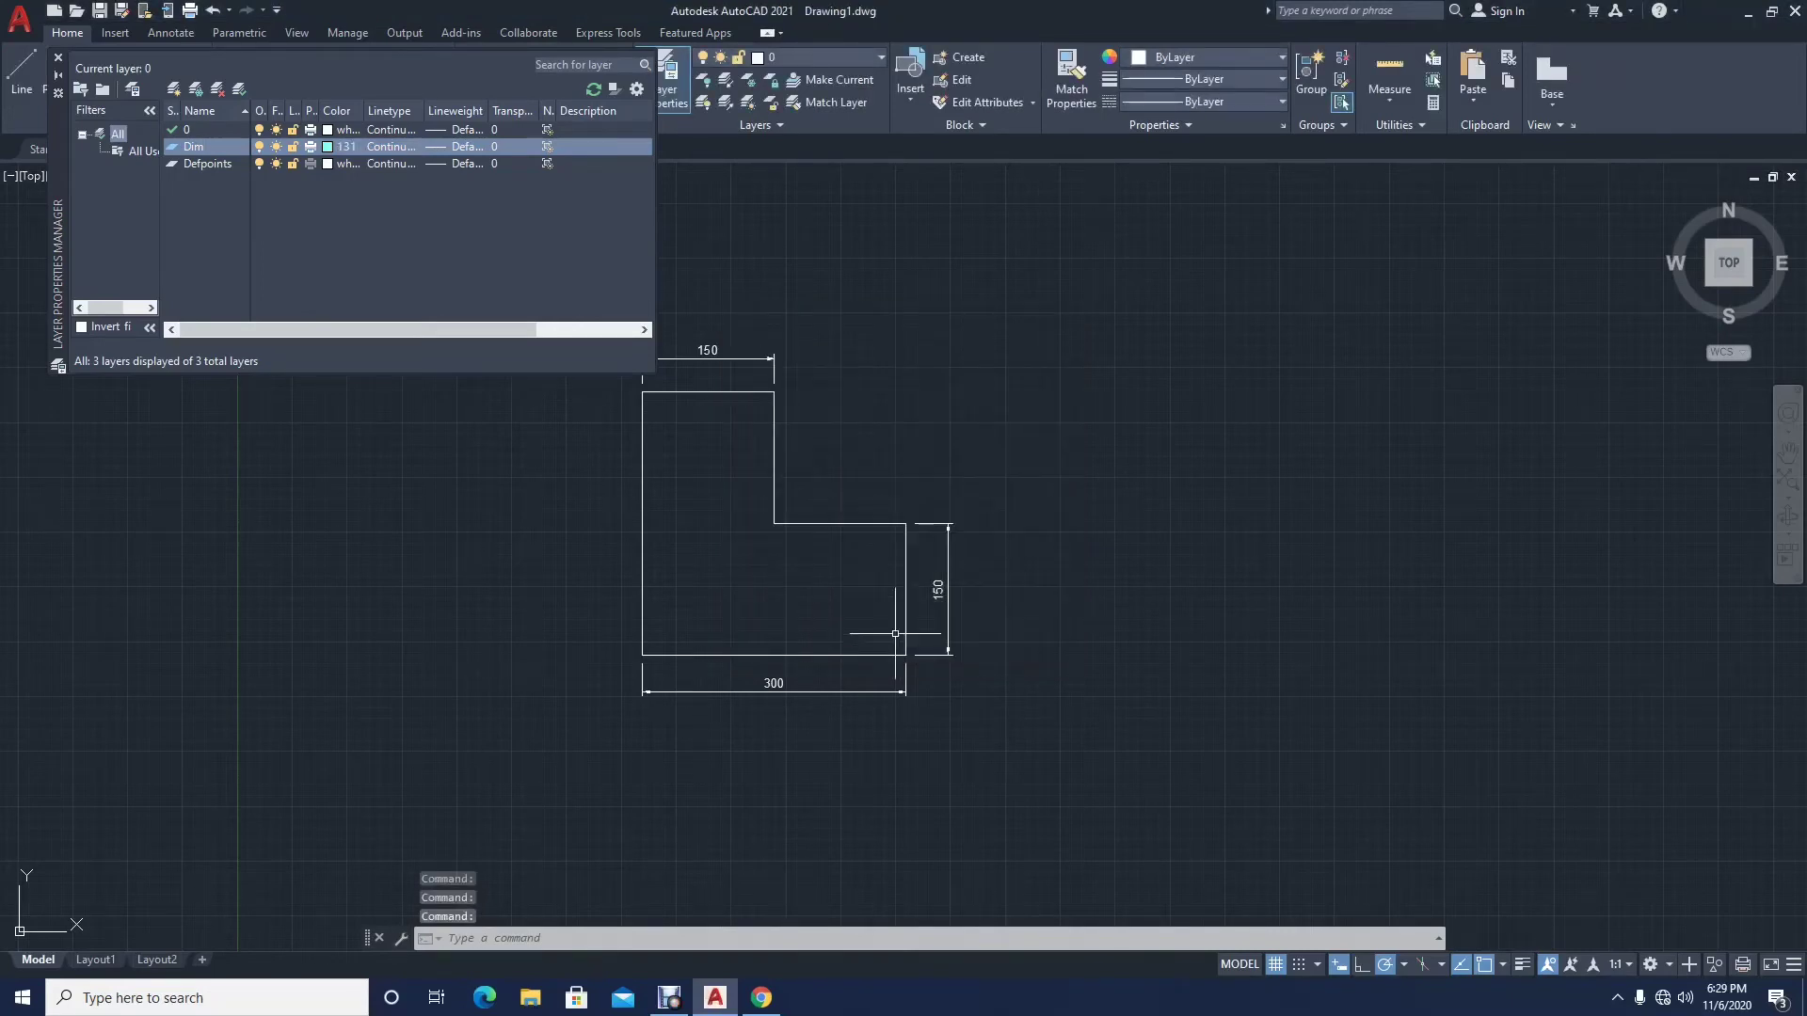
Step: Move the three existing dimensions of the L-shape to the Dim layer
{"action": "left_click", "coordinate": [820, 319]}
{"action": "left_click", "coordinate": [744, 381]}
{"action": "left_click", "coordinate": [1099, 553]}
{"action": "left_click", "coordinate": [931, 682]}
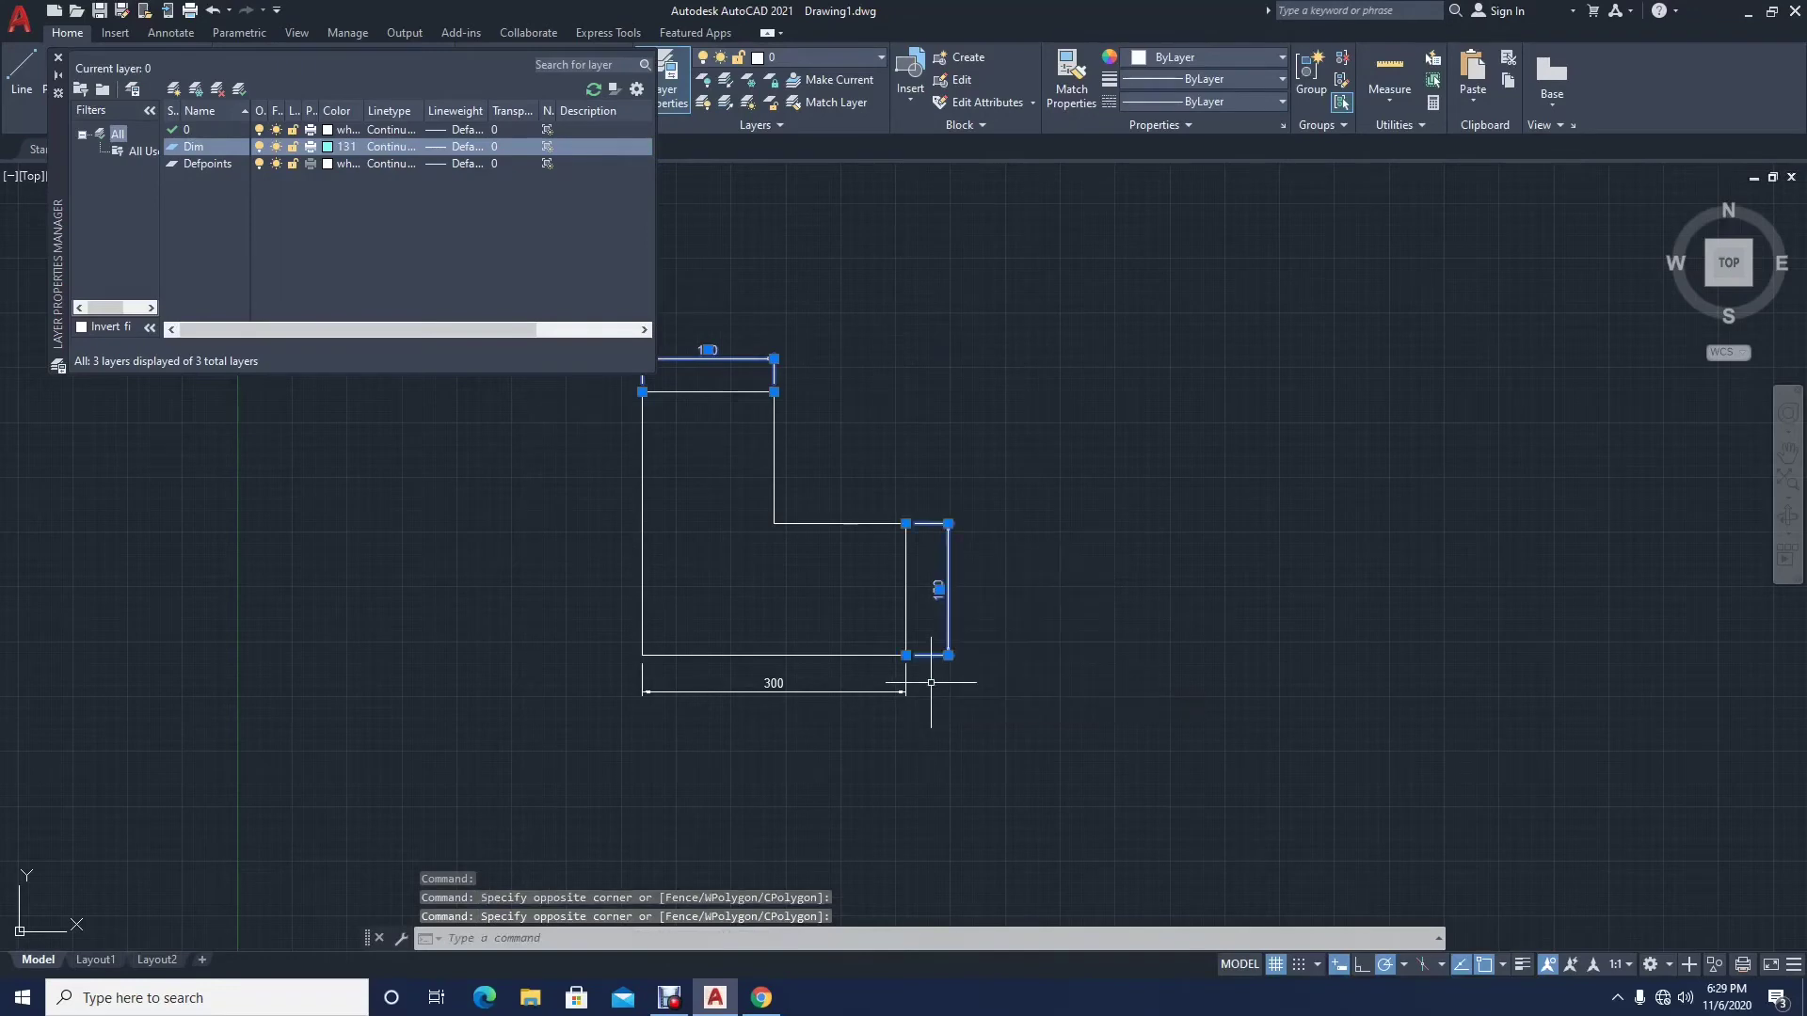
{"action": "left_click", "coordinate": [927, 688]}
{"action": "left_click", "coordinate": [857, 707]}
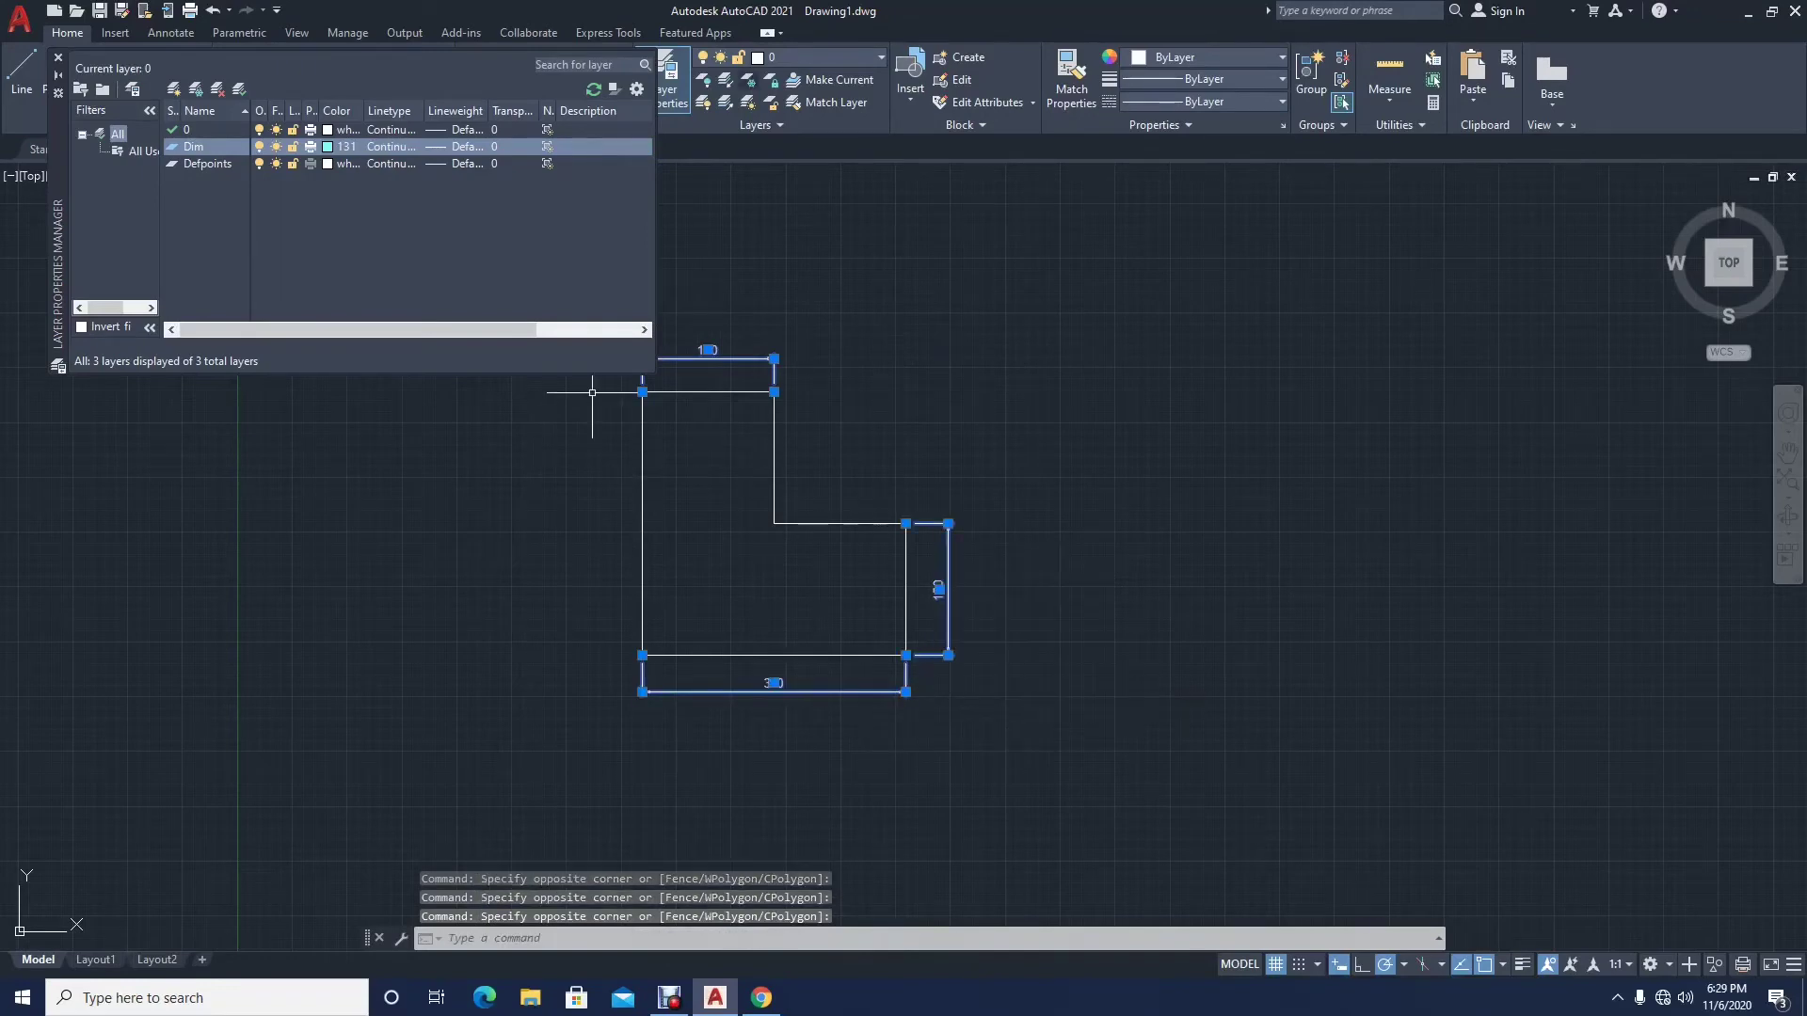
{"action": "left_click", "coordinate": [818, 56]}
{"action": "left_click", "coordinate": [790, 102]}
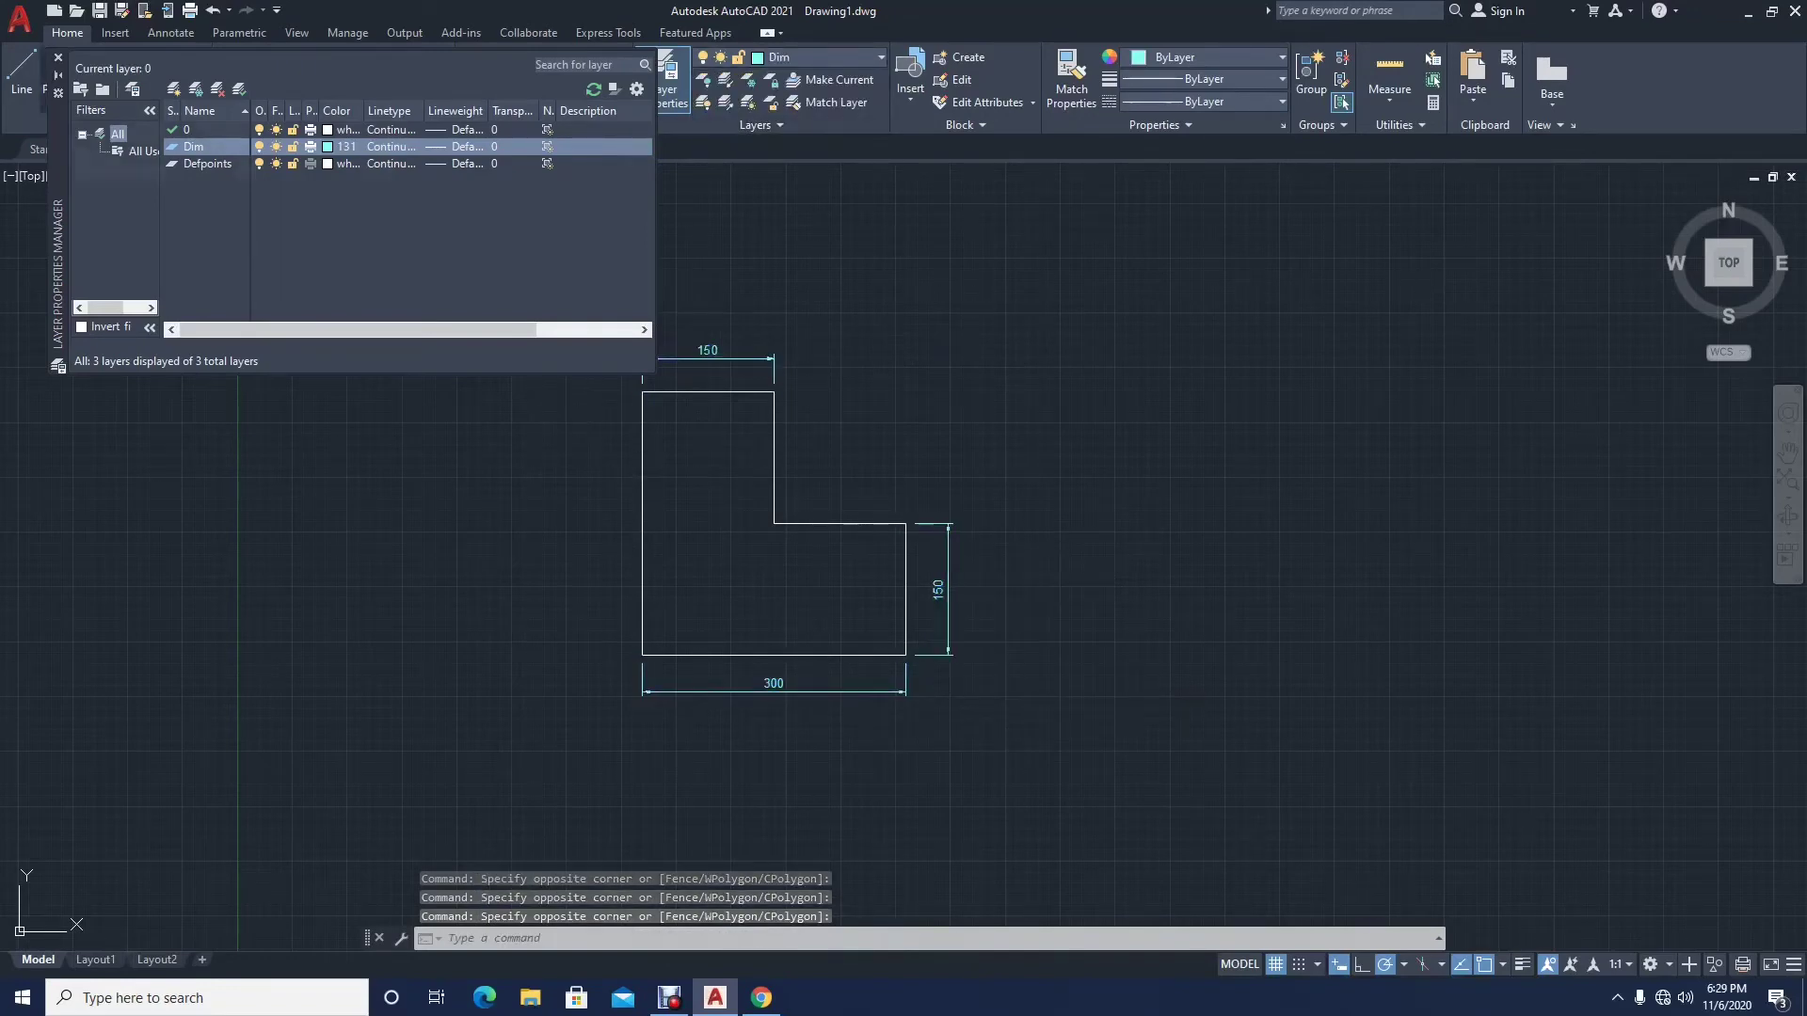
{"action": "key", "text": "Escape"}
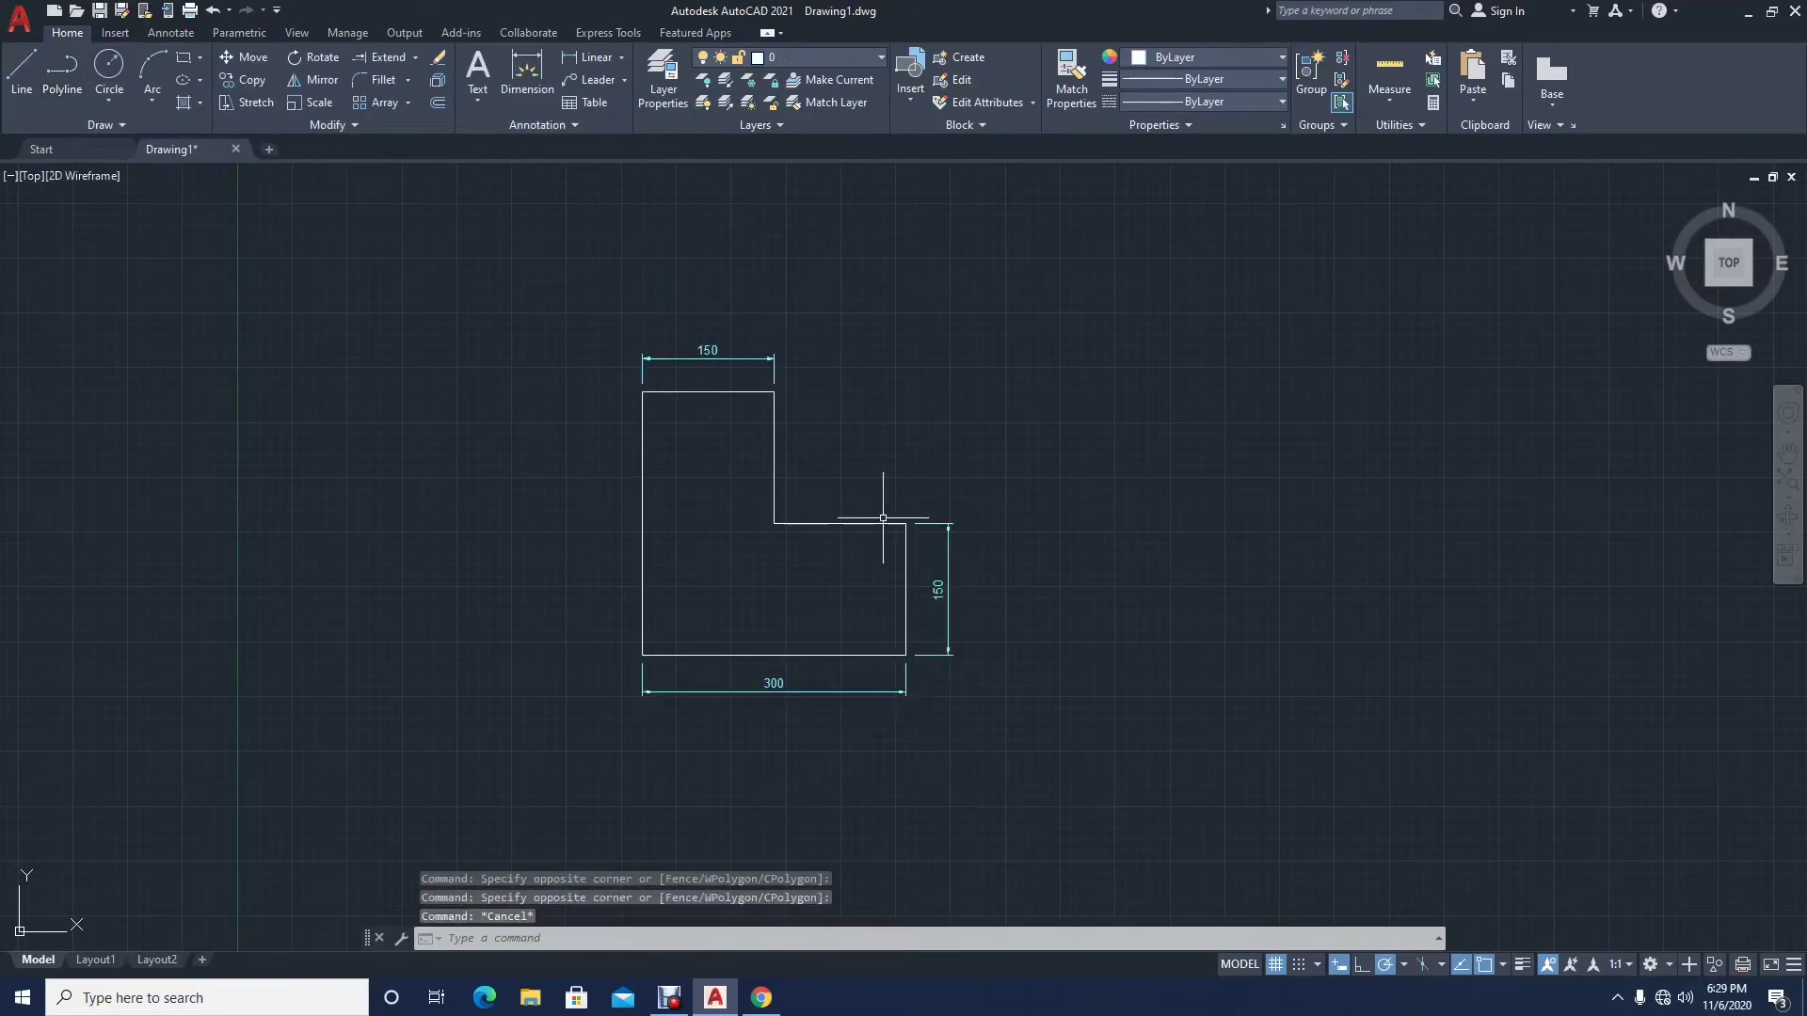
Step: Make Dim the current layer with nothing selected
{"action": "left_click", "coordinate": [819, 57]}
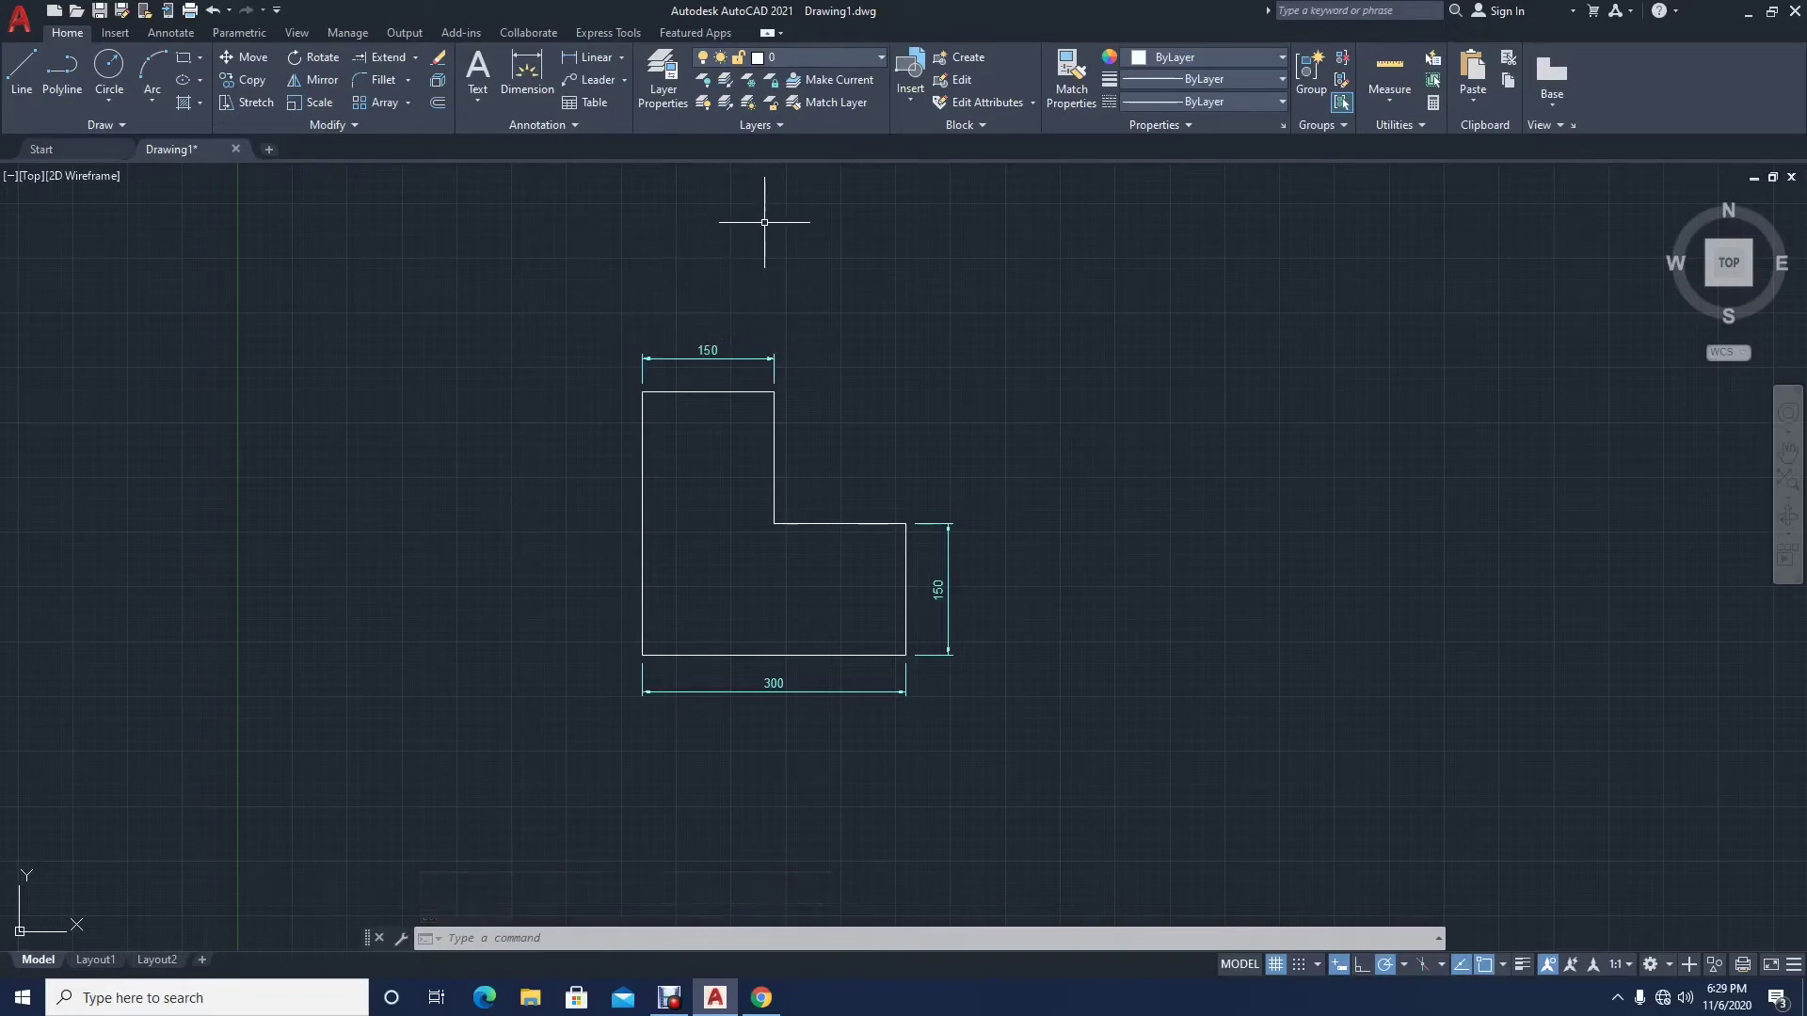
{"action": "key", "text": "Escape"}
{"action": "key", "text": "Escape"}
{"action": "key", "text": "Escape"}
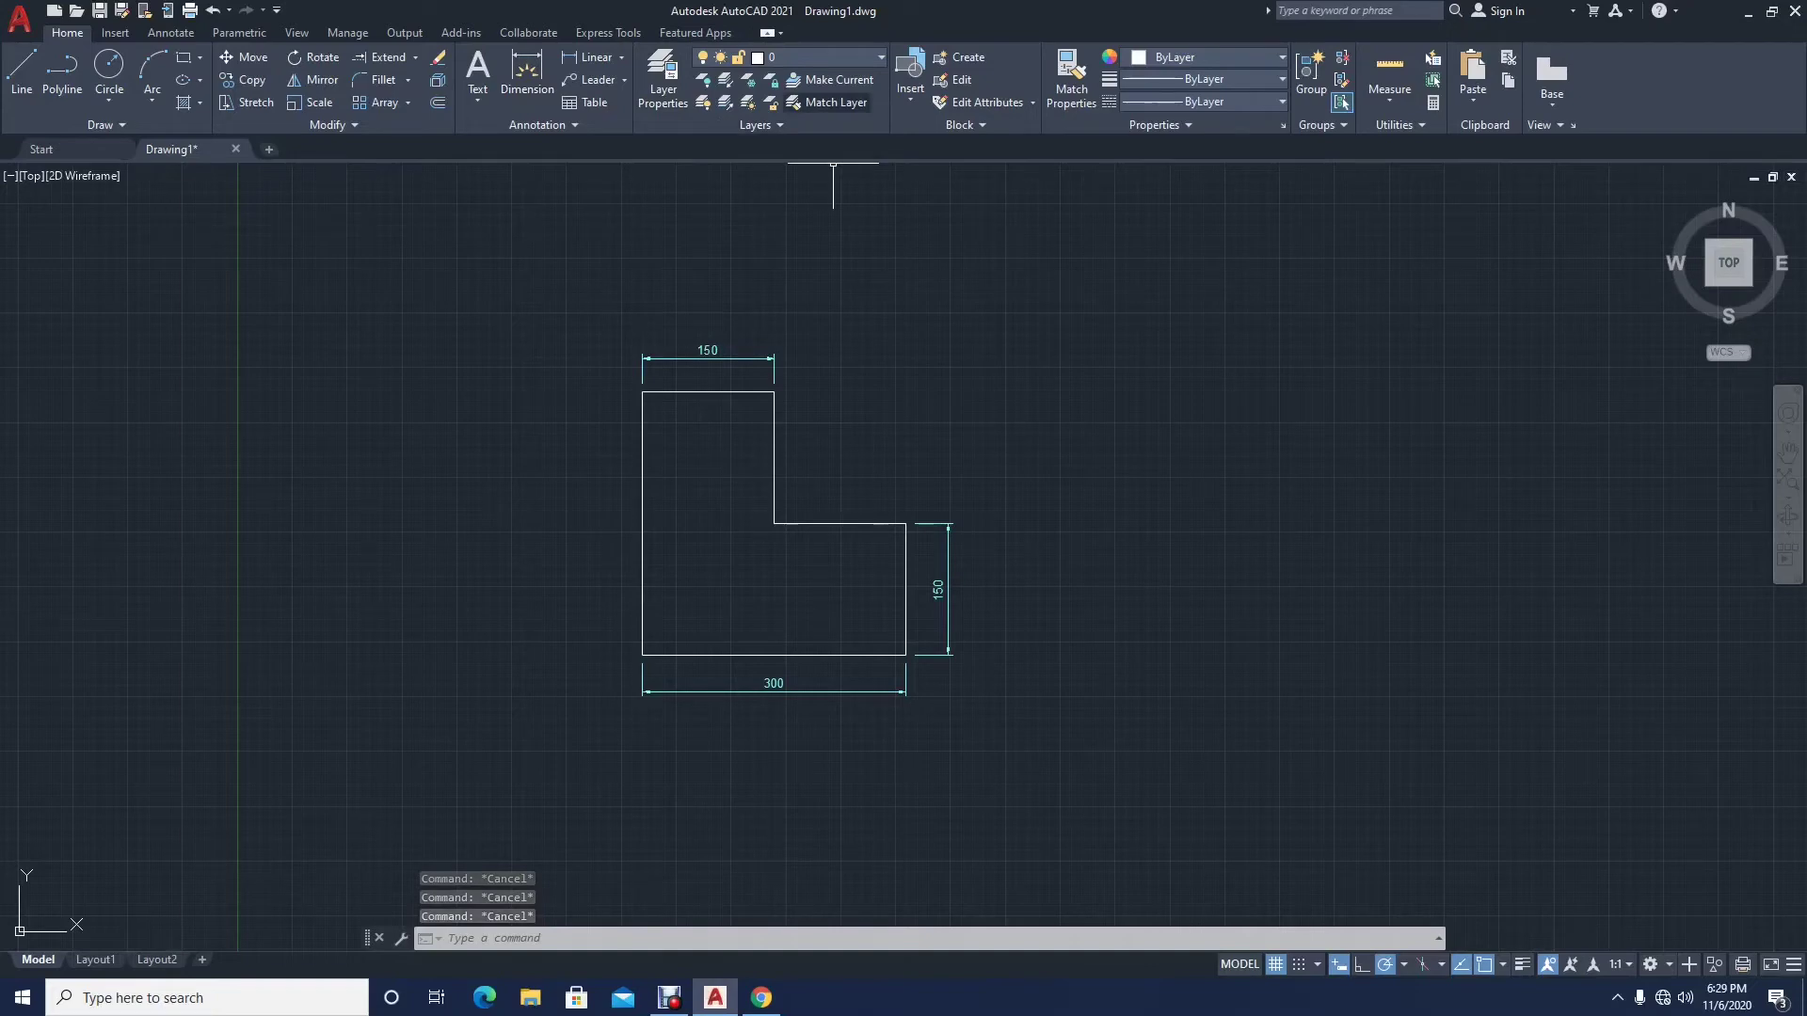
{"action": "left_click", "coordinate": [819, 58]}
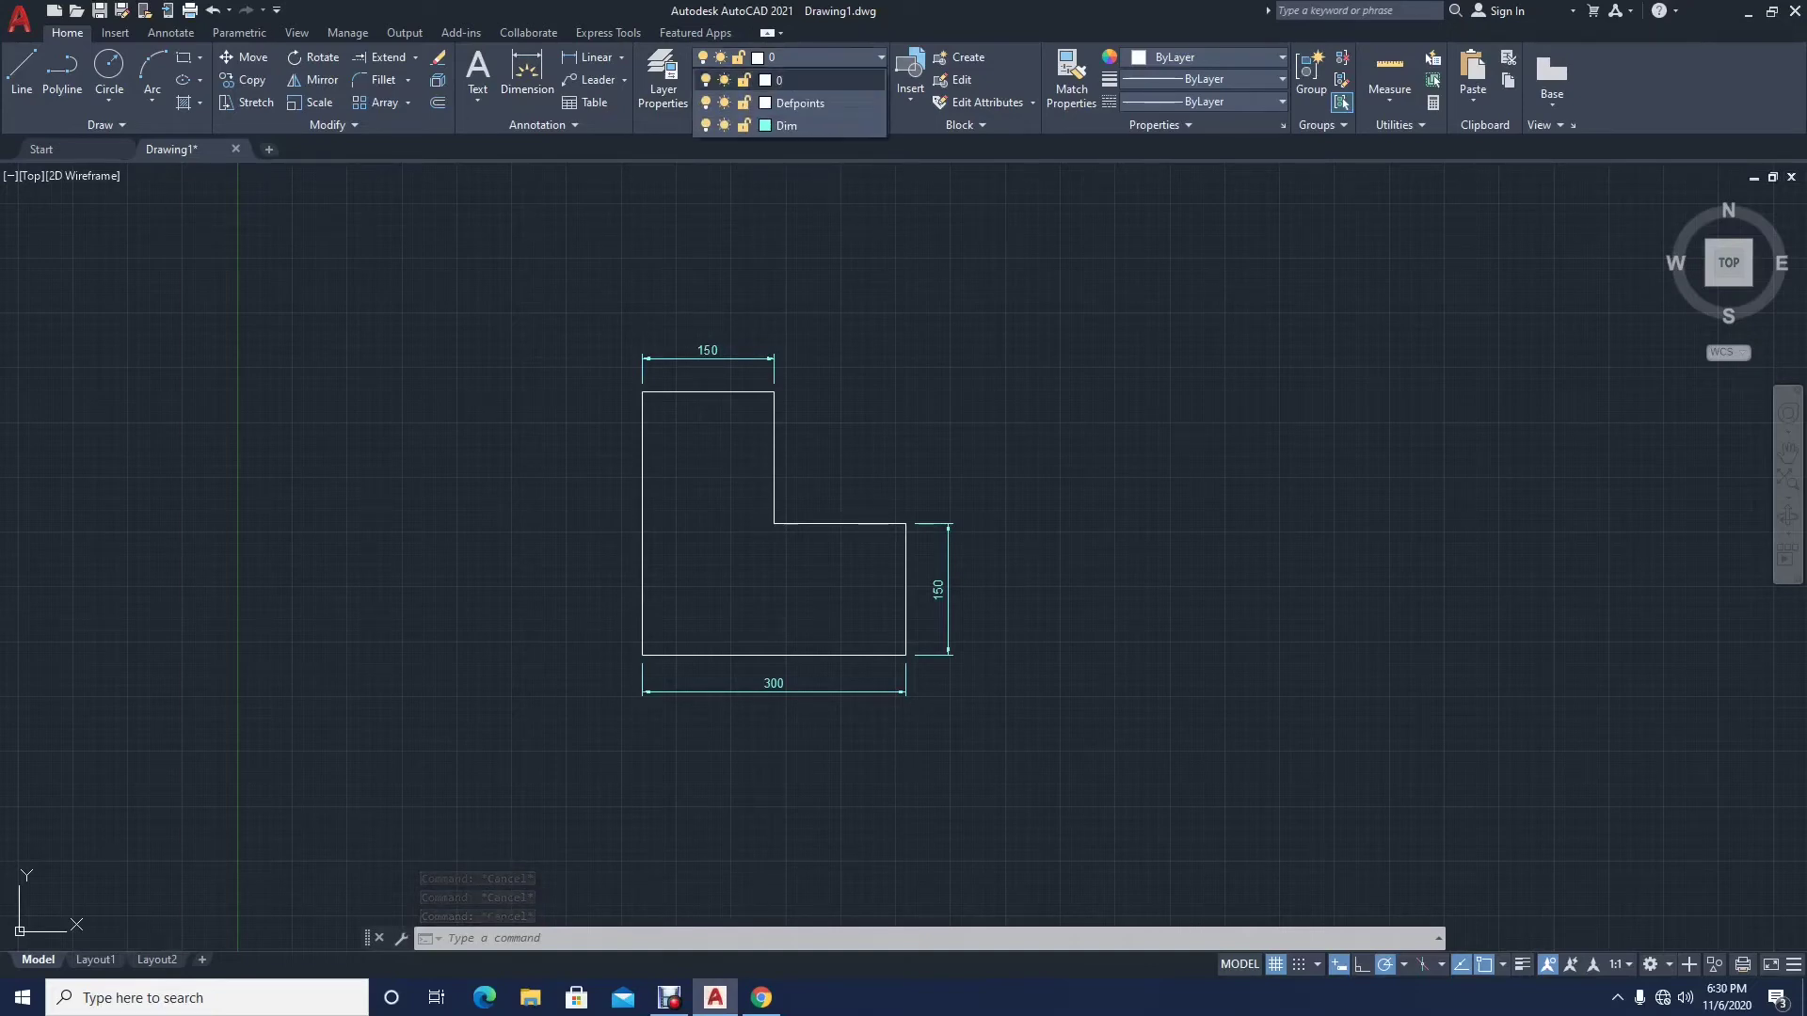
{"action": "left_click", "coordinate": [787, 126]}
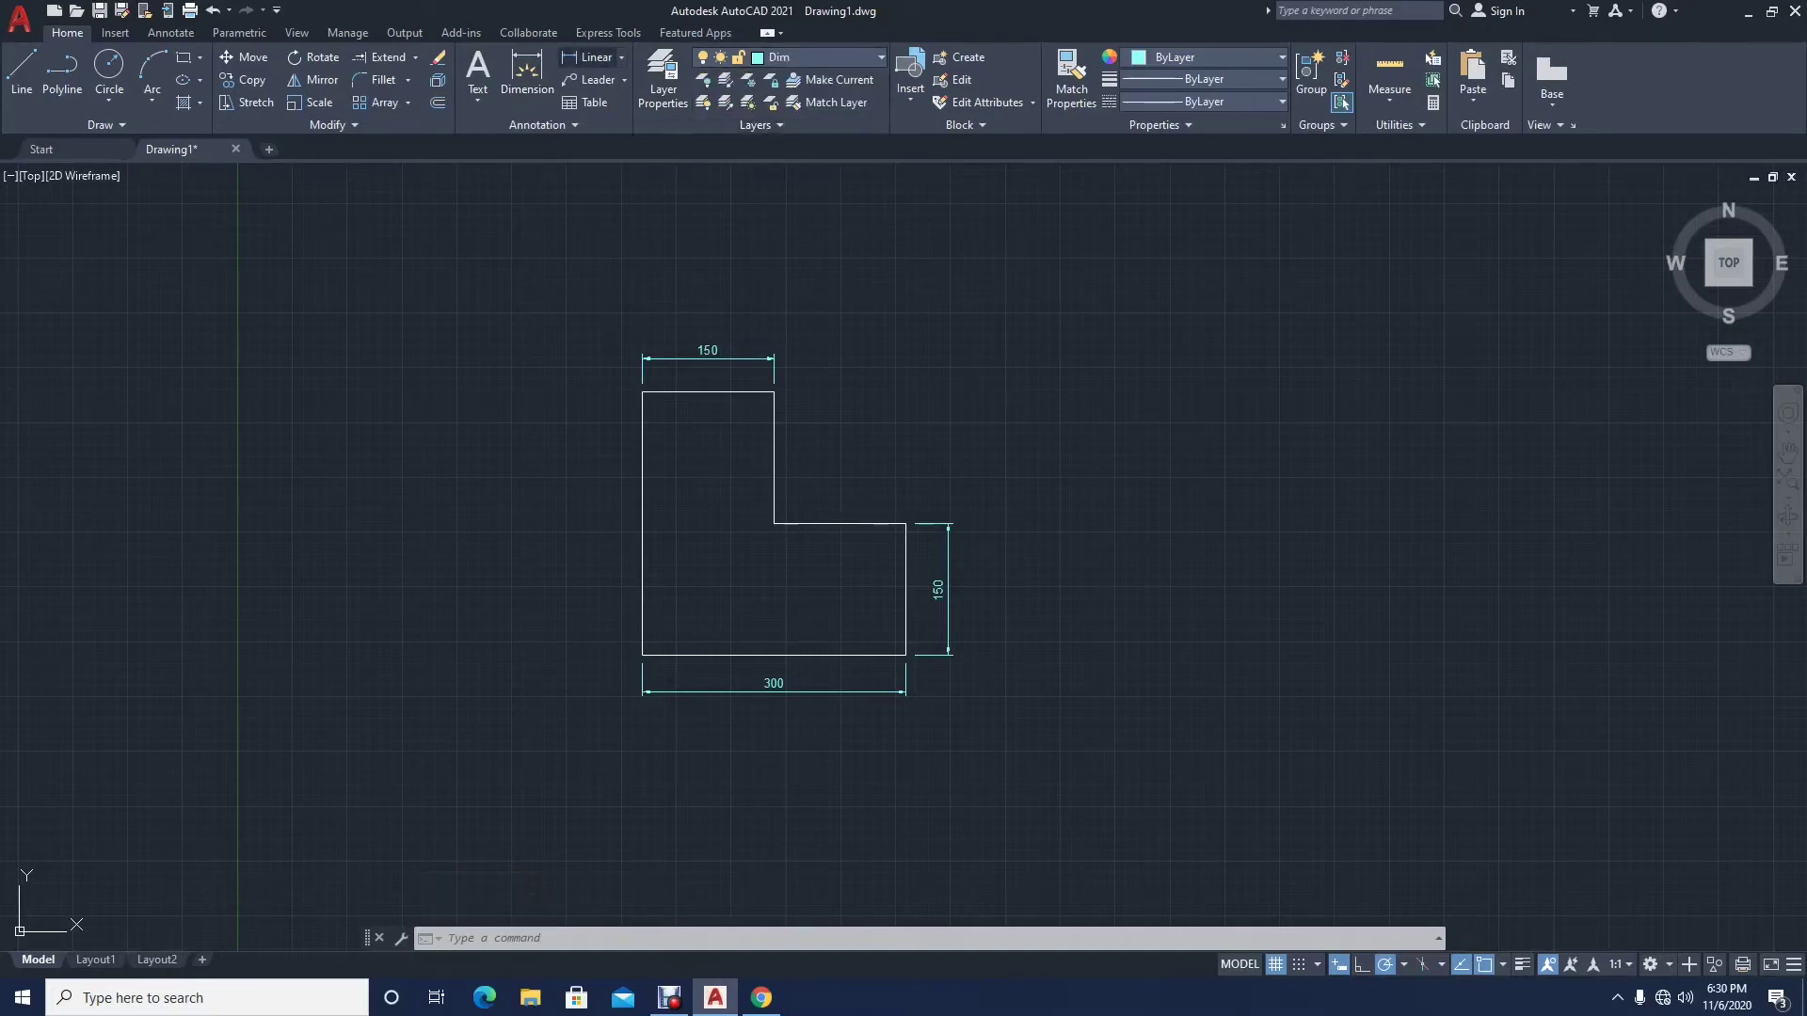
Step: Add a linear dimension to the full-height left edge of the L-shape on the Dim layer, placed outside the outline
{"action": "left_click", "coordinate": [593, 57]}
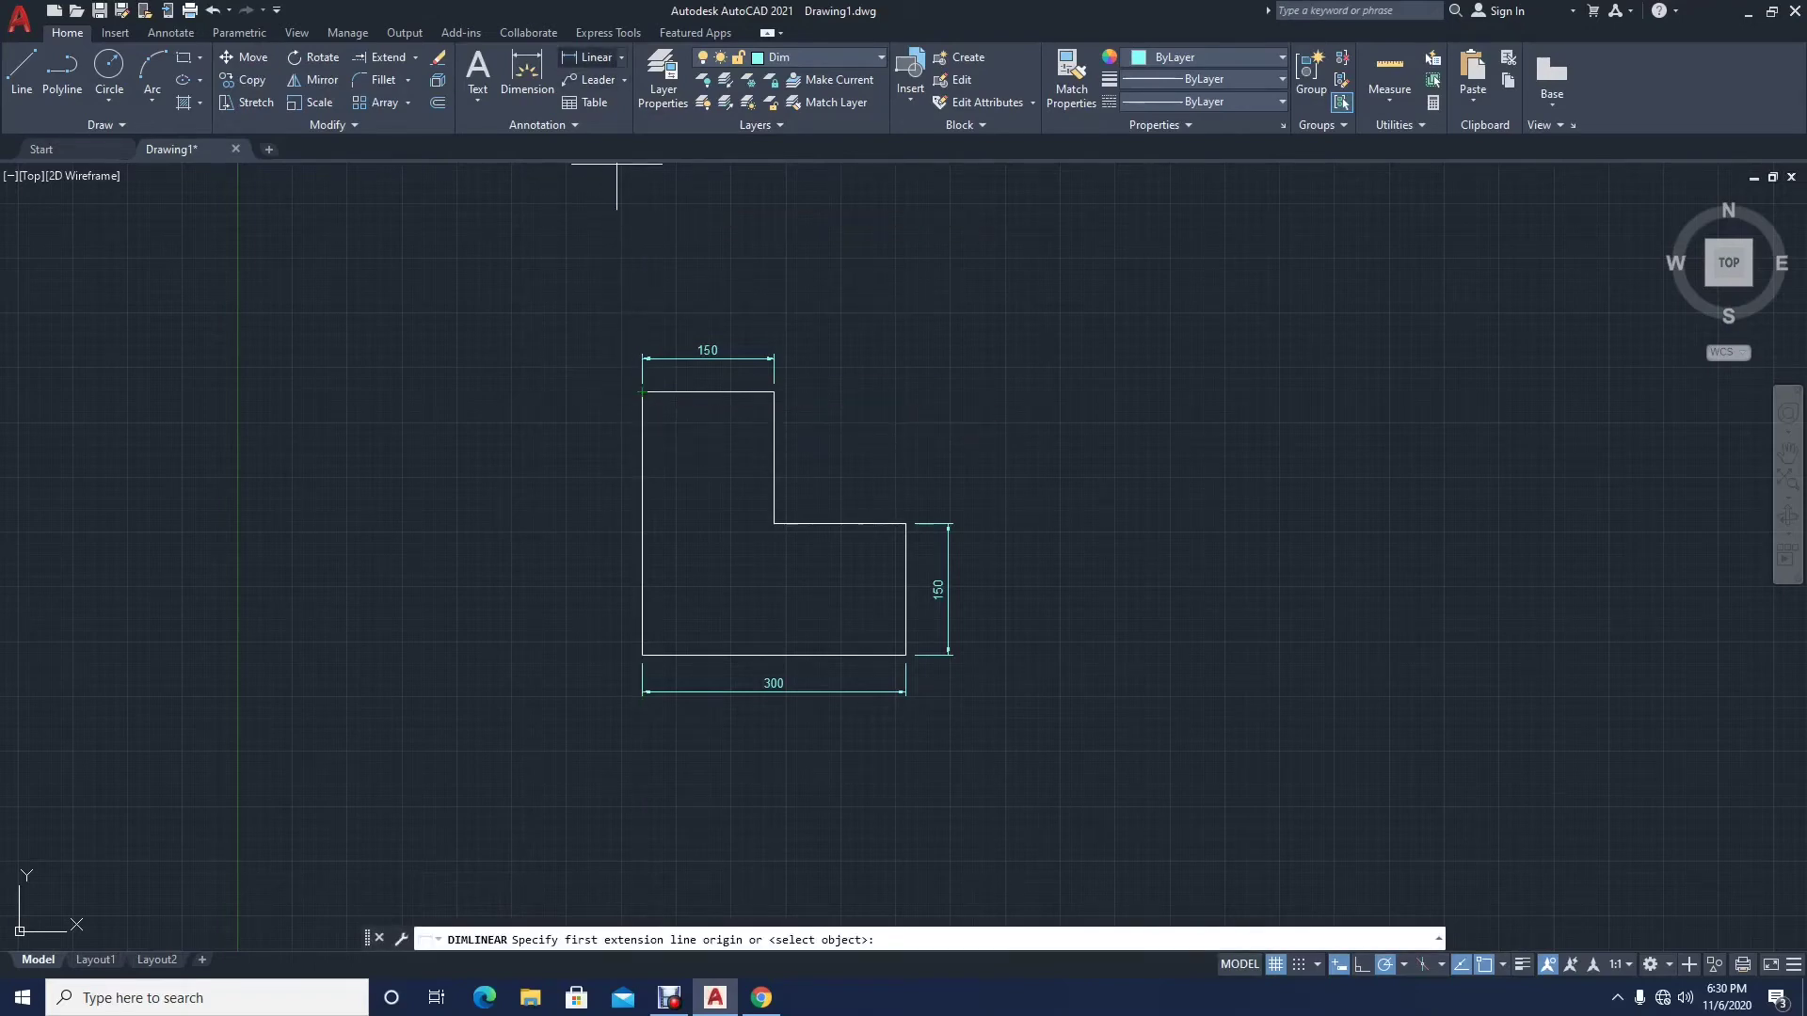
{"action": "left_click", "coordinate": [643, 392]}
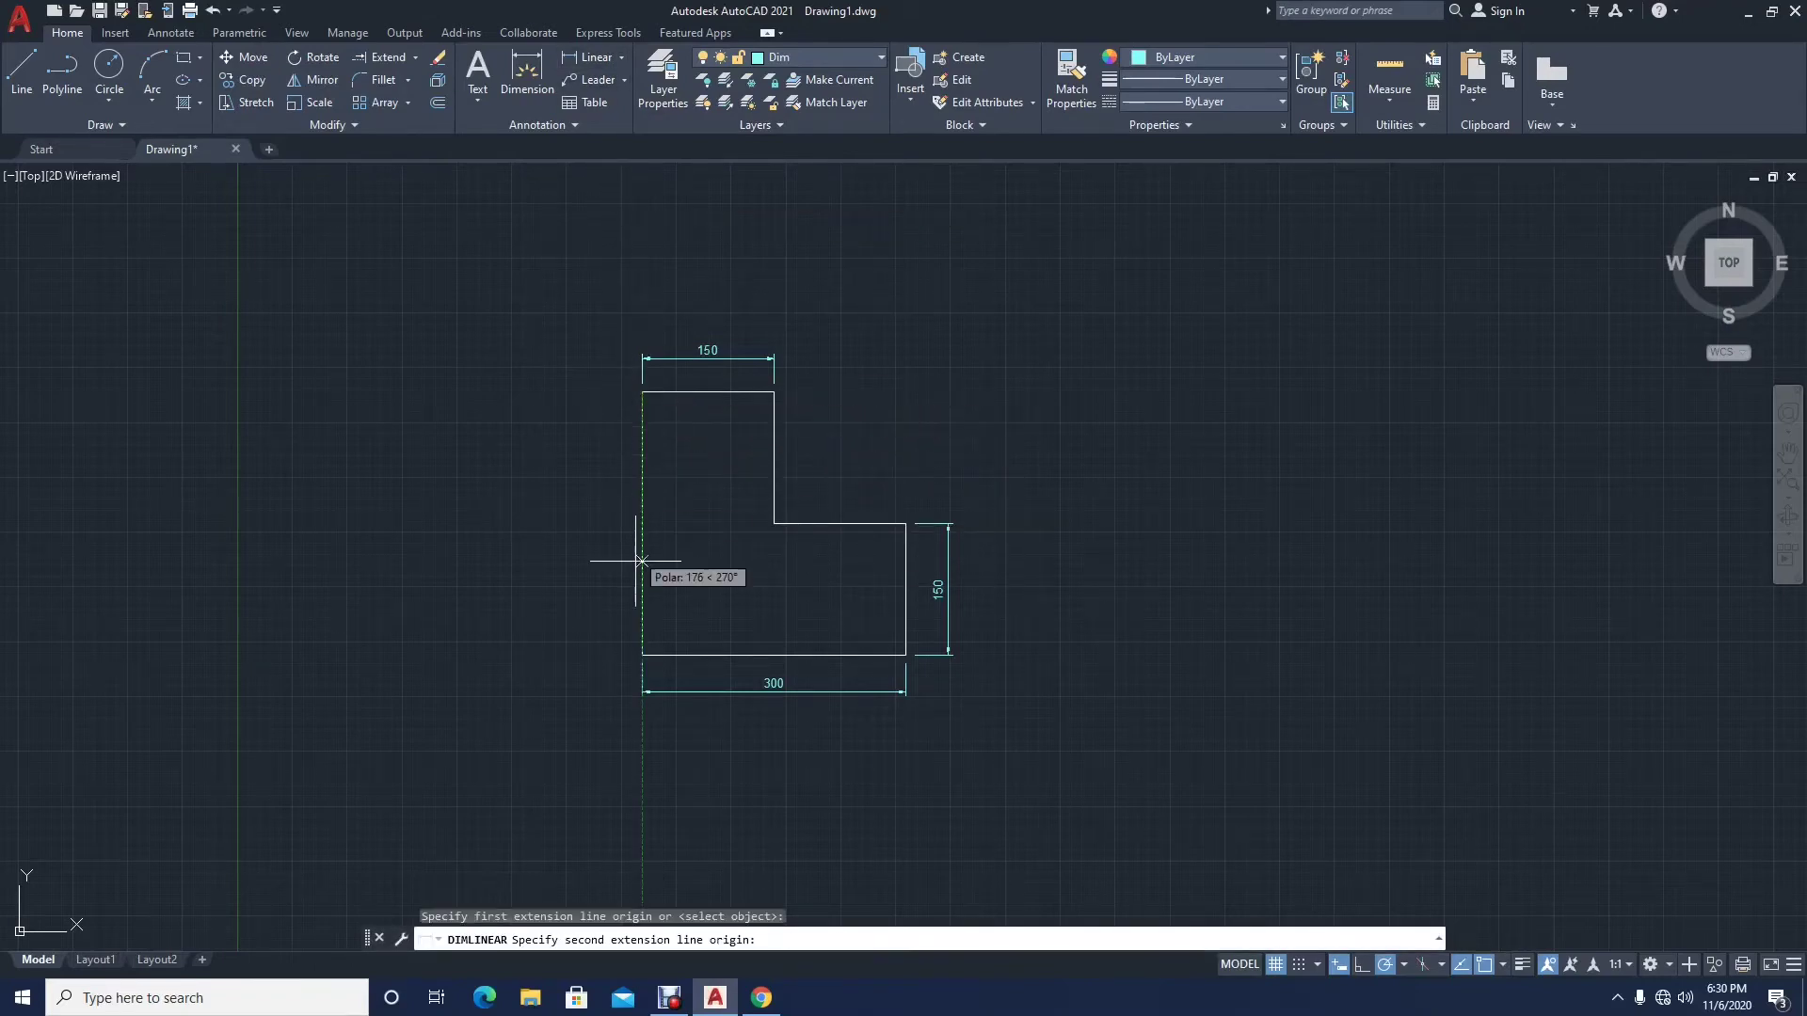
{"action": "left_click", "coordinate": [643, 655]}
{"action": "left_click", "coordinate": [595, 633]}
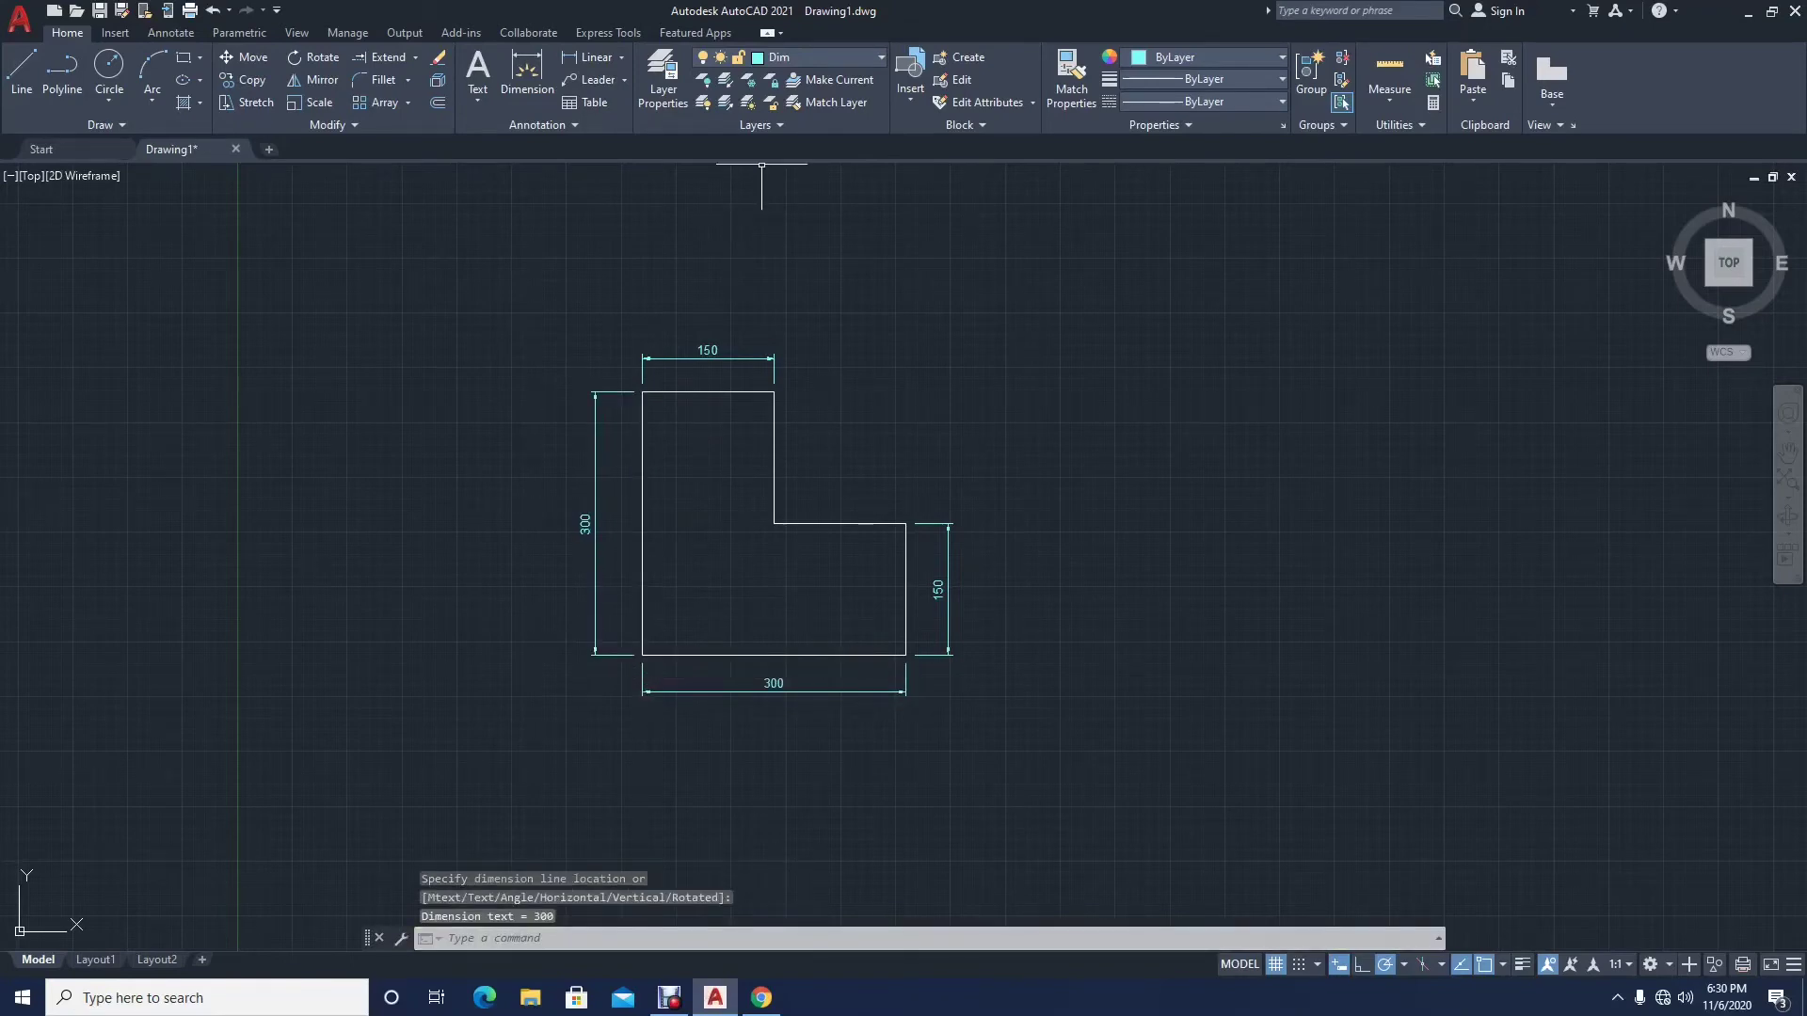
{"action": "key", "text": "Escape"}
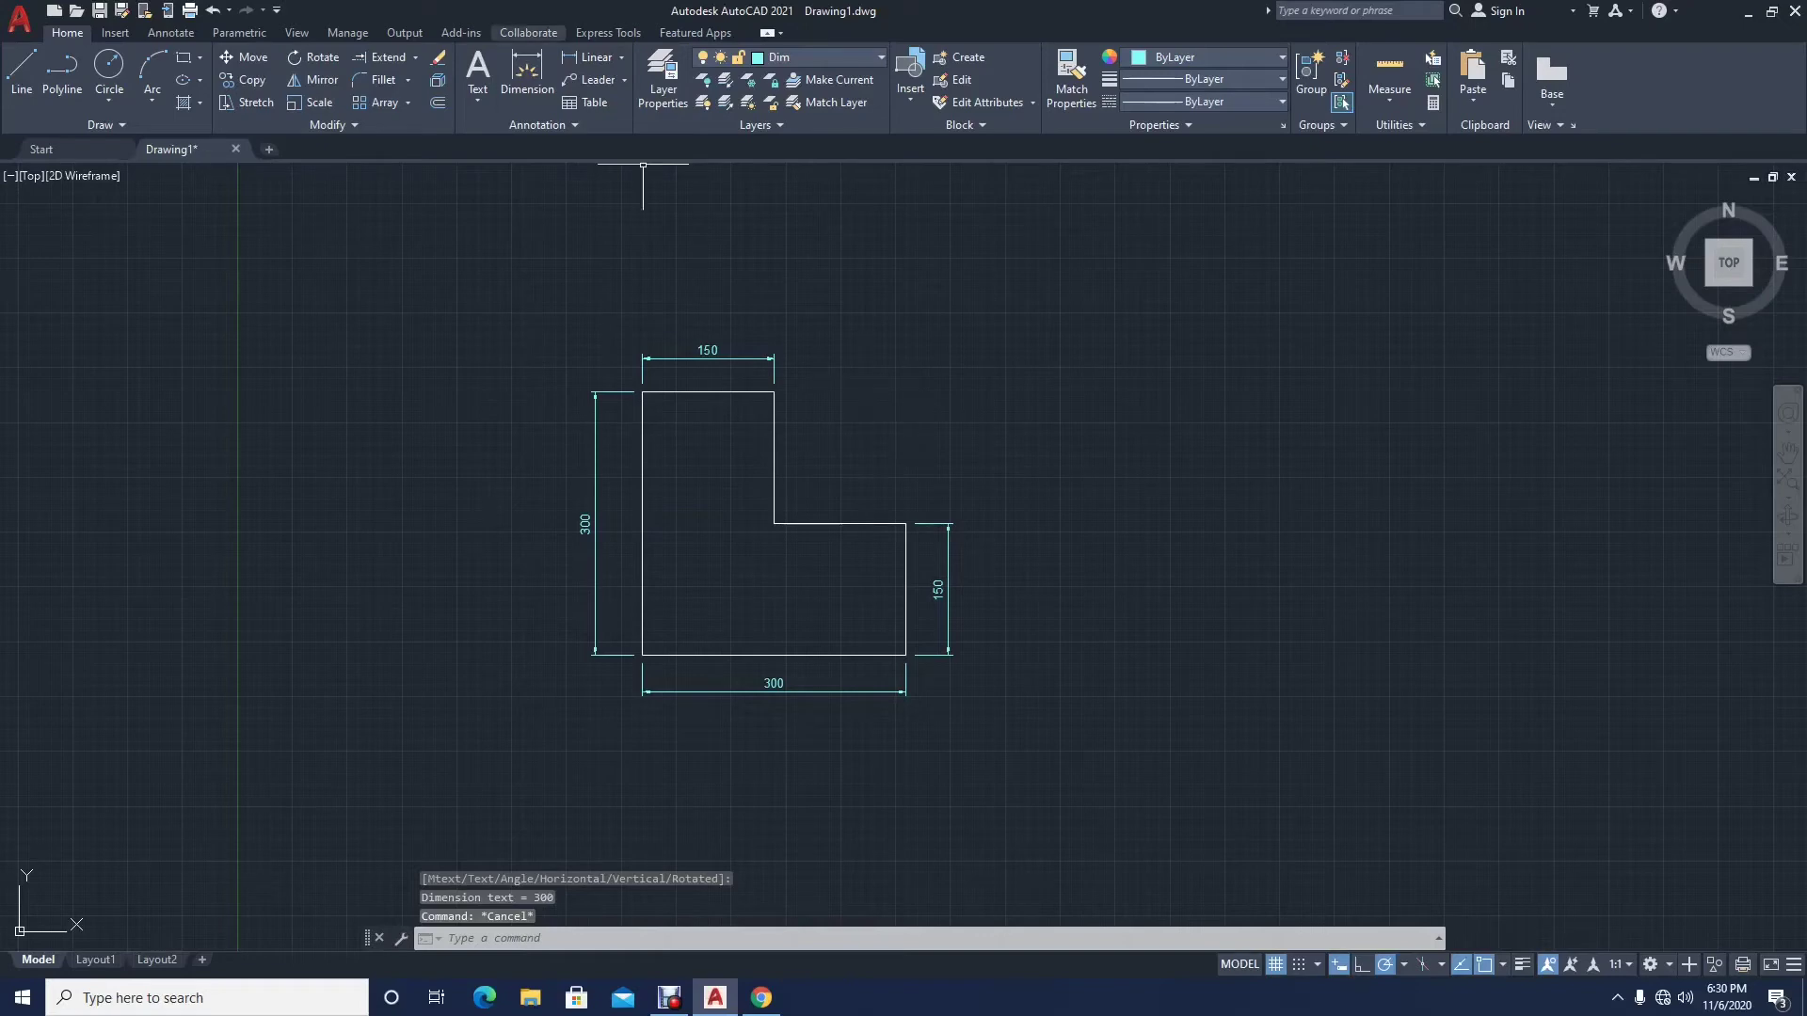
Step: Try a diagonal line on the Dim layer in the empty area beside the L-shape, and undo it
{"action": "left_click", "coordinate": [22, 74]}
{"action": "left_click", "coordinate": [994, 300]}
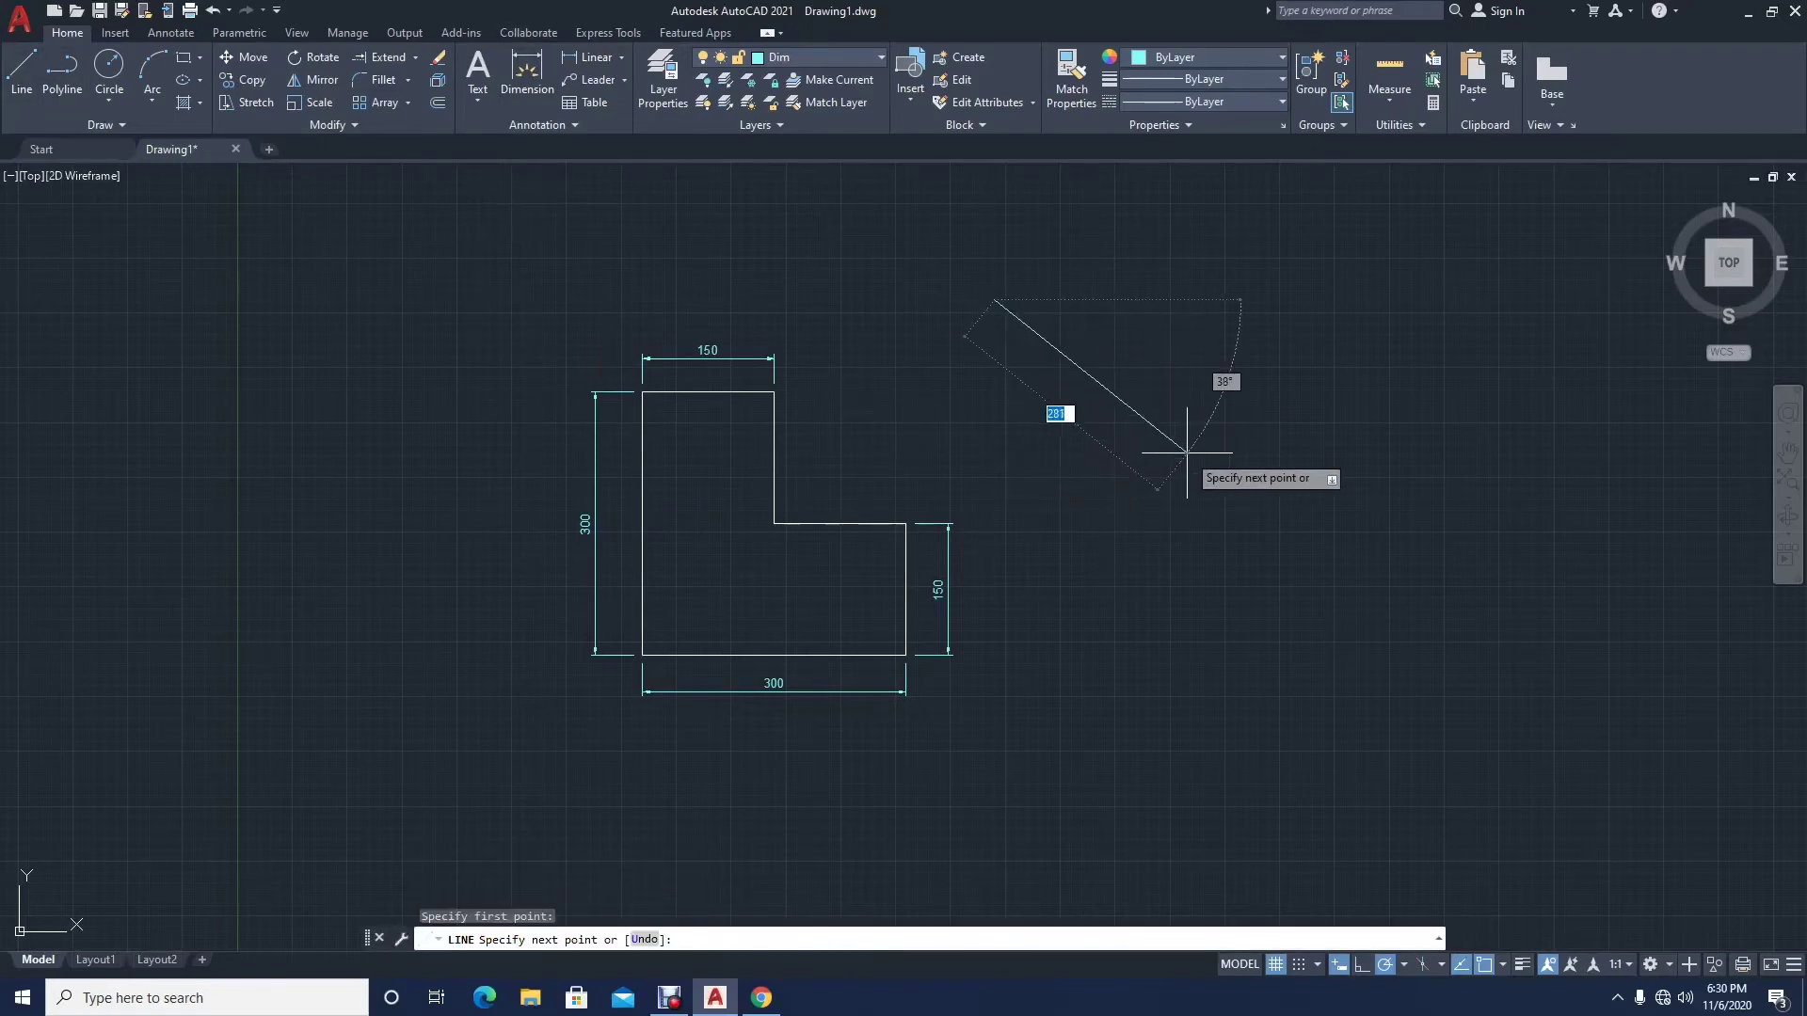
{"action": "left_click", "coordinate": [1188, 455]}
{"action": "key", "text": "Escape"}
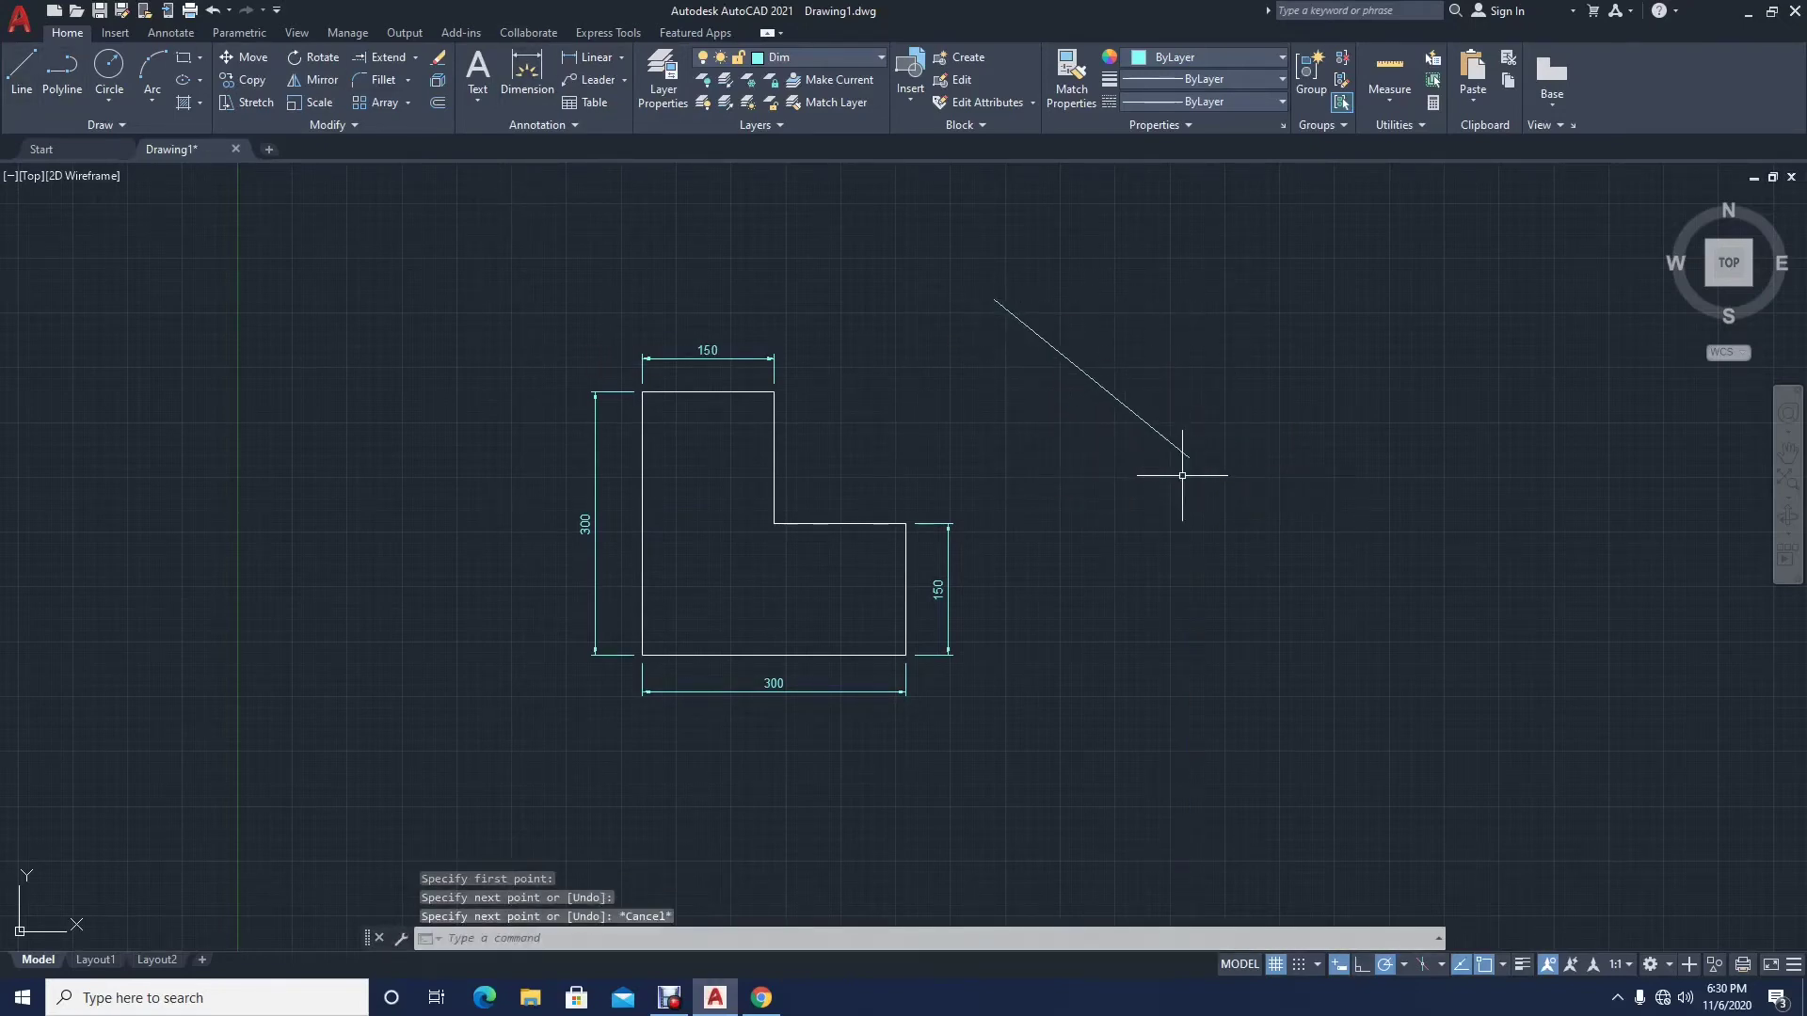
{"action": "key", "text": "ctrl+z"}
Step: Draw a right triangle about 170 wide on layer 0 in the empty area beside the L-shape
{"action": "left_click", "coordinate": [818, 57]}
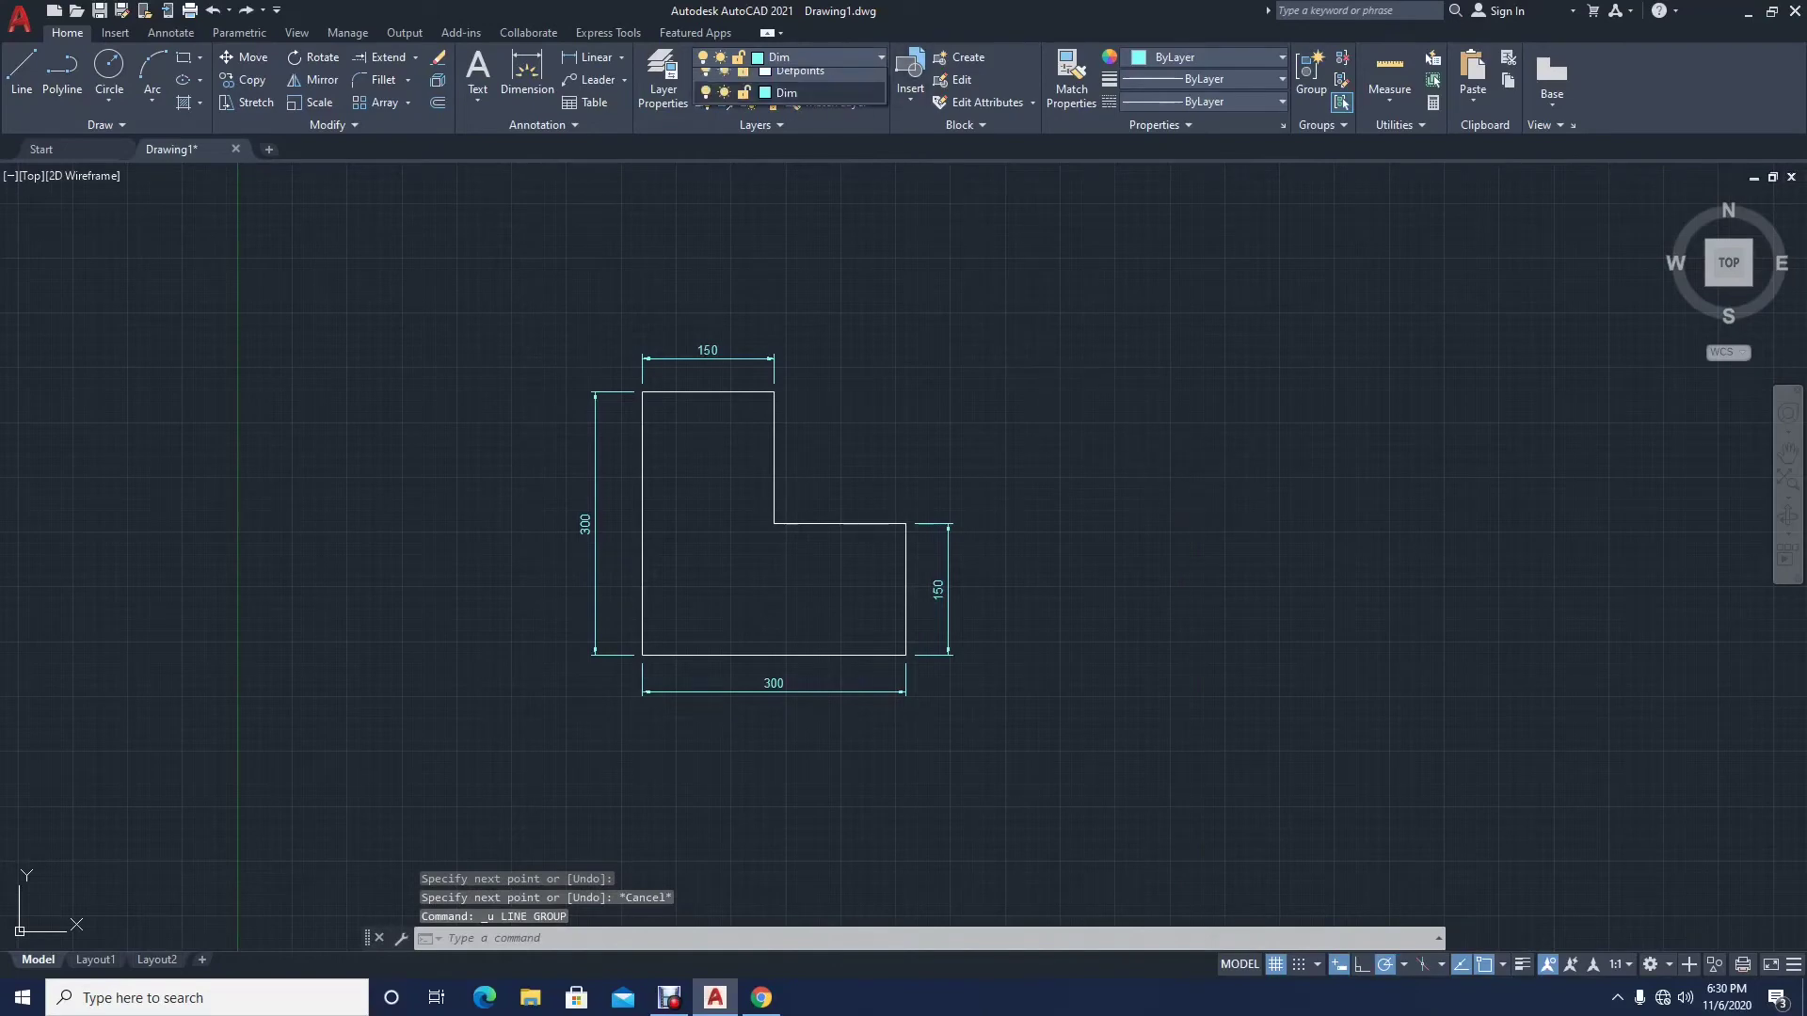
{"action": "left_click", "coordinate": [781, 79]}
{"action": "type", "text": "l"}
{"action": "key", "text": "Return"}
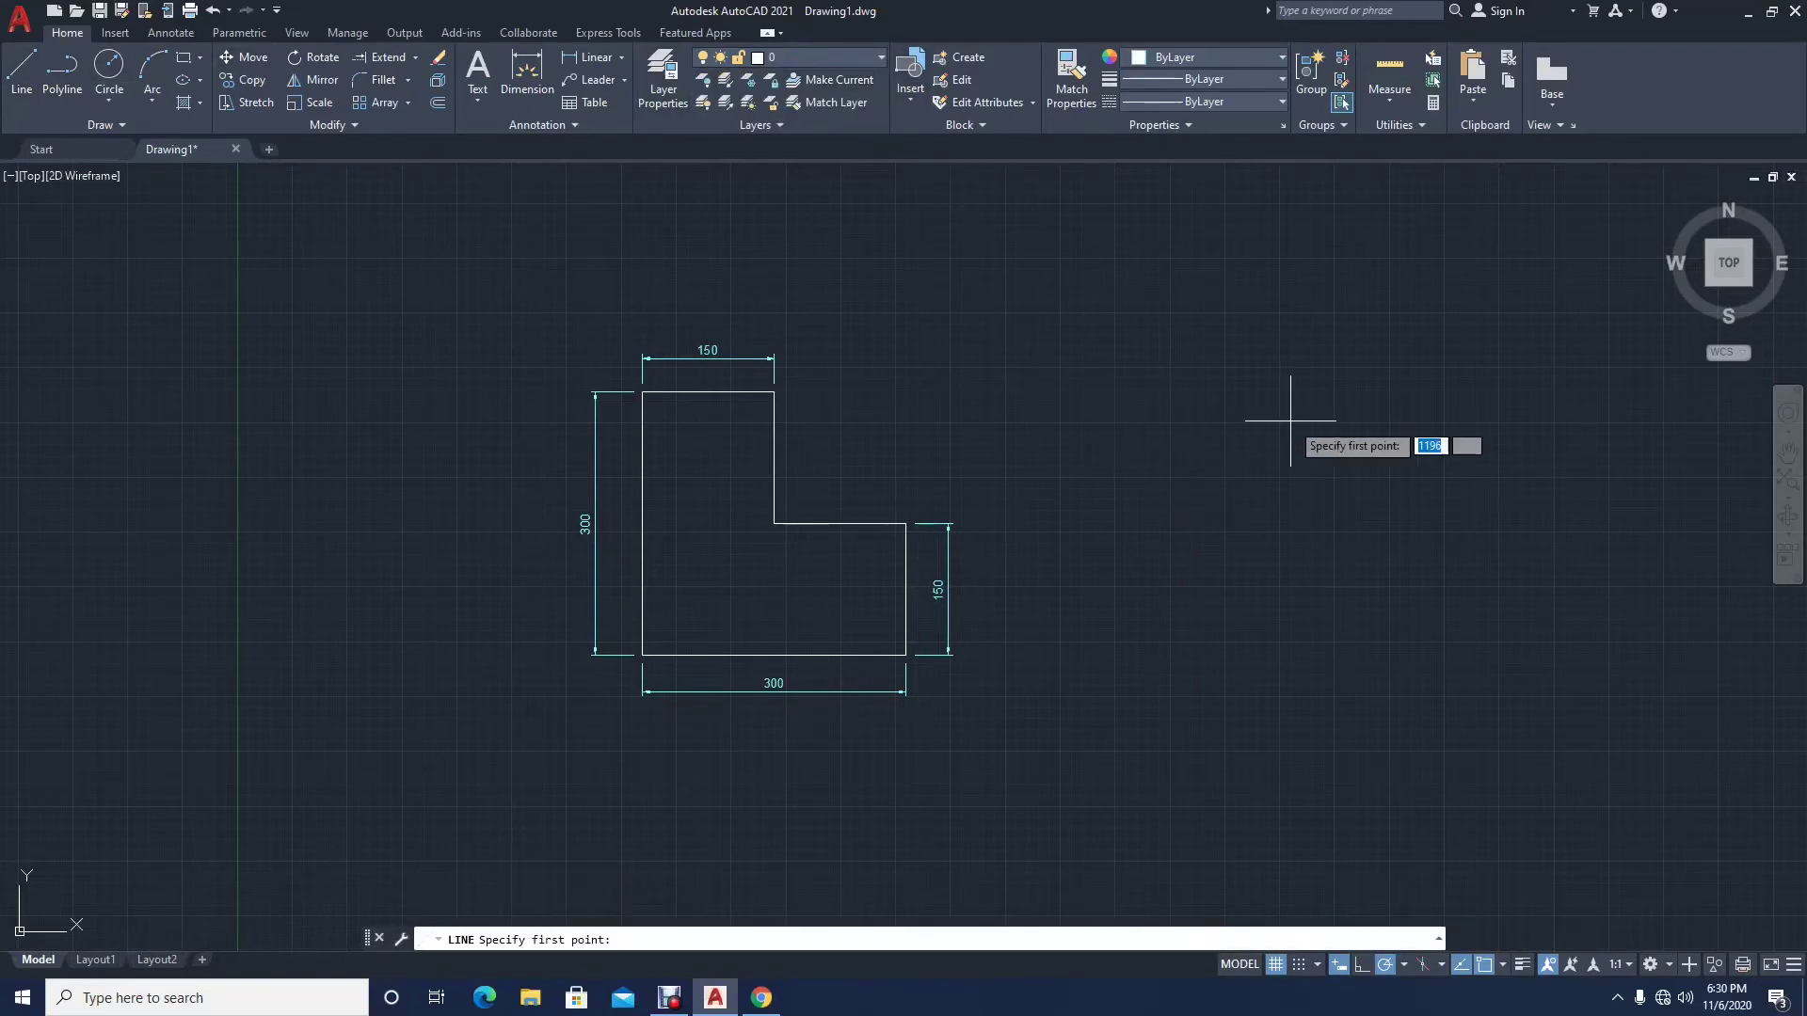
{"action": "left_click", "coordinate": [1253, 373]}
{"action": "left_click", "coordinate": [1253, 543]}
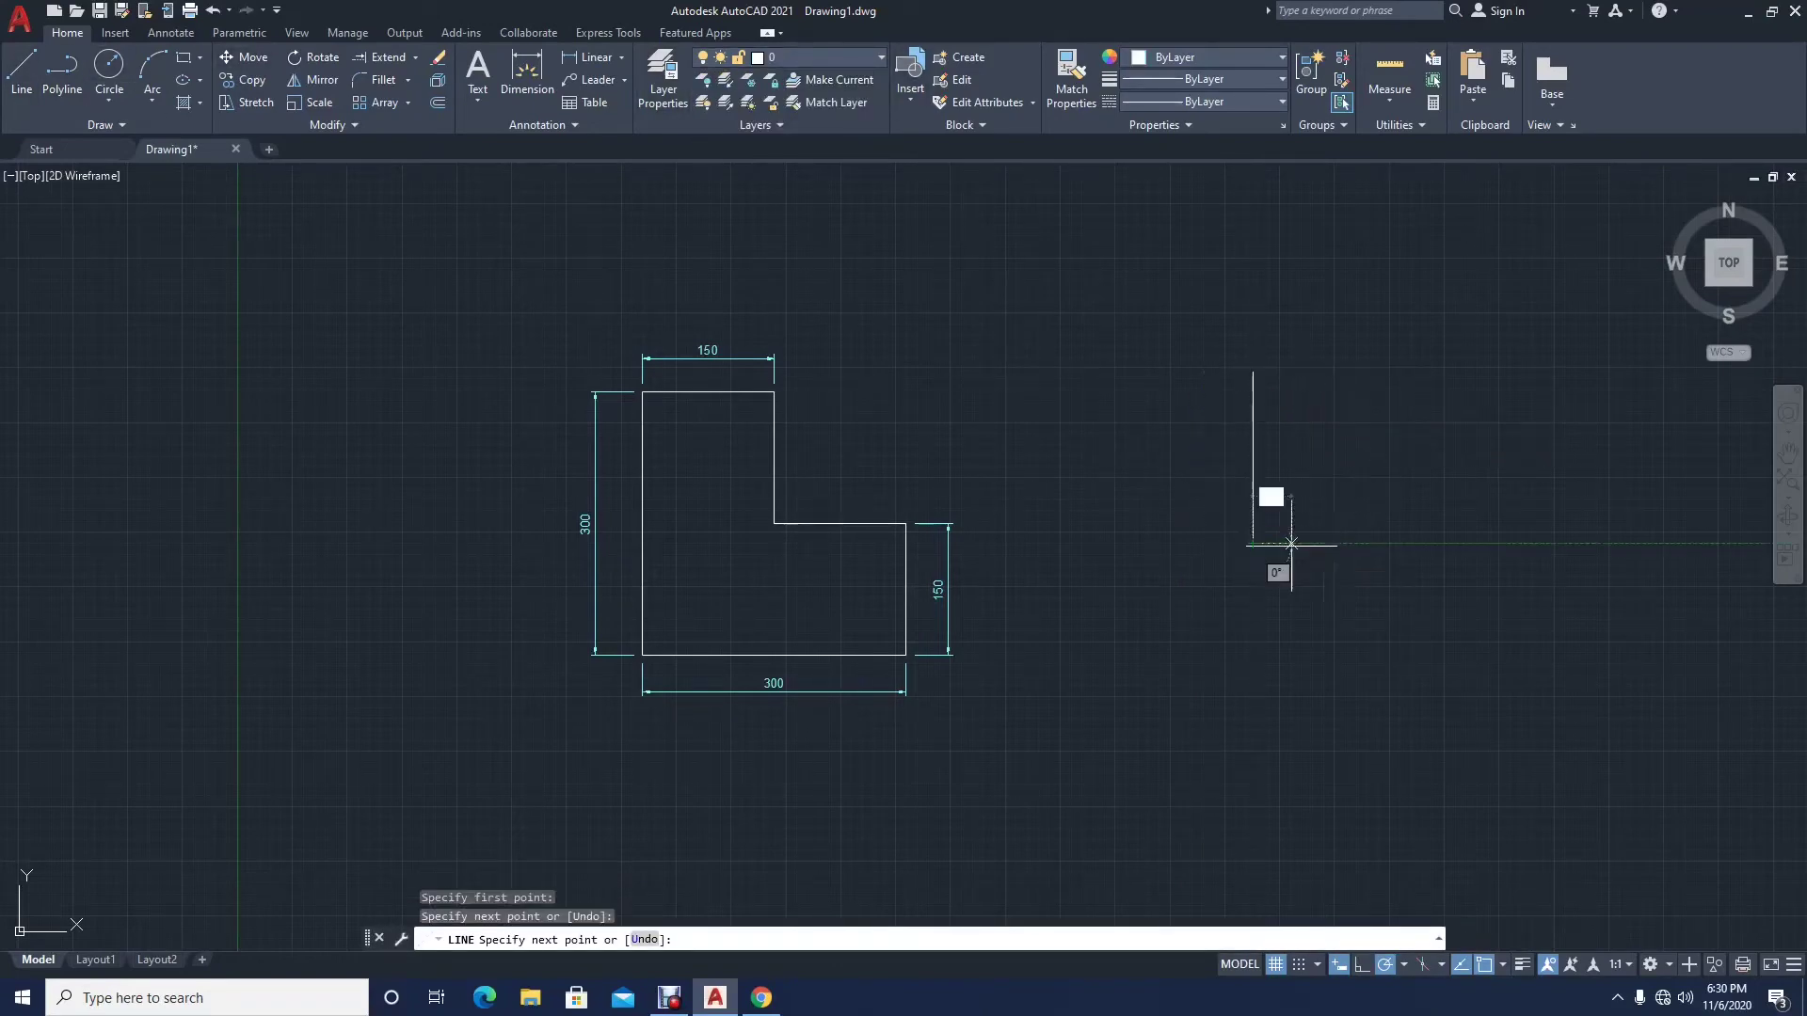
{"action": "left_click", "coordinate": [1402, 543]}
{"action": "left_click", "coordinate": [1253, 373]}
{"action": "key", "text": "Escape"}
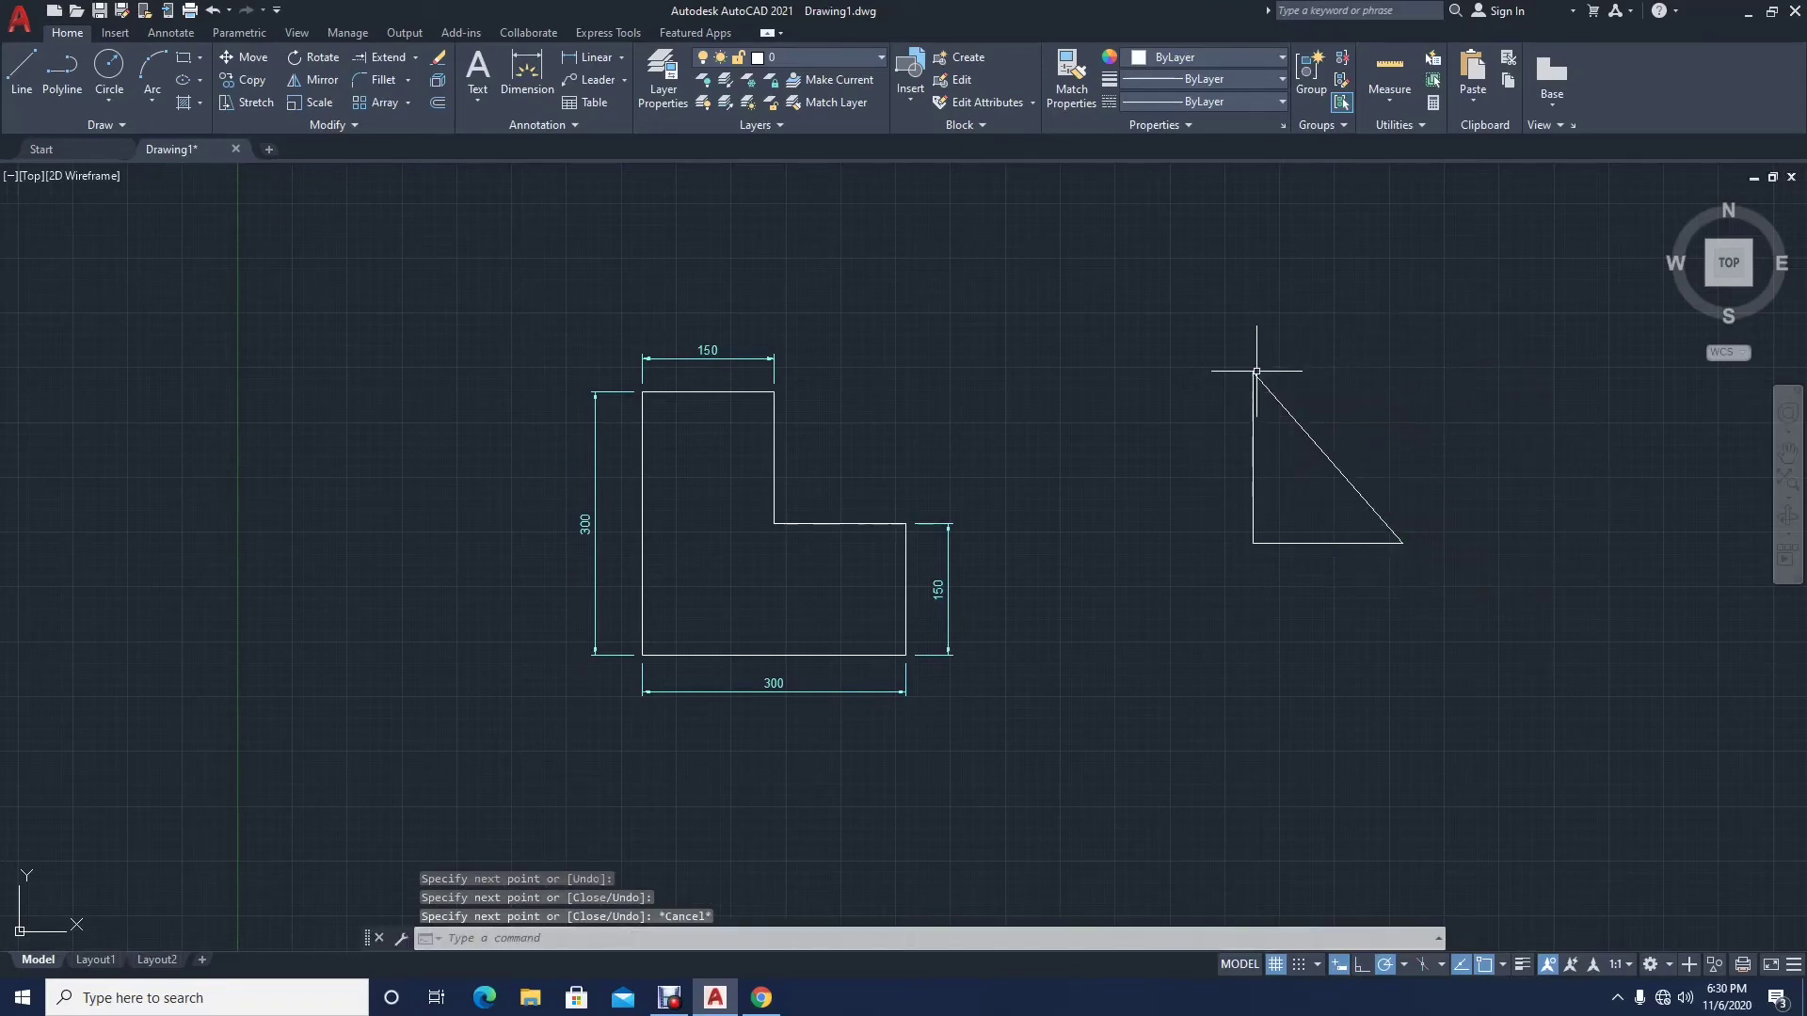
{"action": "left_click", "coordinate": [593, 57]}
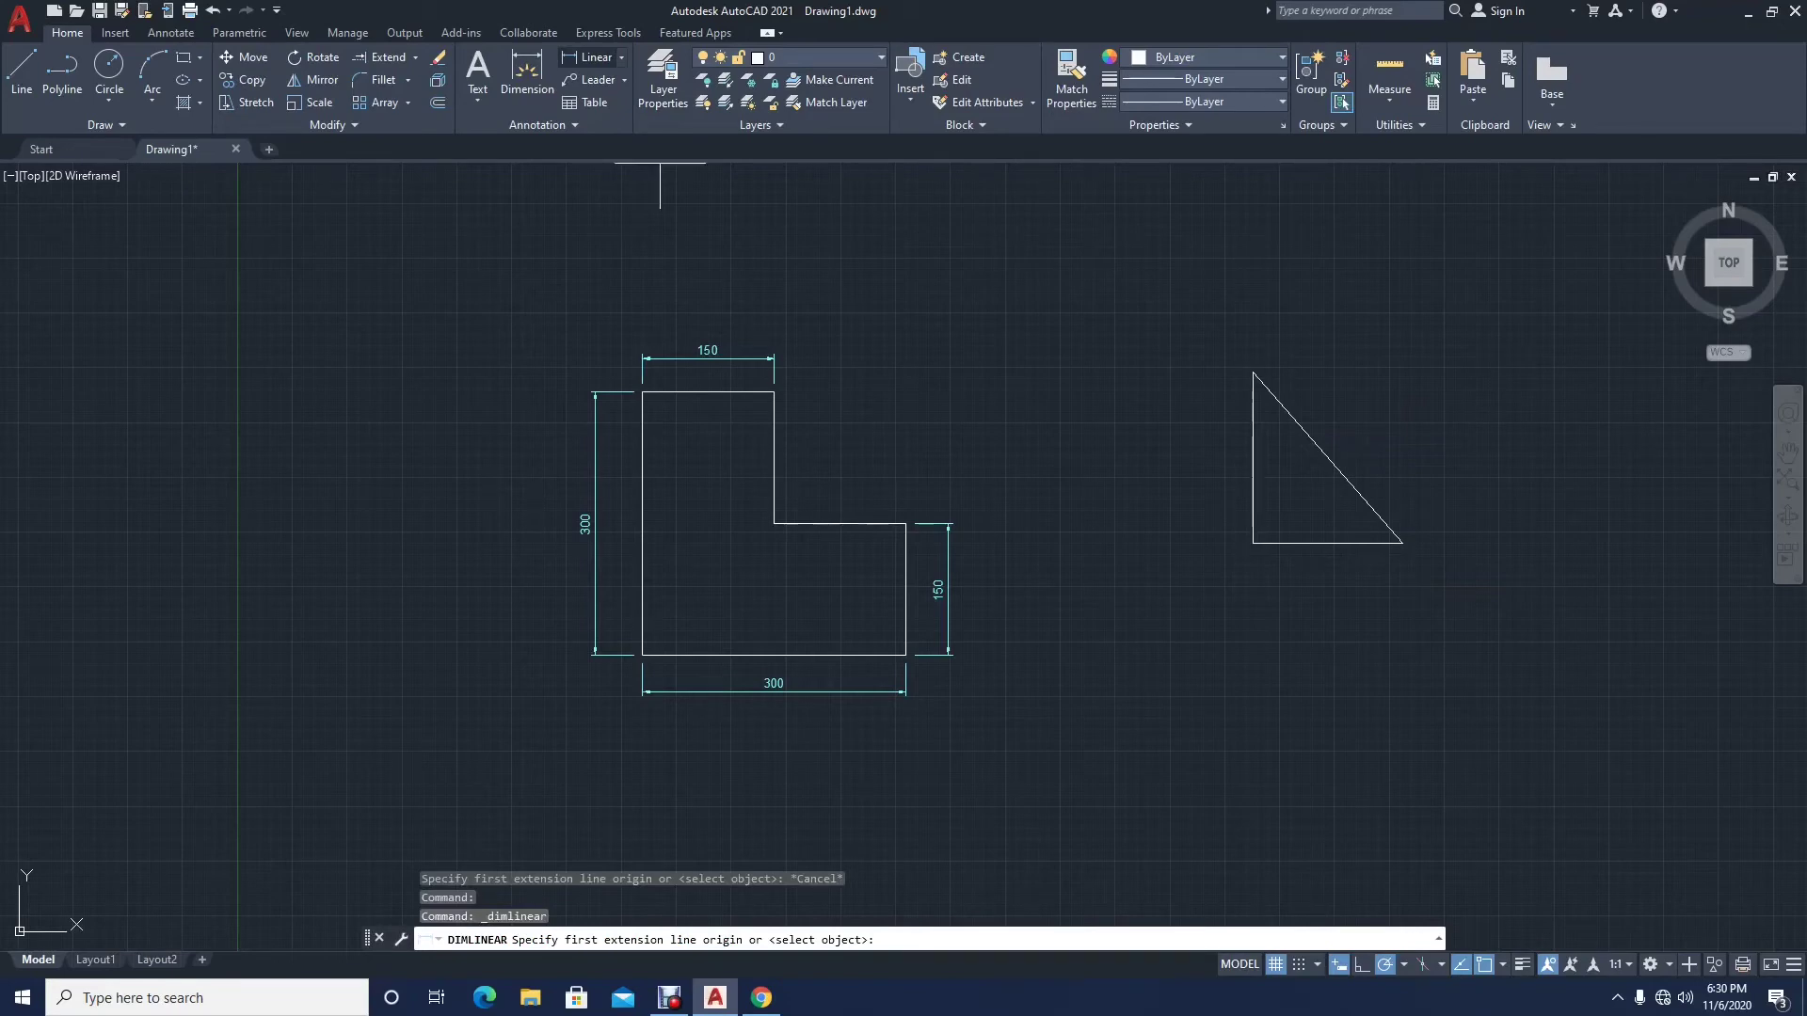
{"action": "left_click", "coordinate": [1253, 372]}
{"action": "left_click", "coordinate": [1402, 543]}
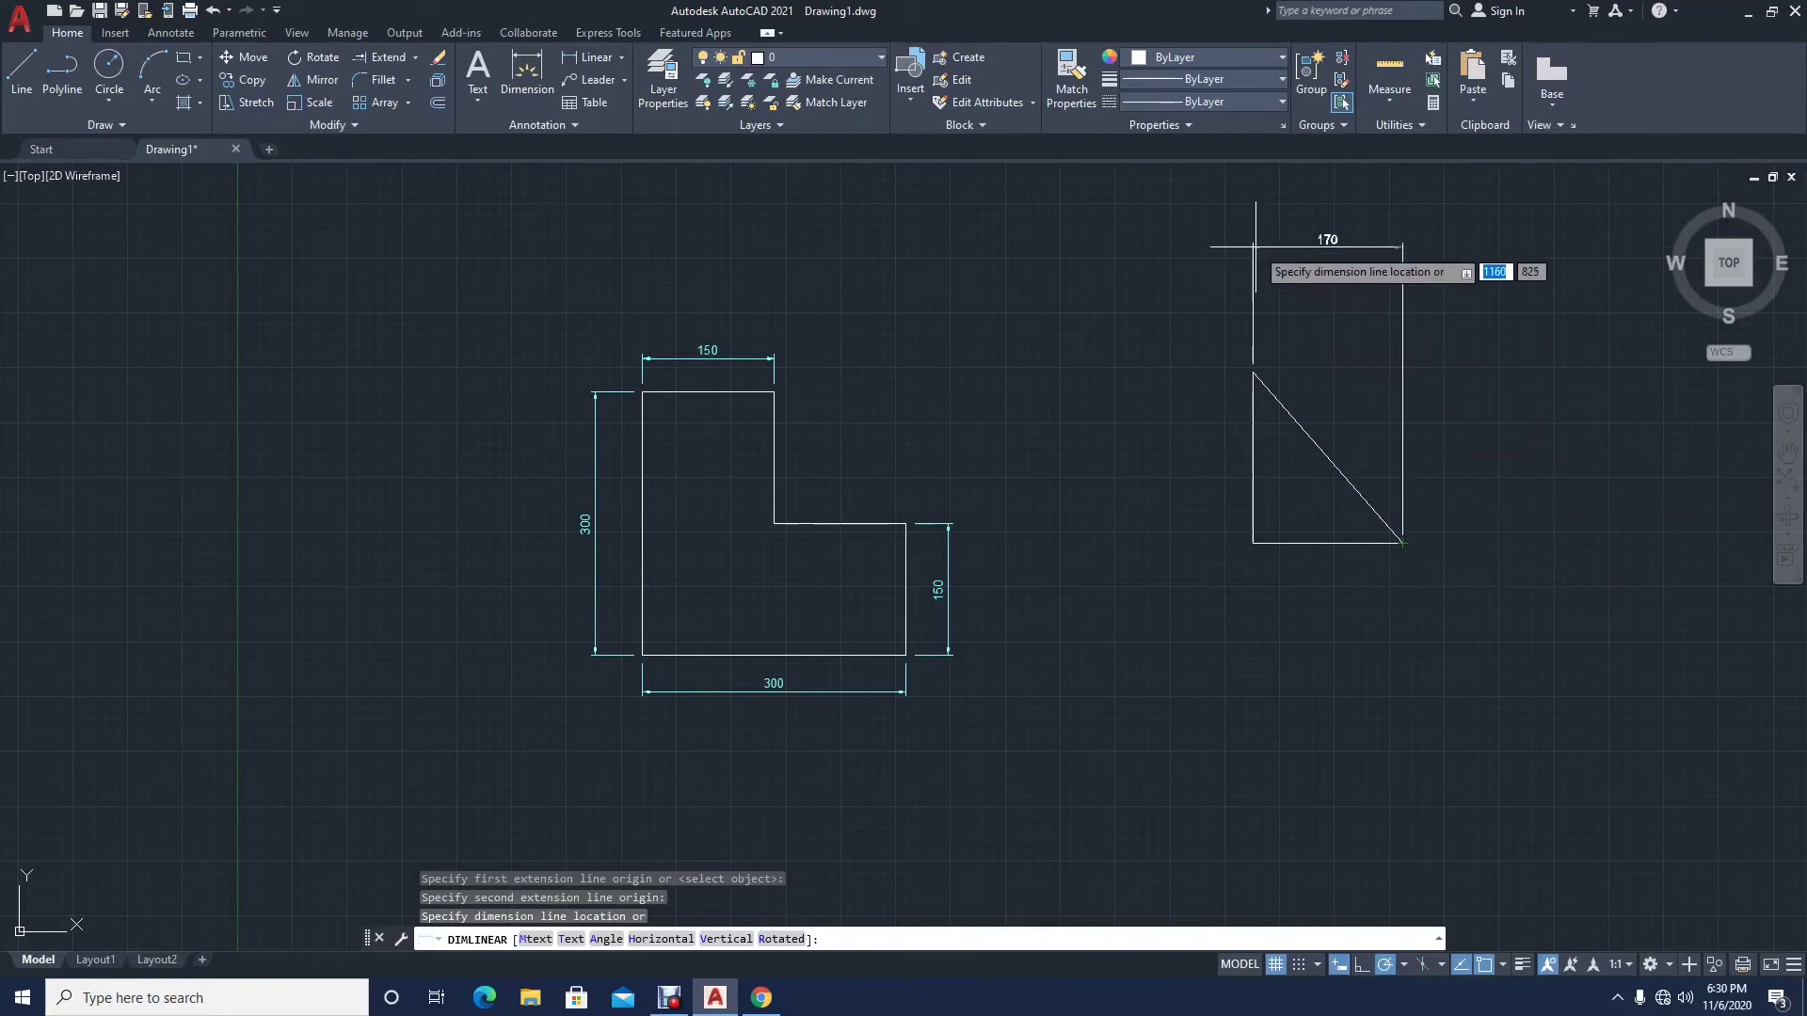
{"action": "key", "text": "Escape"}
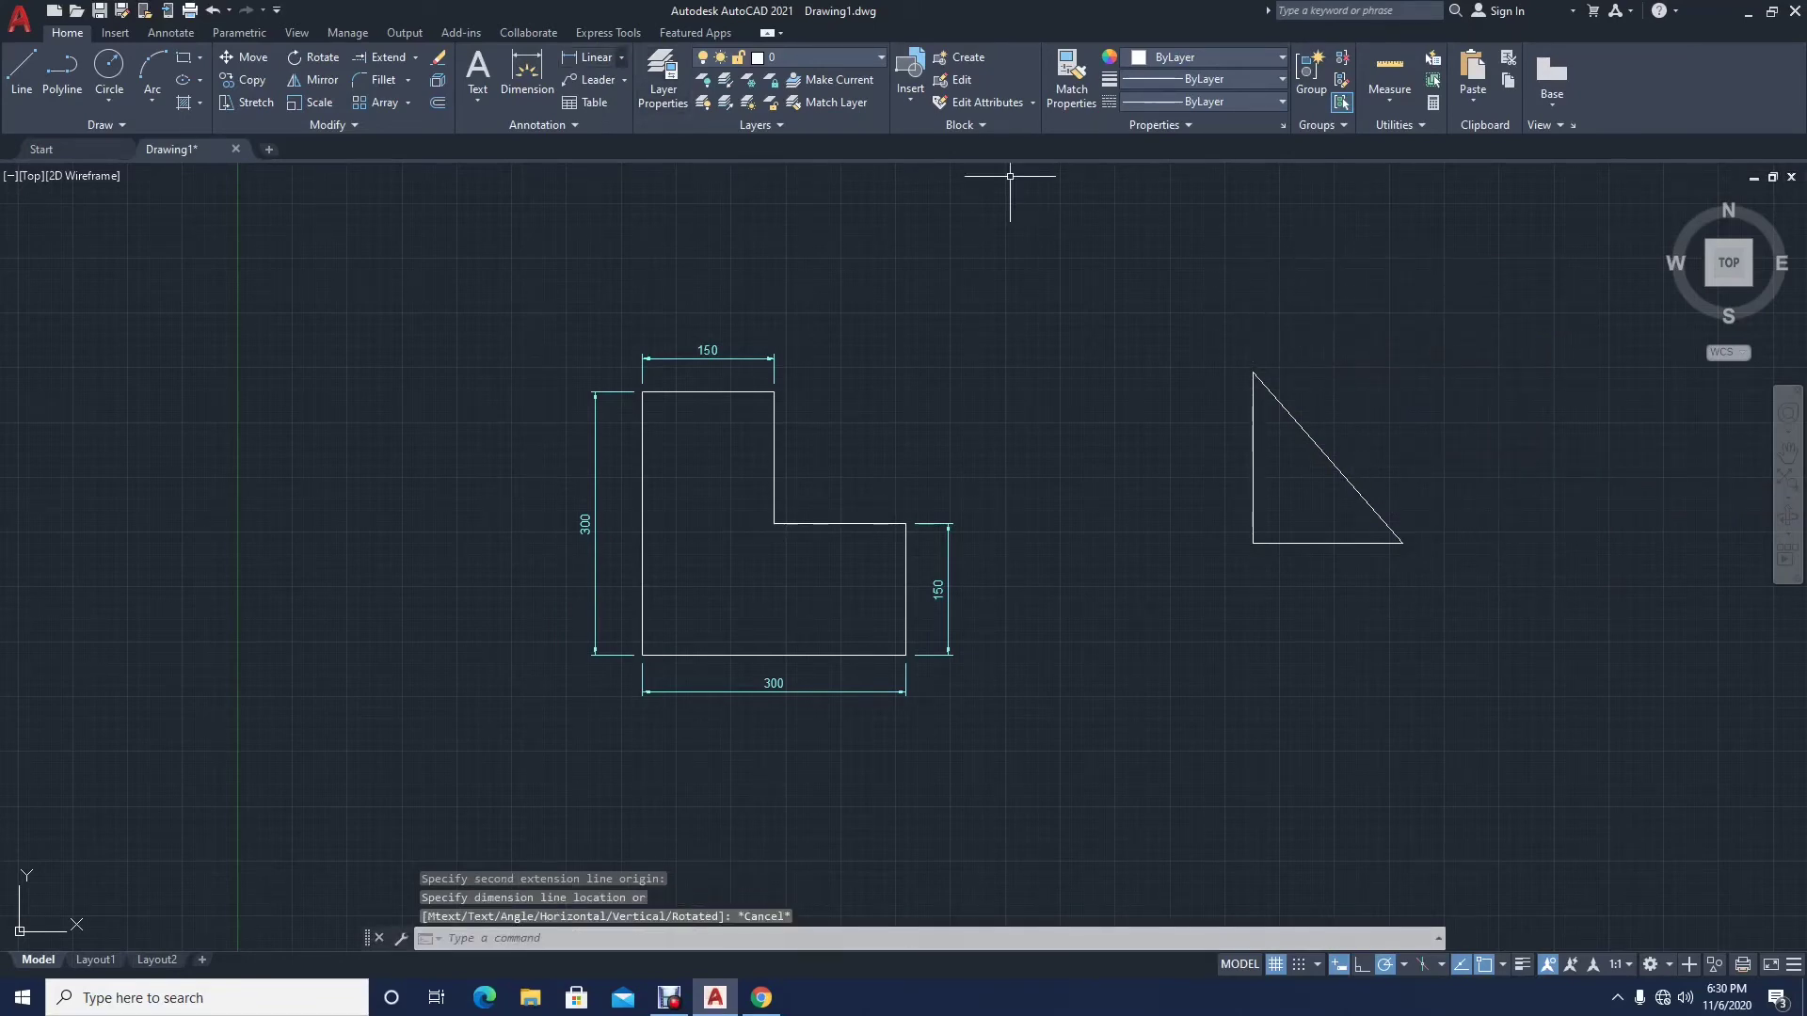
Step: Add an aligned dimension to the triangle's sloping side, placed just outside the triangle and parallel to that side
{"action": "left_click", "coordinate": [621, 57]}
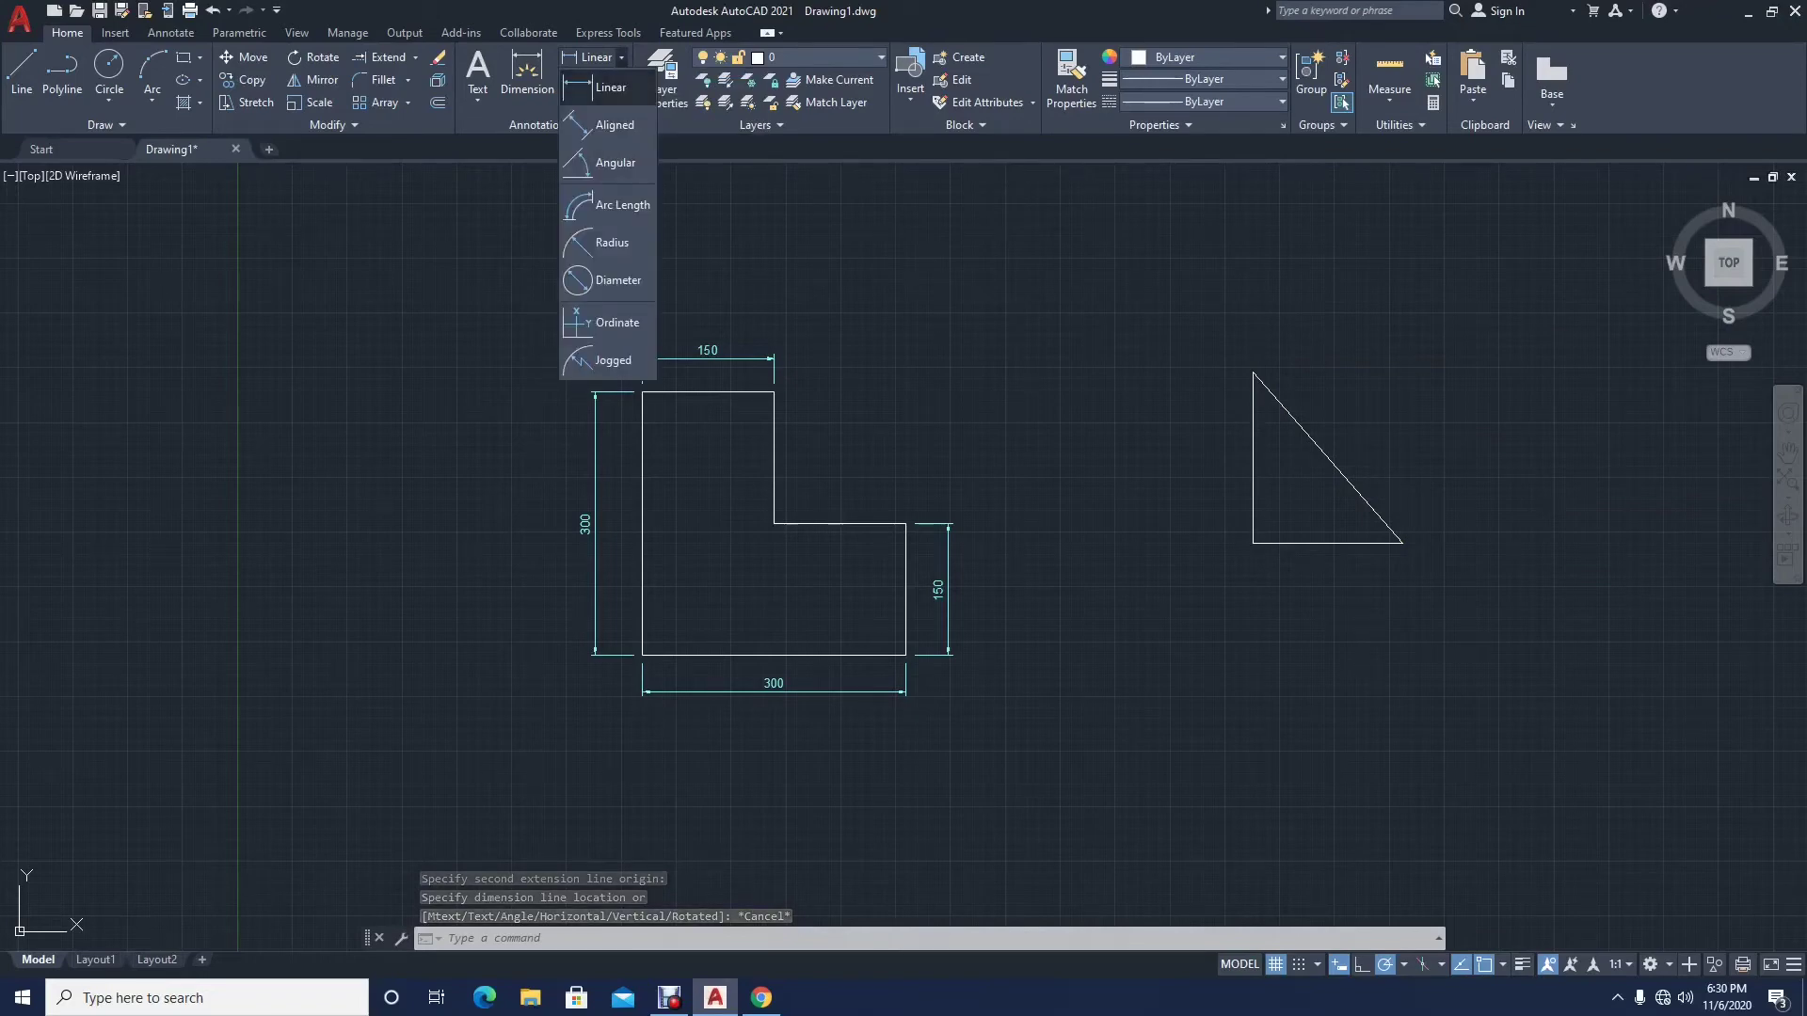
{"action": "left_click", "coordinate": [613, 124]}
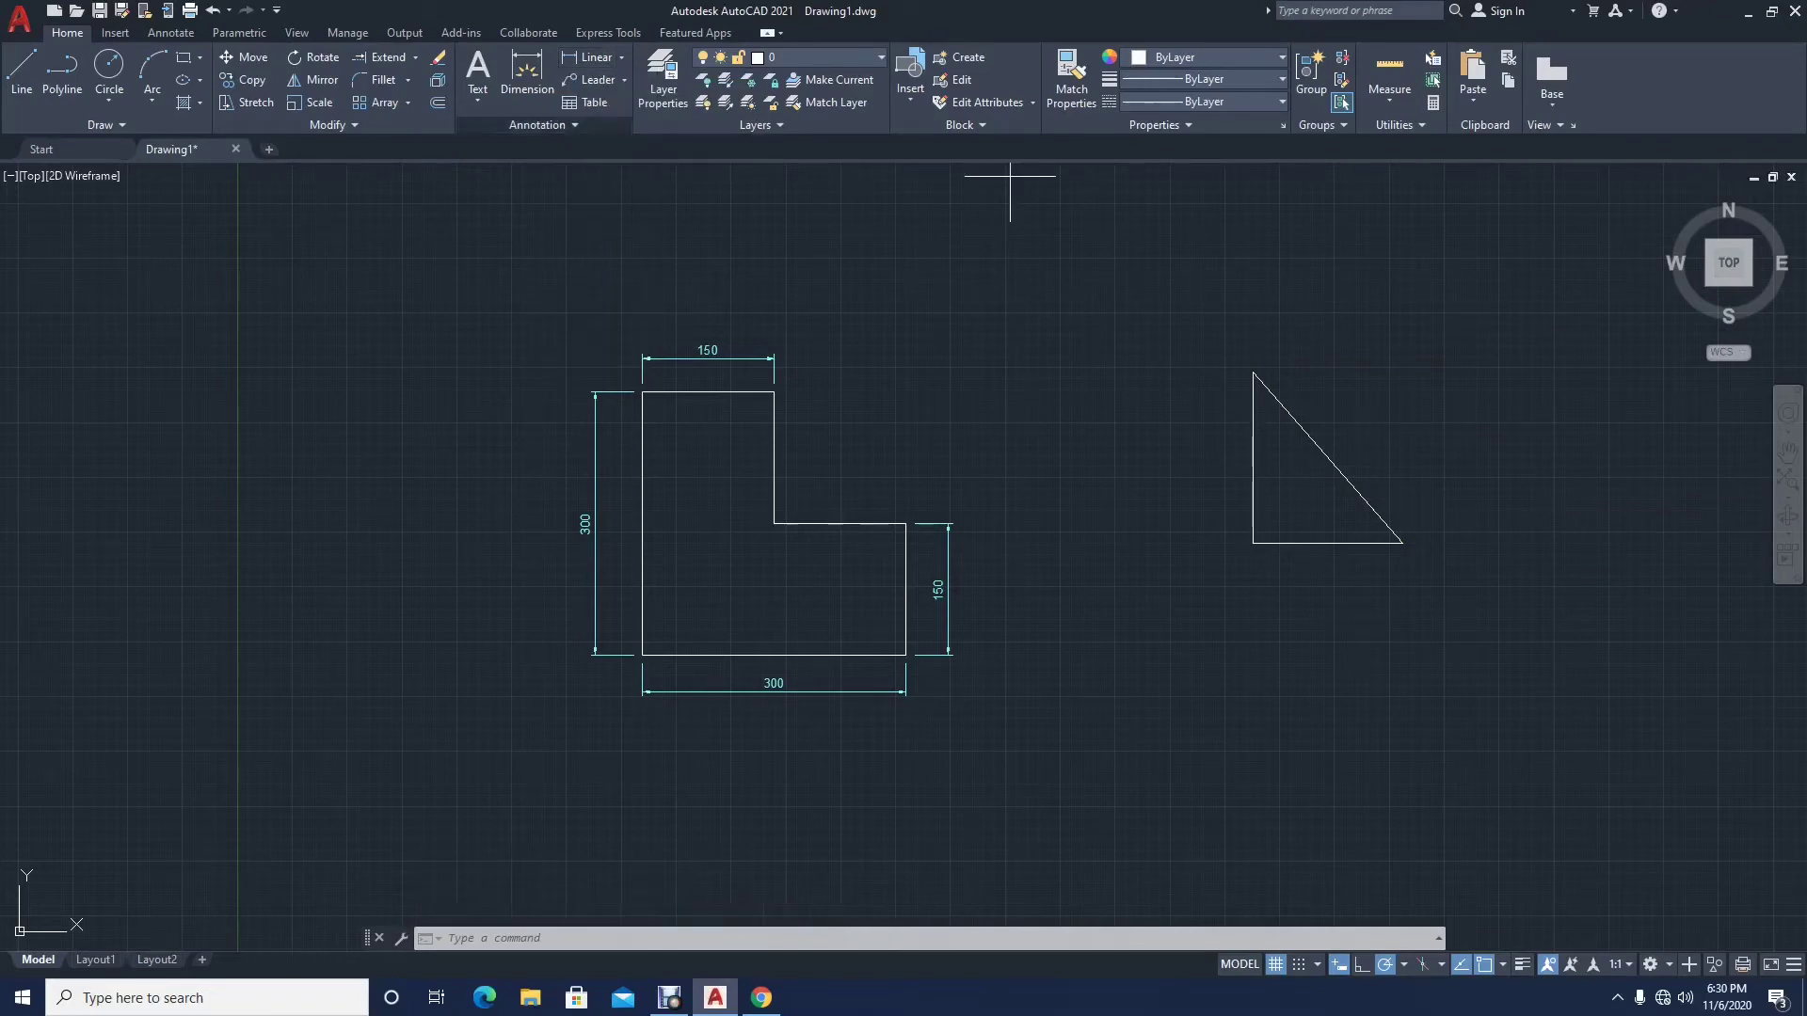
{"action": "left_click", "coordinate": [1253, 373]}
{"action": "left_click", "coordinate": [1401, 538]}
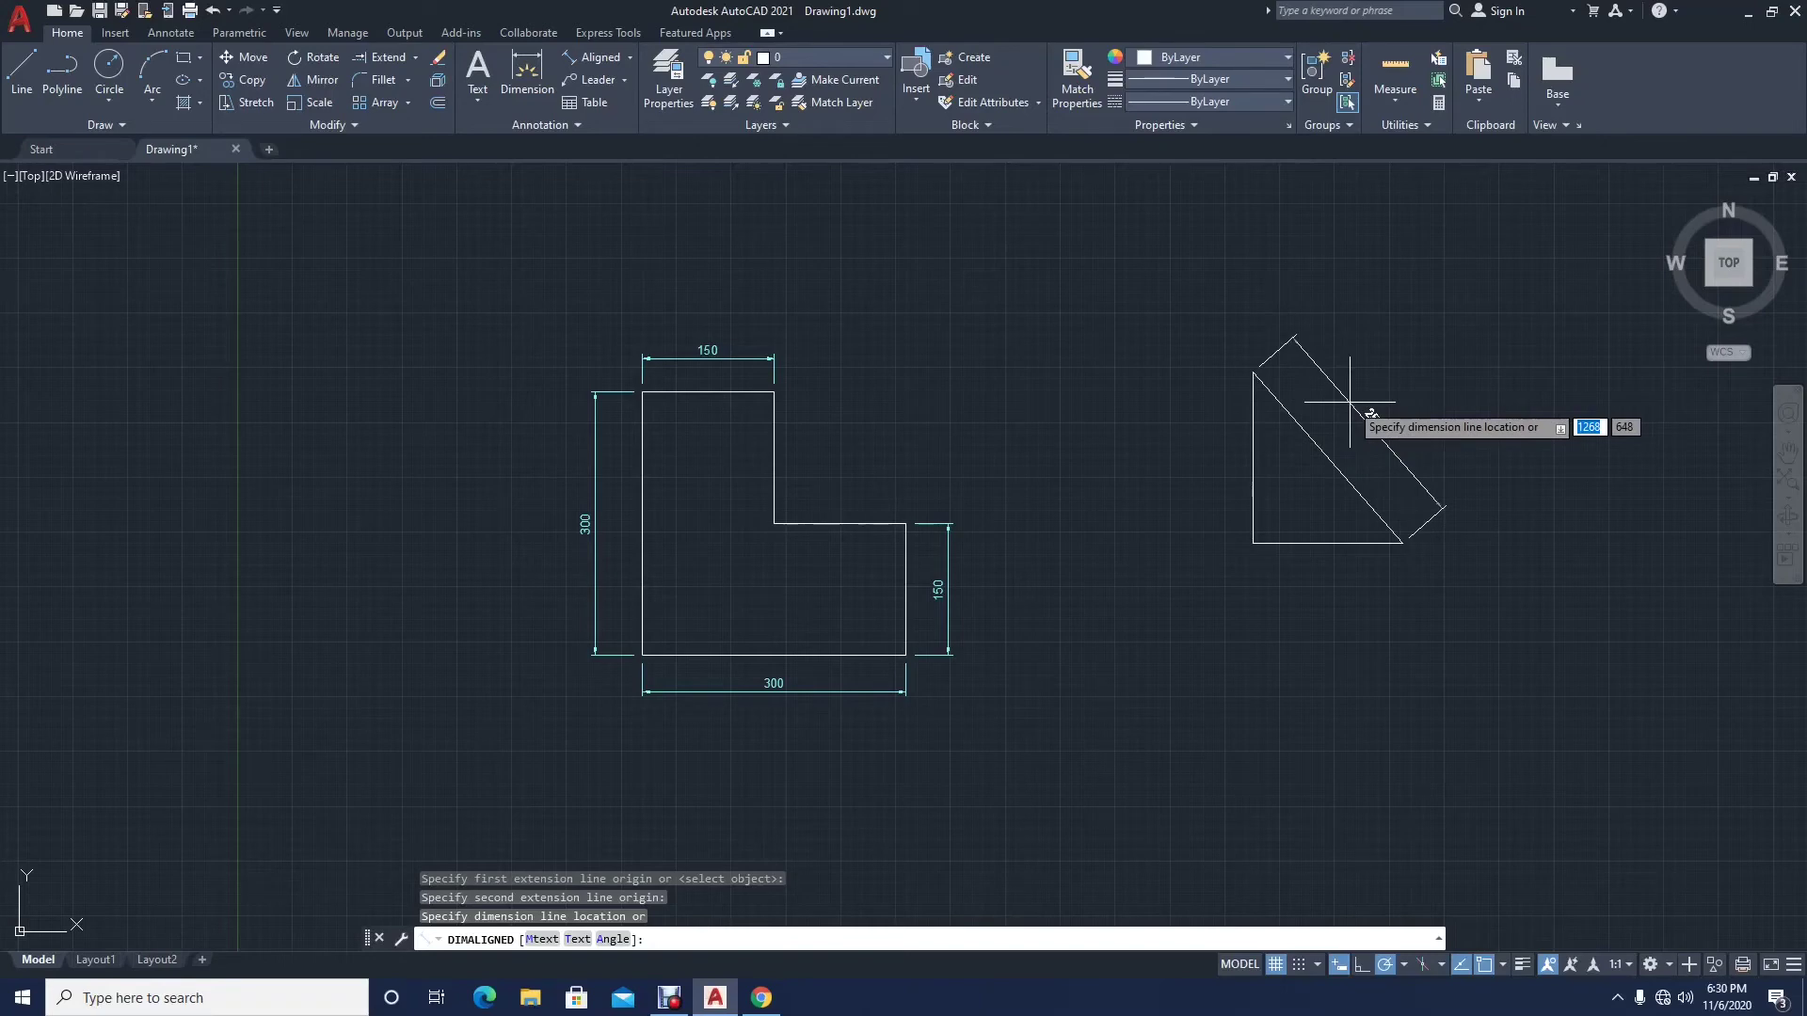
{"action": "scroll", "coordinate": [1346, 409], "scroll_direction": "up", "scroll_amount": 3}
{"action": "scroll", "coordinate": [1336, 426], "scroll_direction": "down", "scroll_amount": 1}
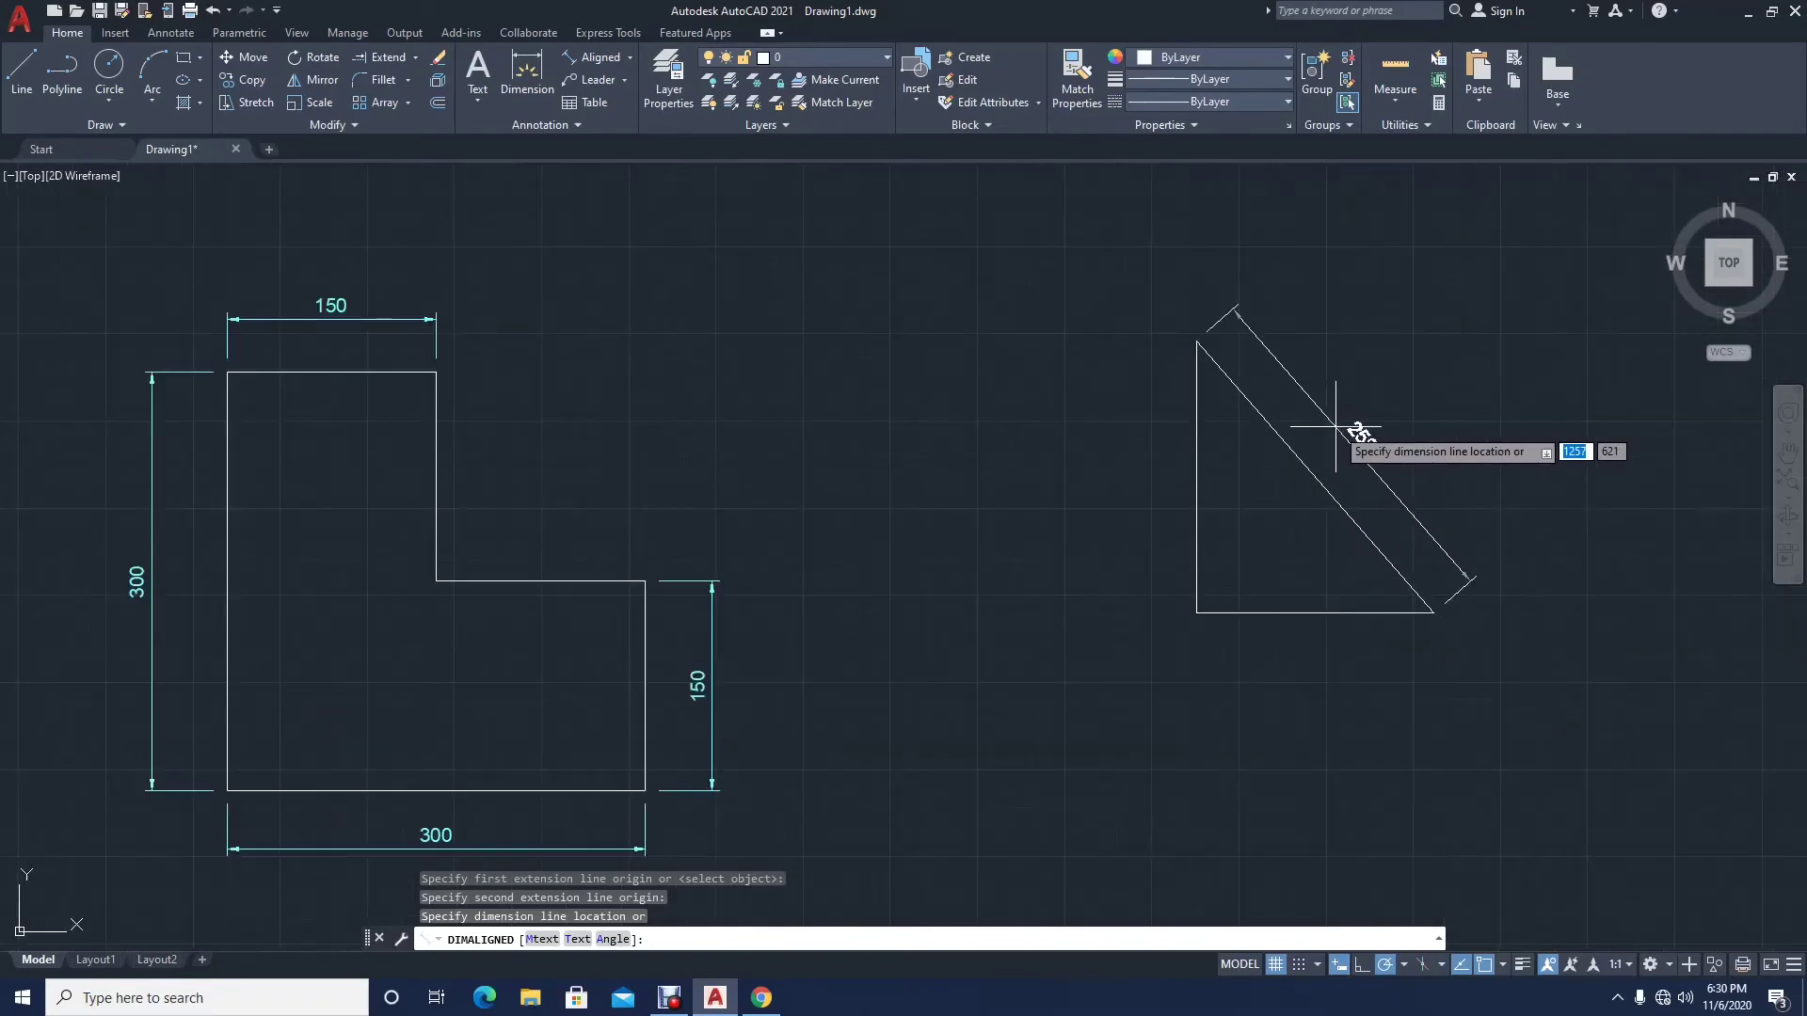
{"action": "left_click", "coordinate": [1335, 426]}
Step: Move the triangle's aligned dimension to the Dim layer
{"action": "left_click", "coordinate": [1313, 400]}
{"action": "left_click", "coordinate": [829, 58]}
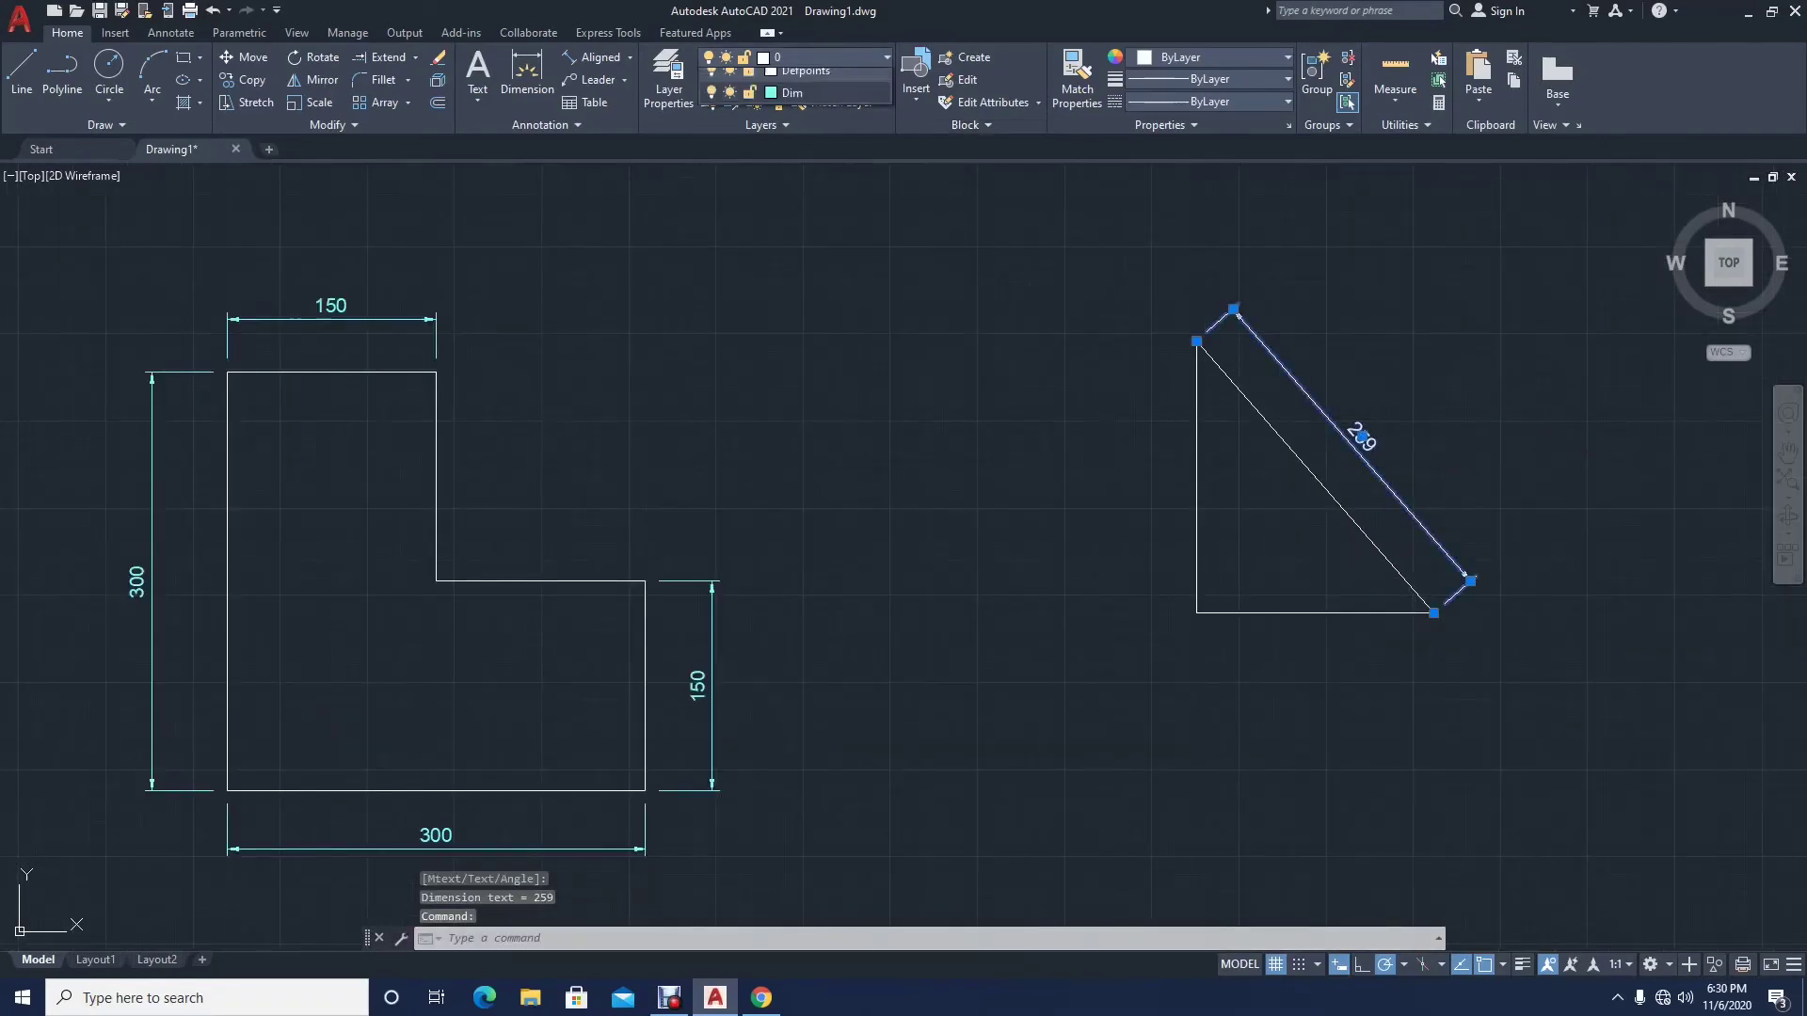
{"action": "left_click", "coordinate": [800, 123]}
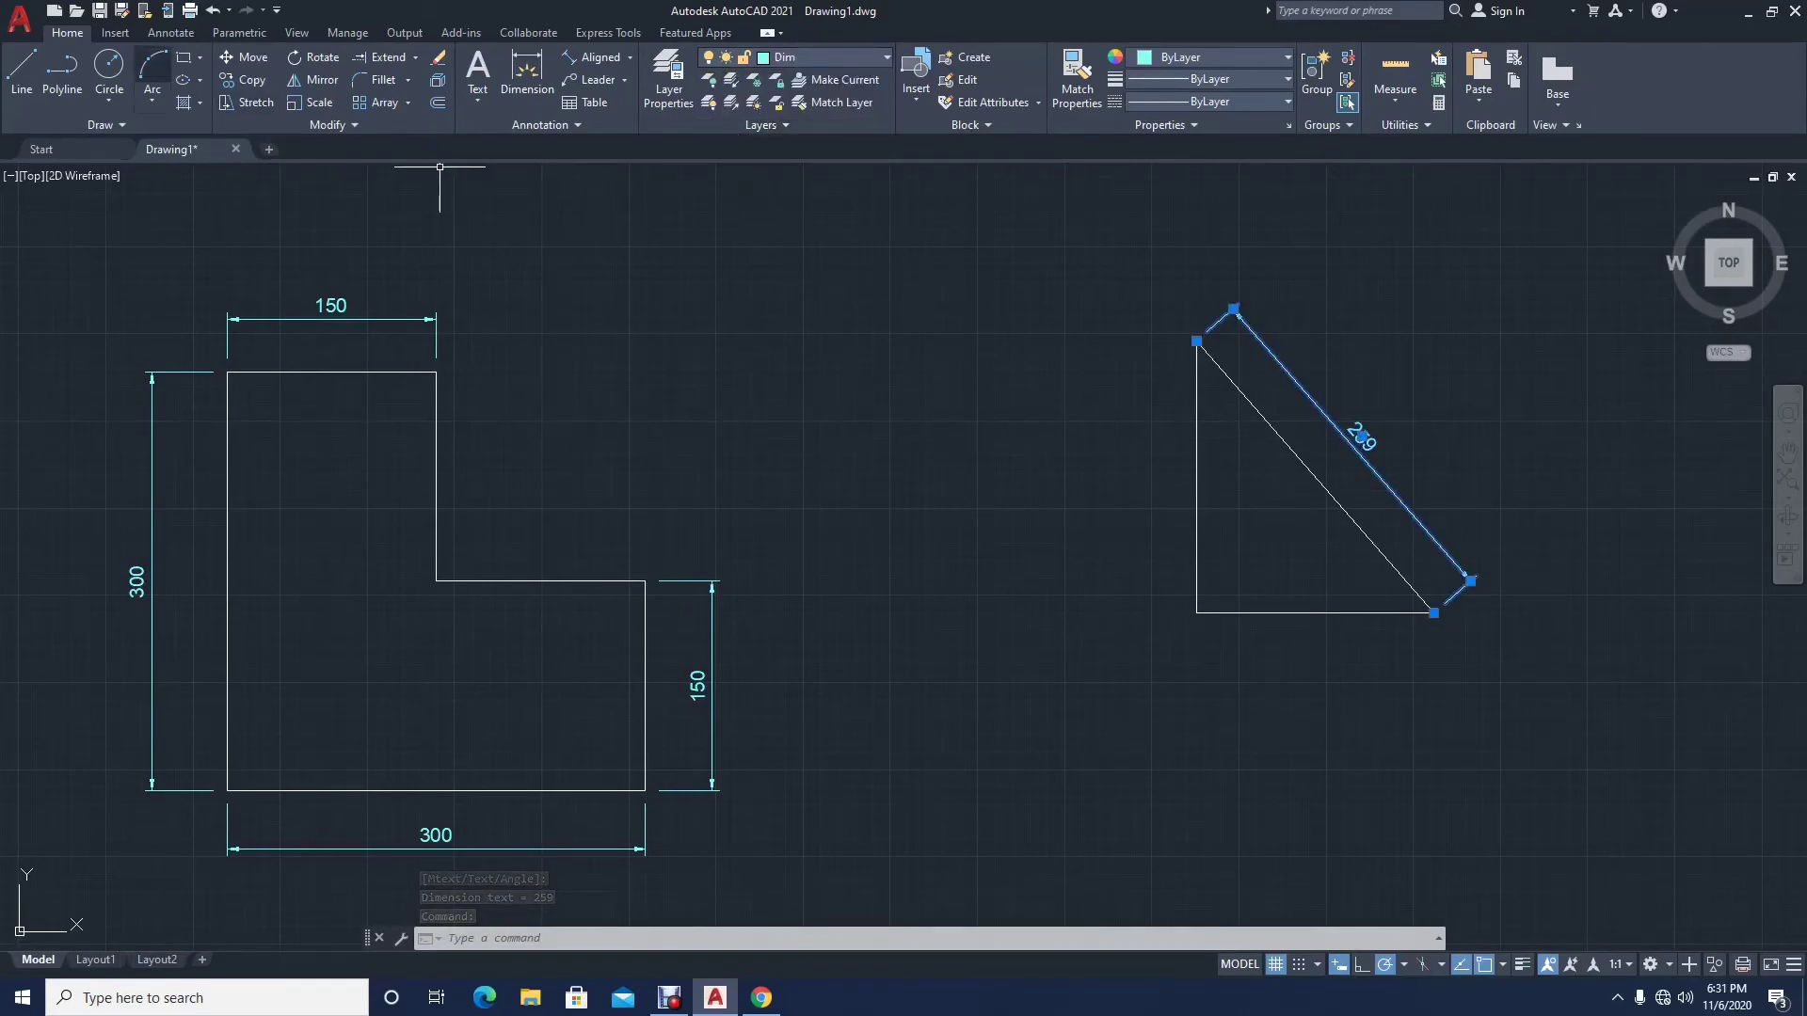
Step: Draw a circle with a radius of about 81 in the space between the L-shape and the triangle
{"action": "left_click", "coordinate": [109, 66]}
{"action": "left_click", "coordinate": [982, 379]}
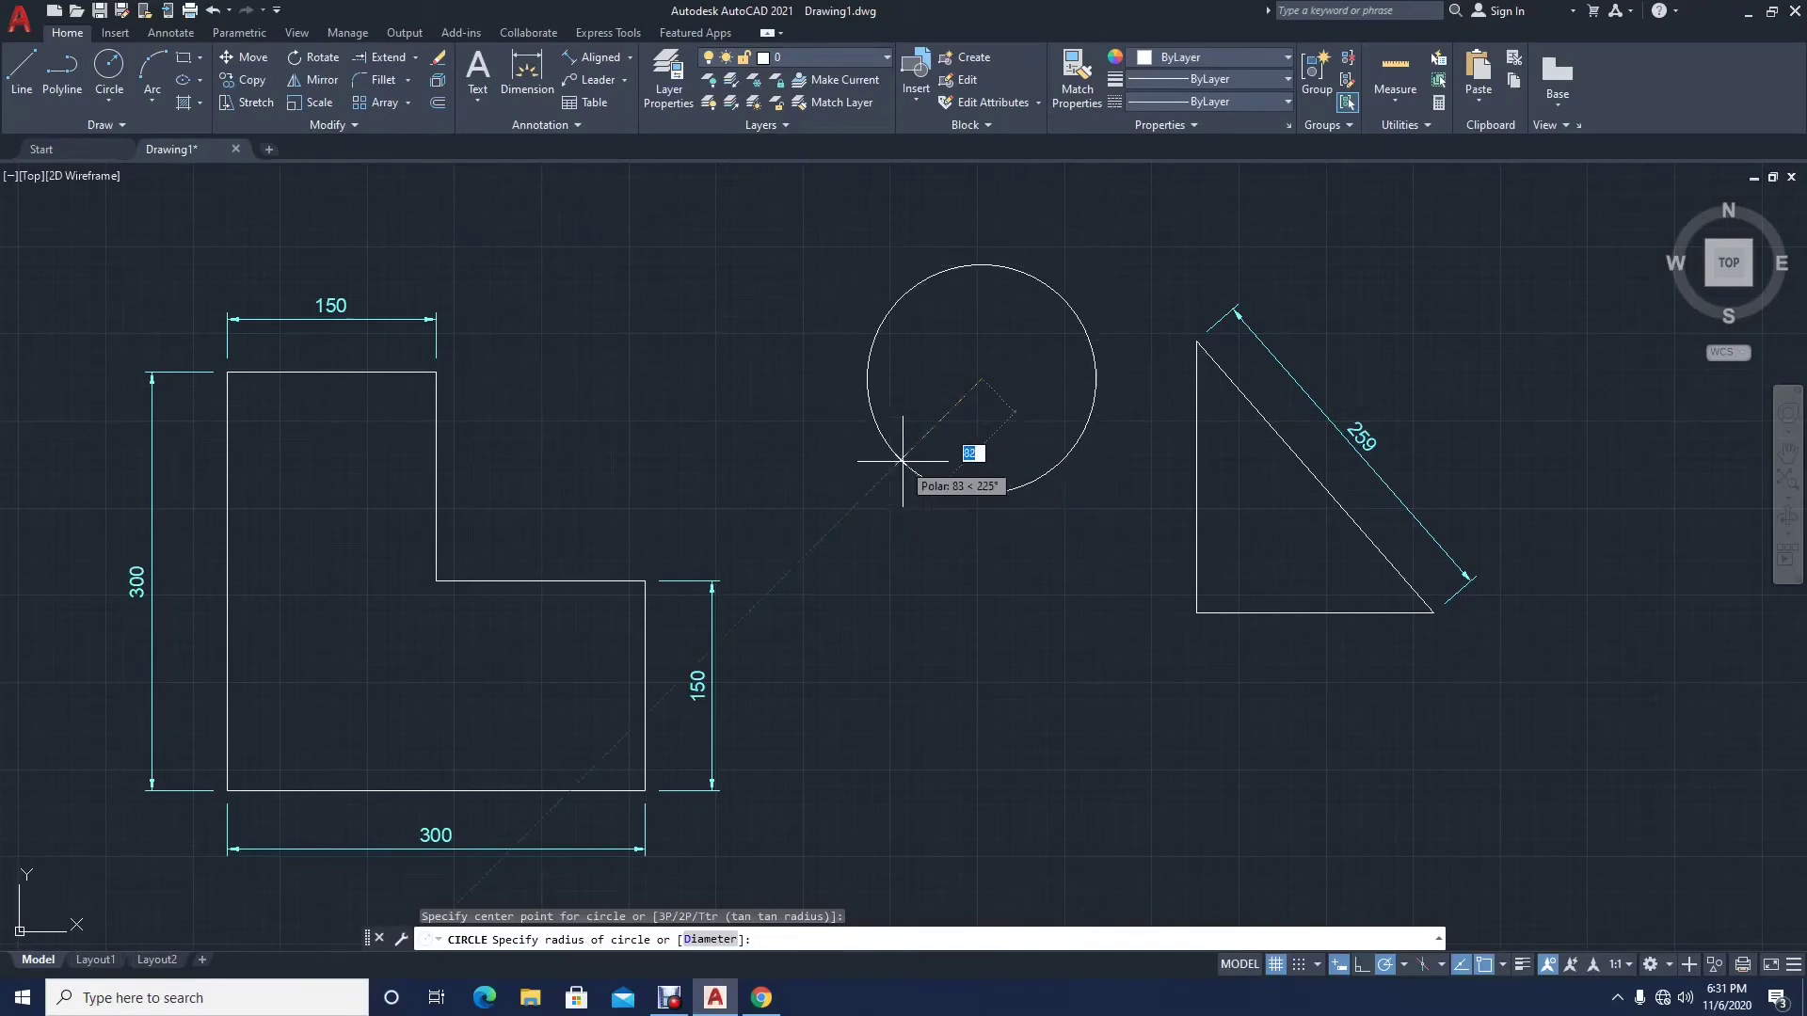
{"action": "left_click", "coordinate": [904, 462]}
Step: Draw a three-point arc with a radius of about 126 in the empty area diagonally above the triangle
{"action": "scroll", "coordinate": [925, 560], "scroll_direction": "down", "scroll_amount": 4}
{"action": "middle_click_drag", "start_coordinate": [919, 574], "coordinate": [875, 583]}
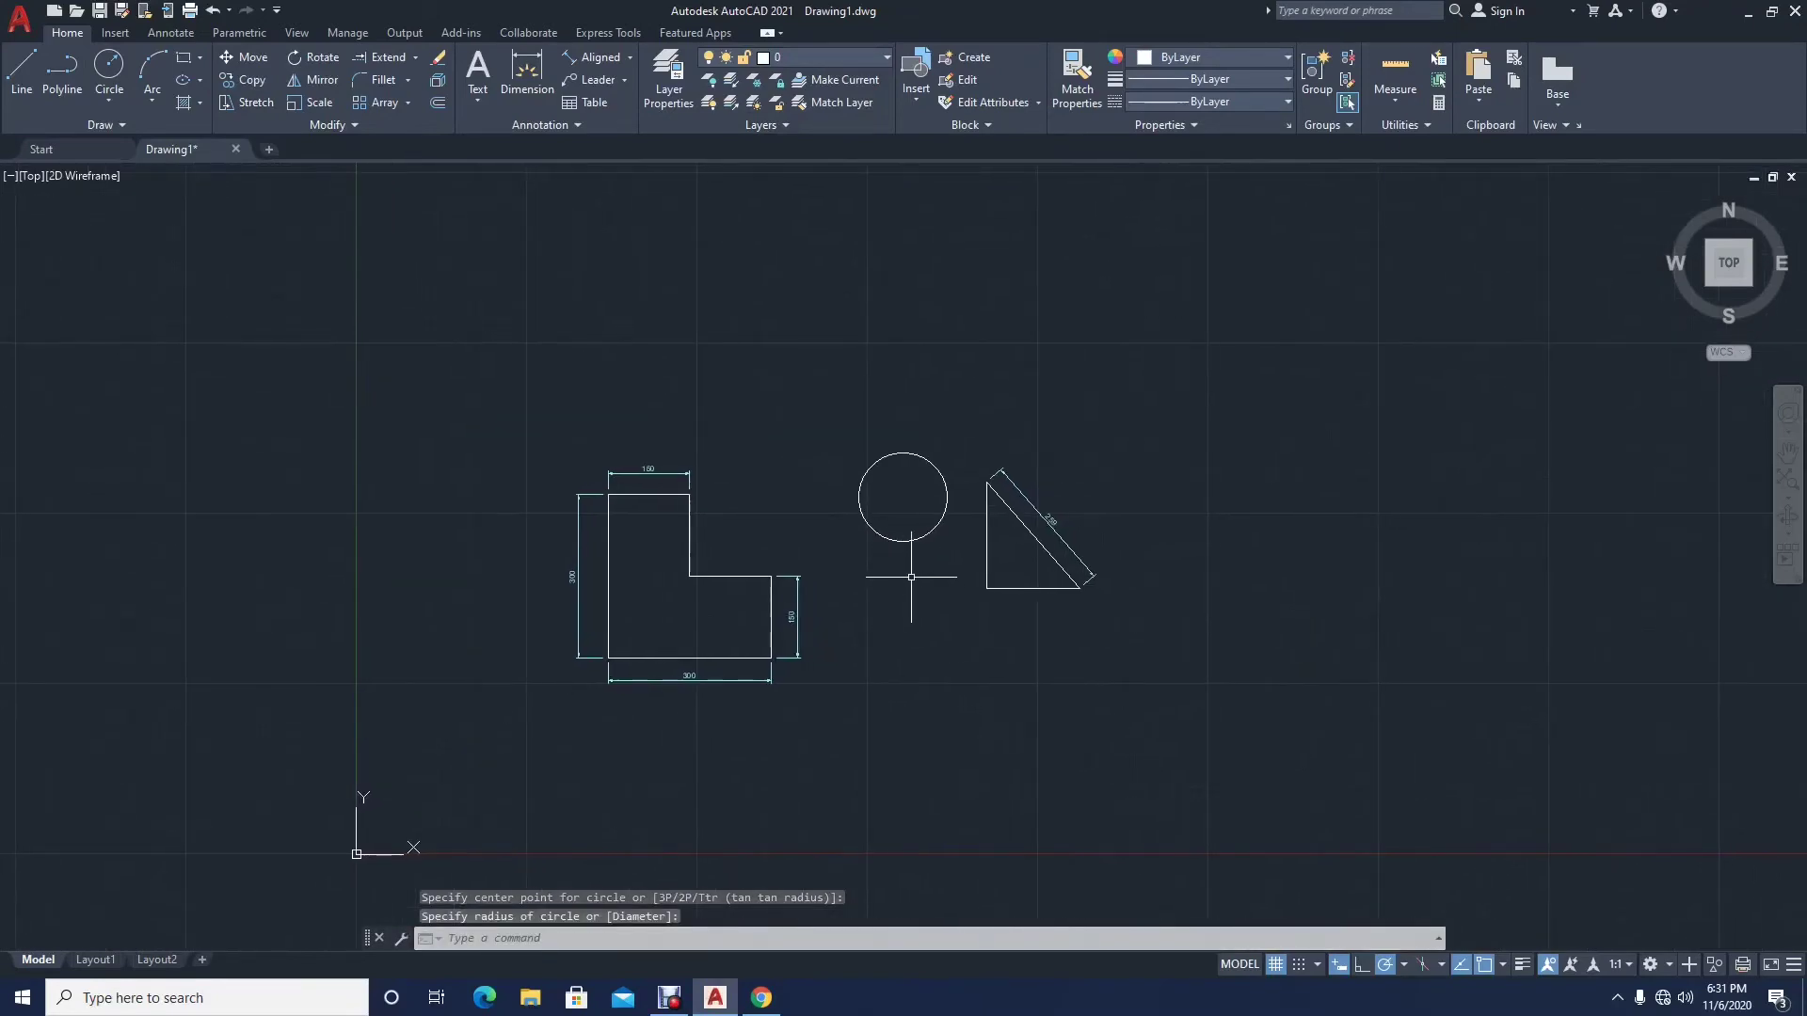
{"action": "left_click", "coordinate": [152, 66]}
{"action": "left_click", "coordinate": [1155, 350]}
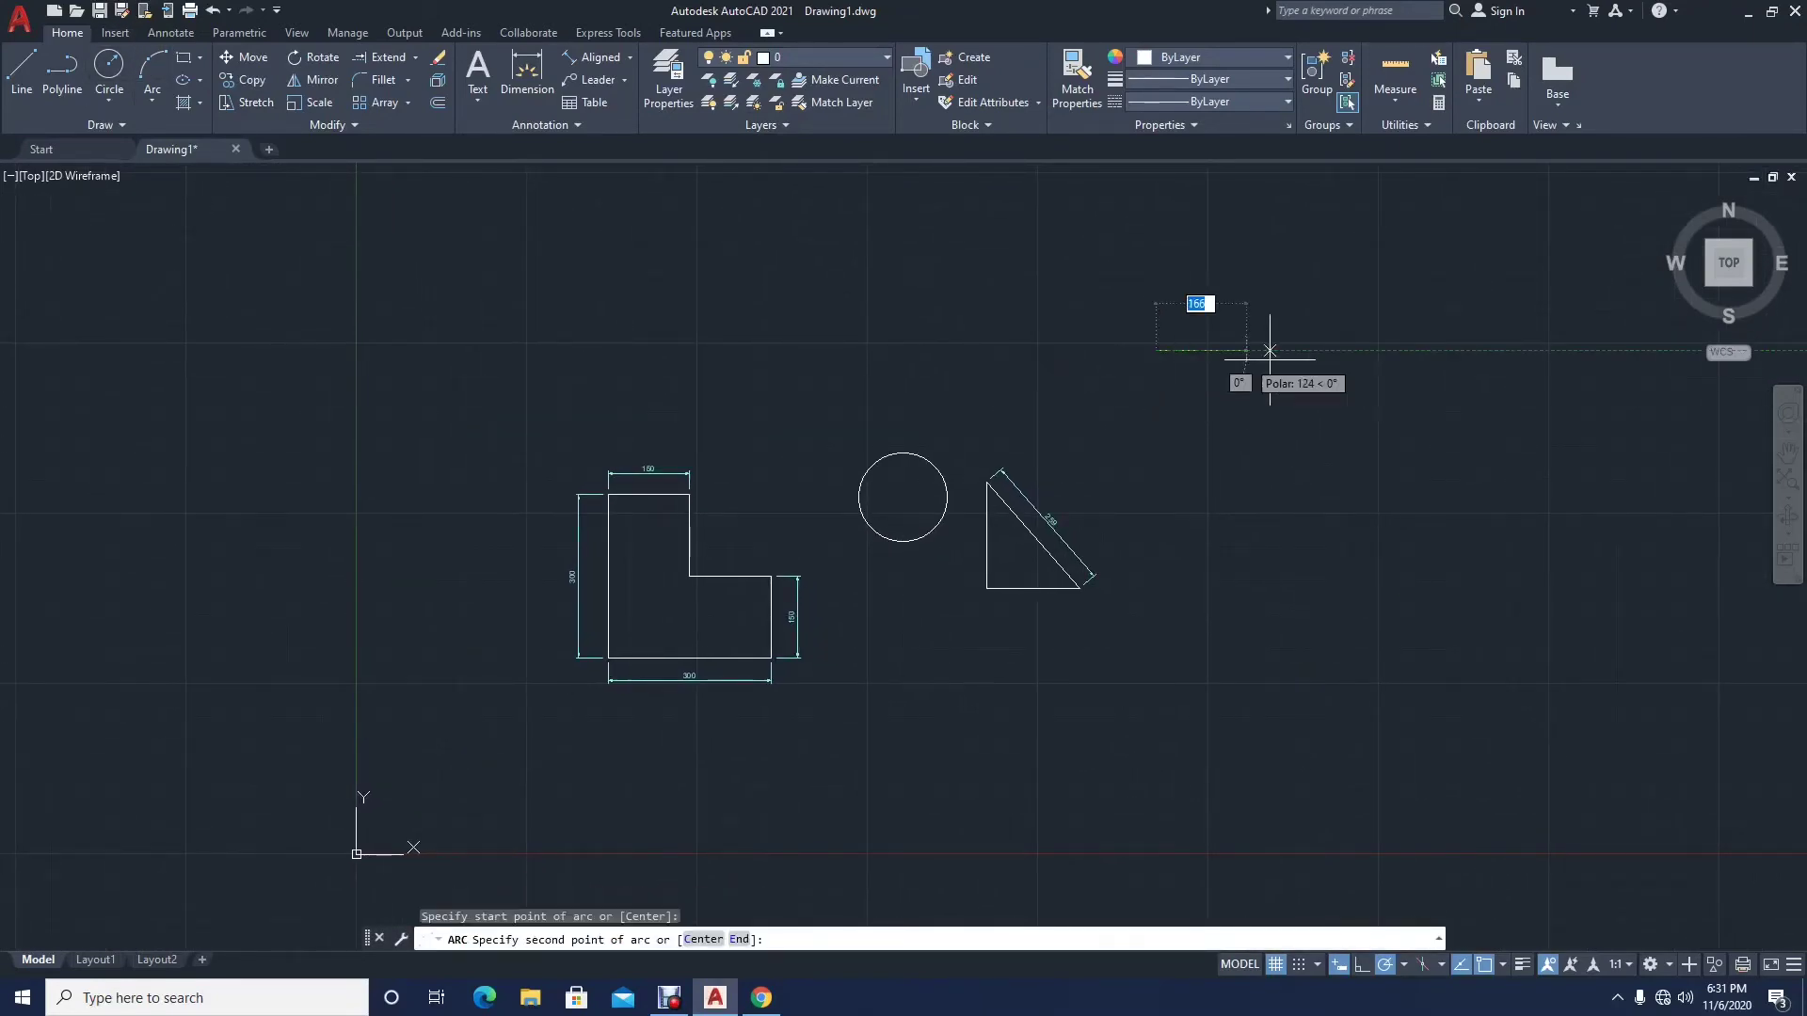
{"action": "left_click", "coordinate": [1231, 357]}
{"action": "left_click", "coordinate": [1258, 419]}
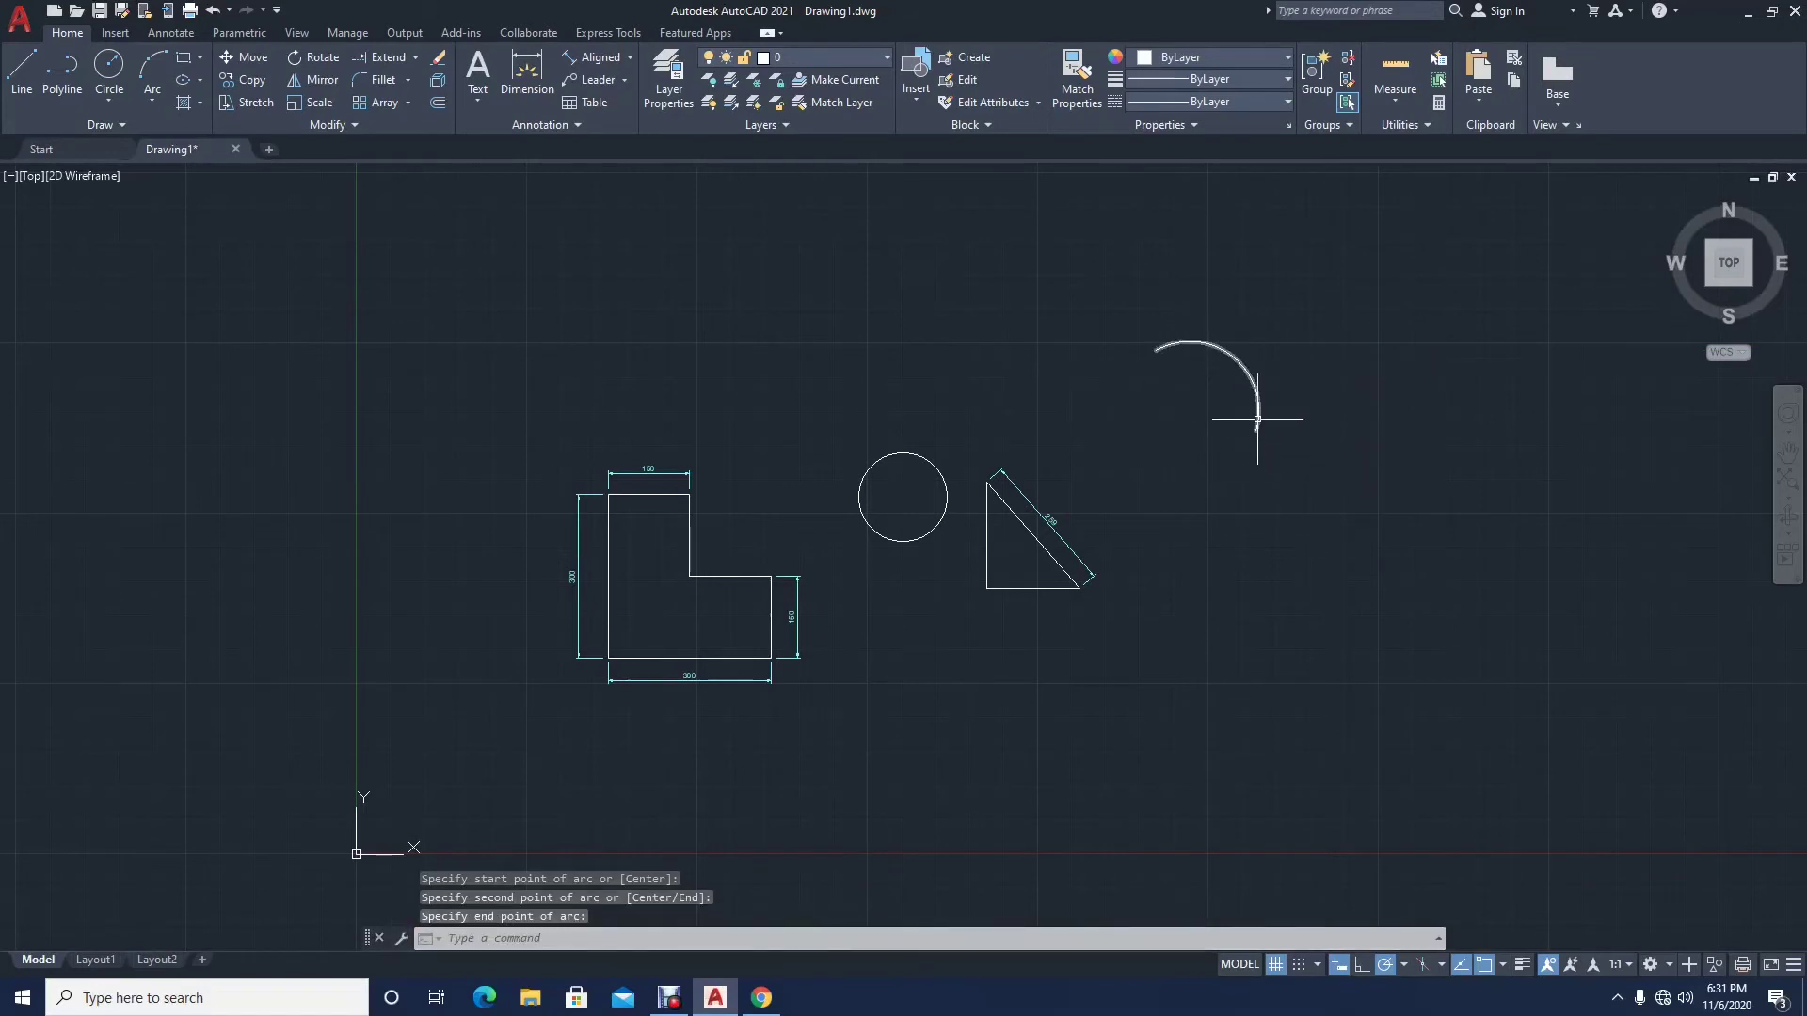
{"action": "key", "text": "Escape"}
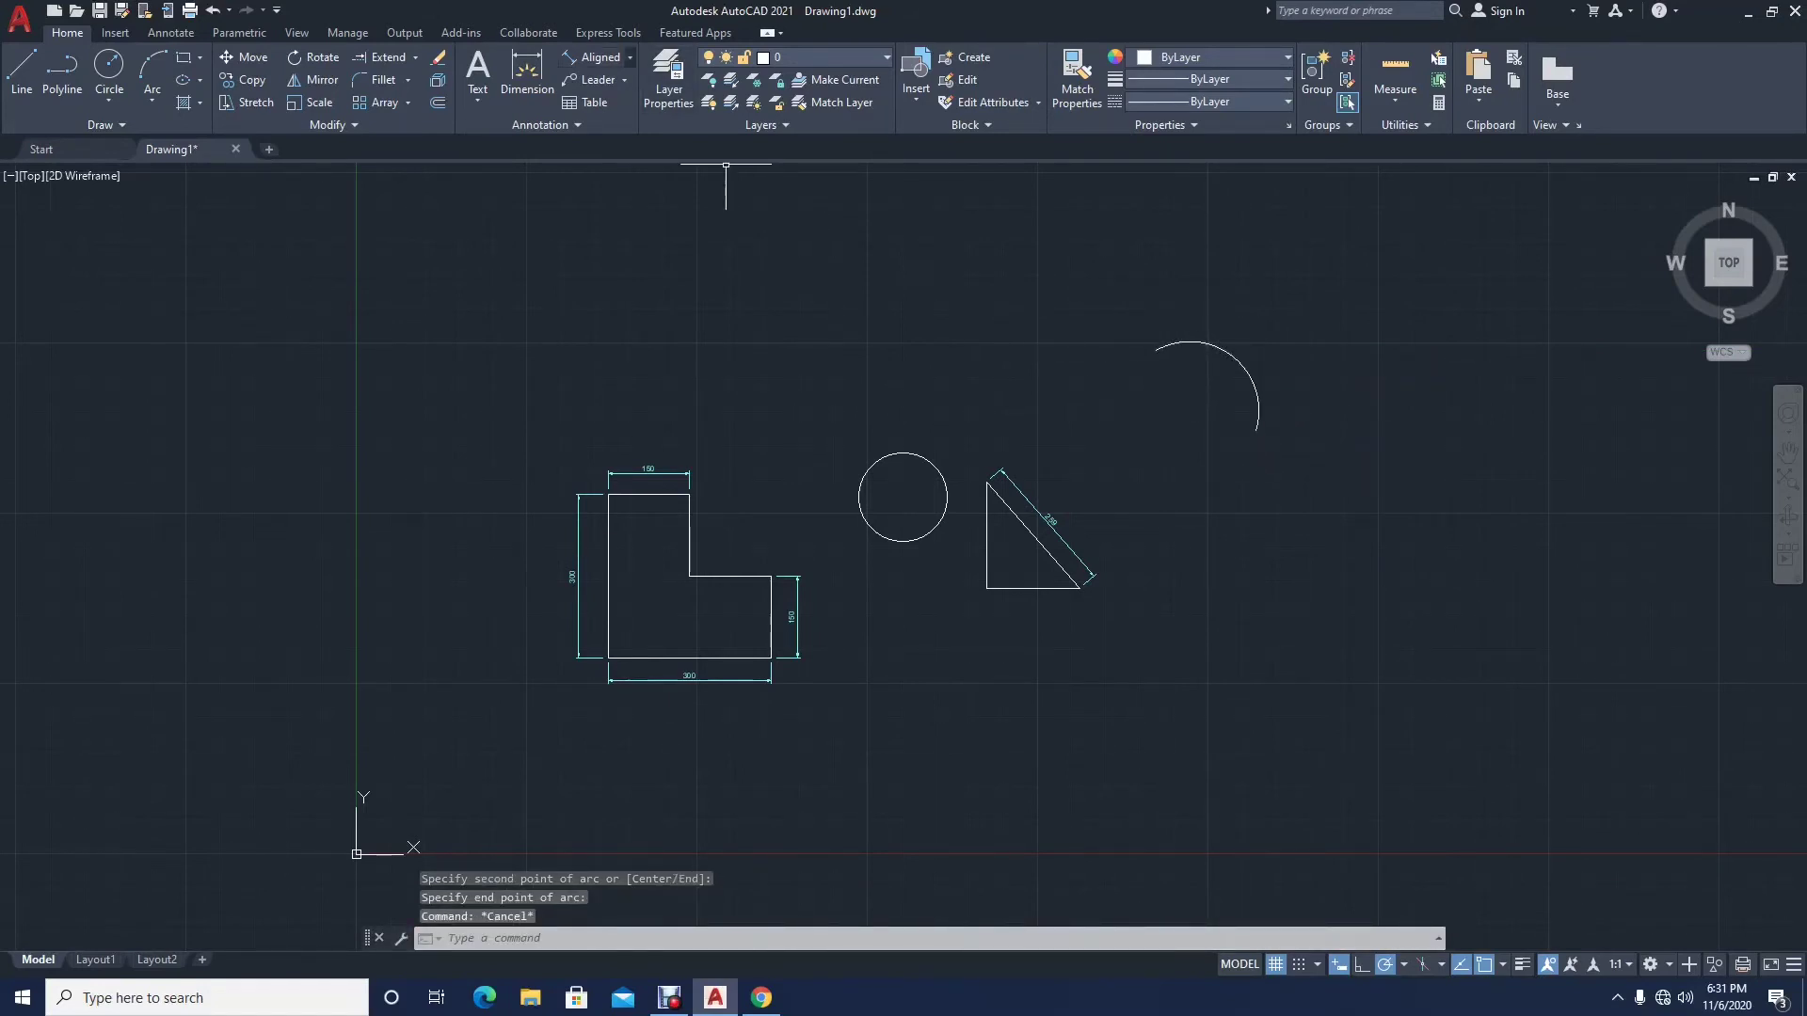
Step: Add a radius dimension to the circle, with its text placed inside the circle
{"action": "left_click", "coordinate": [629, 58]}
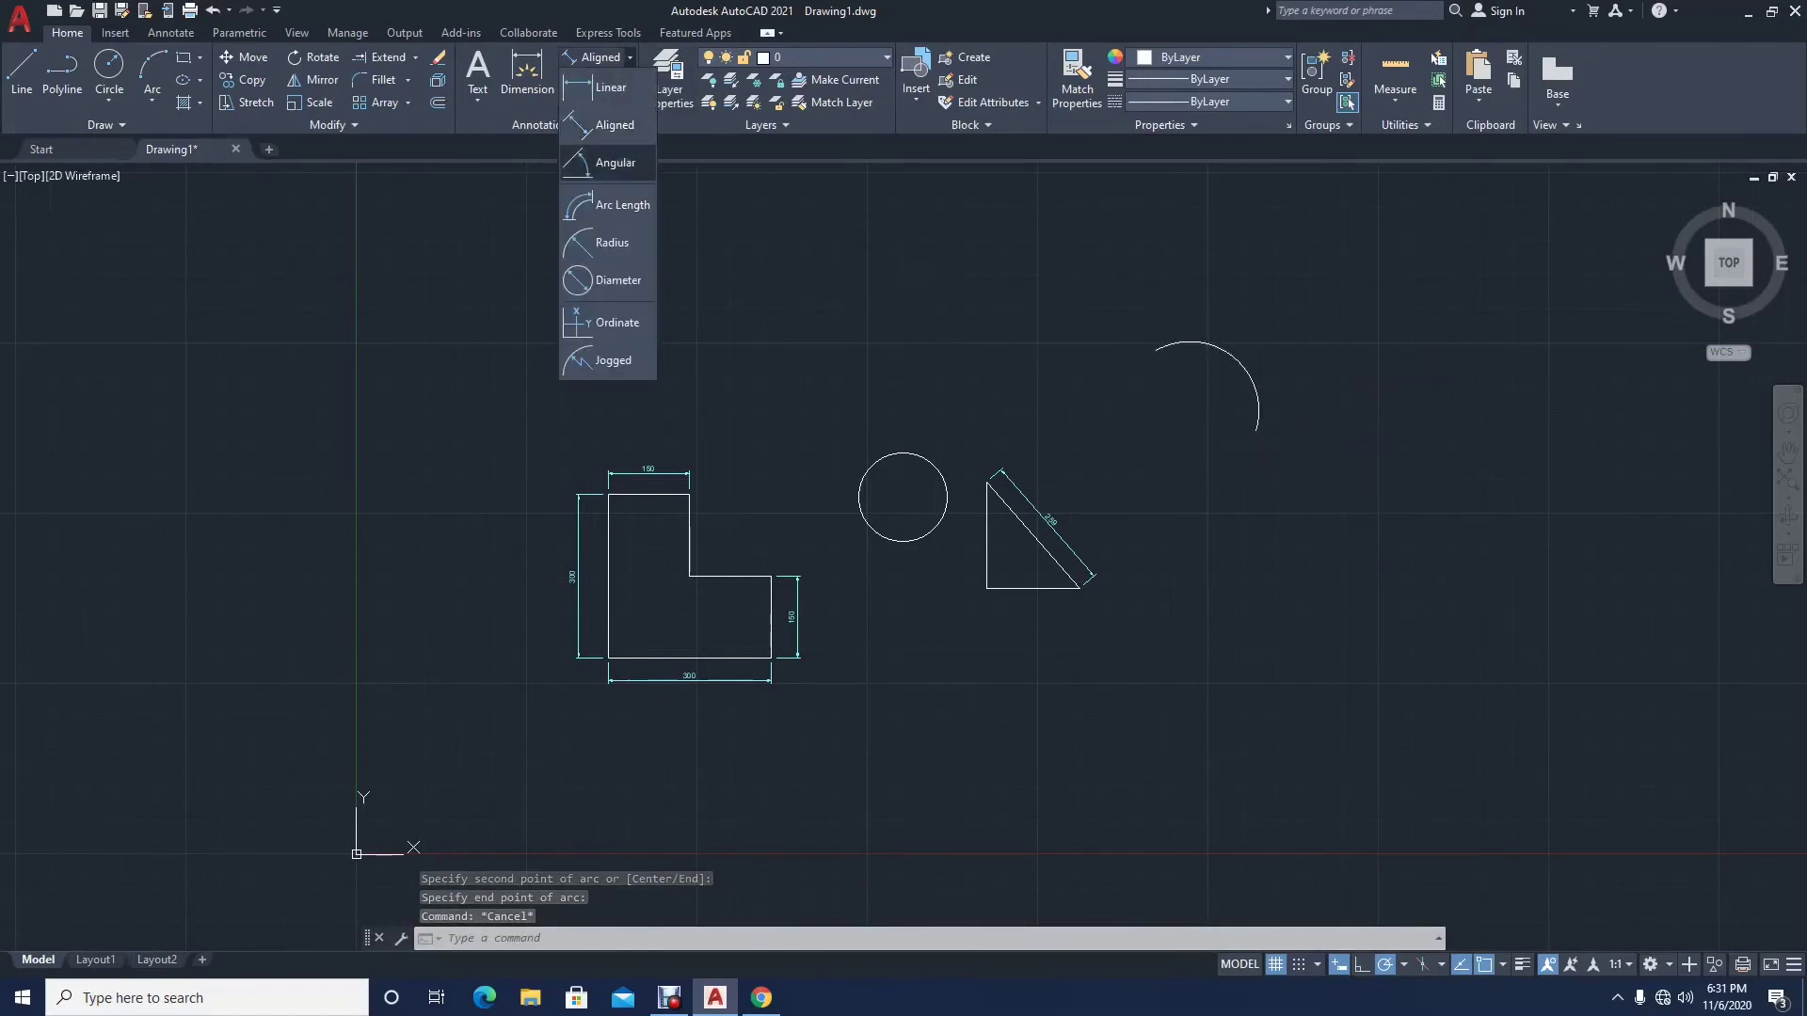
{"action": "left_click", "coordinate": [612, 242]}
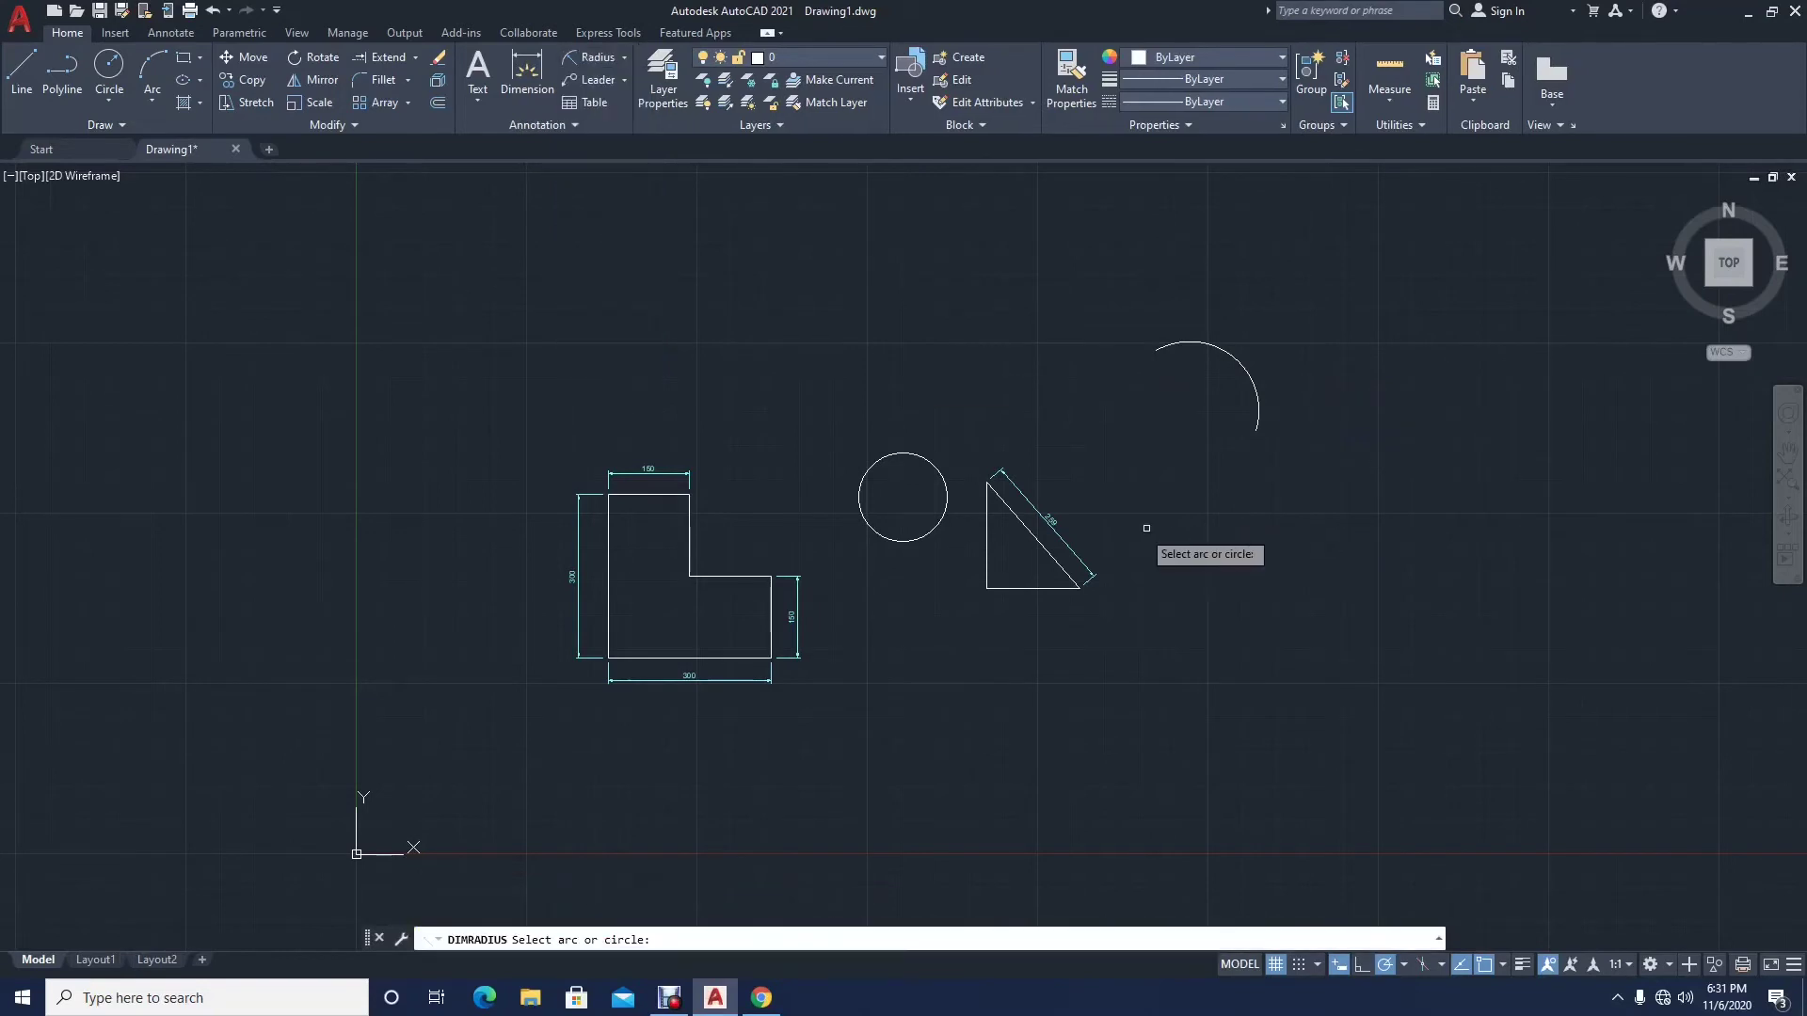
{"action": "left_click", "coordinate": [936, 478]}
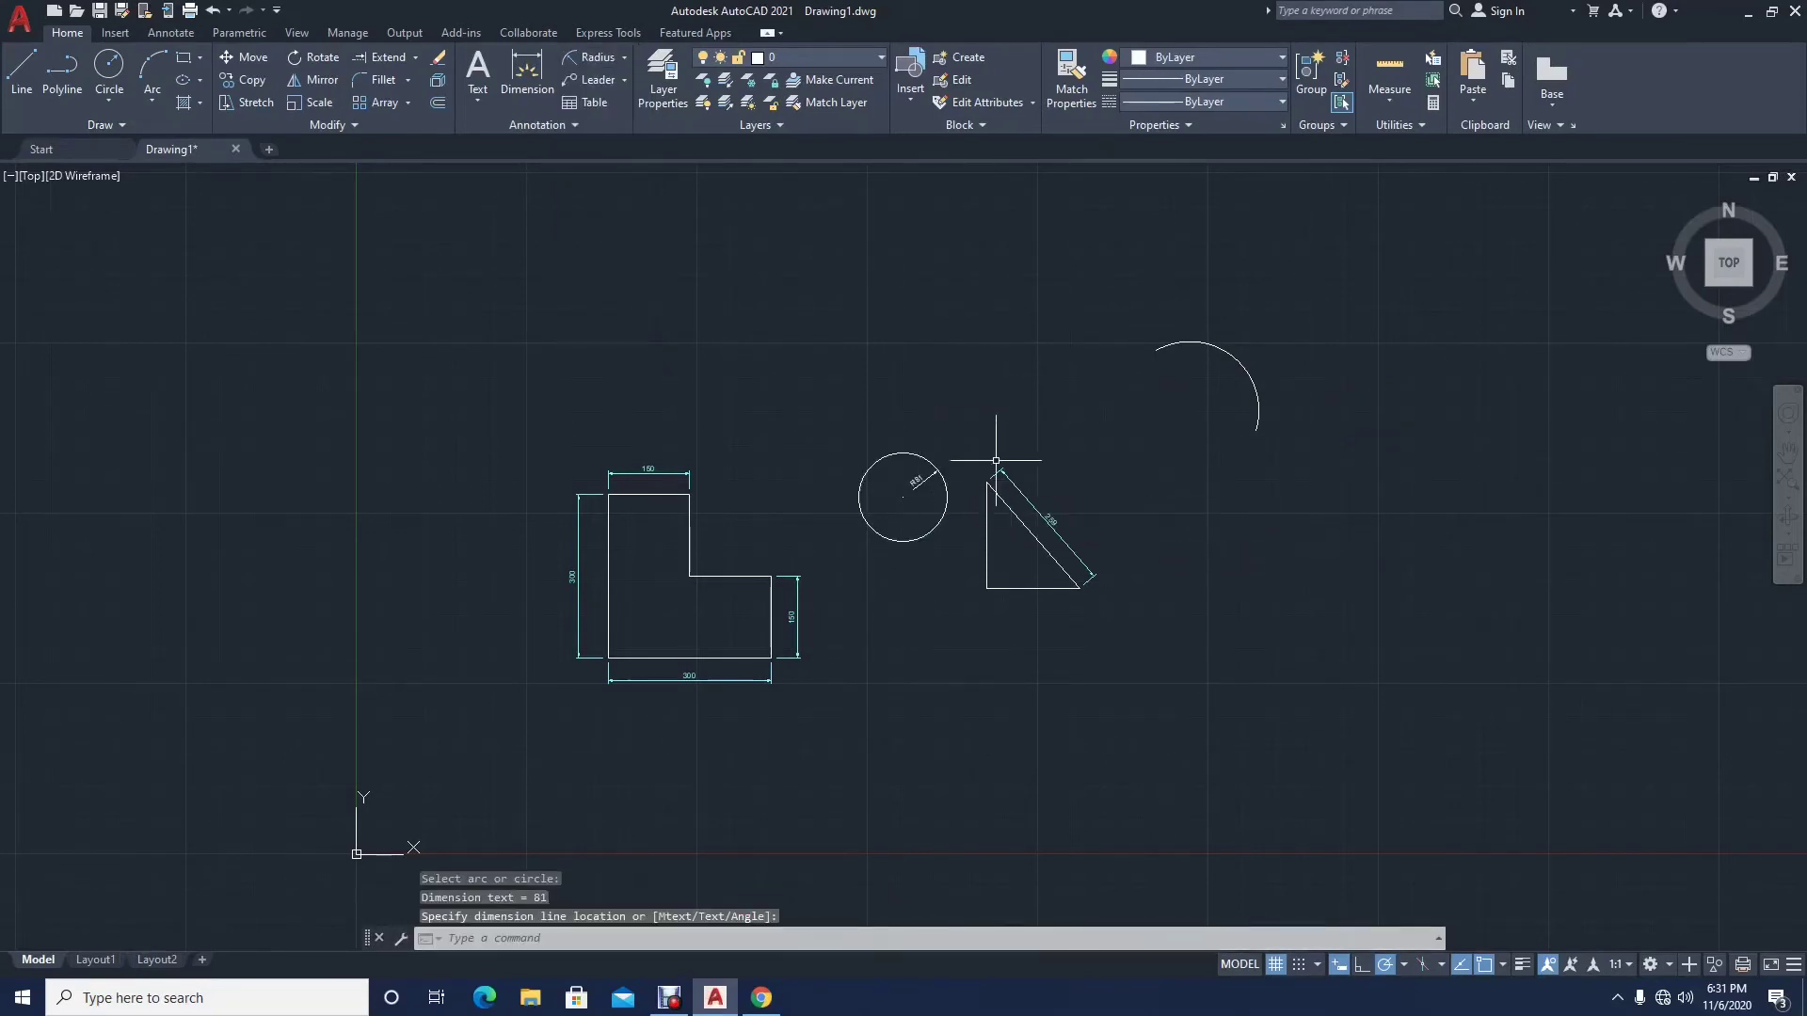
{"action": "key", "text": "space"}
{"action": "type", "text": "m"}
{"action": "scroll", "coordinate": [1147, 382], "scroll_direction": "up", "scroll_amount": 2}
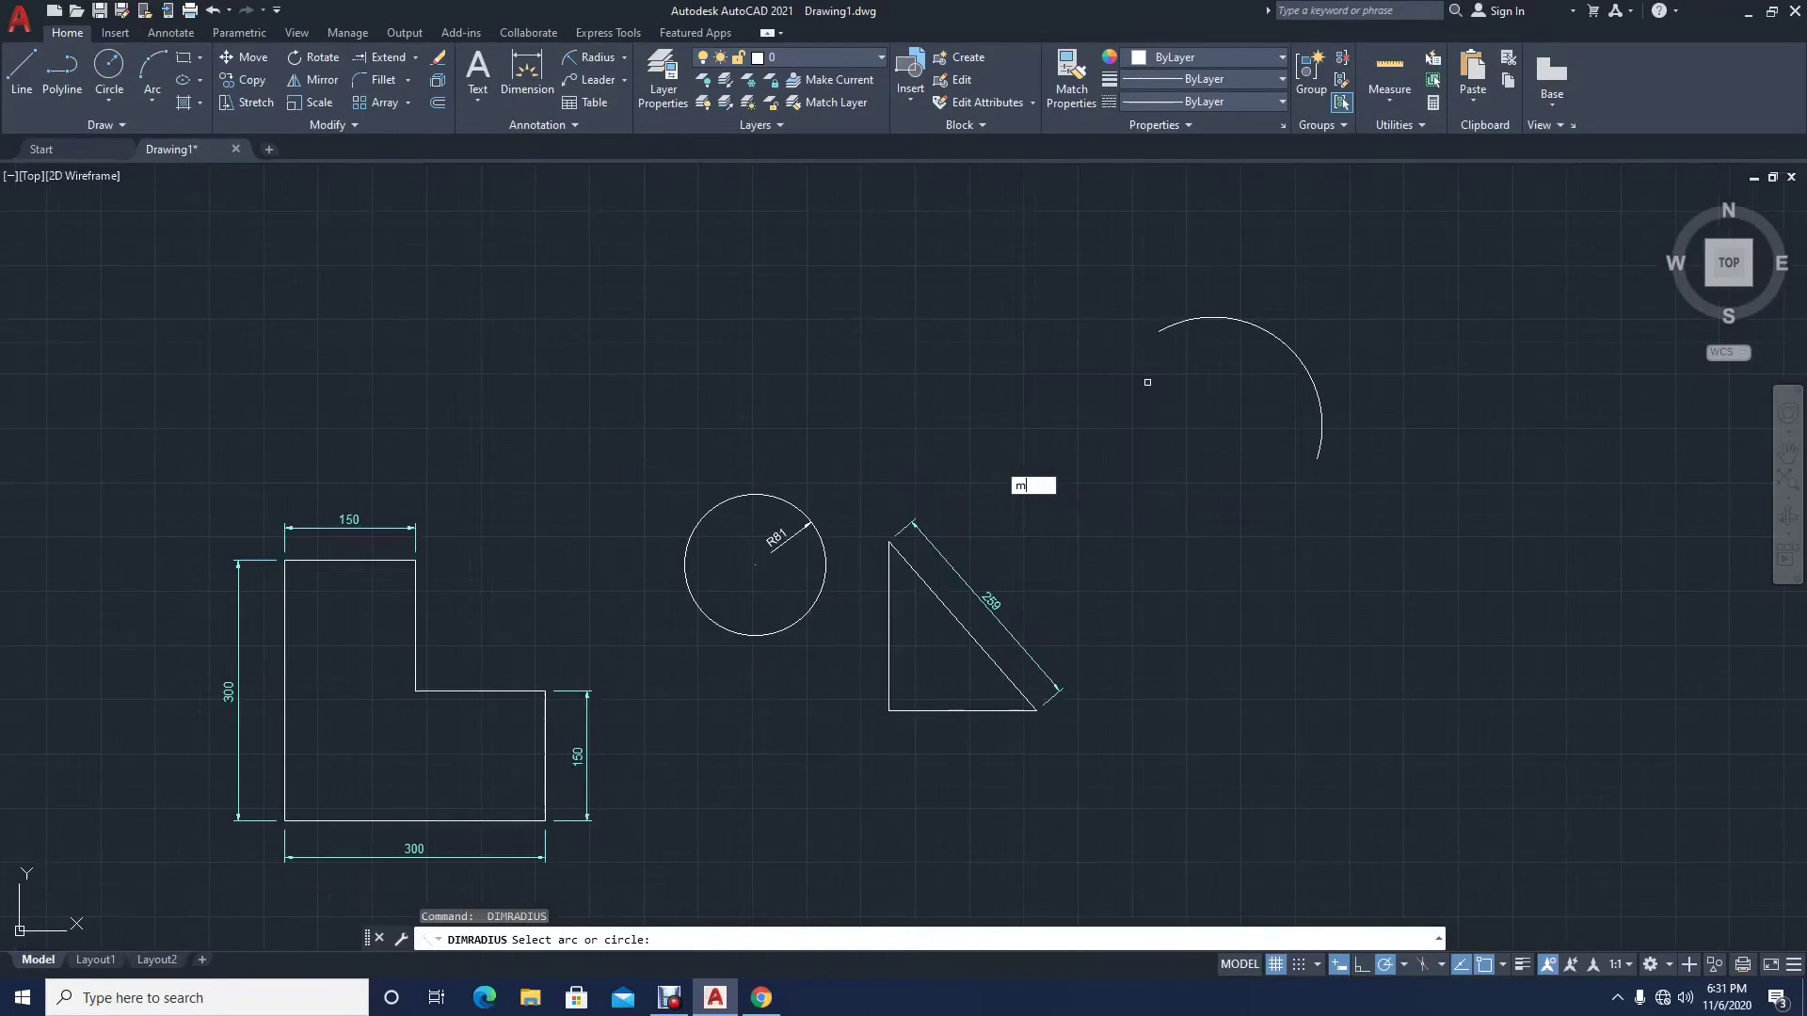
{"action": "key", "text": "Escape"}
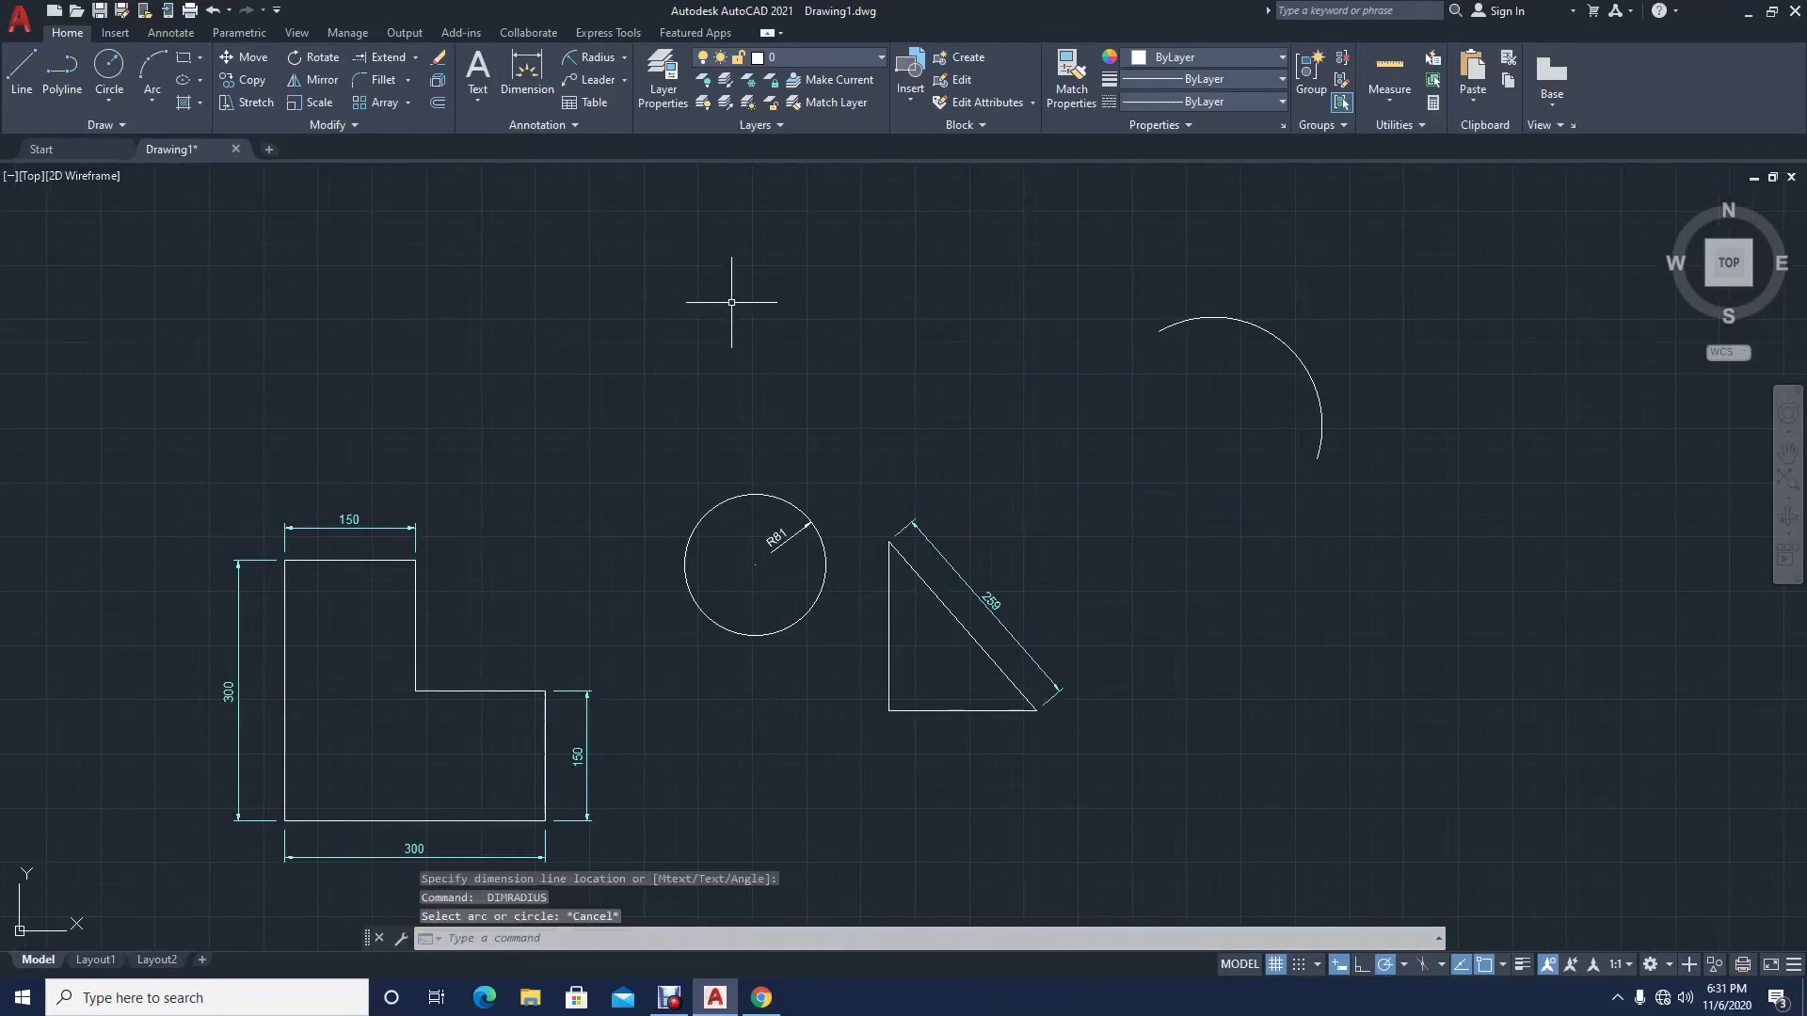
Step: Move the circle's radius dimension to the Dim layer, and make Dim the current layer
{"action": "left_click", "coordinate": [809, 56]}
{"action": "left_click", "coordinate": [800, 123]}
{"action": "left_click", "coordinate": [809, 57]}
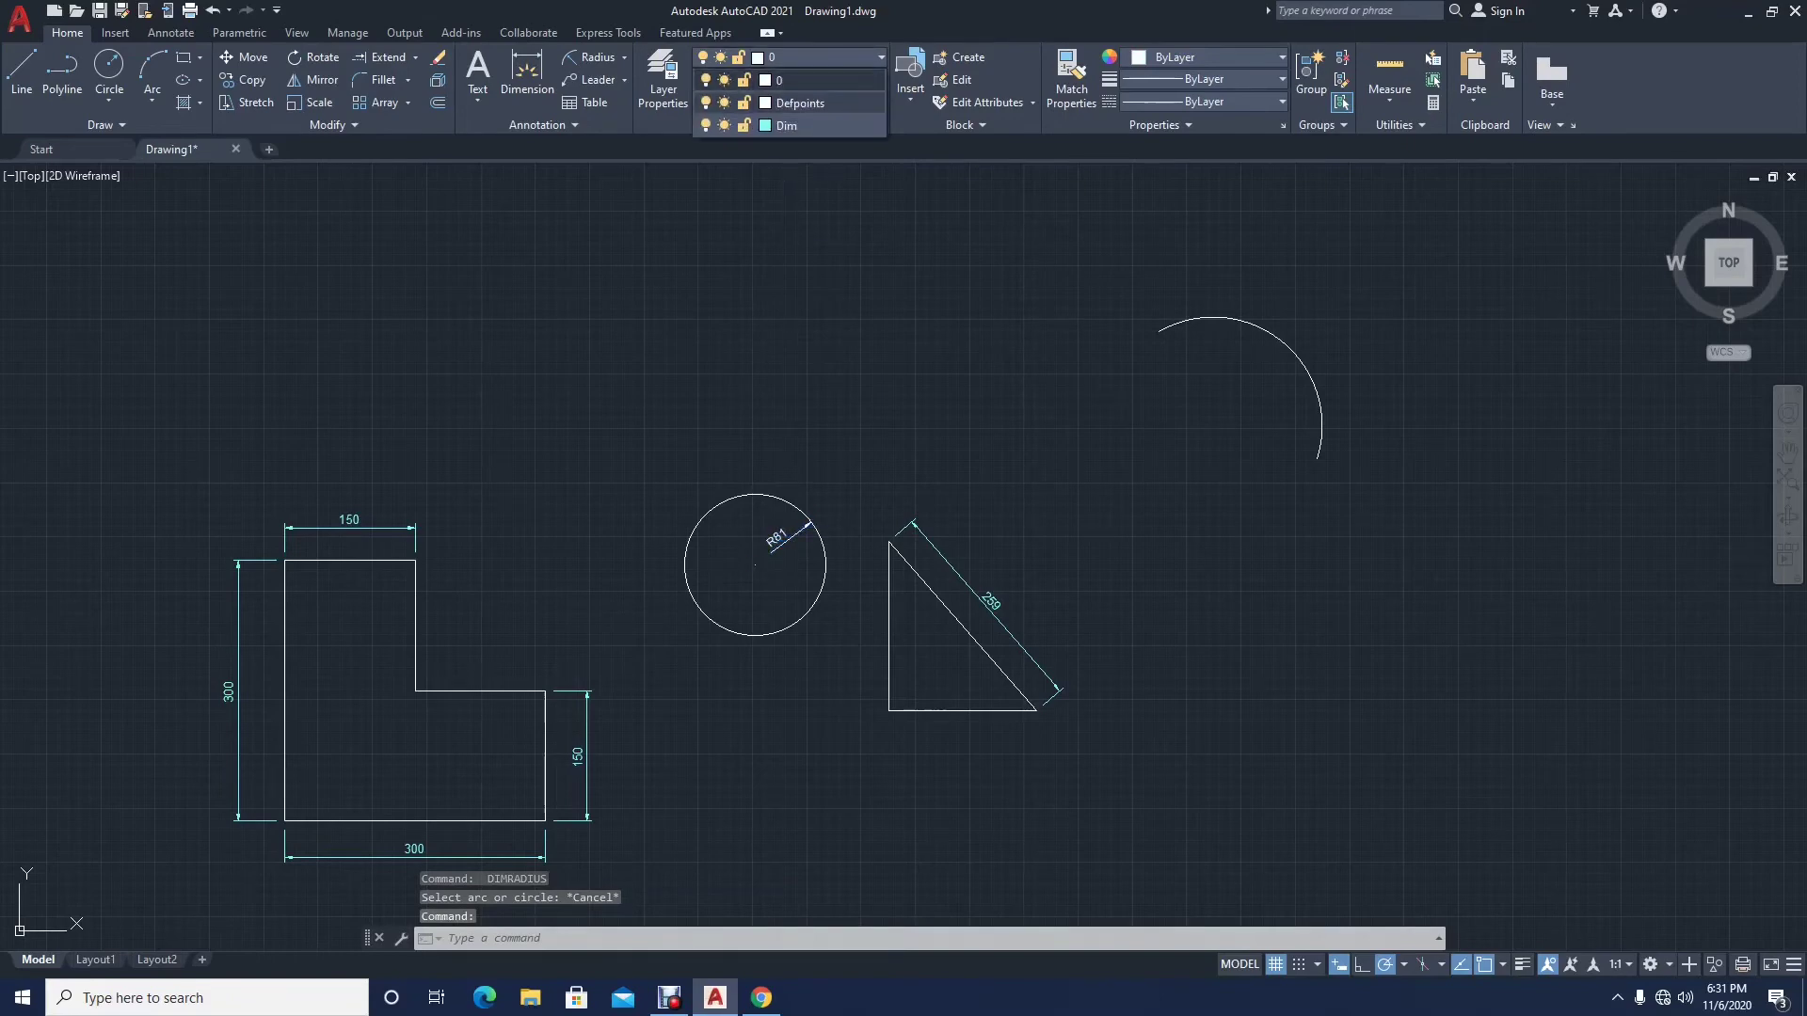
{"action": "left_click", "coordinate": [786, 125]}
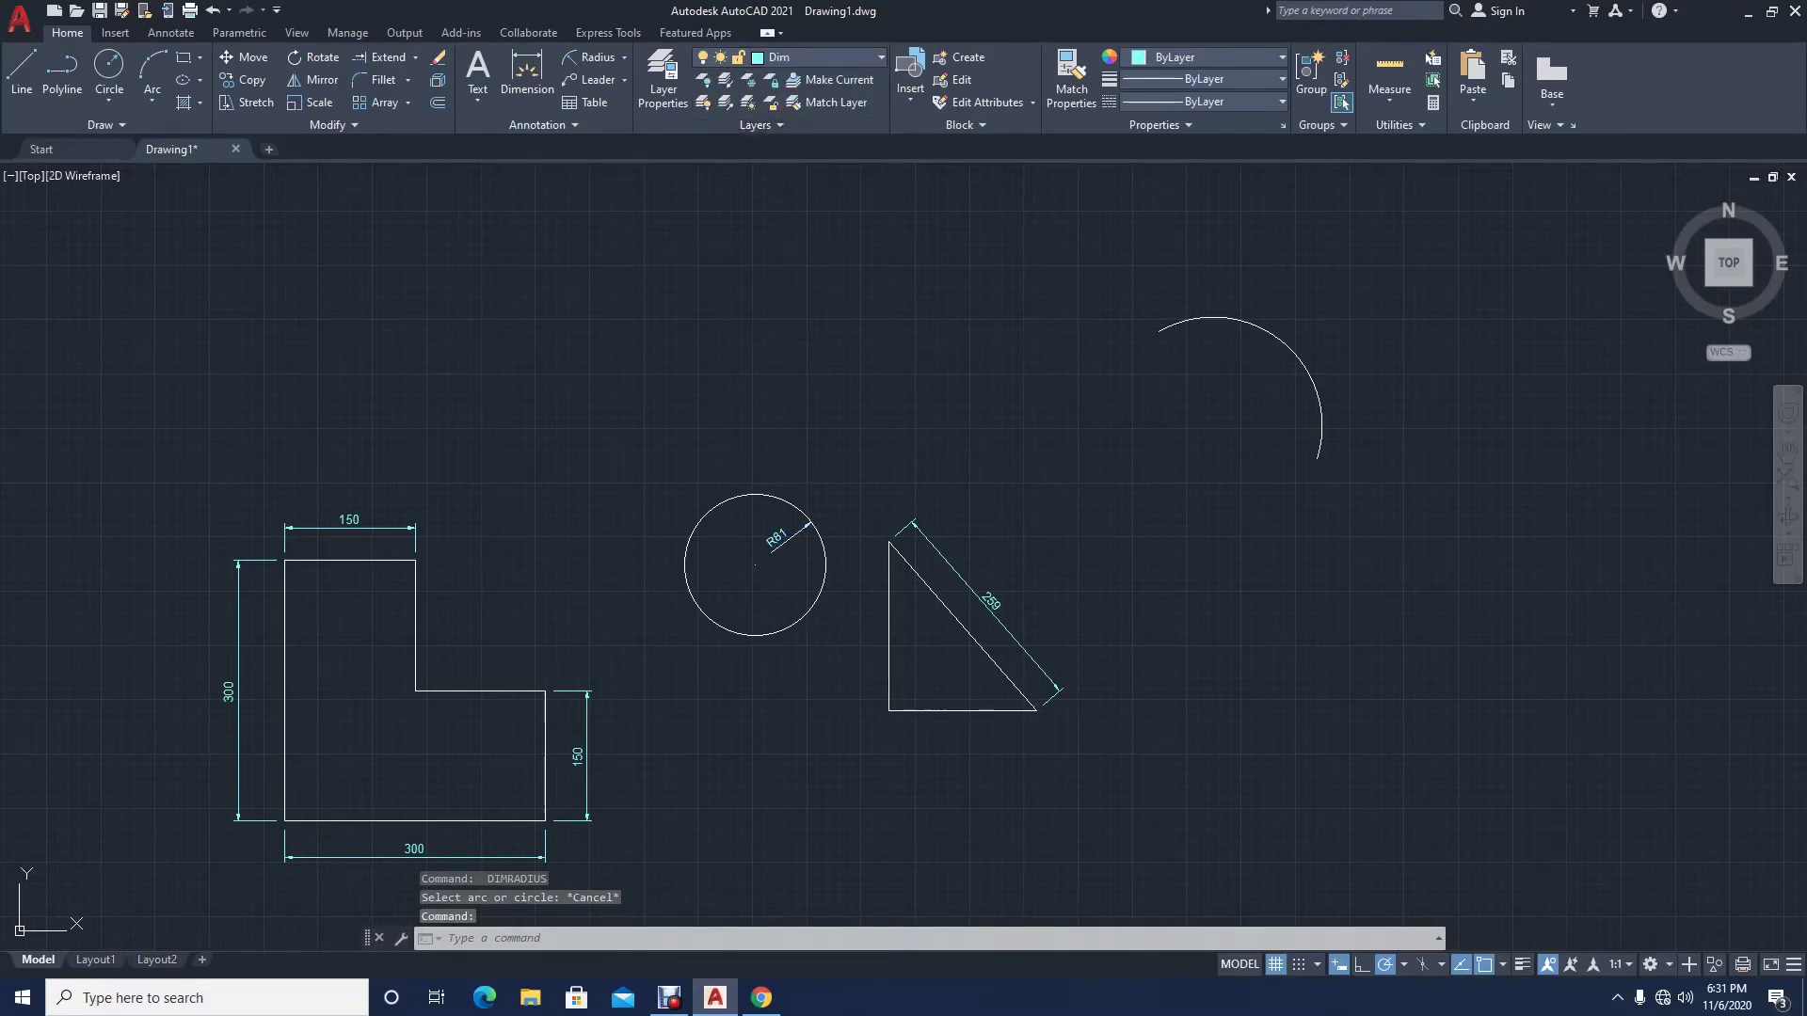
Step: Add a radius dimension to the arc on the Dim layer, with its text placed on the arc's inner side
{"action": "left_click", "coordinate": [593, 57]}
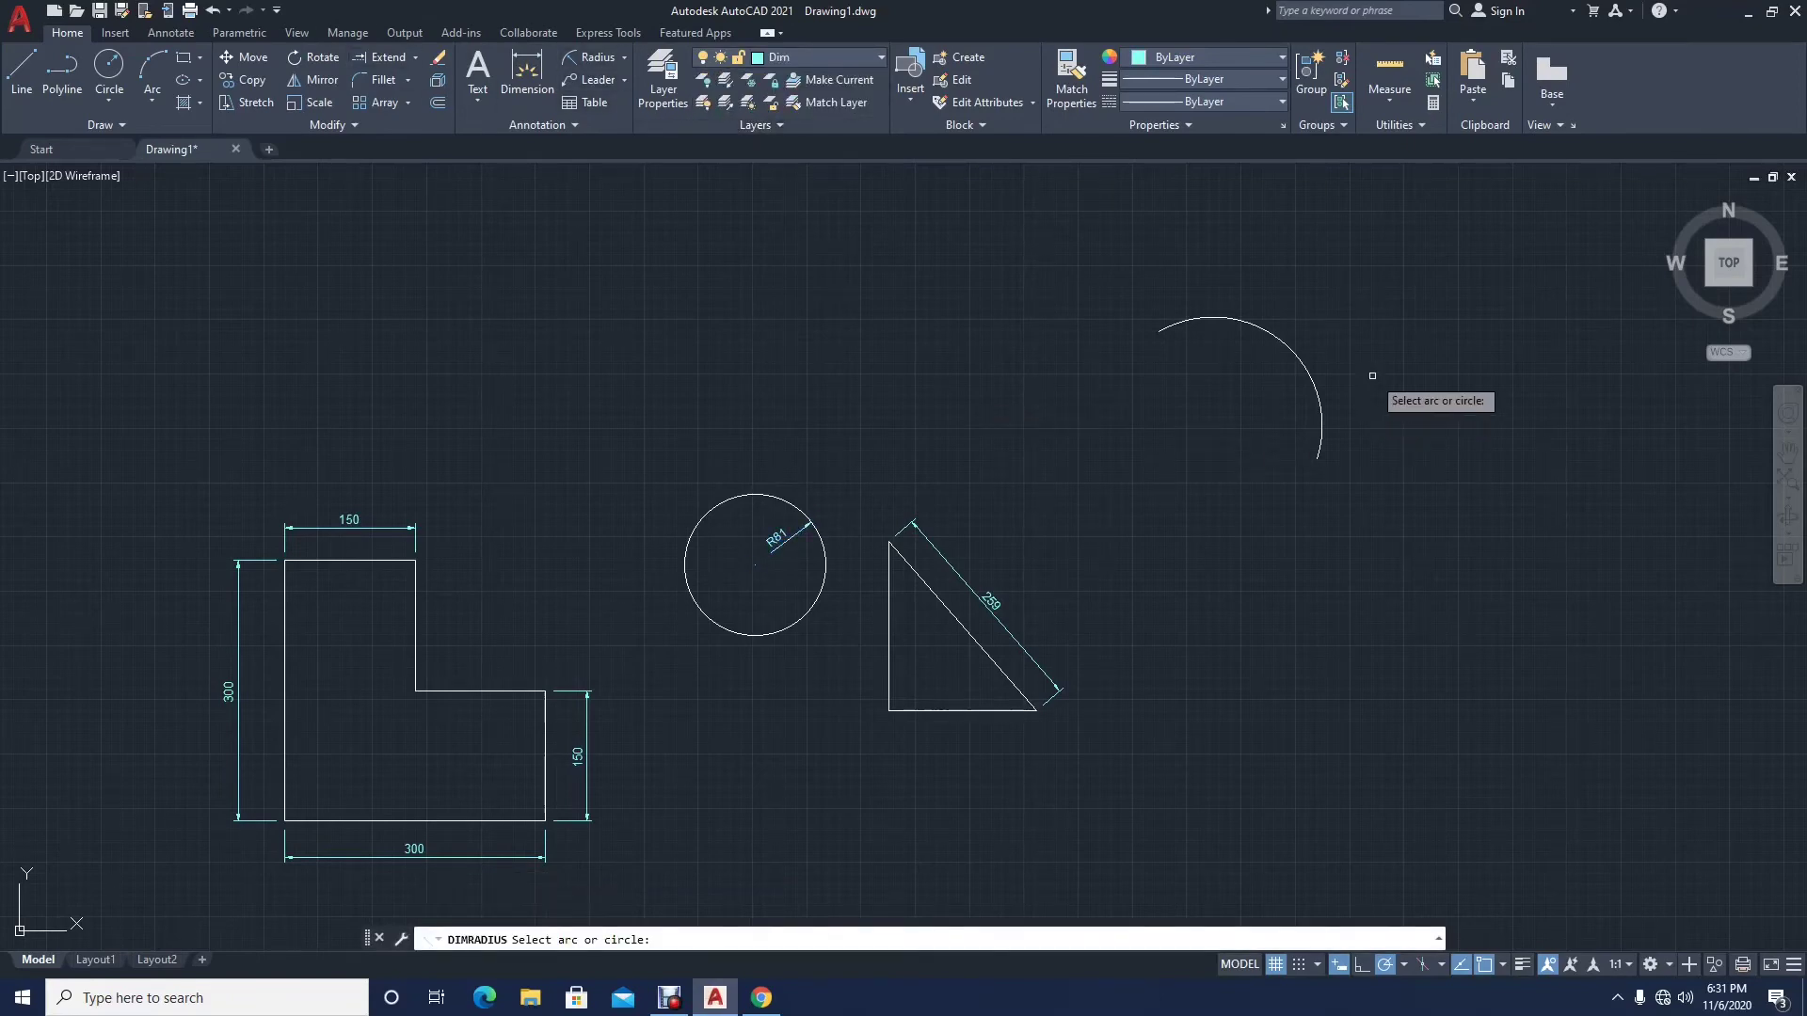
{"action": "left_click", "coordinate": [1317, 397]}
{"action": "left_click", "coordinate": [1232, 392]}
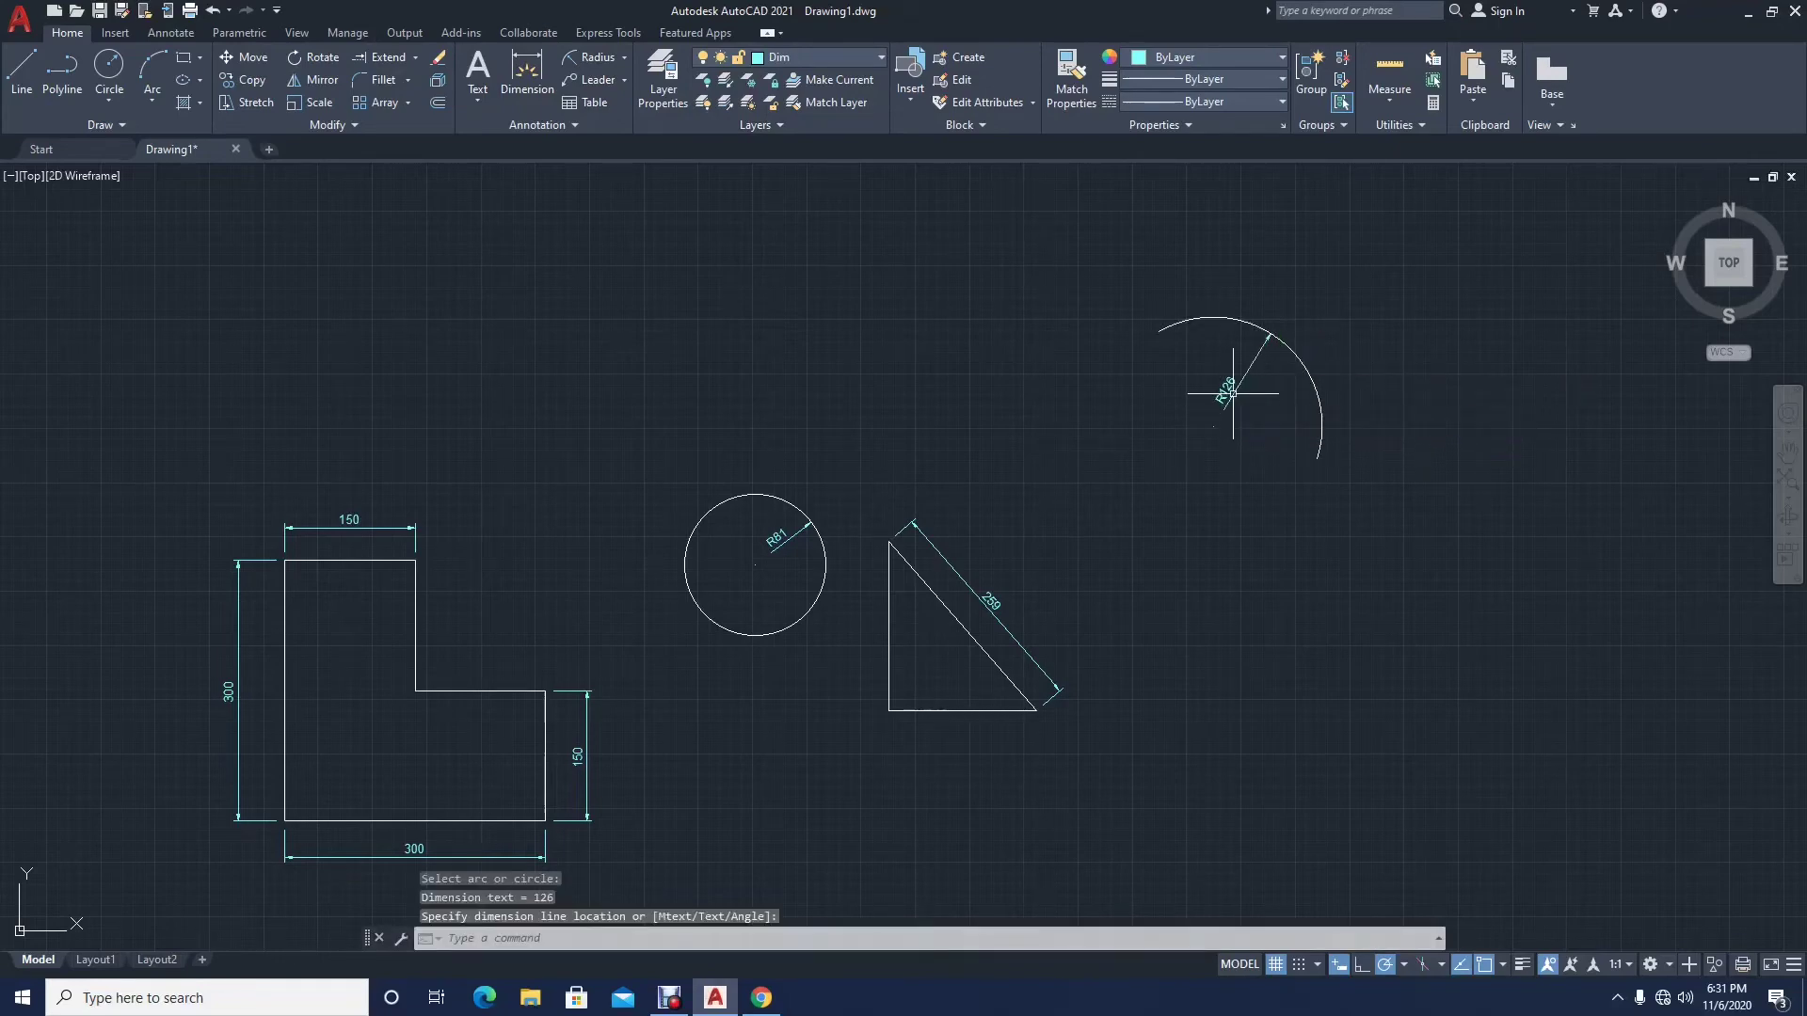
{"action": "key", "text": "Return"}
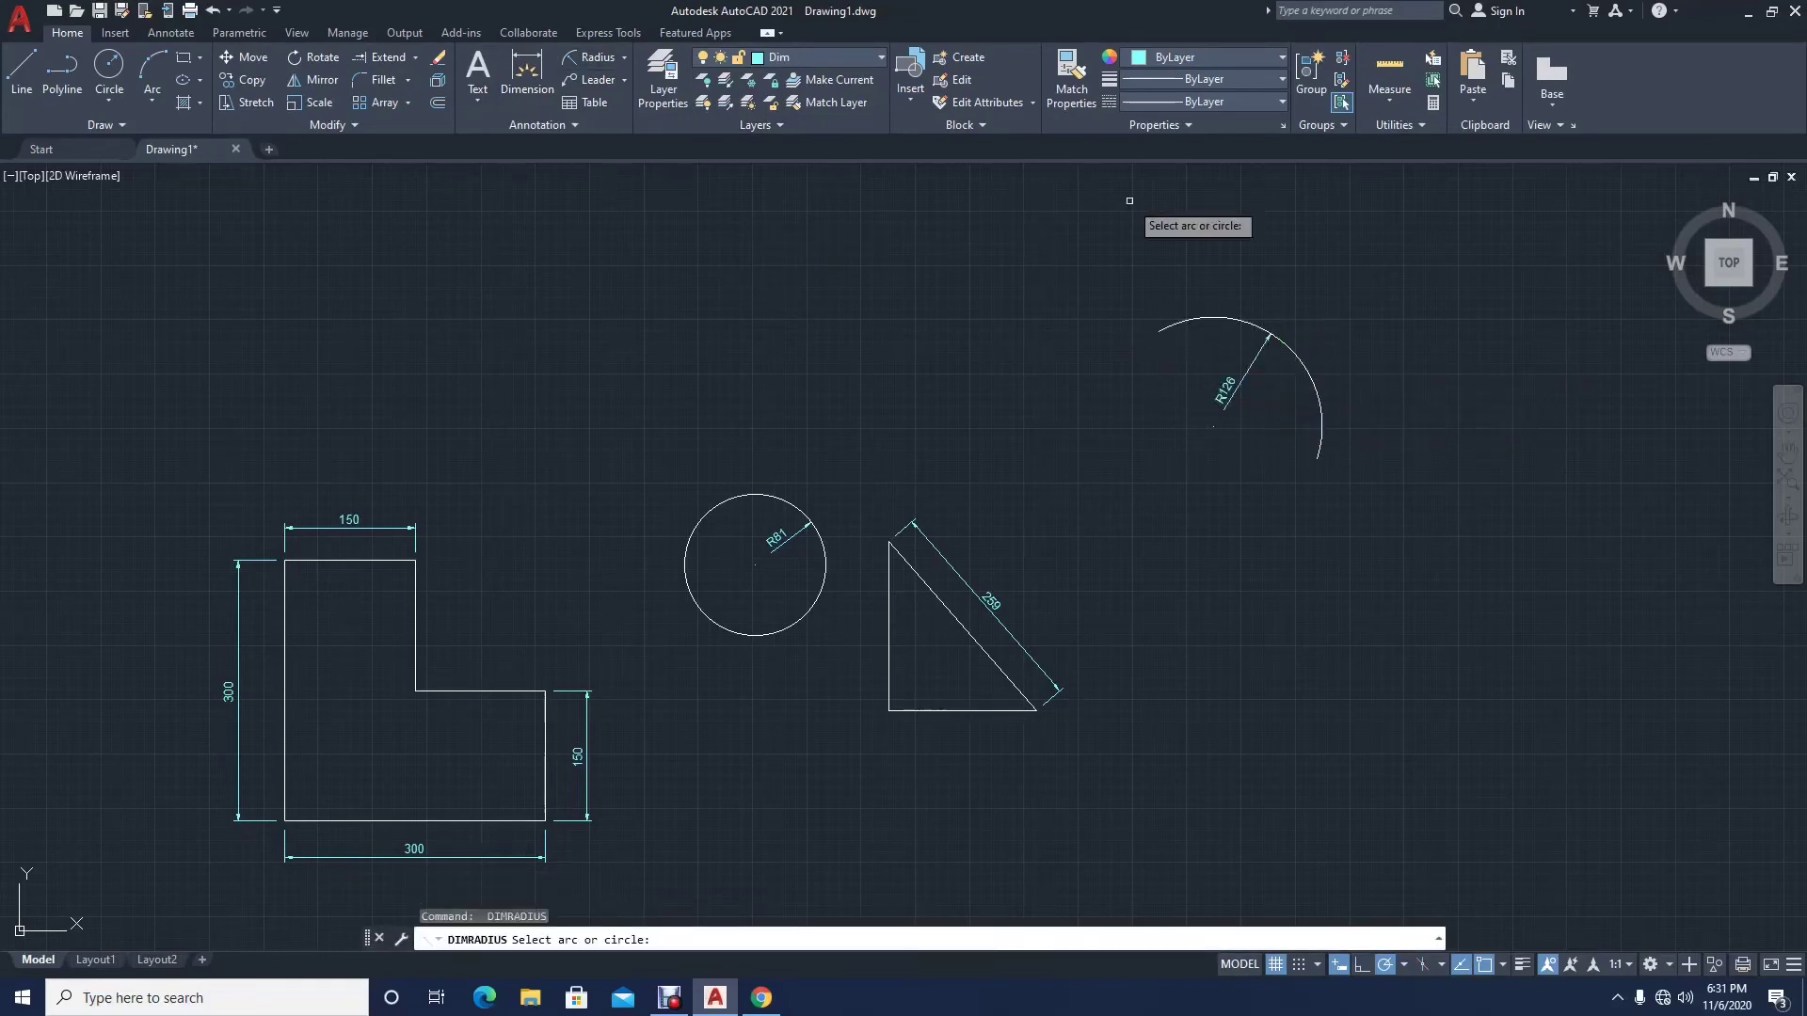
{"action": "key", "text": "Escape"}
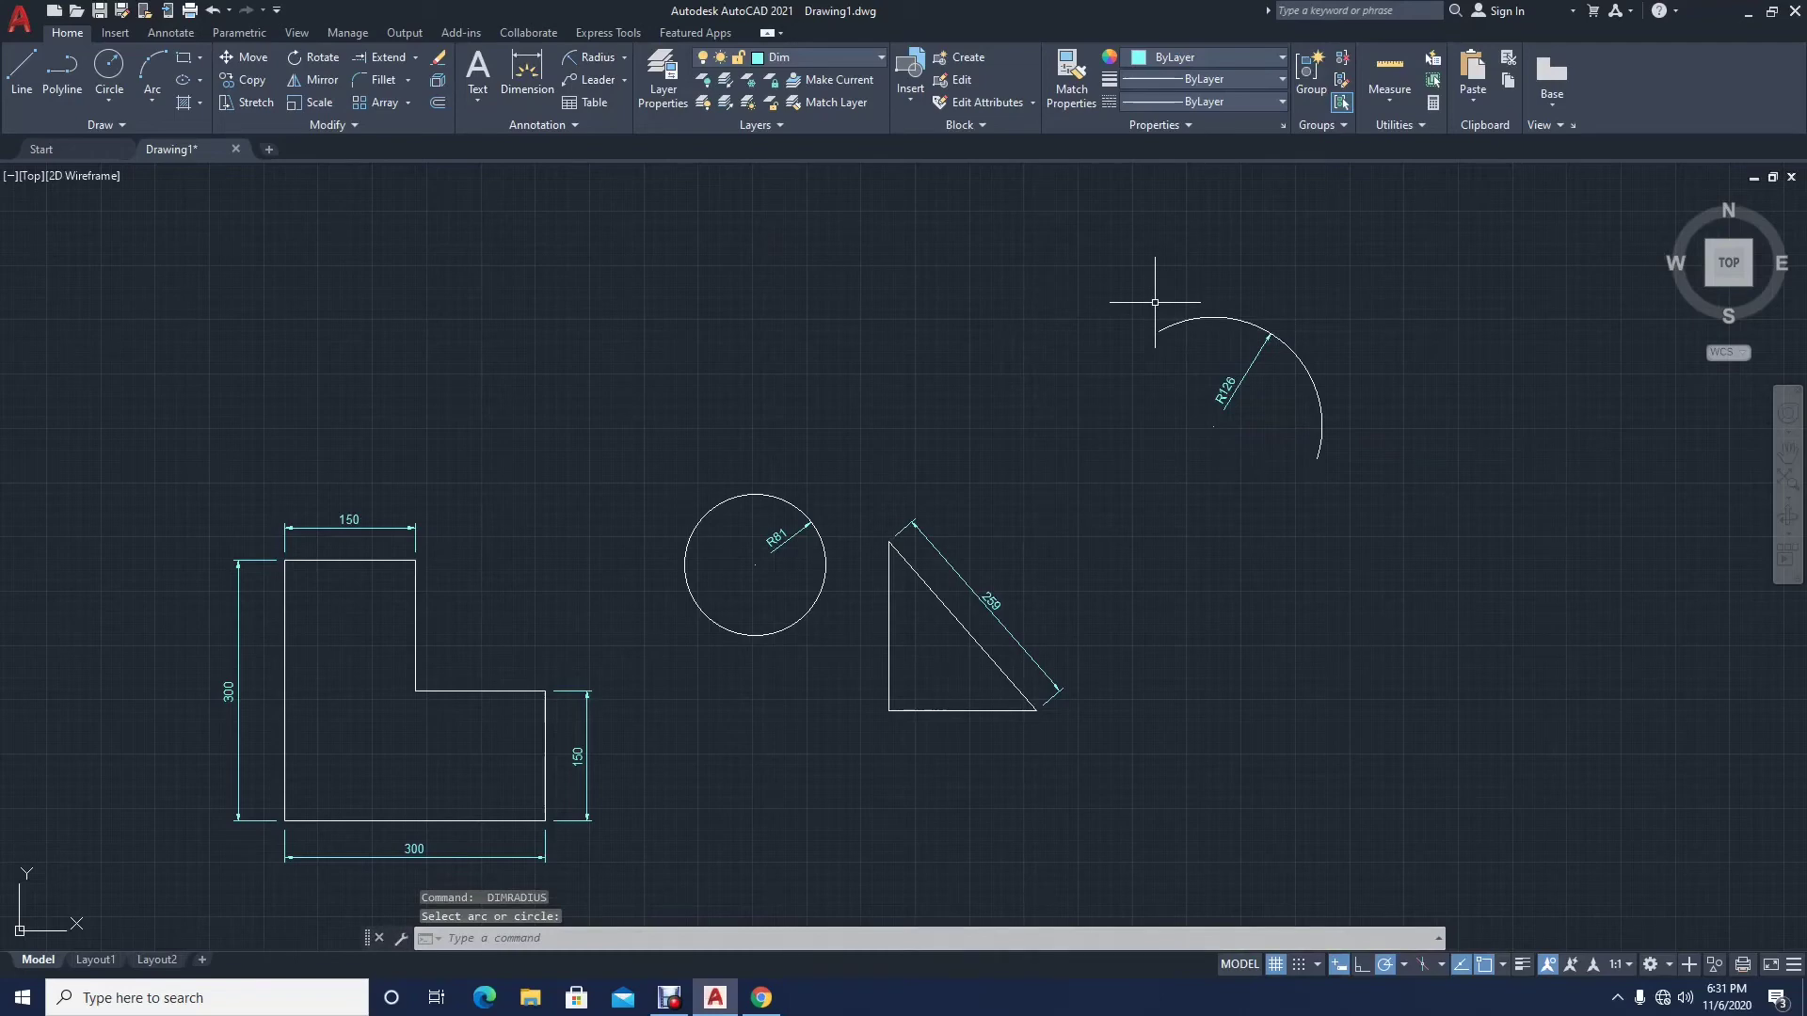
Step: Add a second radius dimension to the arc, with its text placed outside above the curve
{"action": "key", "text": "Return"}
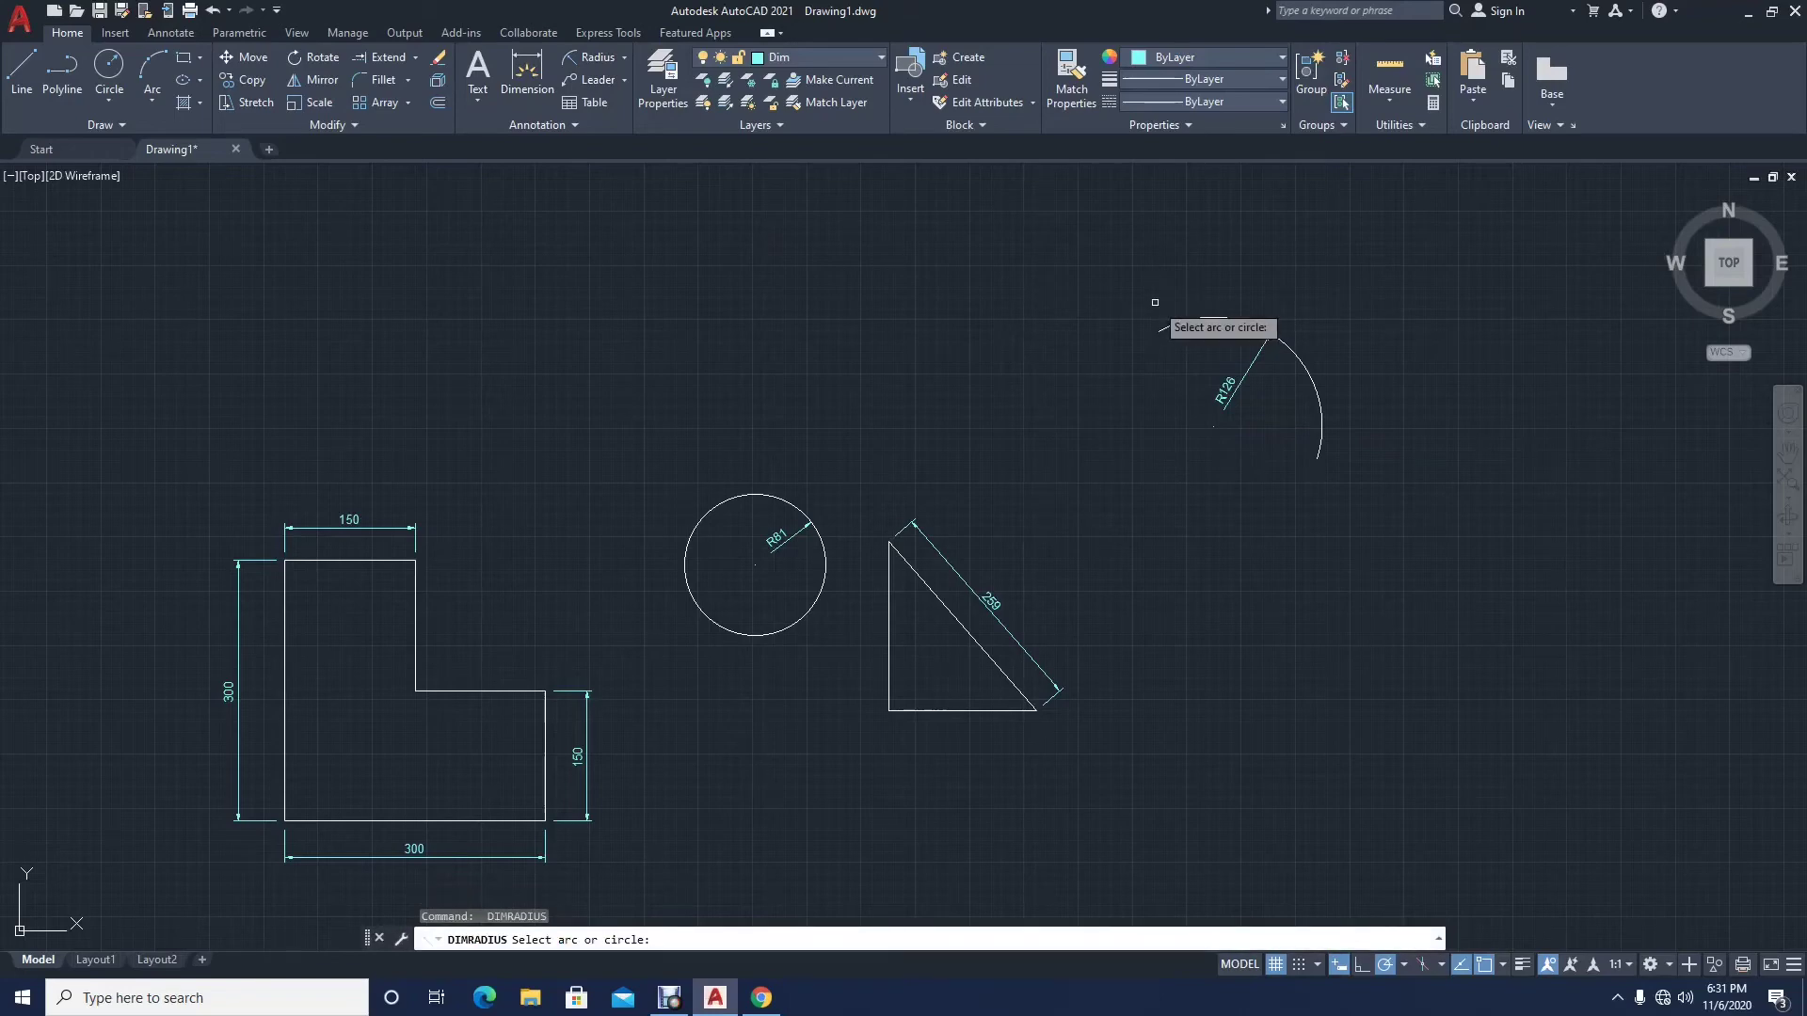
{"action": "left_click", "coordinate": [1214, 318]}
{"action": "left_click", "coordinate": [1259, 250]}
{"action": "key", "text": "Escape"}
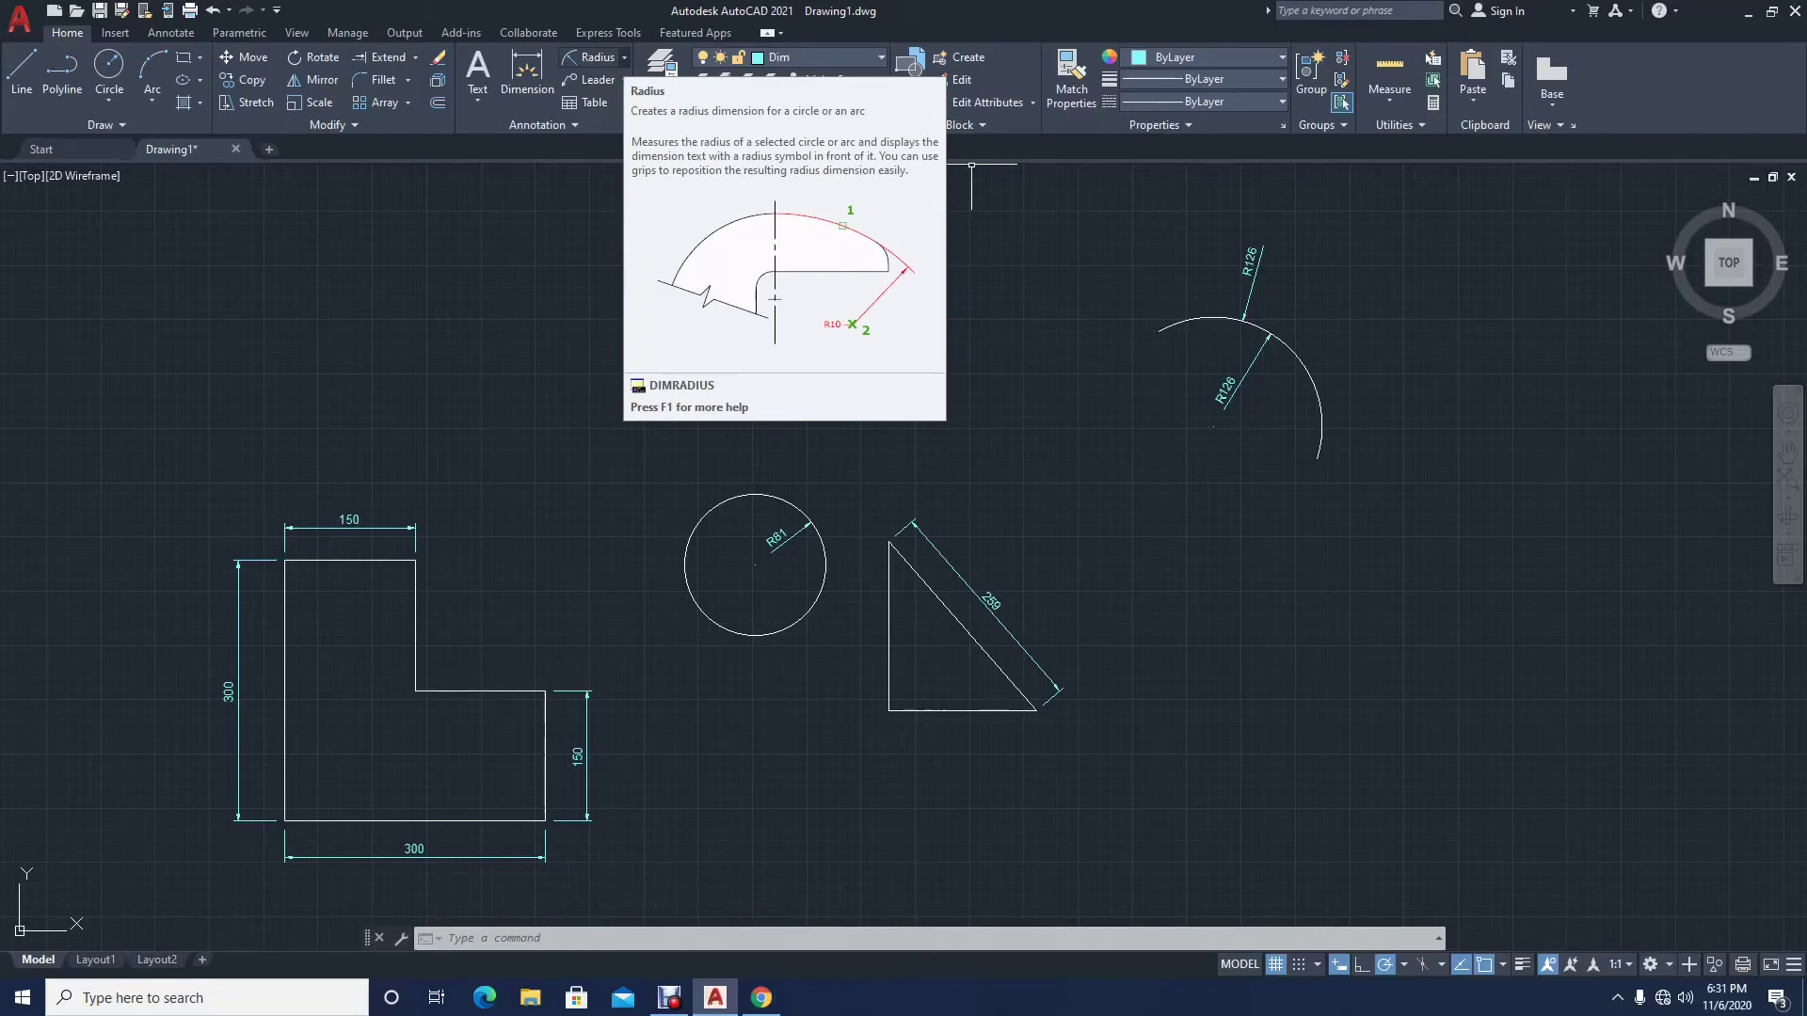
Step: Add a diameter dimension inside the circle, placed opposite the circle's radius dimension
{"action": "left_click", "coordinate": [624, 57]}
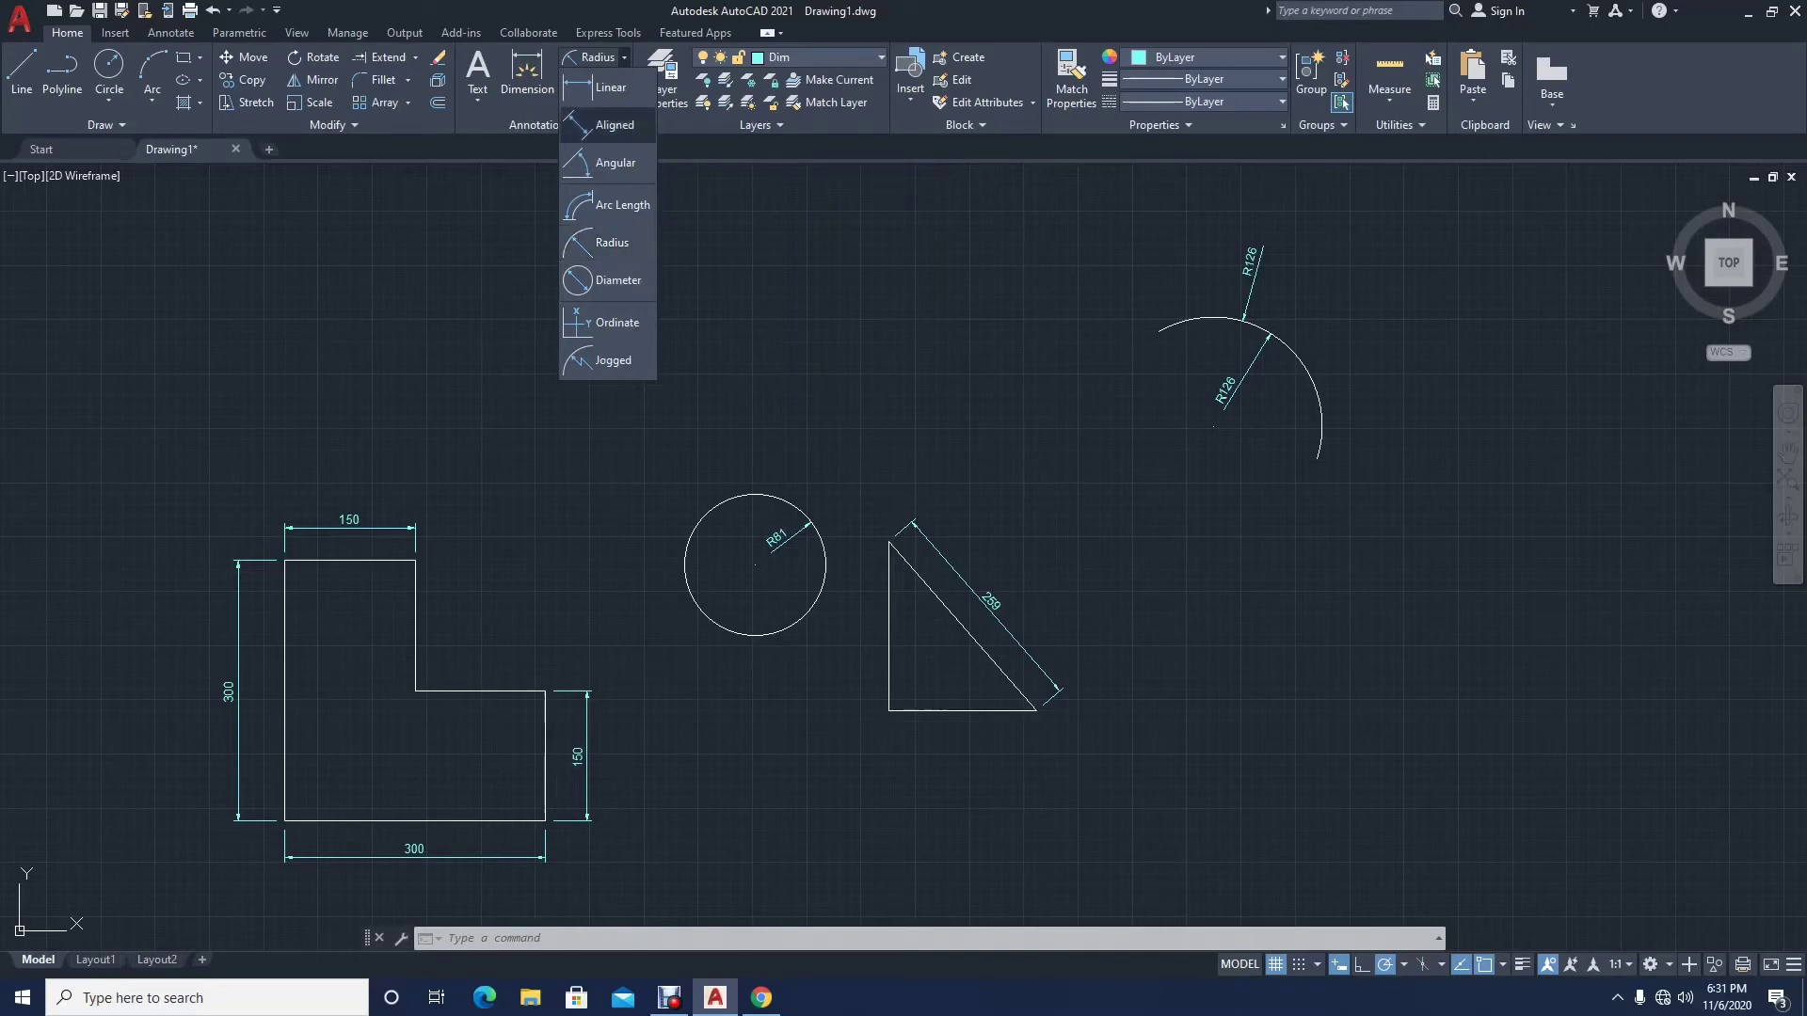
{"action": "left_click", "coordinate": [612, 280]}
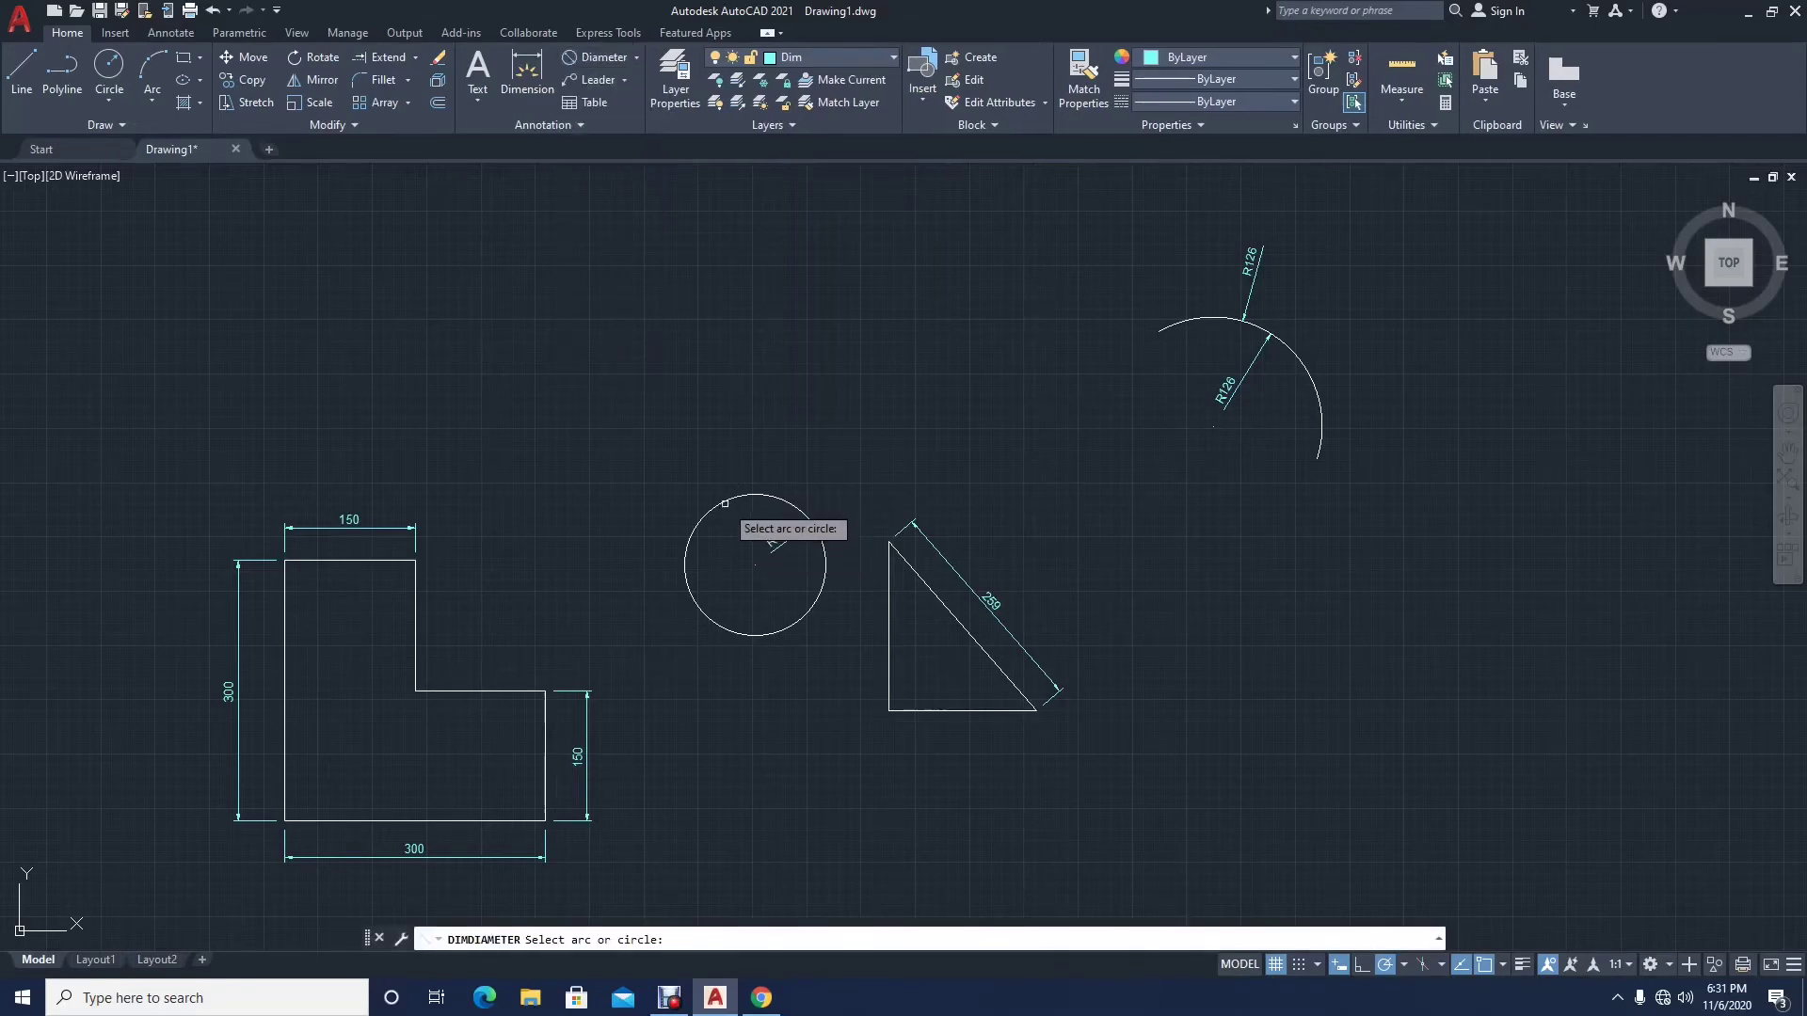
{"action": "left_click", "coordinate": [728, 508]}
{"action": "scroll", "coordinate": [721, 543], "scroll_direction": "up", "scroll_amount": 5}
{"action": "left_click", "coordinate": [724, 534]}
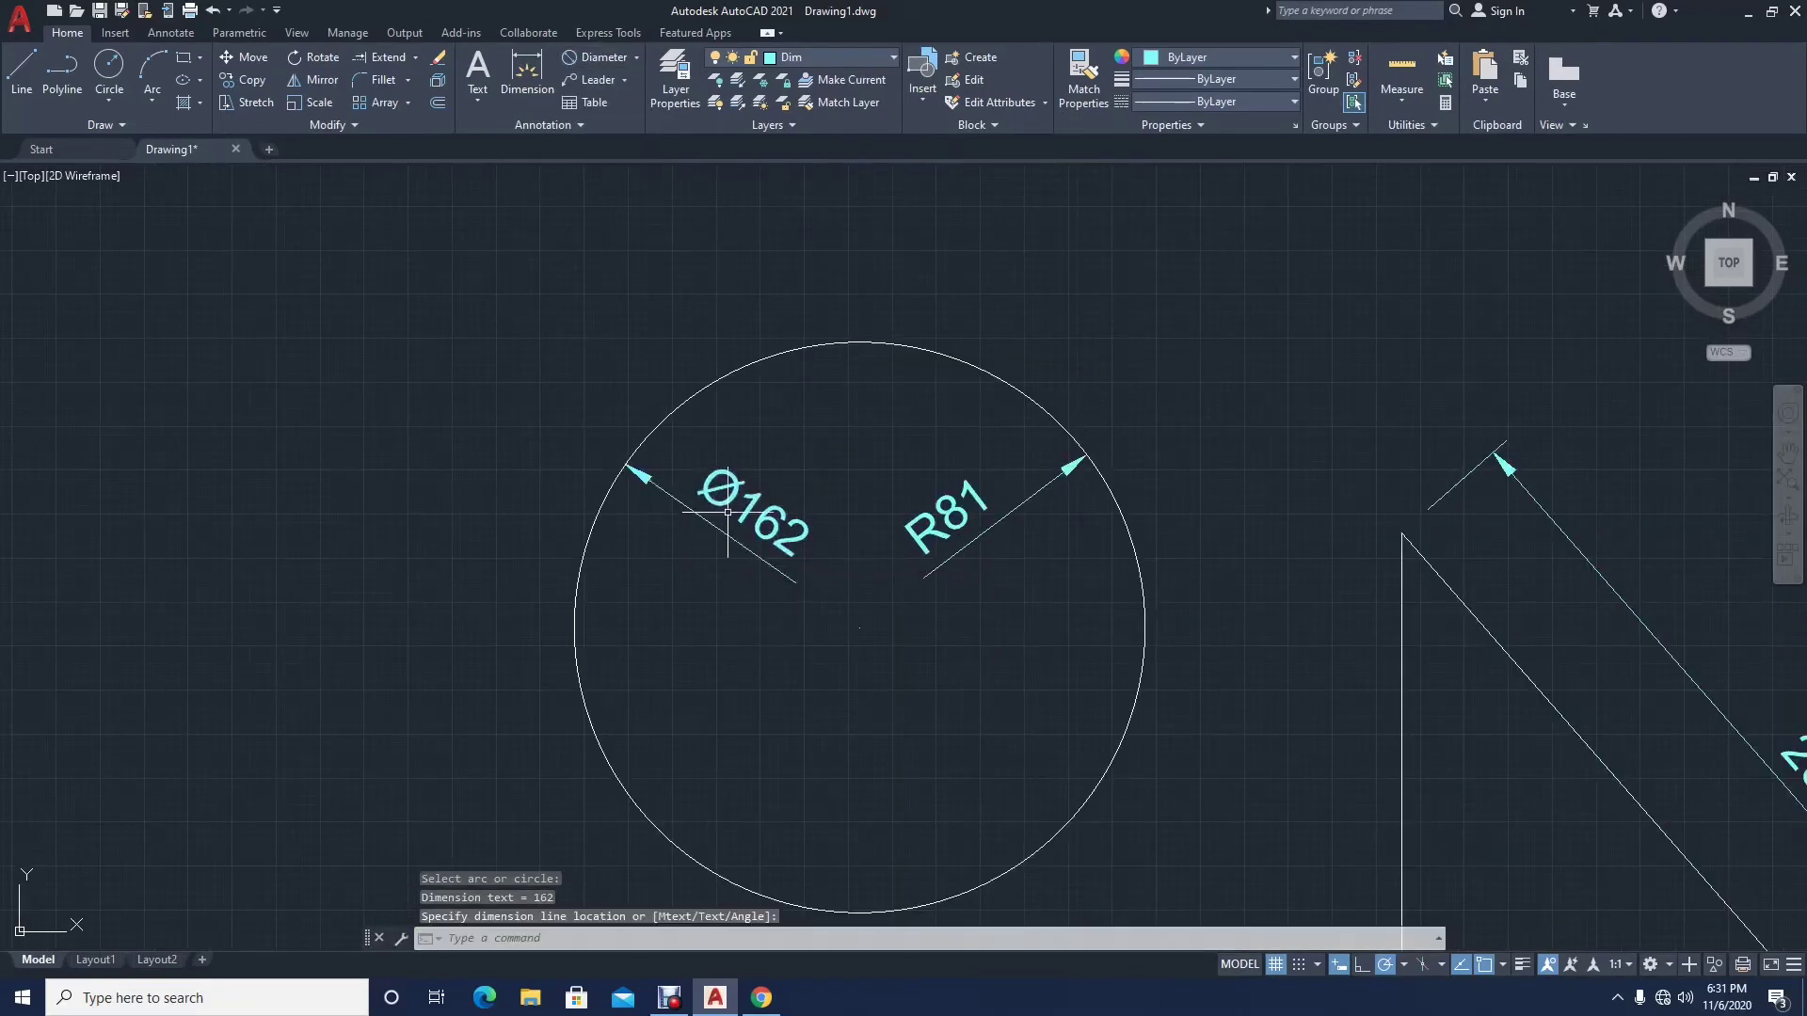
{"action": "scroll", "coordinate": [725, 527], "scroll_direction": "up", "scroll_amount": 5}
{"action": "scroll", "coordinate": [715, 508], "scroll_direction": "down", "scroll_amount": 2}
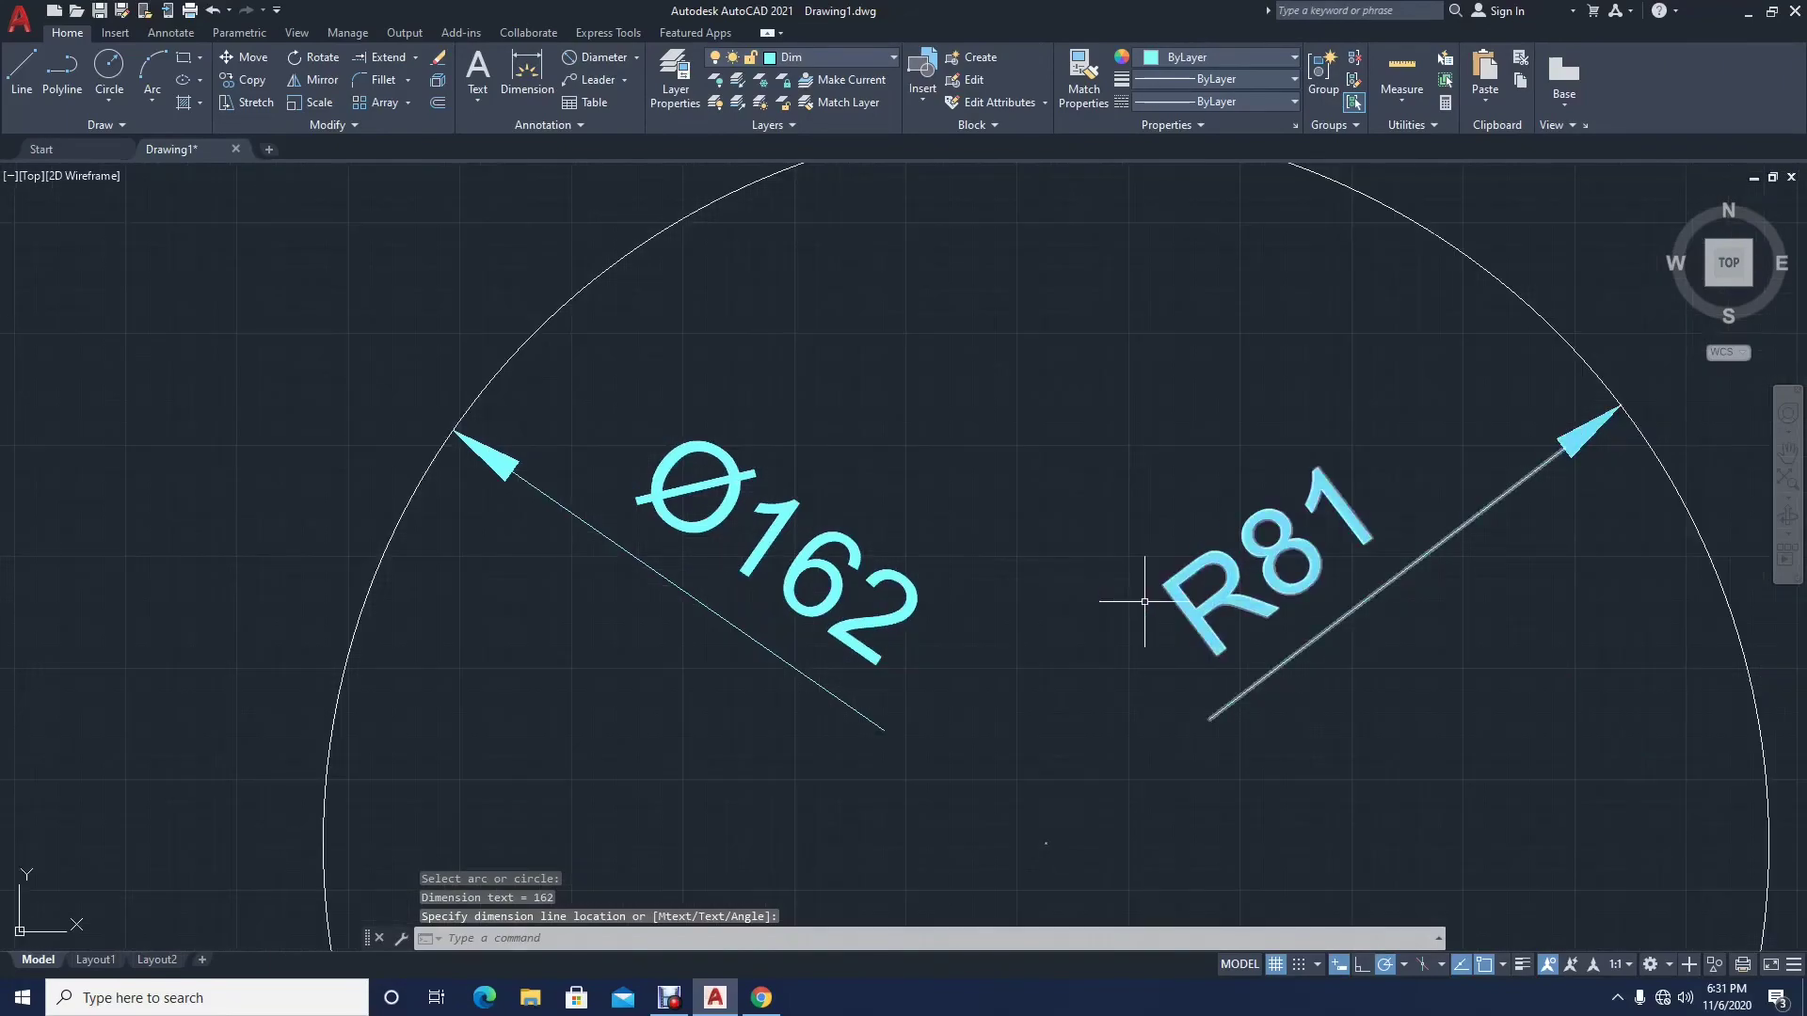
Step: Add an angular dimension inside the triangle's right-angle corner, between its base and its vertical side
{"action": "scroll", "coordinate": [715, 485], "scroll_direction": "down", "scroll_amount": 2}
{"action": "scroll", "coordinate": [702, 468], "scroll_direction": "down", "scroll_amount": 10}
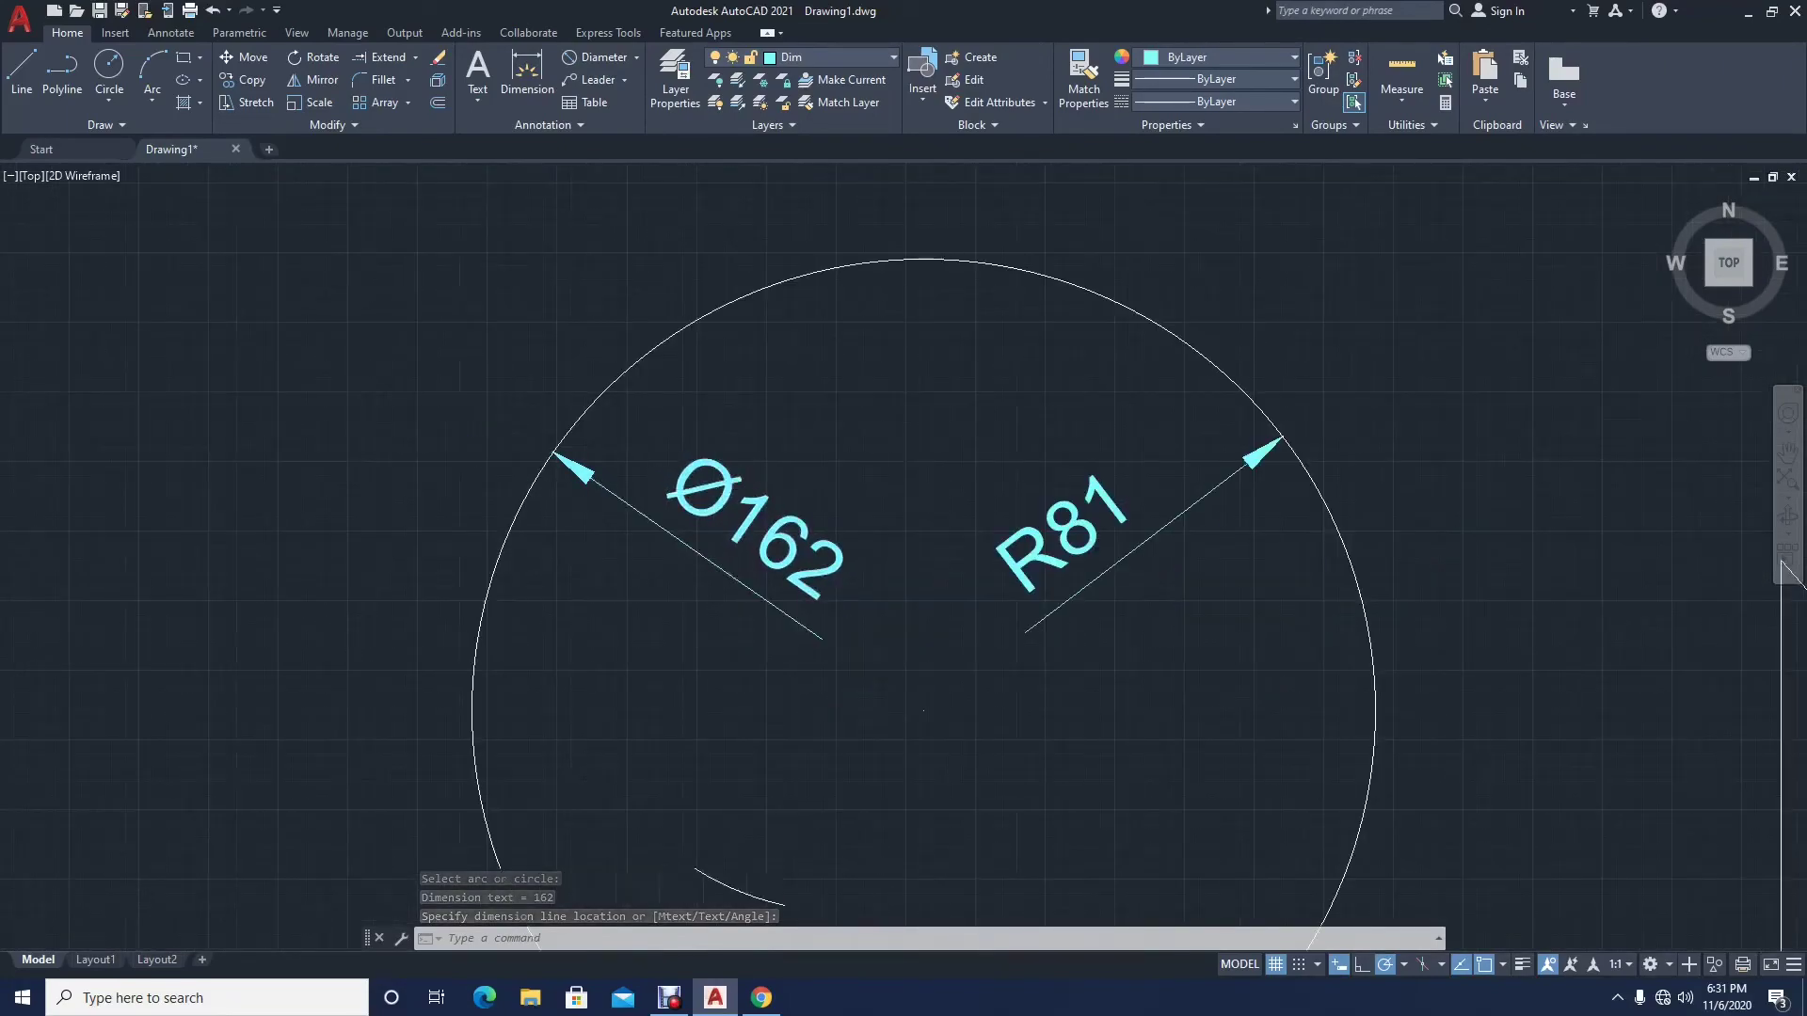
{"action": "scroll", "coordinate": [871, 465], "scroll_direction": "up", "scroll_amount": 2}
{"action": "scroll", "coordinate": [871, 465], "scroll_direction": "up", "scroll_amount": 2}
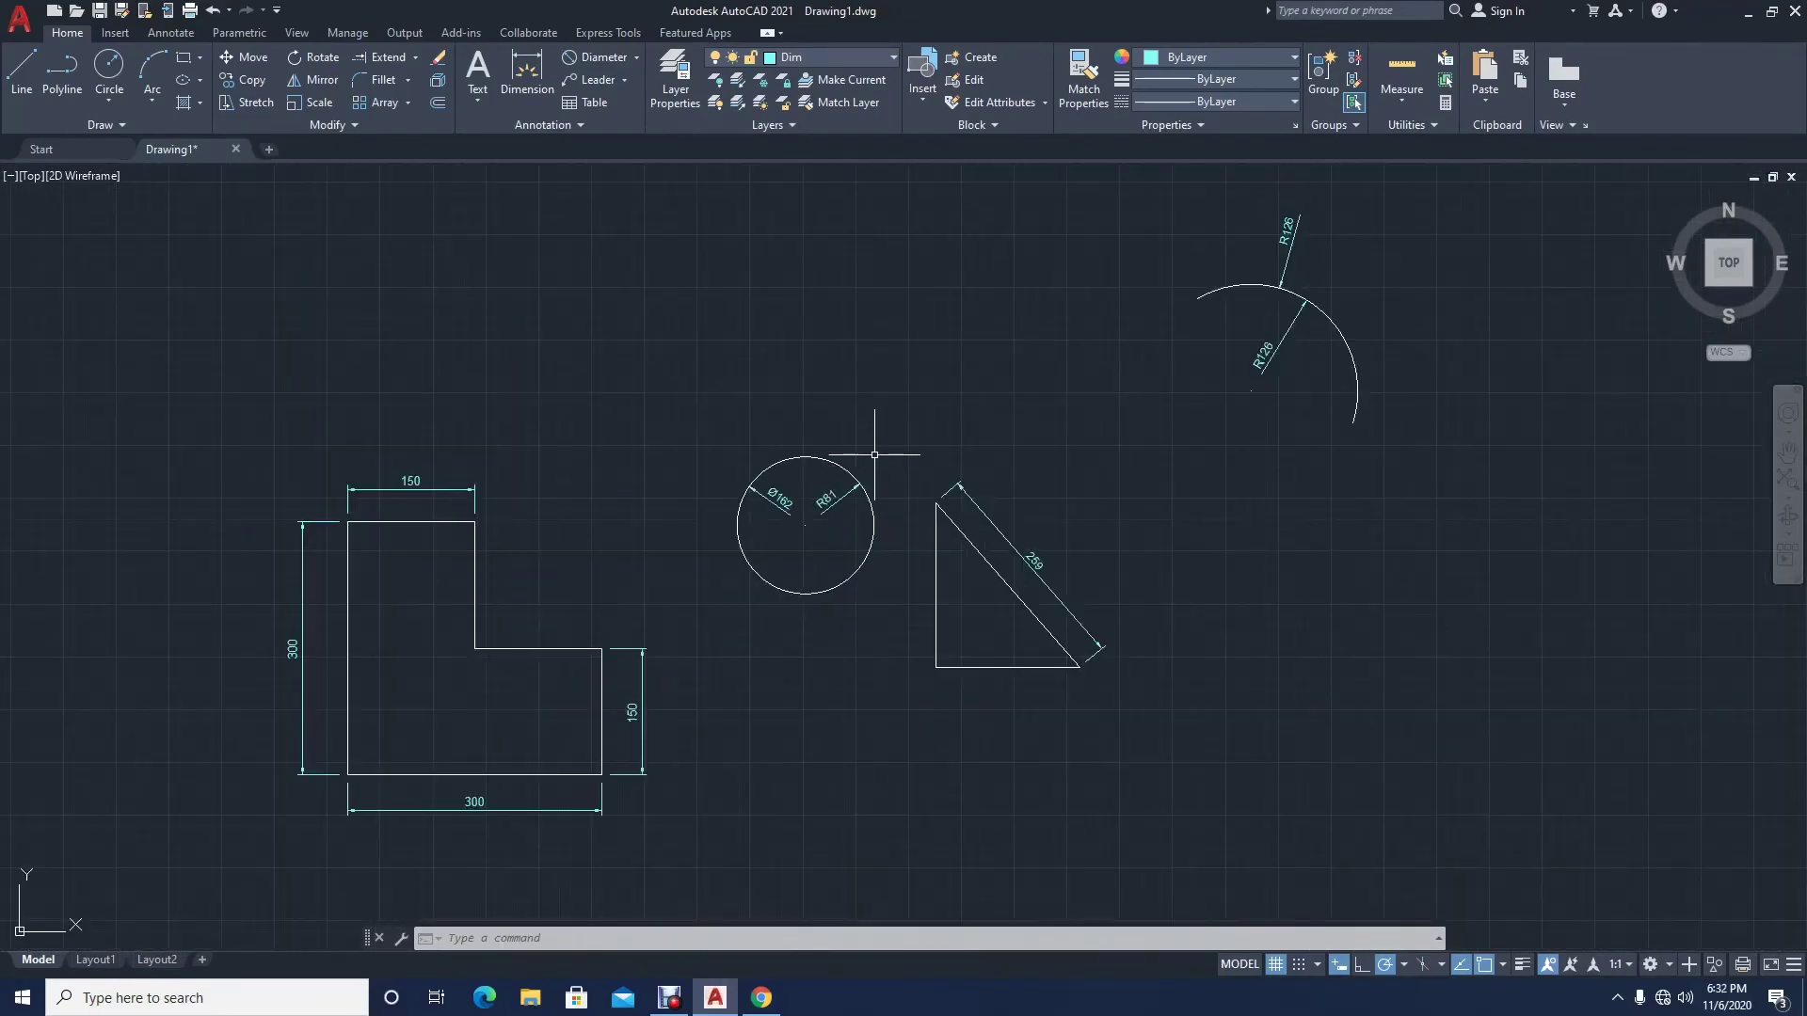
{"action": "mouse_move", "coordinate": [871, 457]}
{"action": "middle_mouse_down"}
{"action": "mouse_move", "coordinate": [770, 452]}
{"action": "mouse_move", "coordinate": [768, 523]}
{"action": "middle_mouse_up"}
{"action": "scroll", "coordinate": [782, 459], "scroll_direction": "down", "scroll_amount": 2}
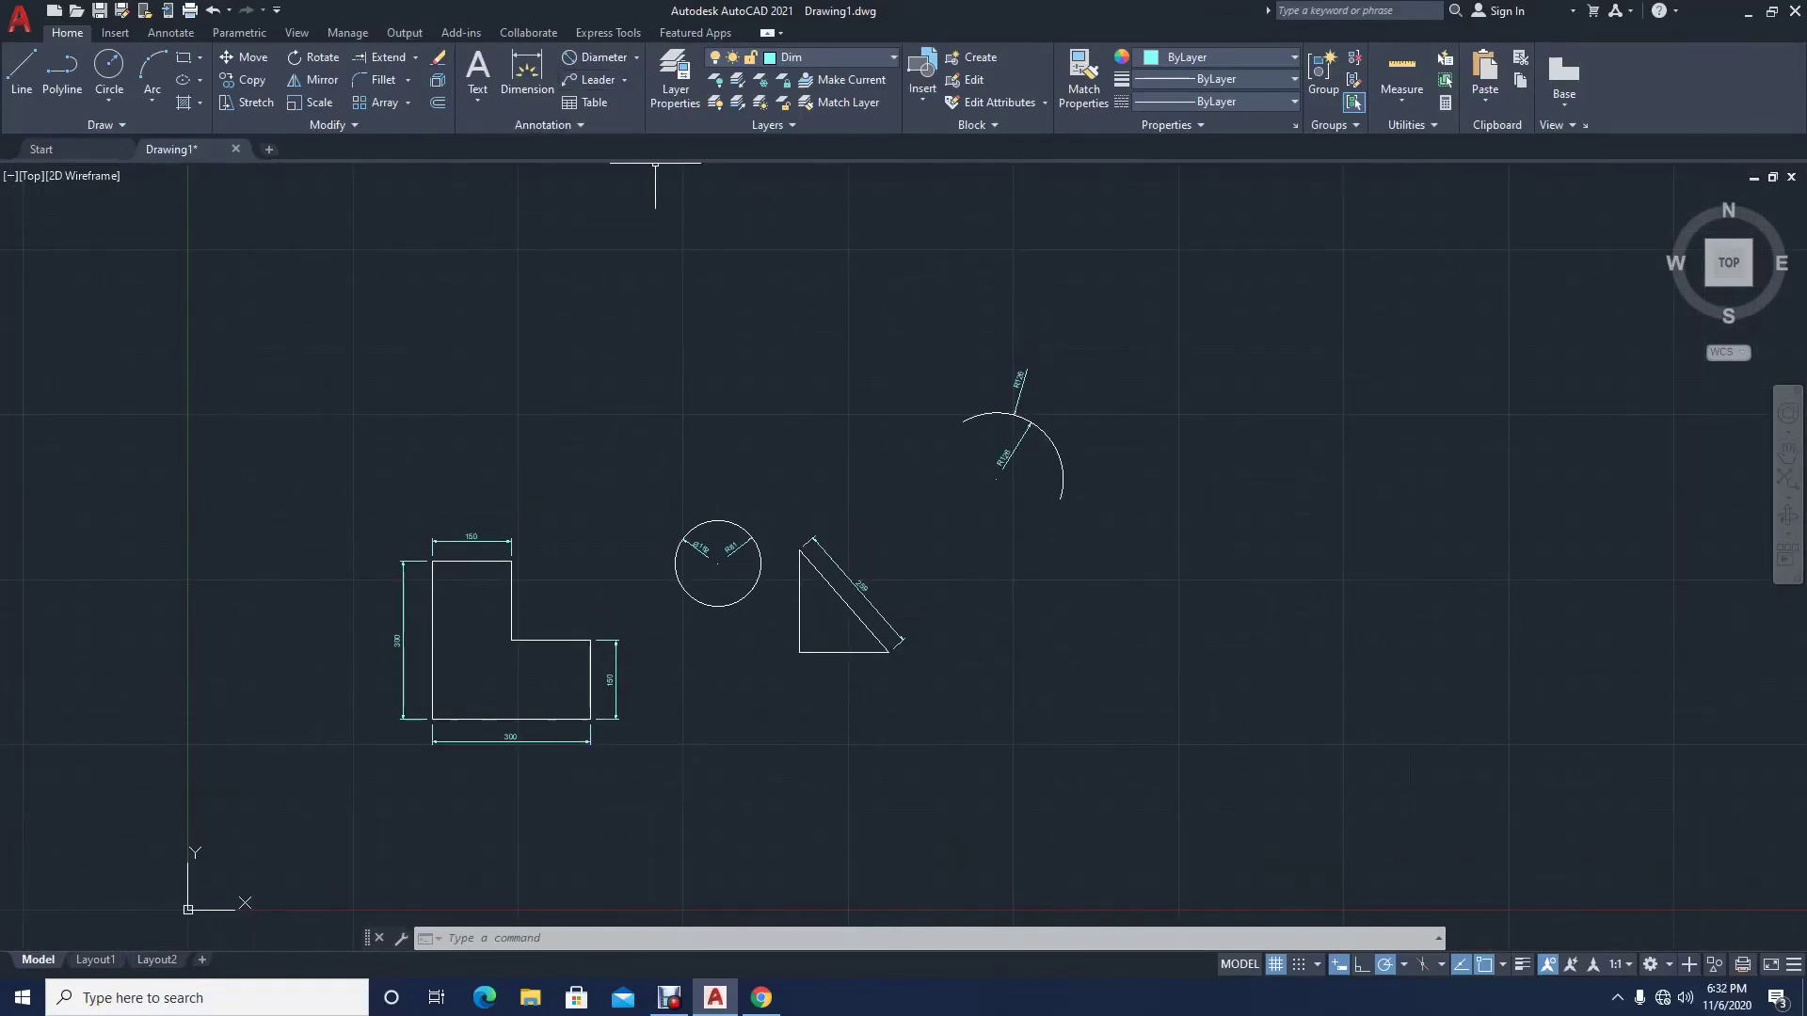
{"action": "left_click", "coordinate": [637, 57]}
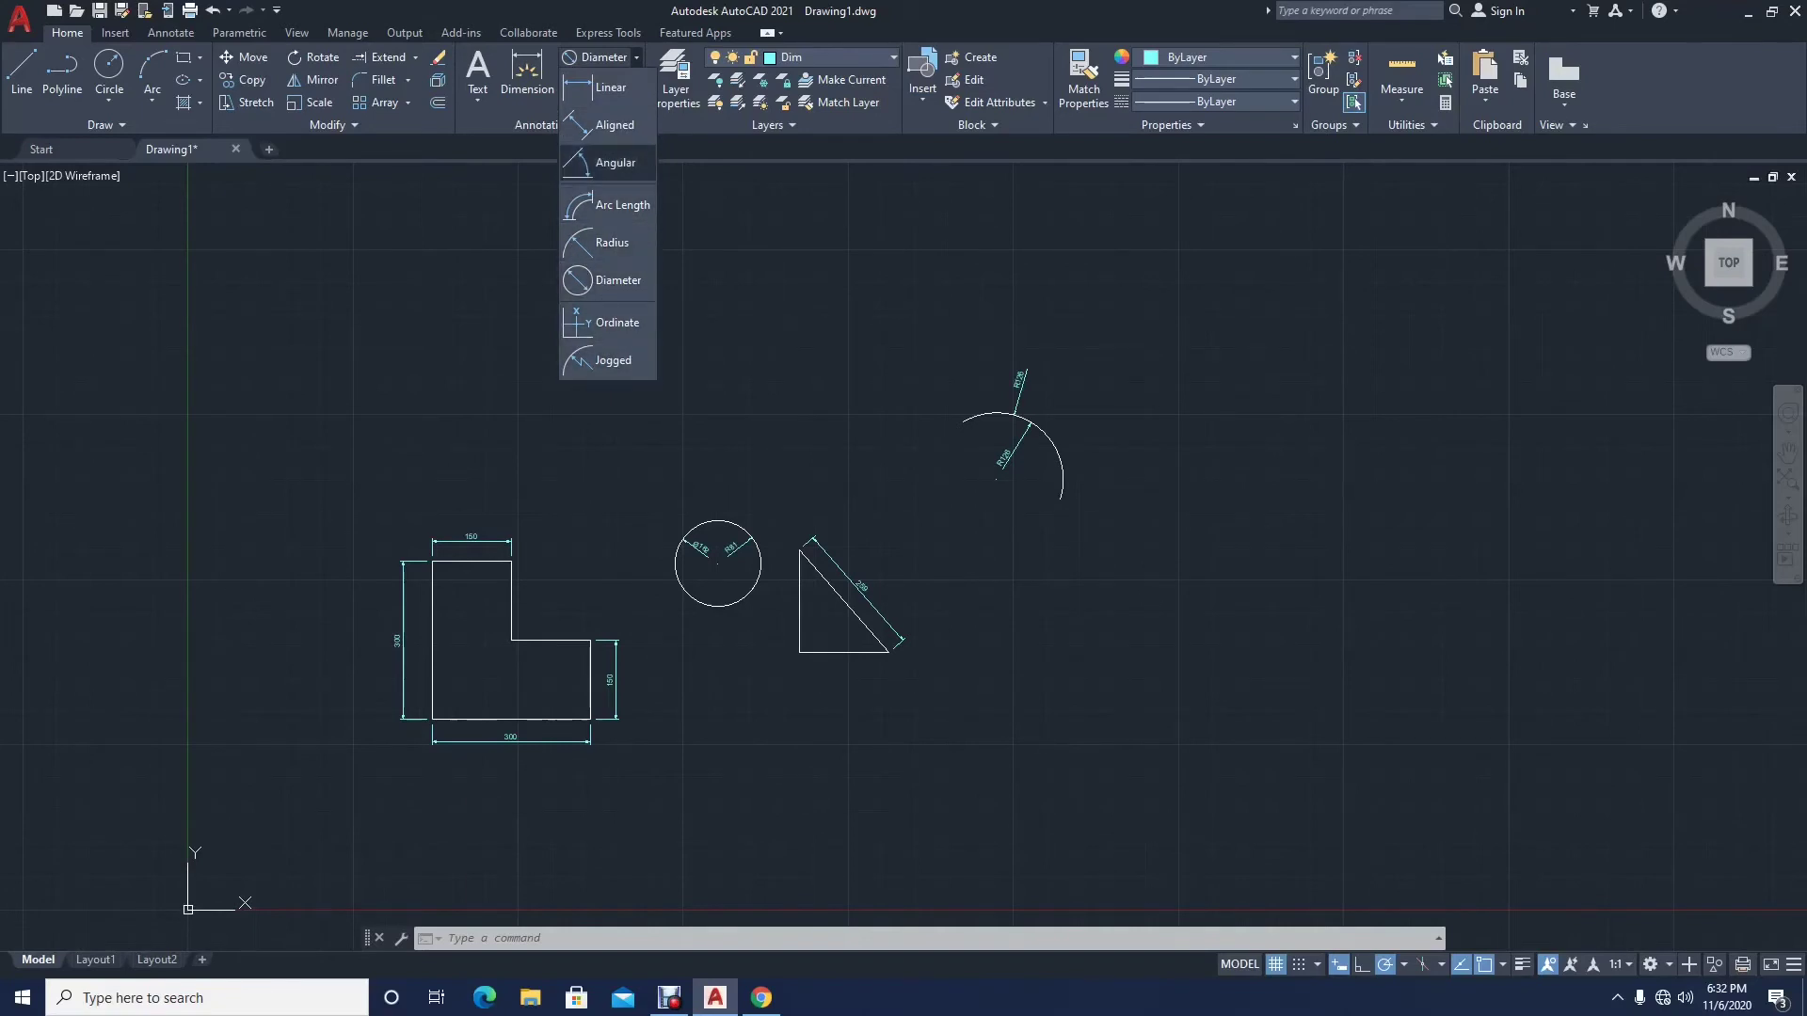
{"action": "left_click", "coordinate": [612, 162]}
{"action": "scroll", "coordinate": [790, 657], "scroll_direction": "up", "scroll_amount": 5}
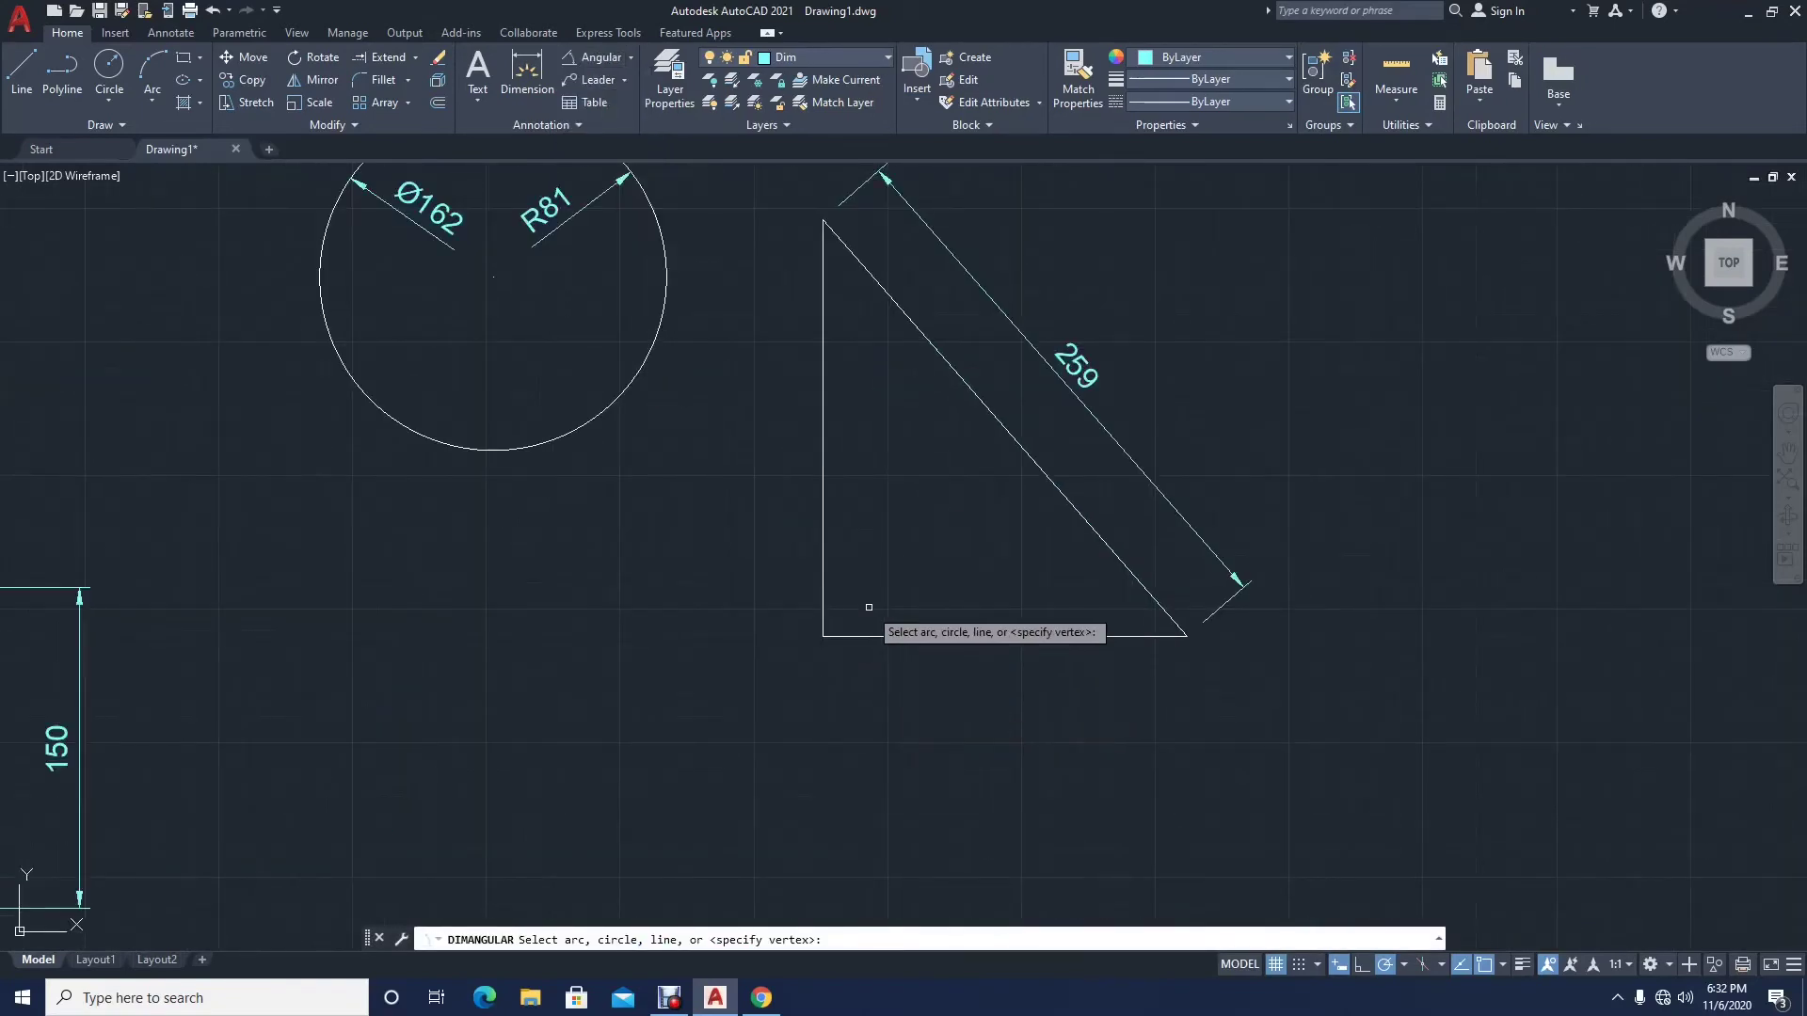
{"action": "left_click", "coordinate": [865, 632]}
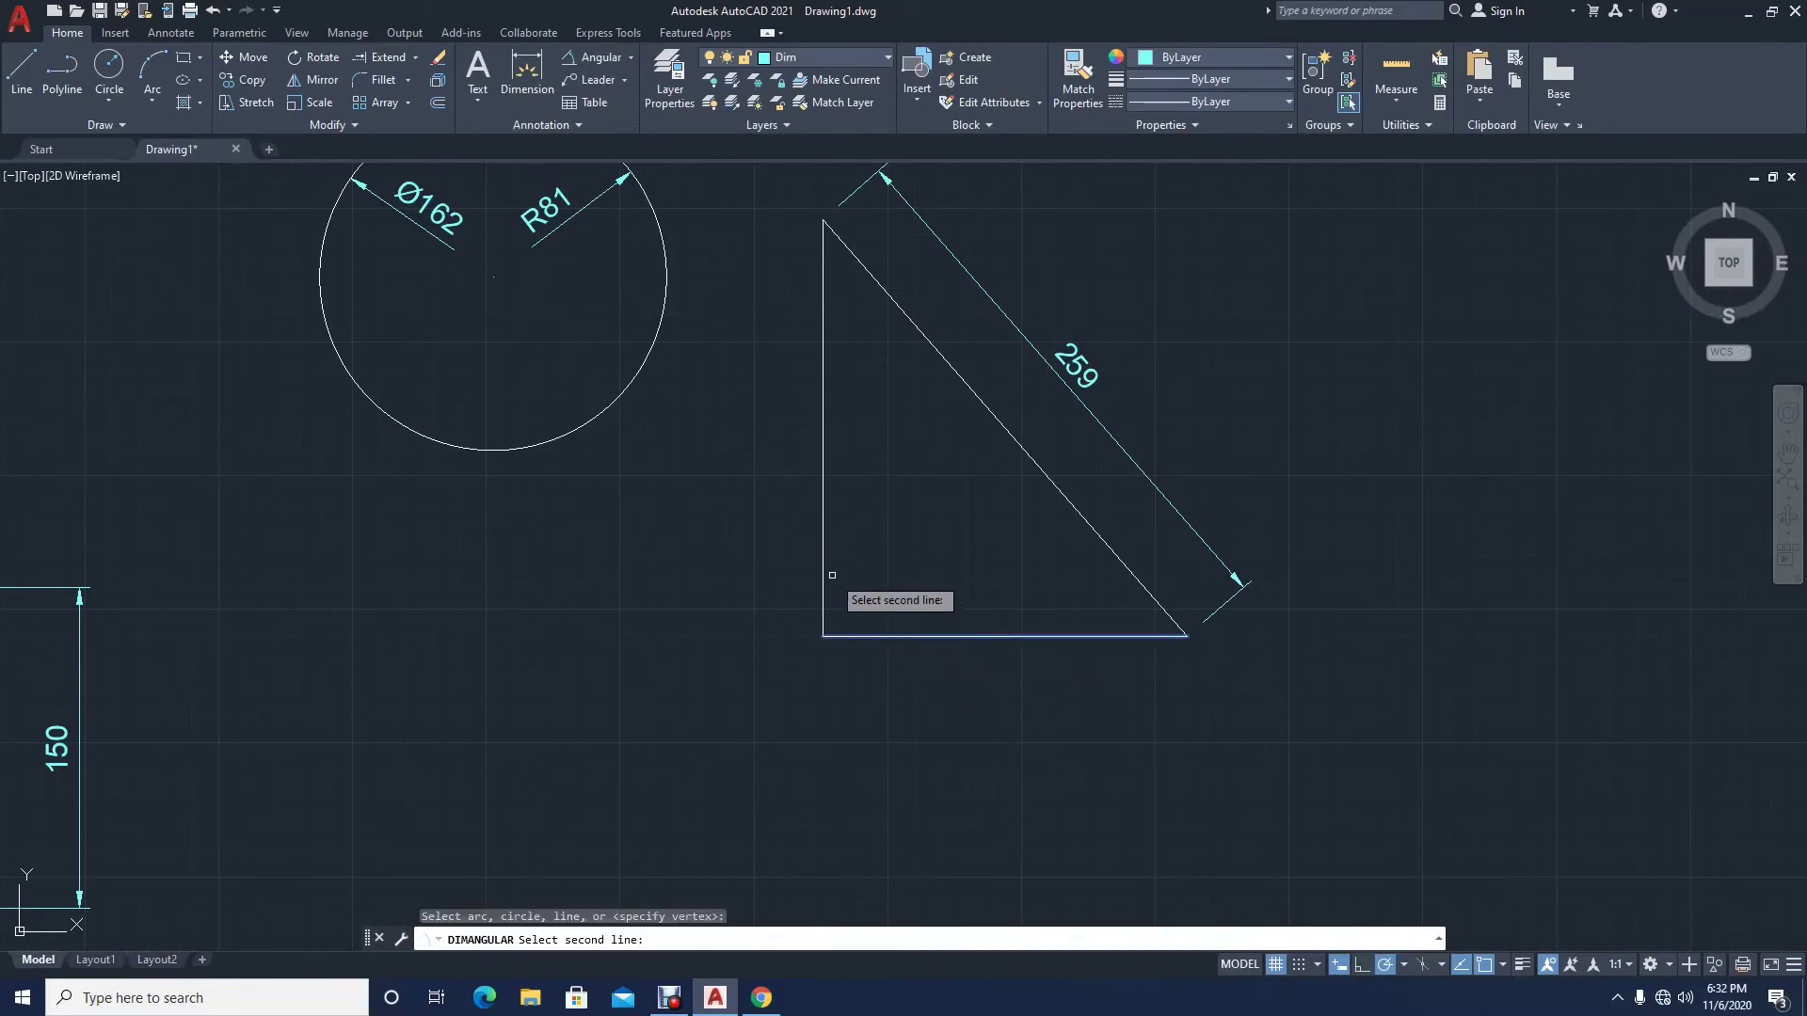
{"action": "left_click", "coordinate": [818, 572]}
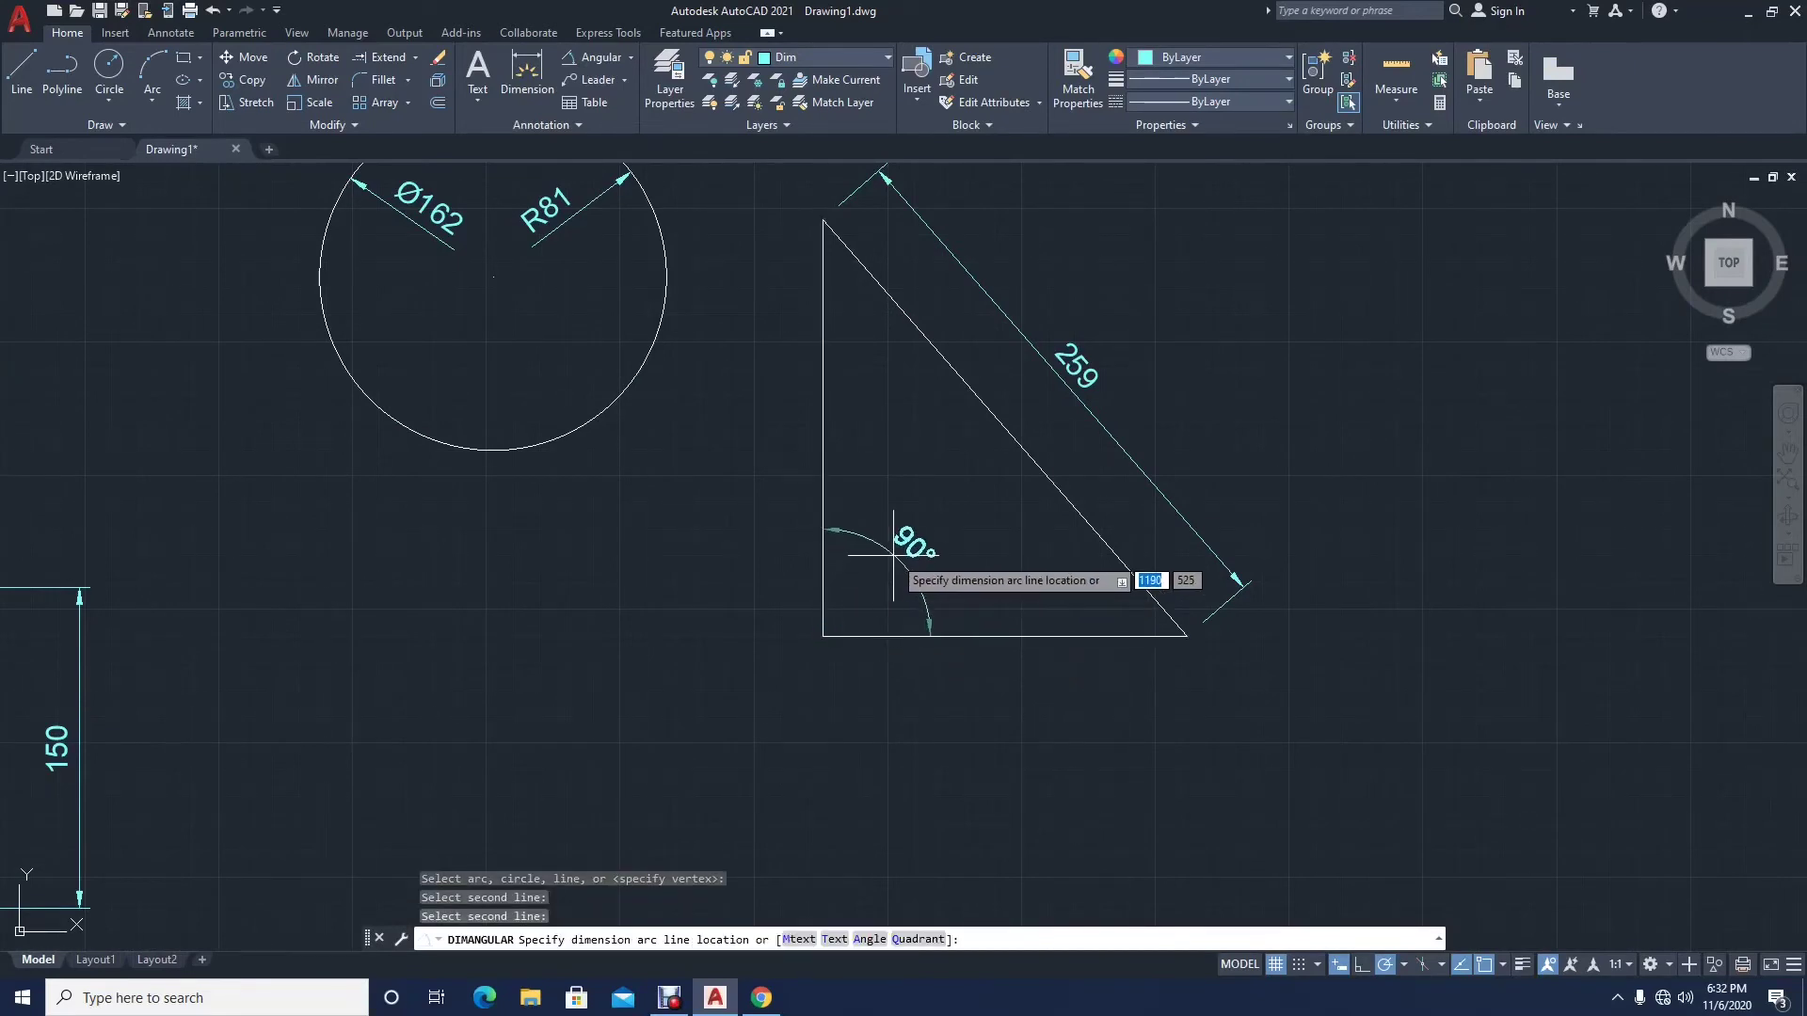
{"action": "left_click", "coordinate": [893, 555]}
Step: Add an angular dimension inside the triangle between its sloped side and its base
{"action": "key", "text": "Return"}
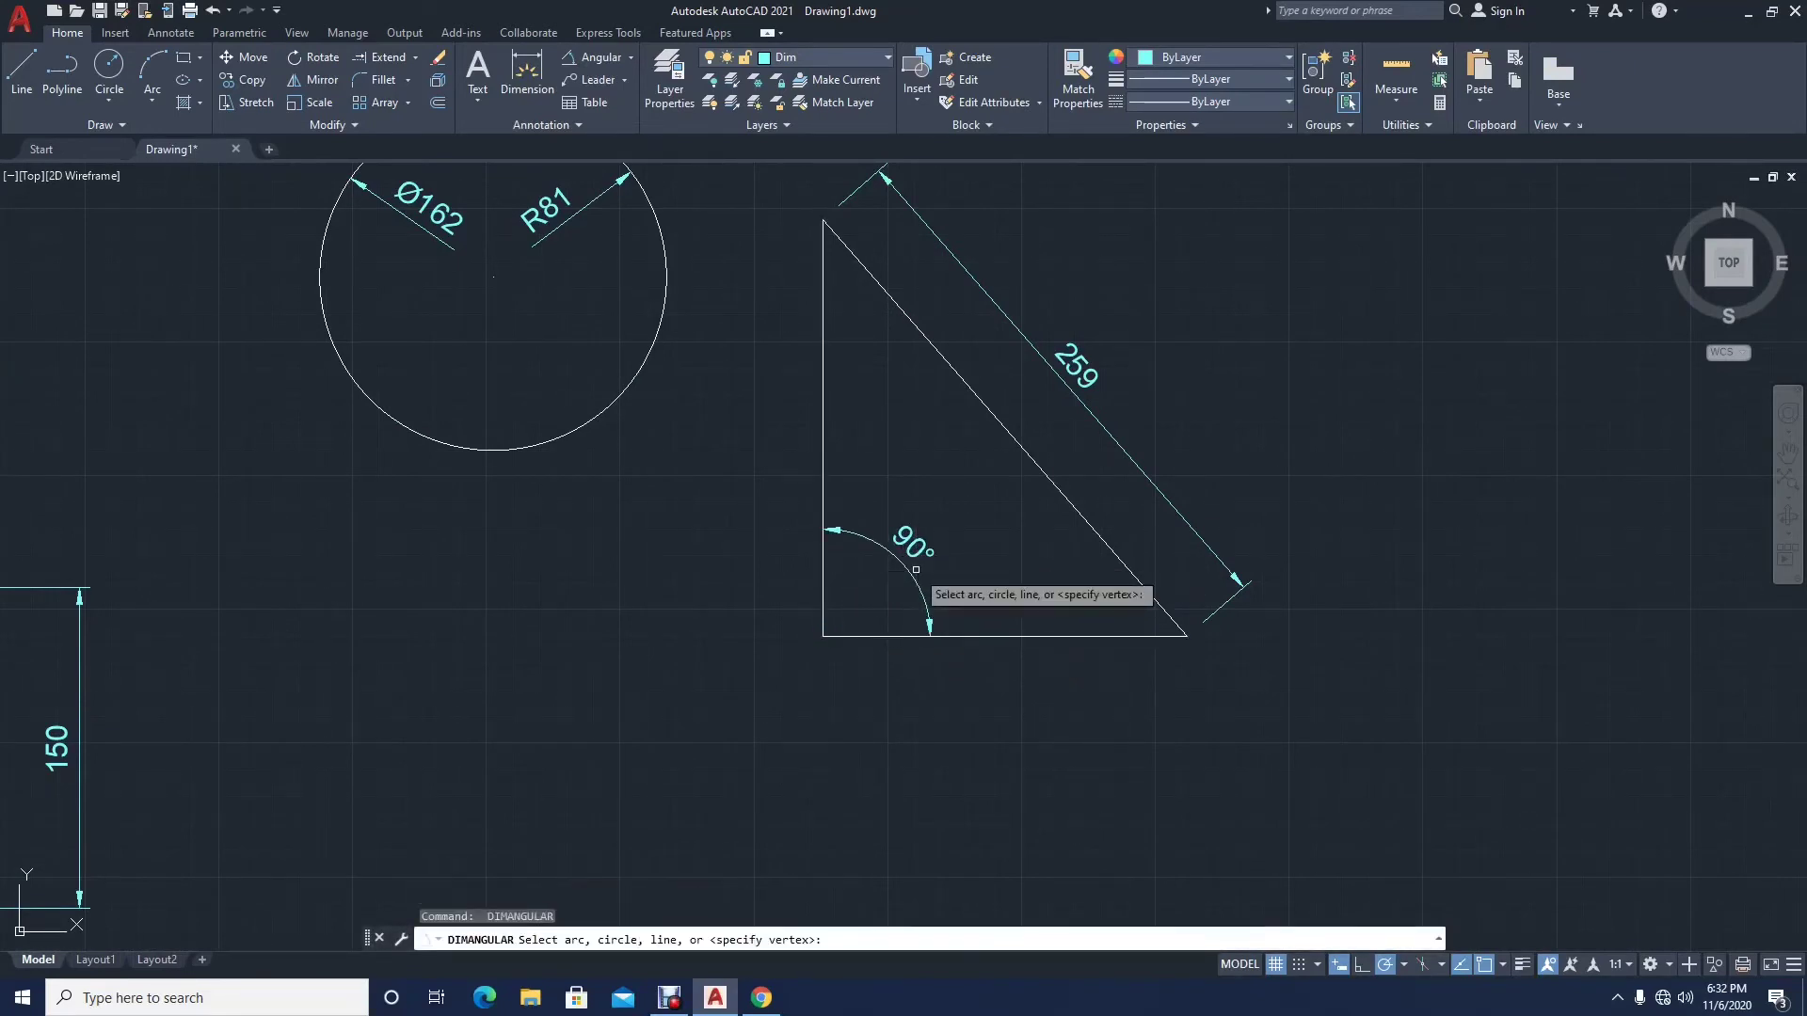
{"action": "scroll", "coordinate": [944, 560], "scroll_direction": "down", "scroll_amount": 4}
{"action": "scroll", "coordinate": [995, 556], "scroll_direction": "up", "scroll_amount": 3}
{"action": "left_click", "coordinate": [1019, 557]}
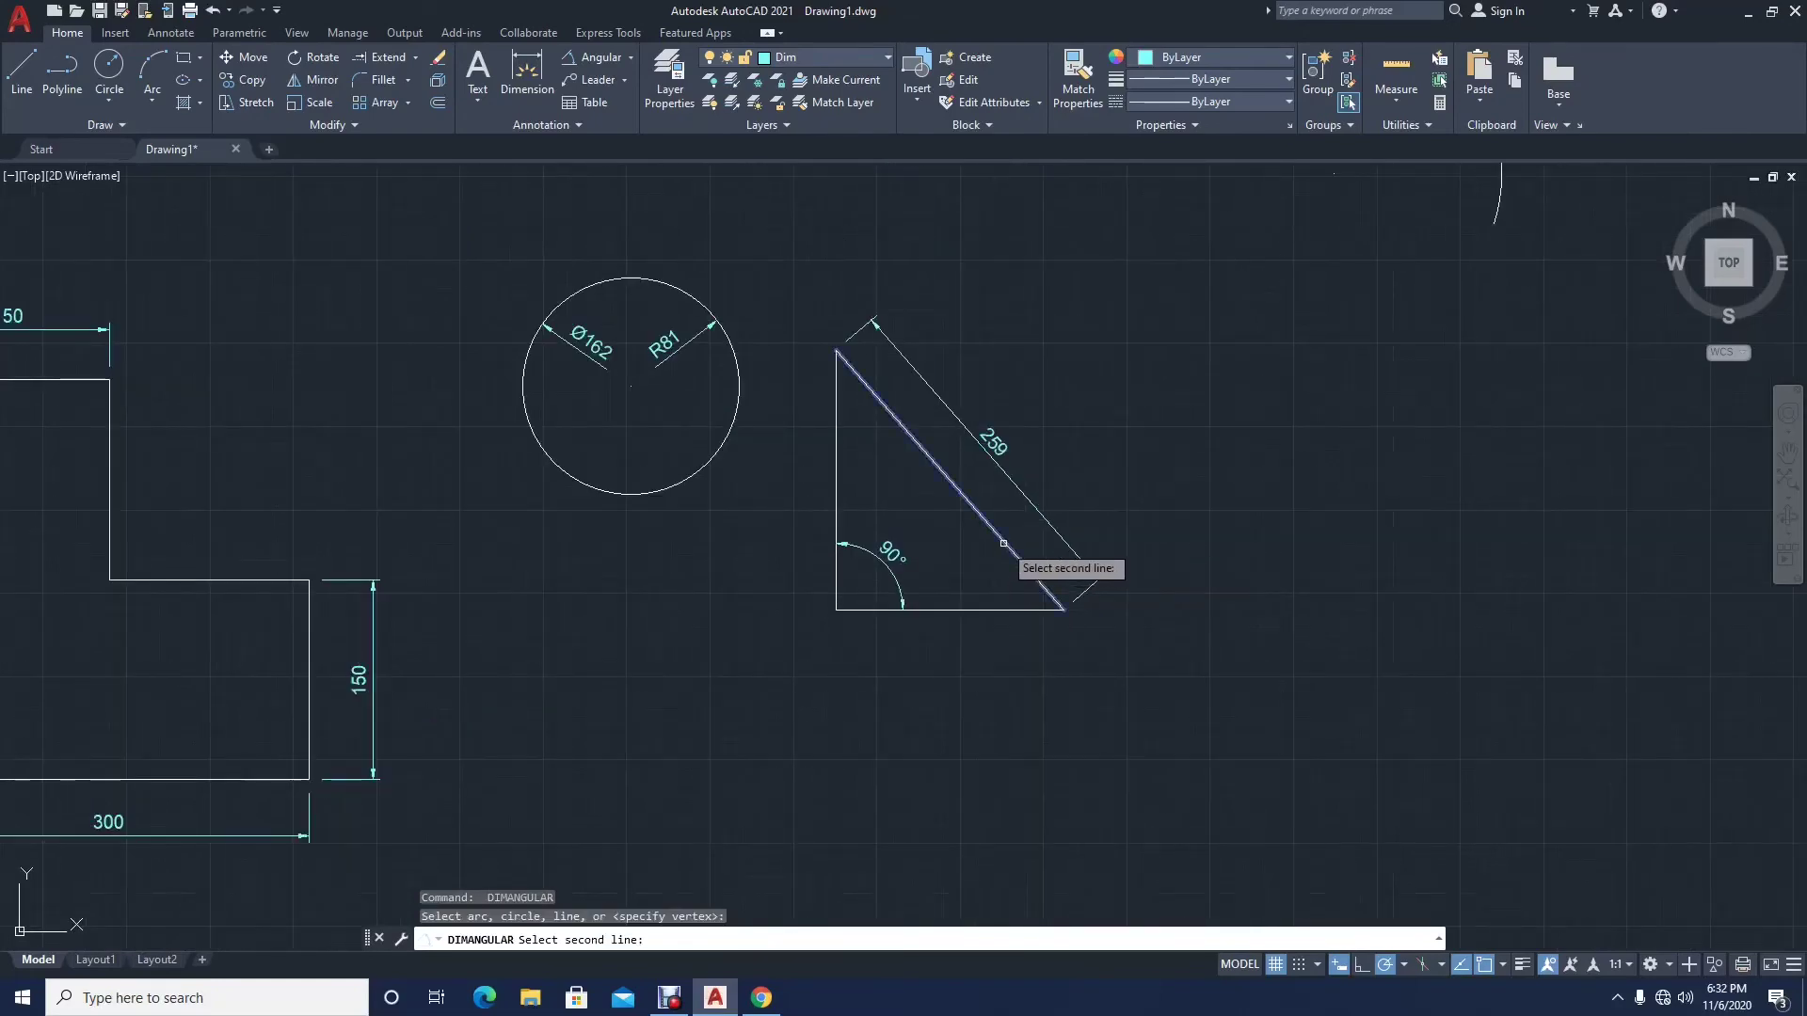
{"action": "left_click", "coordinate": [976, 609]}
{"action": "scroll", "coordinate": [981, 571], "scroll_direction": "up", "scroll_amount": 4}
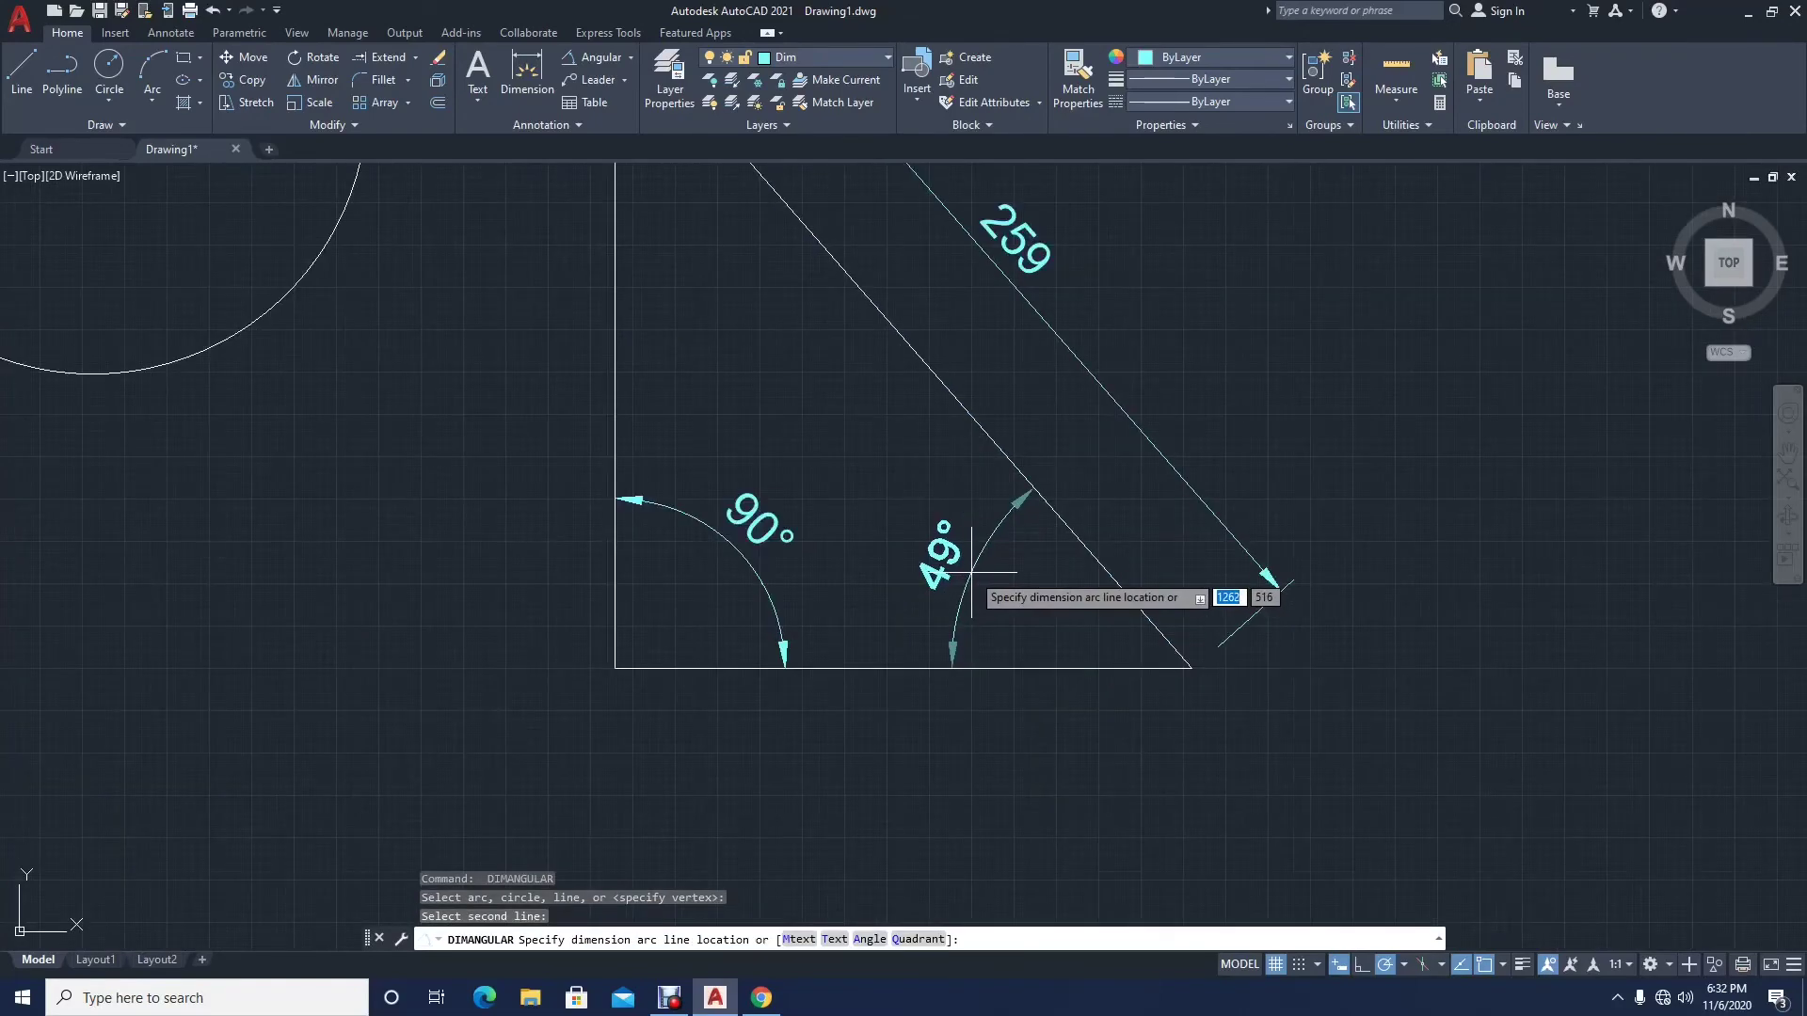
{"action": "left_click", "coordinate": [979, 575]}
Step: Add an angular dimension at the triangle's top corner, between its vertical side and its sloped side
{"action": "key", "text": "Return"}
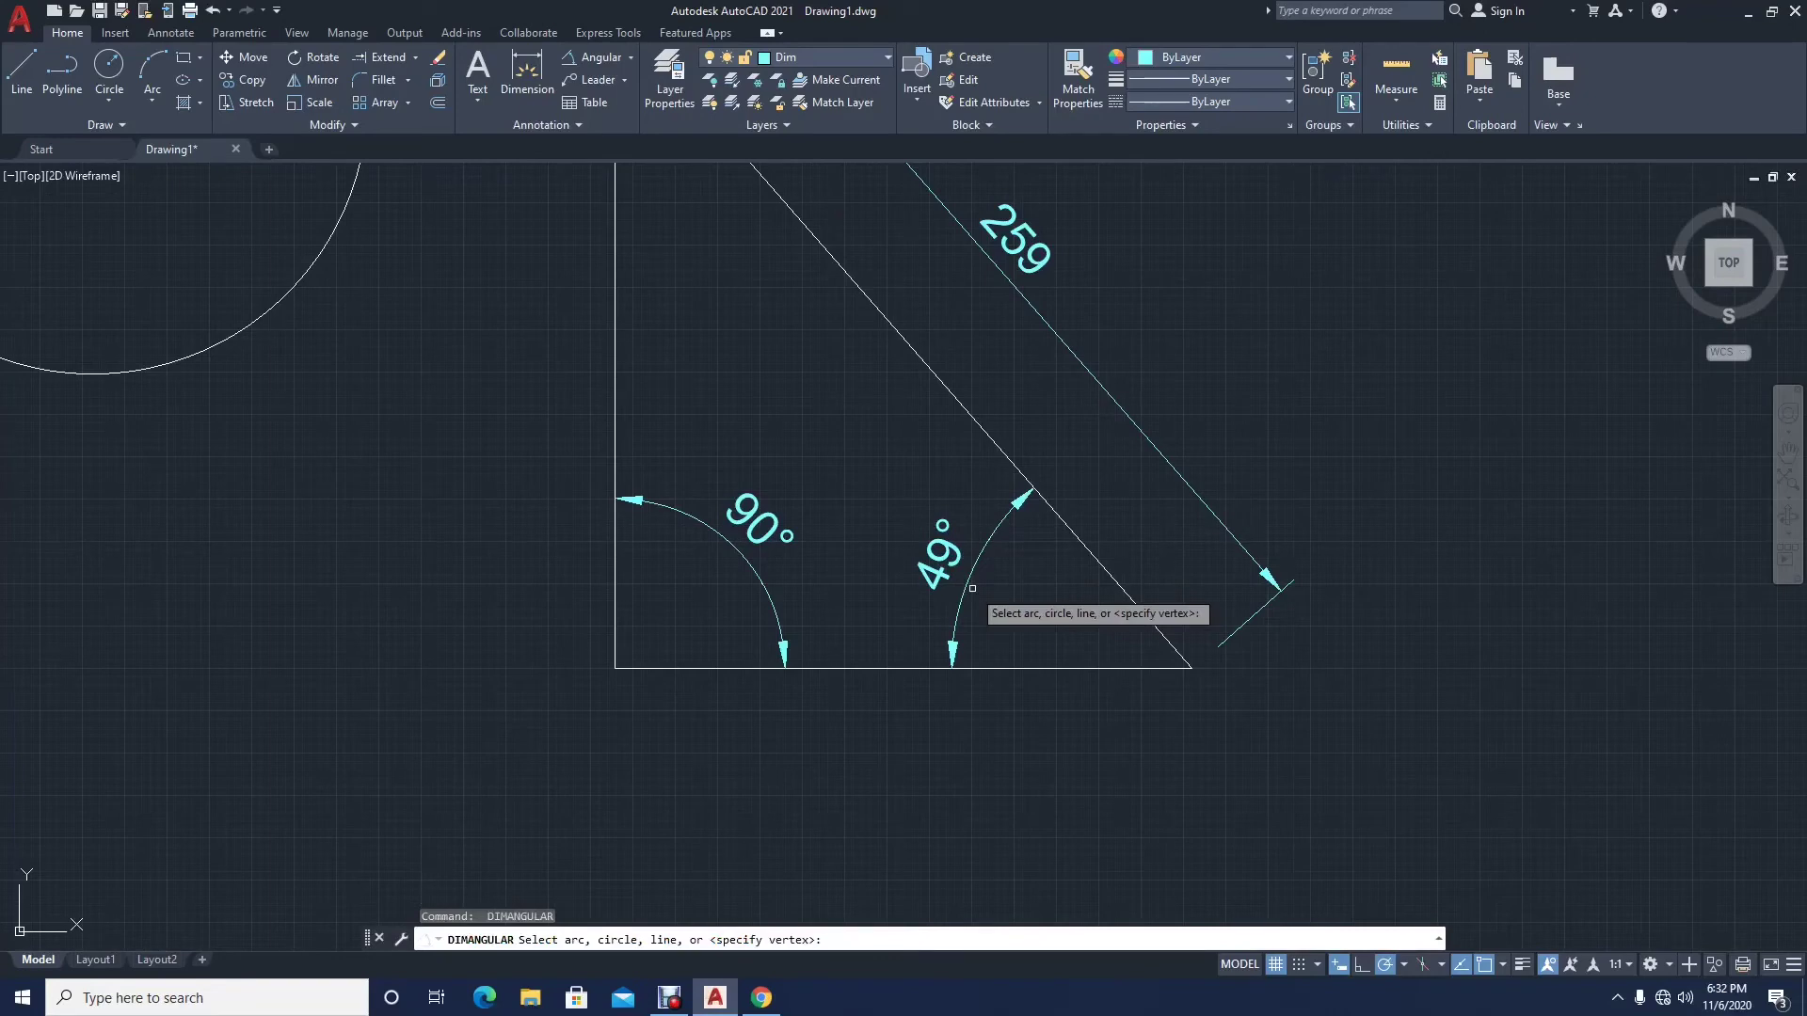
{"action": "mouse_move", "coordinate": [972, 588]}
{"action": "middle_mouse_down"}
{"action": "mouse_move", "coordinate": [1035, 719]}
{"action": "mouse_move", "coordinate": [1016, 791]}
{"action": "middle_mouse_up"}
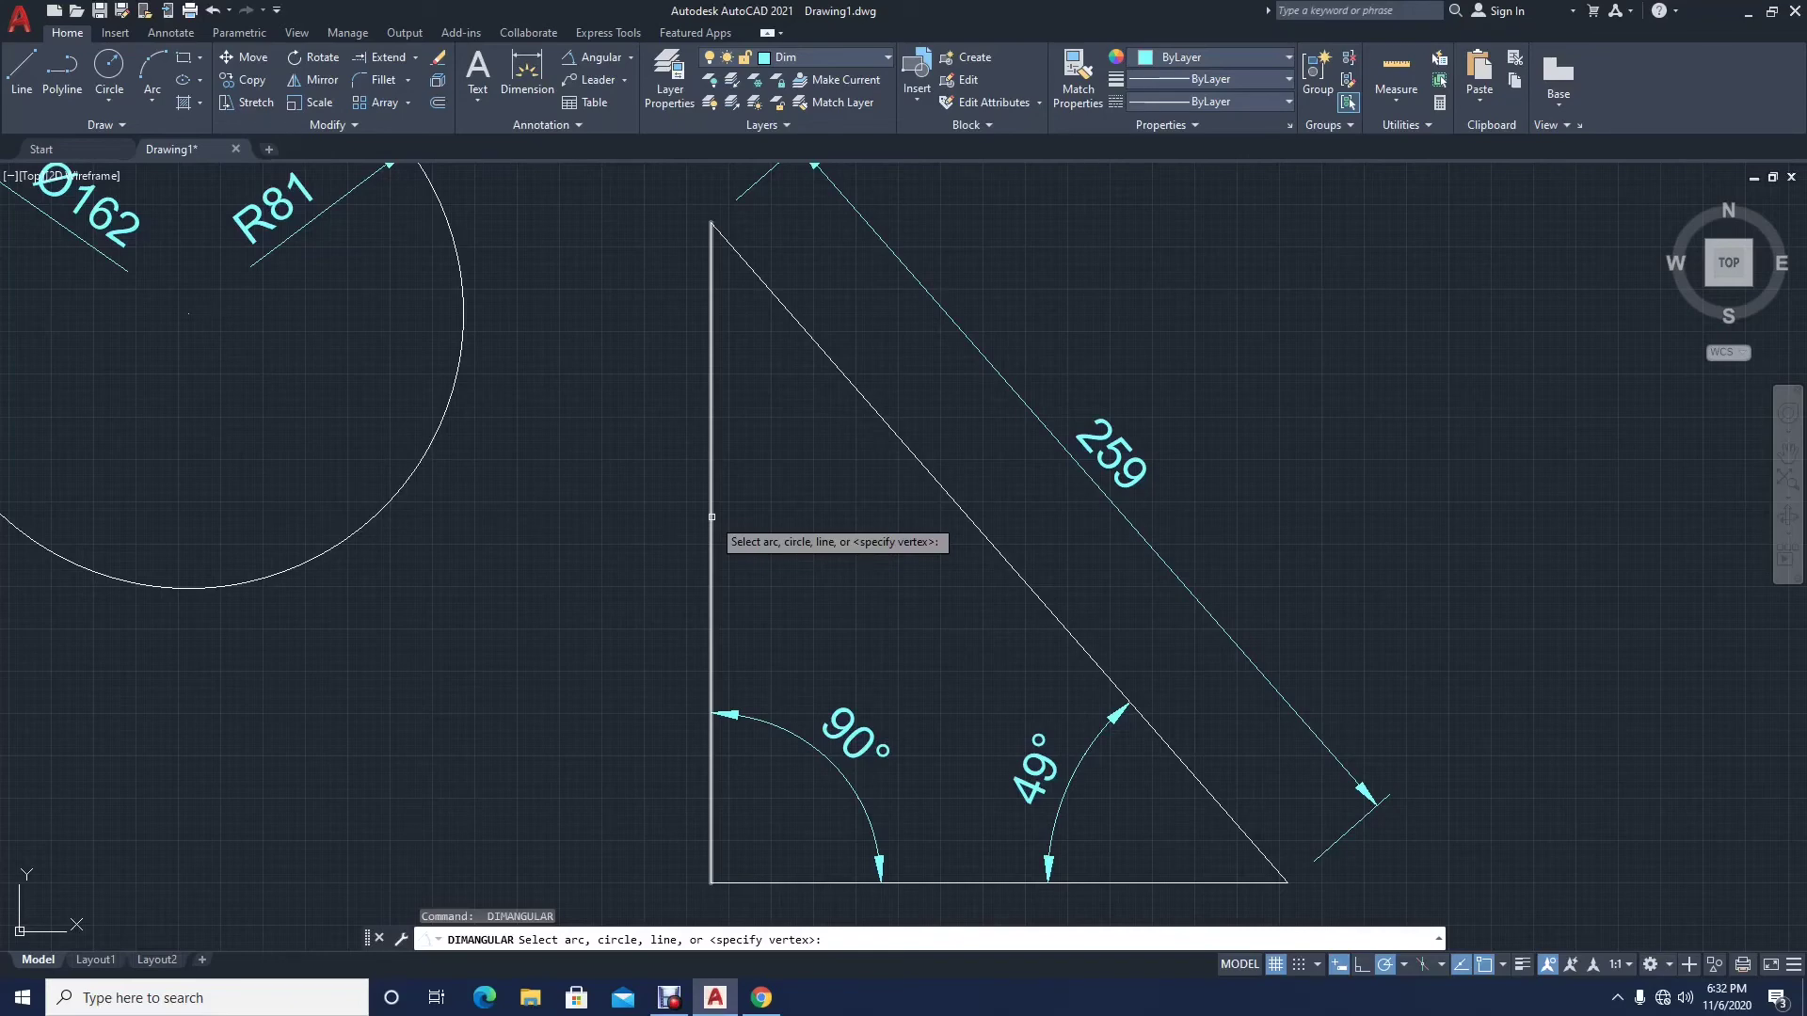
{"action": "left_click", "coordinate": [711, 517]}
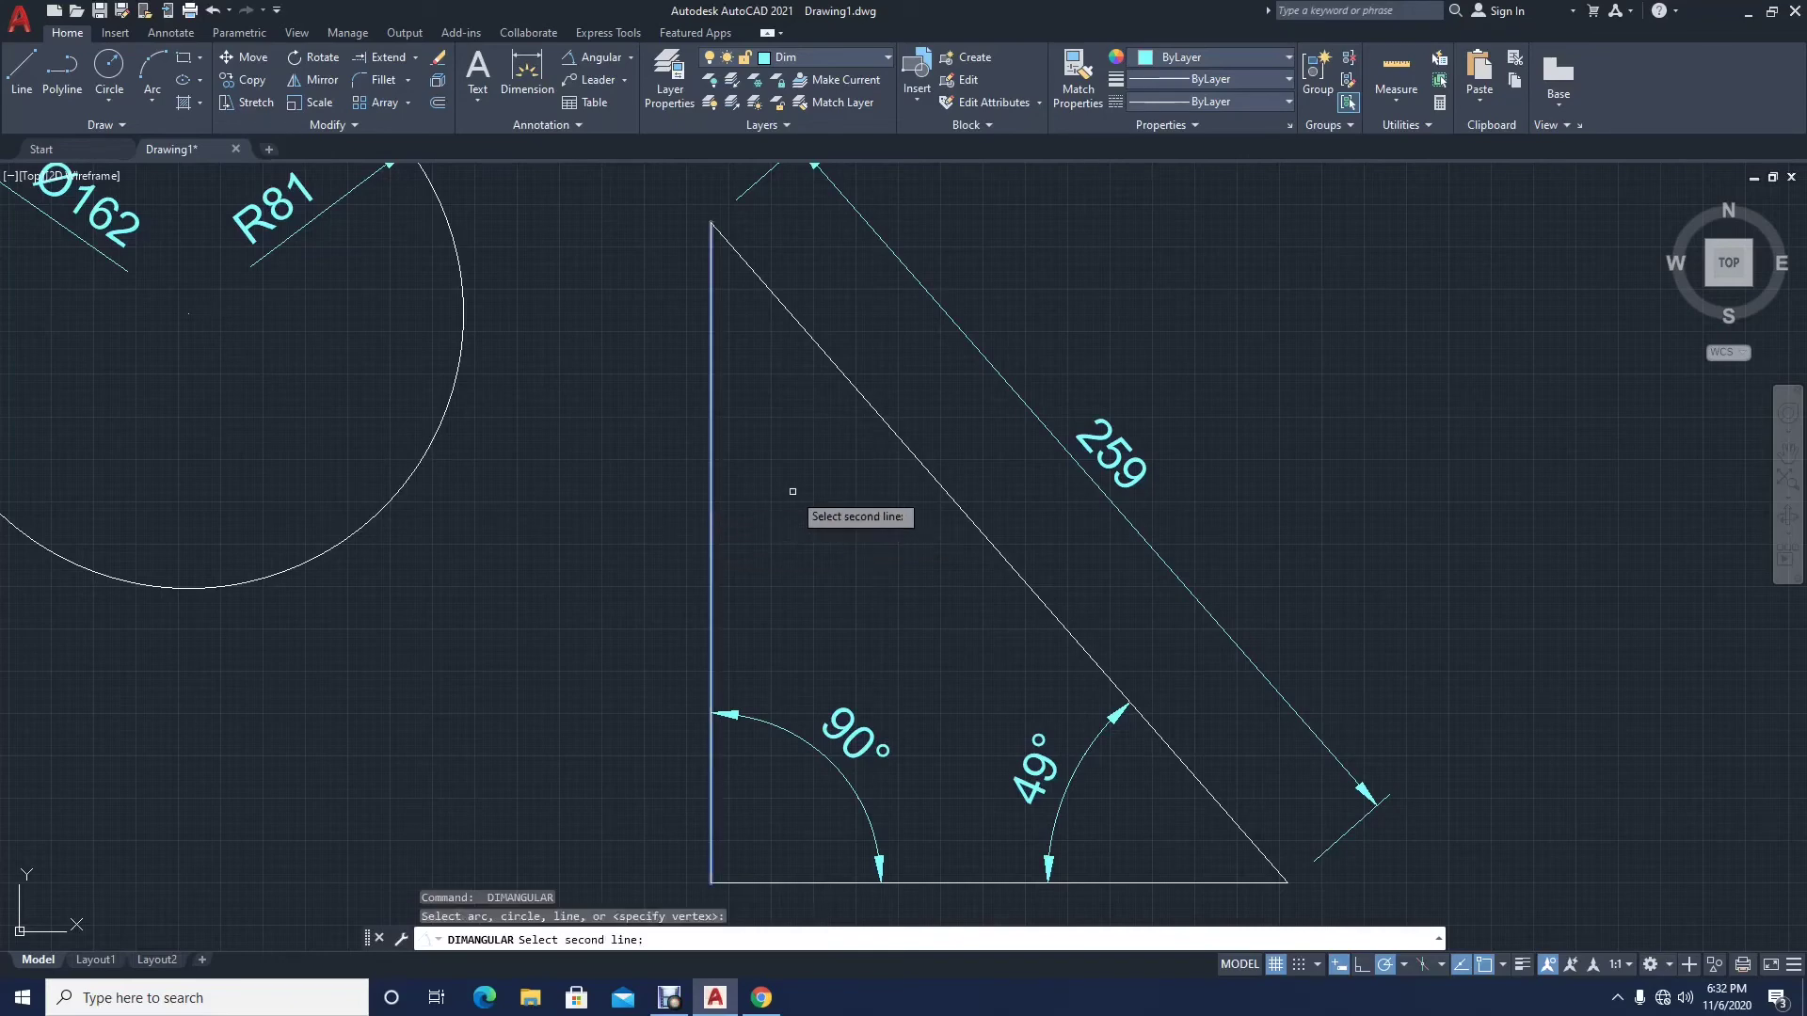
{"action": "left_click", "coordinate": [873, 409]}
{"action": "left_click", "coordinate": [814, 489]}
{"action": "scroll", "coordinate": [942, 576], "scroll_direction": "down", "scroll_amount": 4}
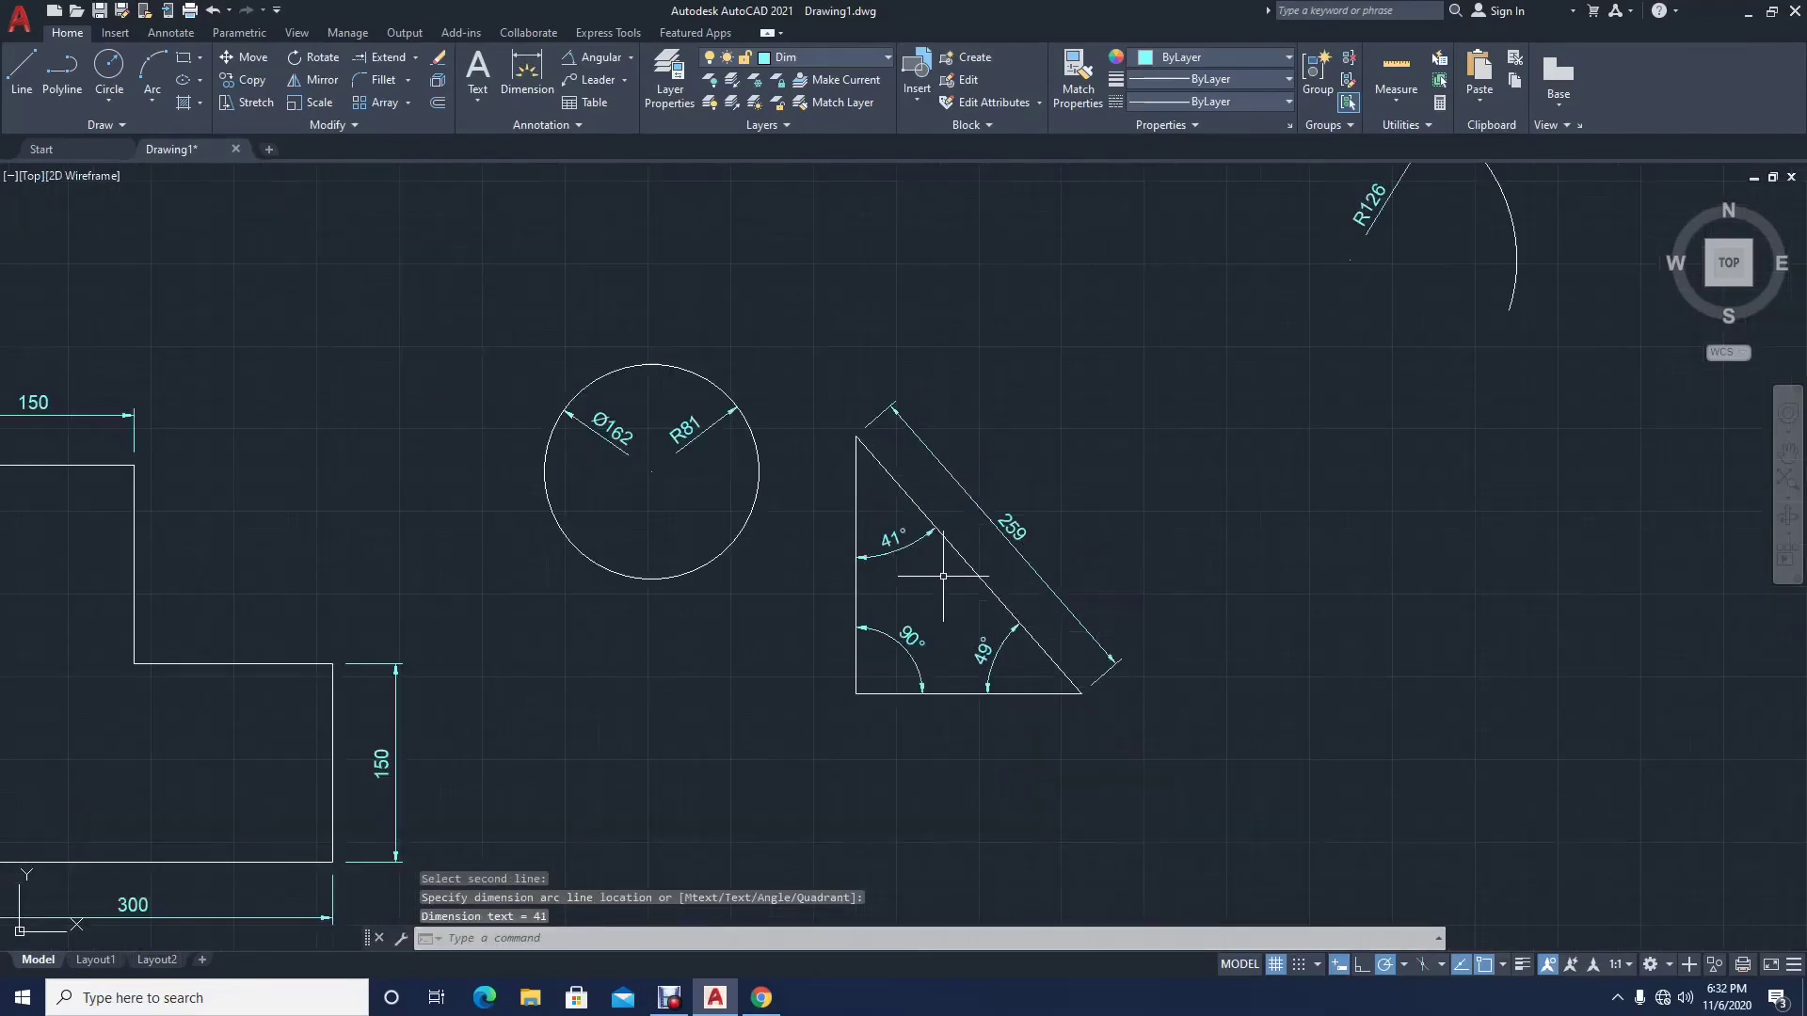
{"action": "scroll", "coordinate": [943, 576], "scroll_direction": "down", "scroll_amount": 6}
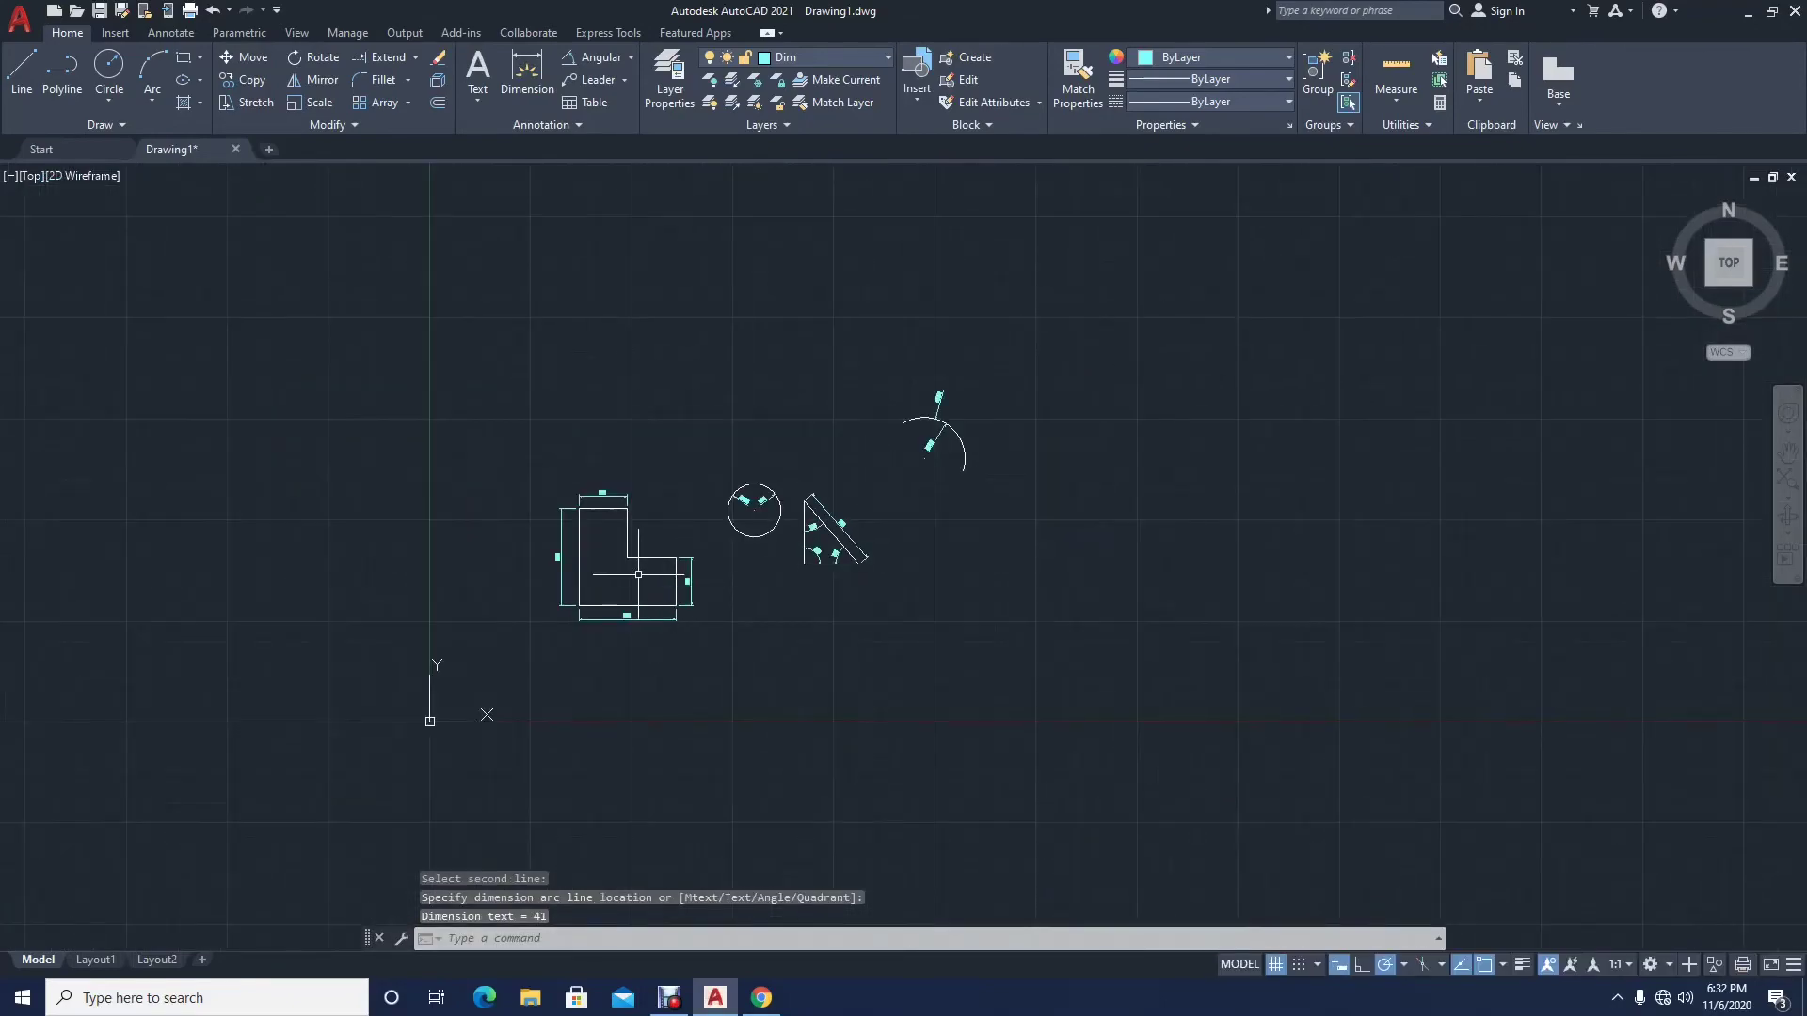
{"action": "scroll", "coordinate": [464, 544], "scroll_direction": "up", "scroll_amount": 3}
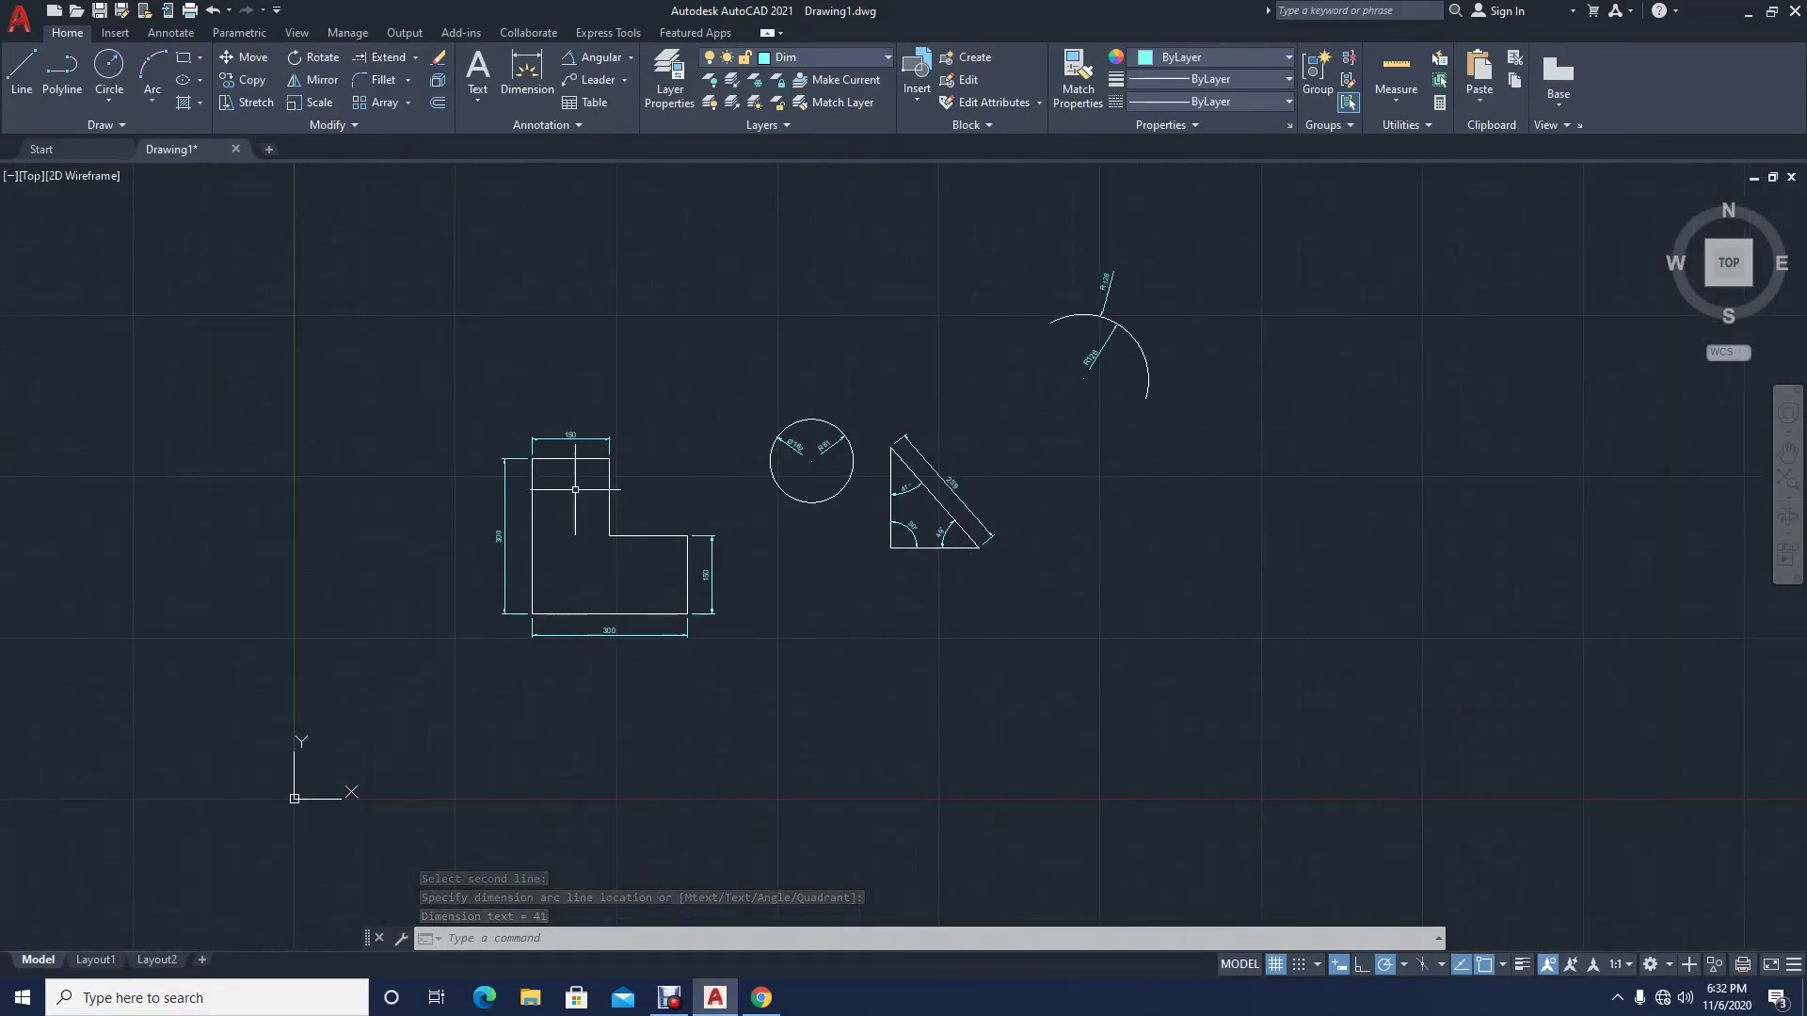
{"action": "middle_click_drag", "start_coordinate": [776, 483], "coordinate": [732, 505]}
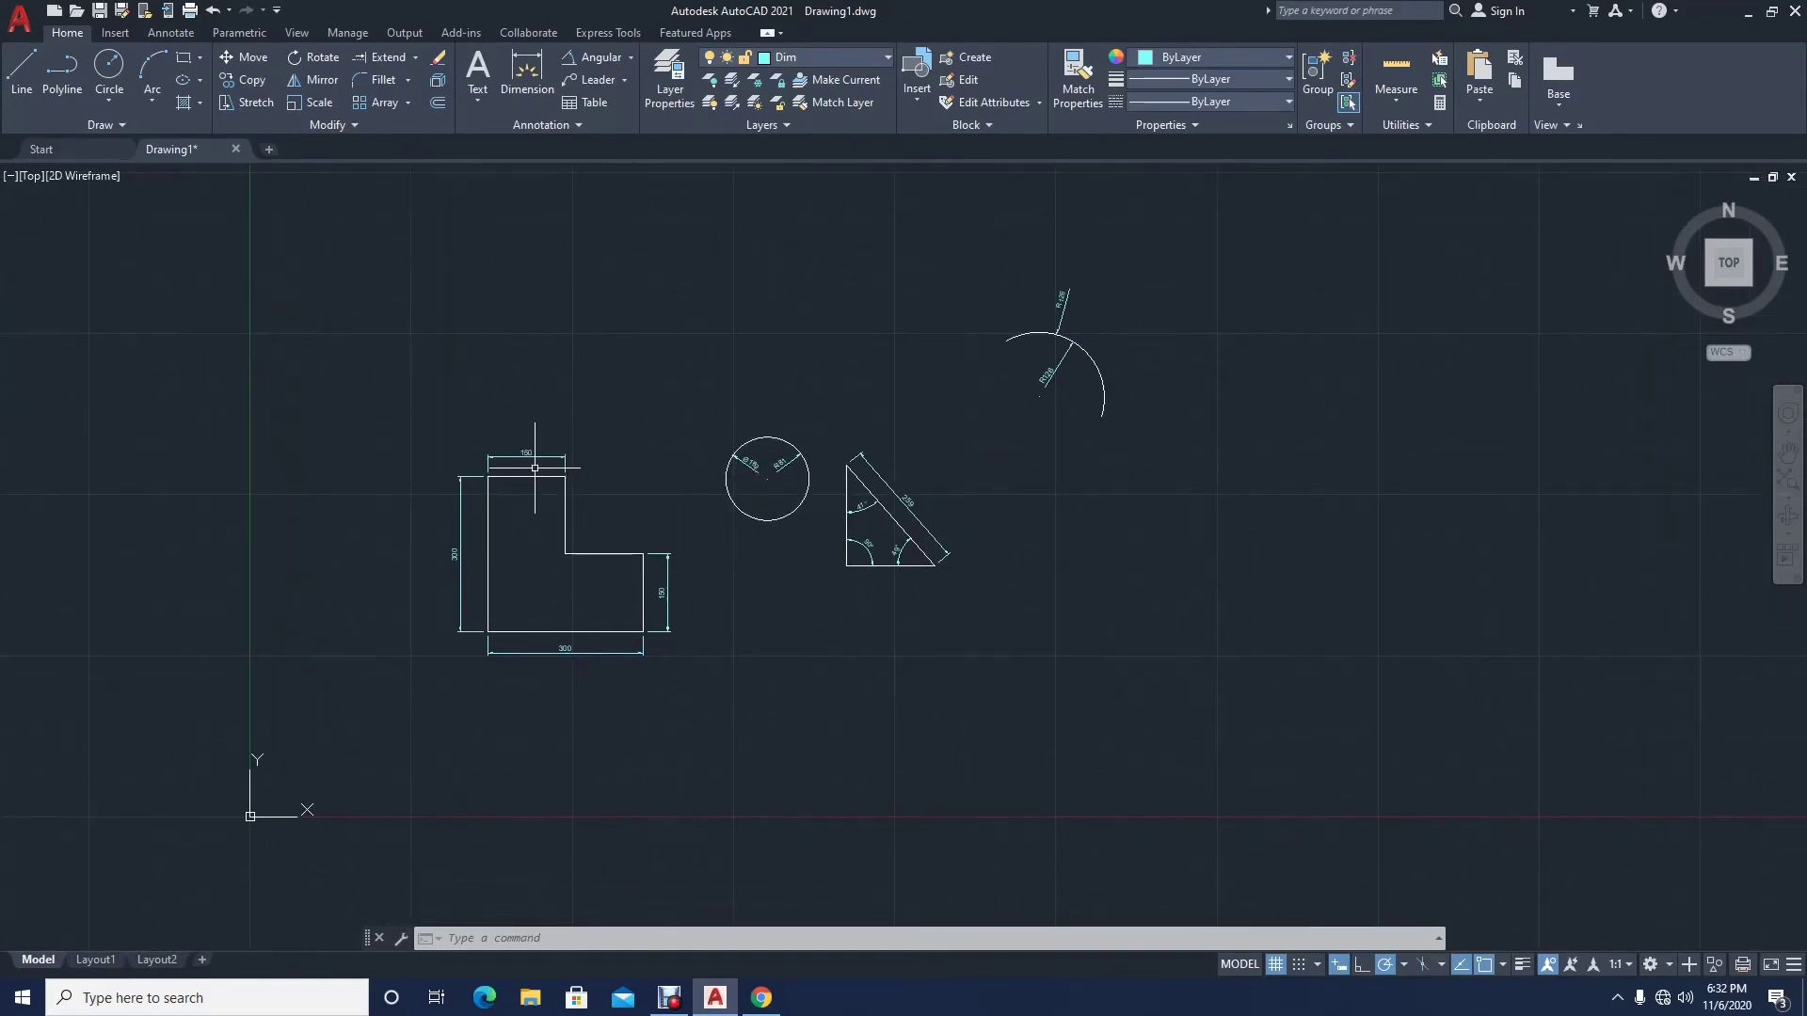
{"action": "scroll", "coordinate": [534, 453], "scroll_direction": "up", "scroll_amount": 2}
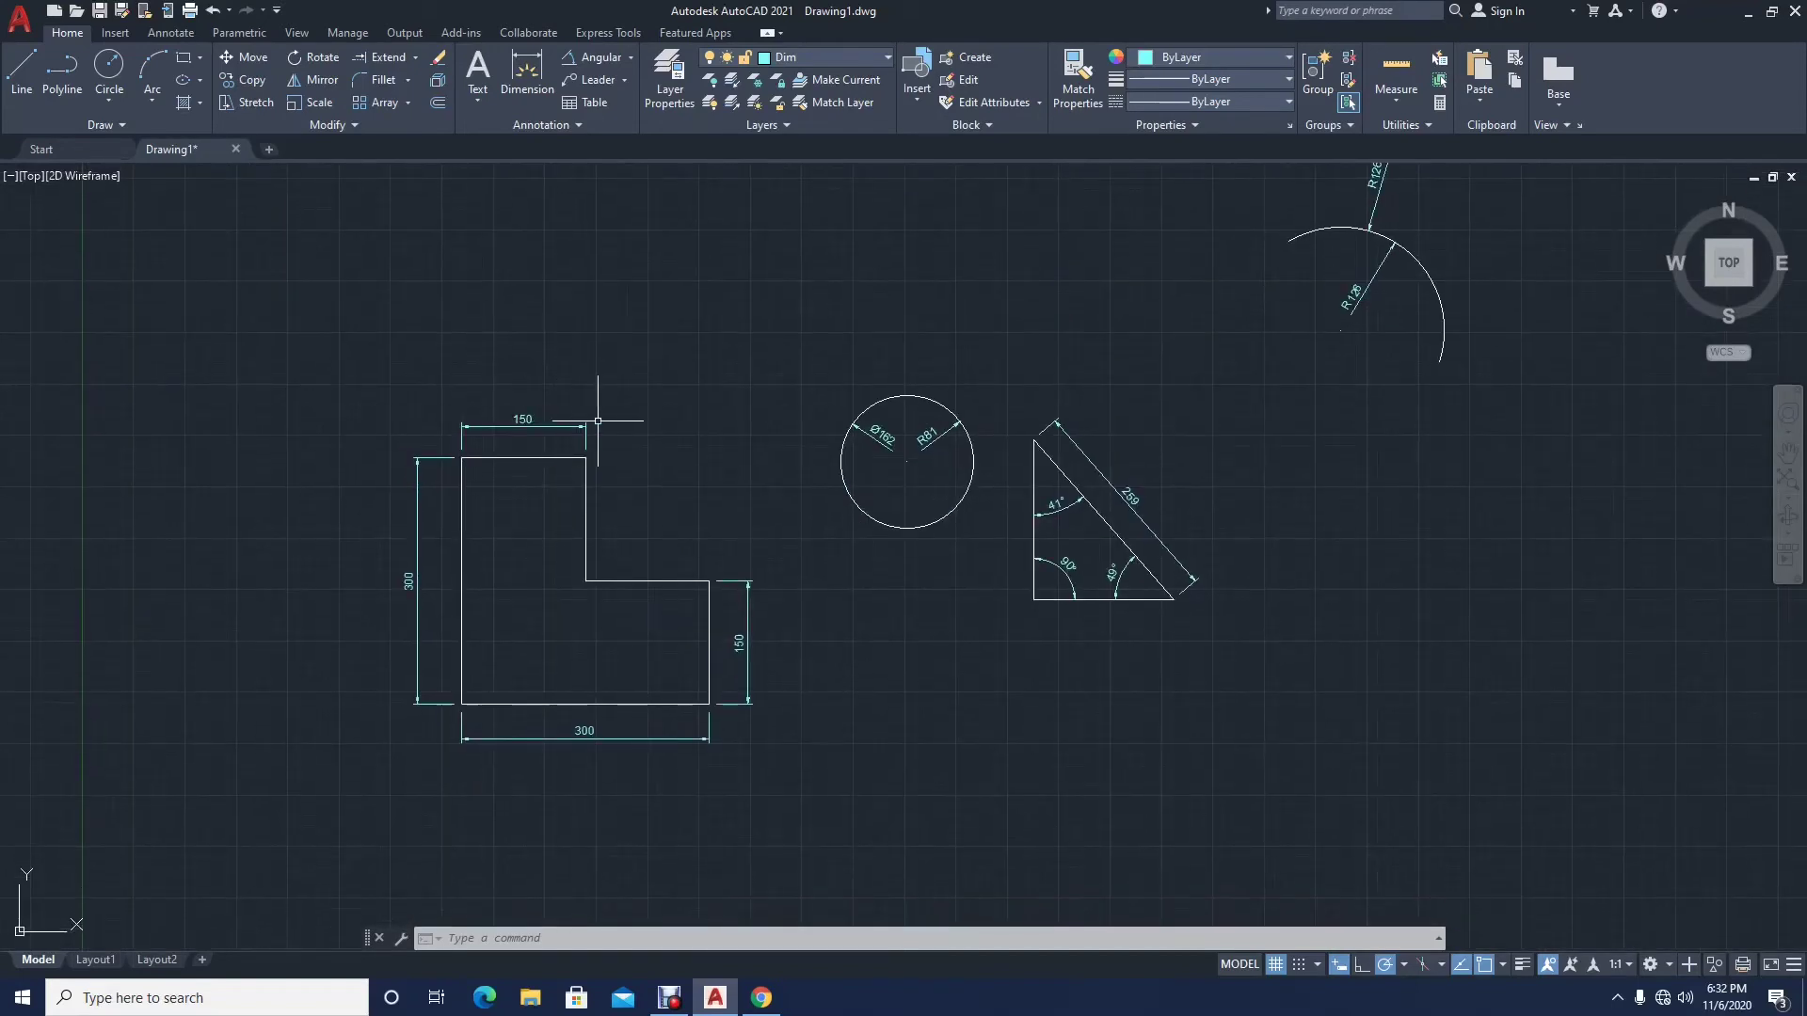
{"action": "scroll", "coordinate": [783, 508], "scroll_direction": "down", "scroll_amount": 2}
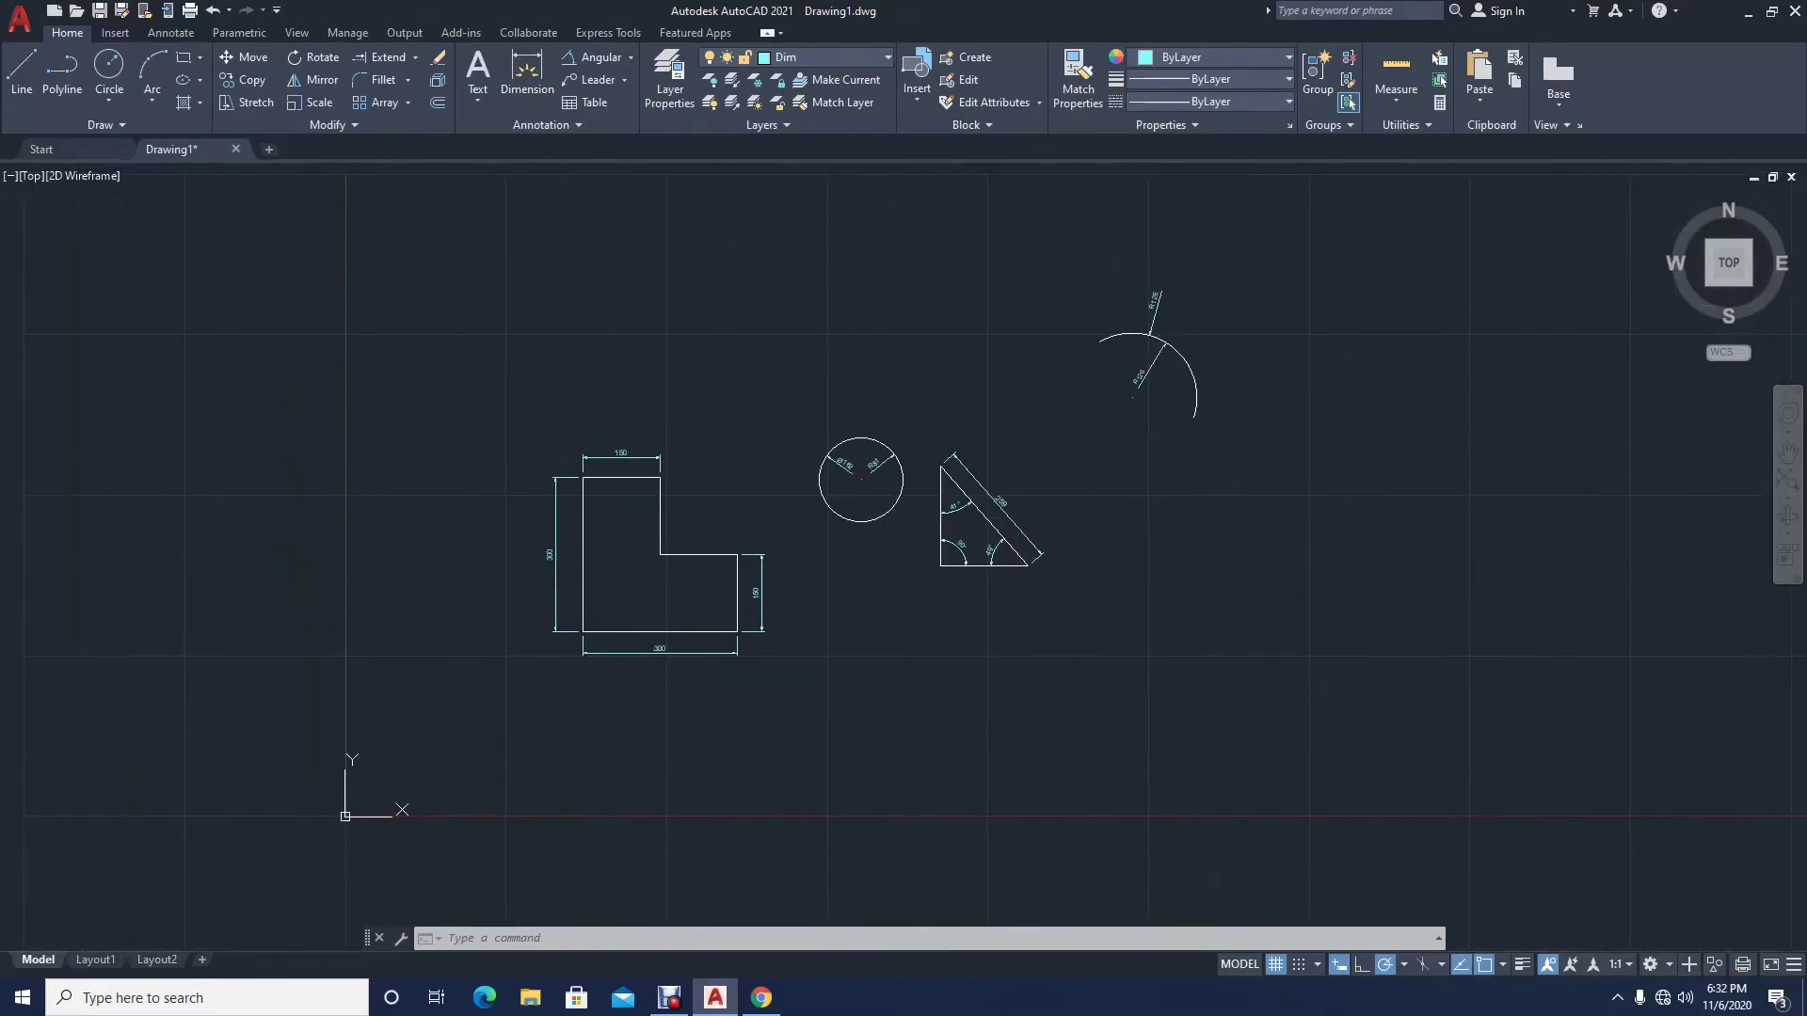
{"action": "middle_click_drag", "start_coordinate": [677, 465], "coordinate": [714, 440]}
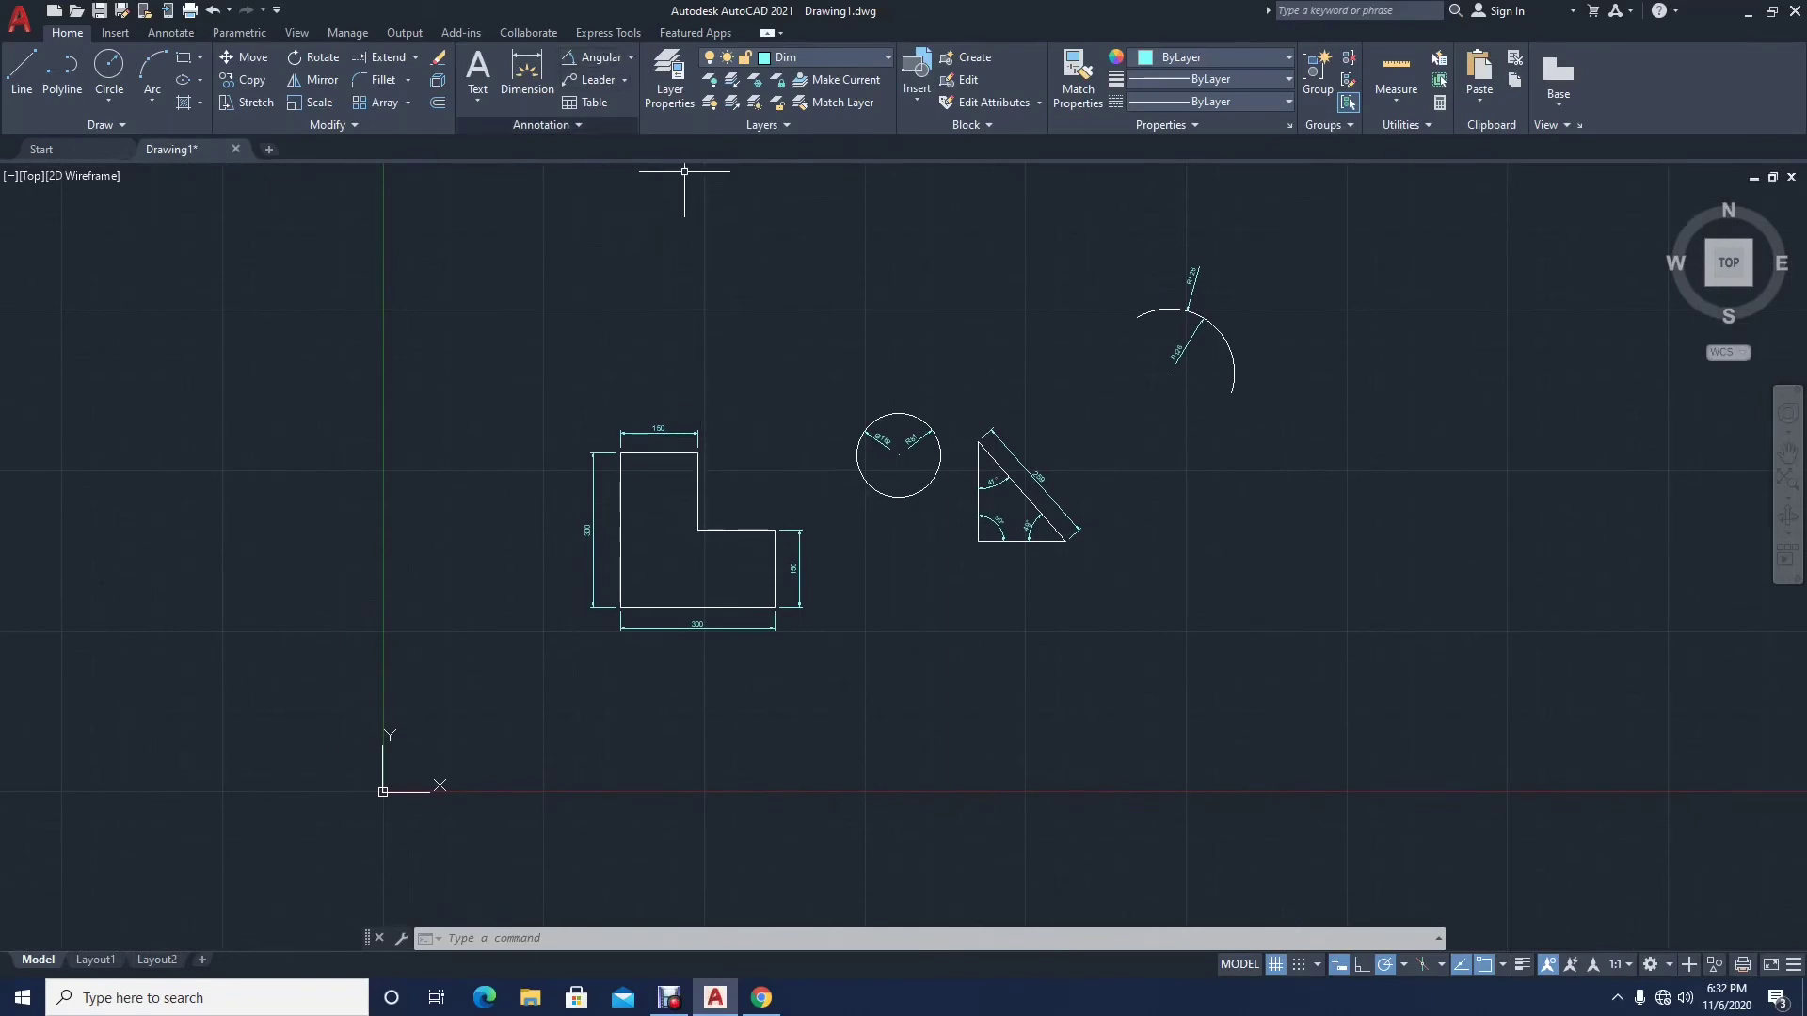
Step: Create a new dimension style named Dim Style 2, based on Standard and used for all dimensions
{"action": "left_click", "coordinate": [546, 124]}
{"action": "left_click", "coordinate": [466, 169]}
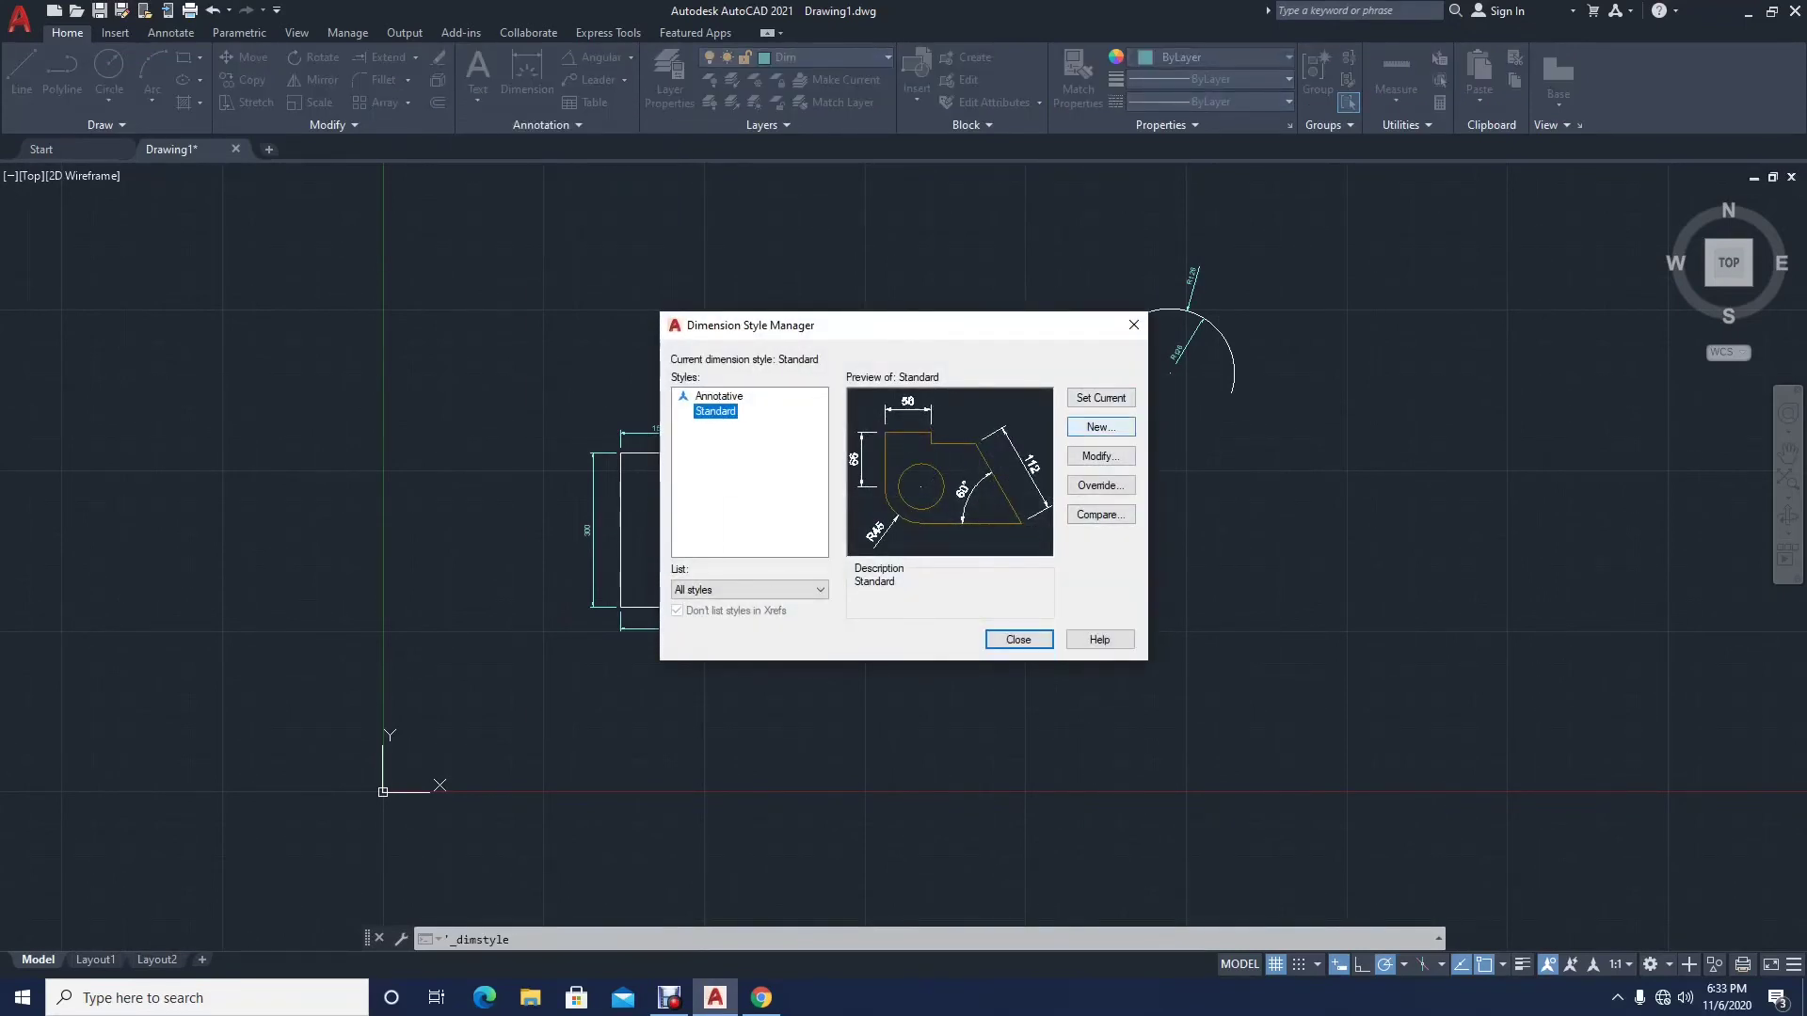
{"action": "left_click", "coordinate": [1100, 426]}
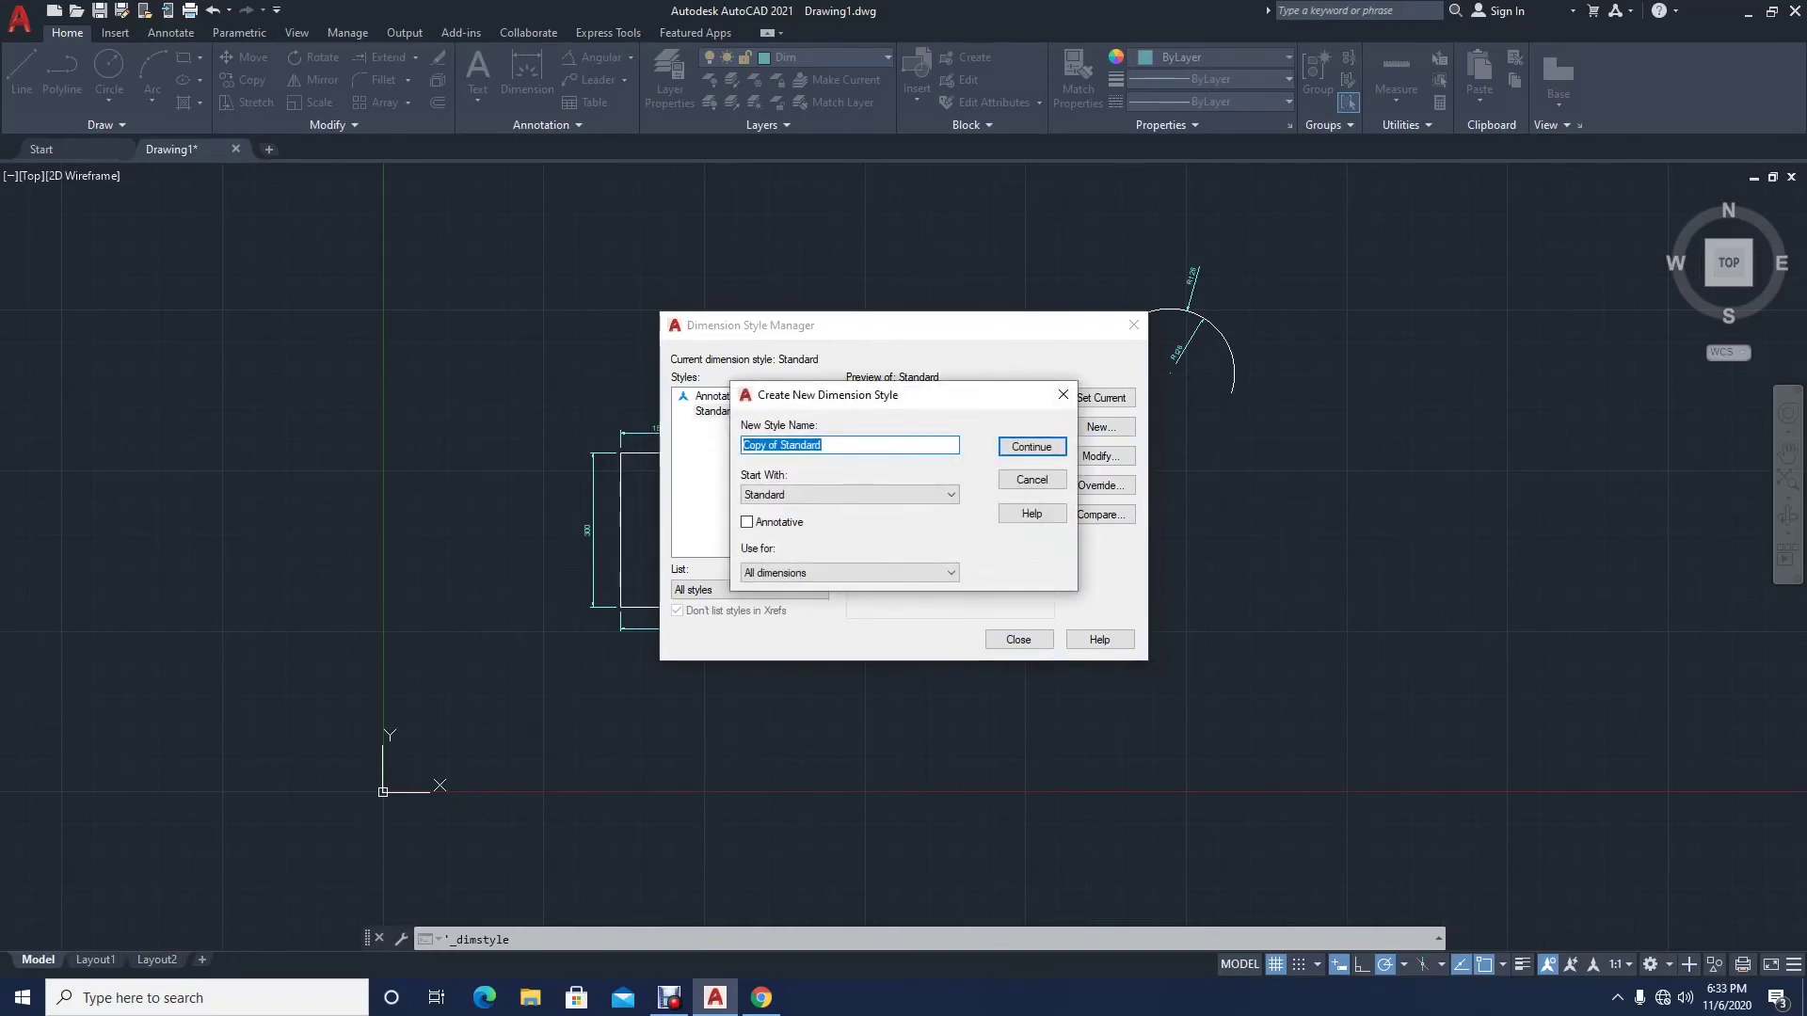
{"action": "left_click", "coordinate": [948, 494]}
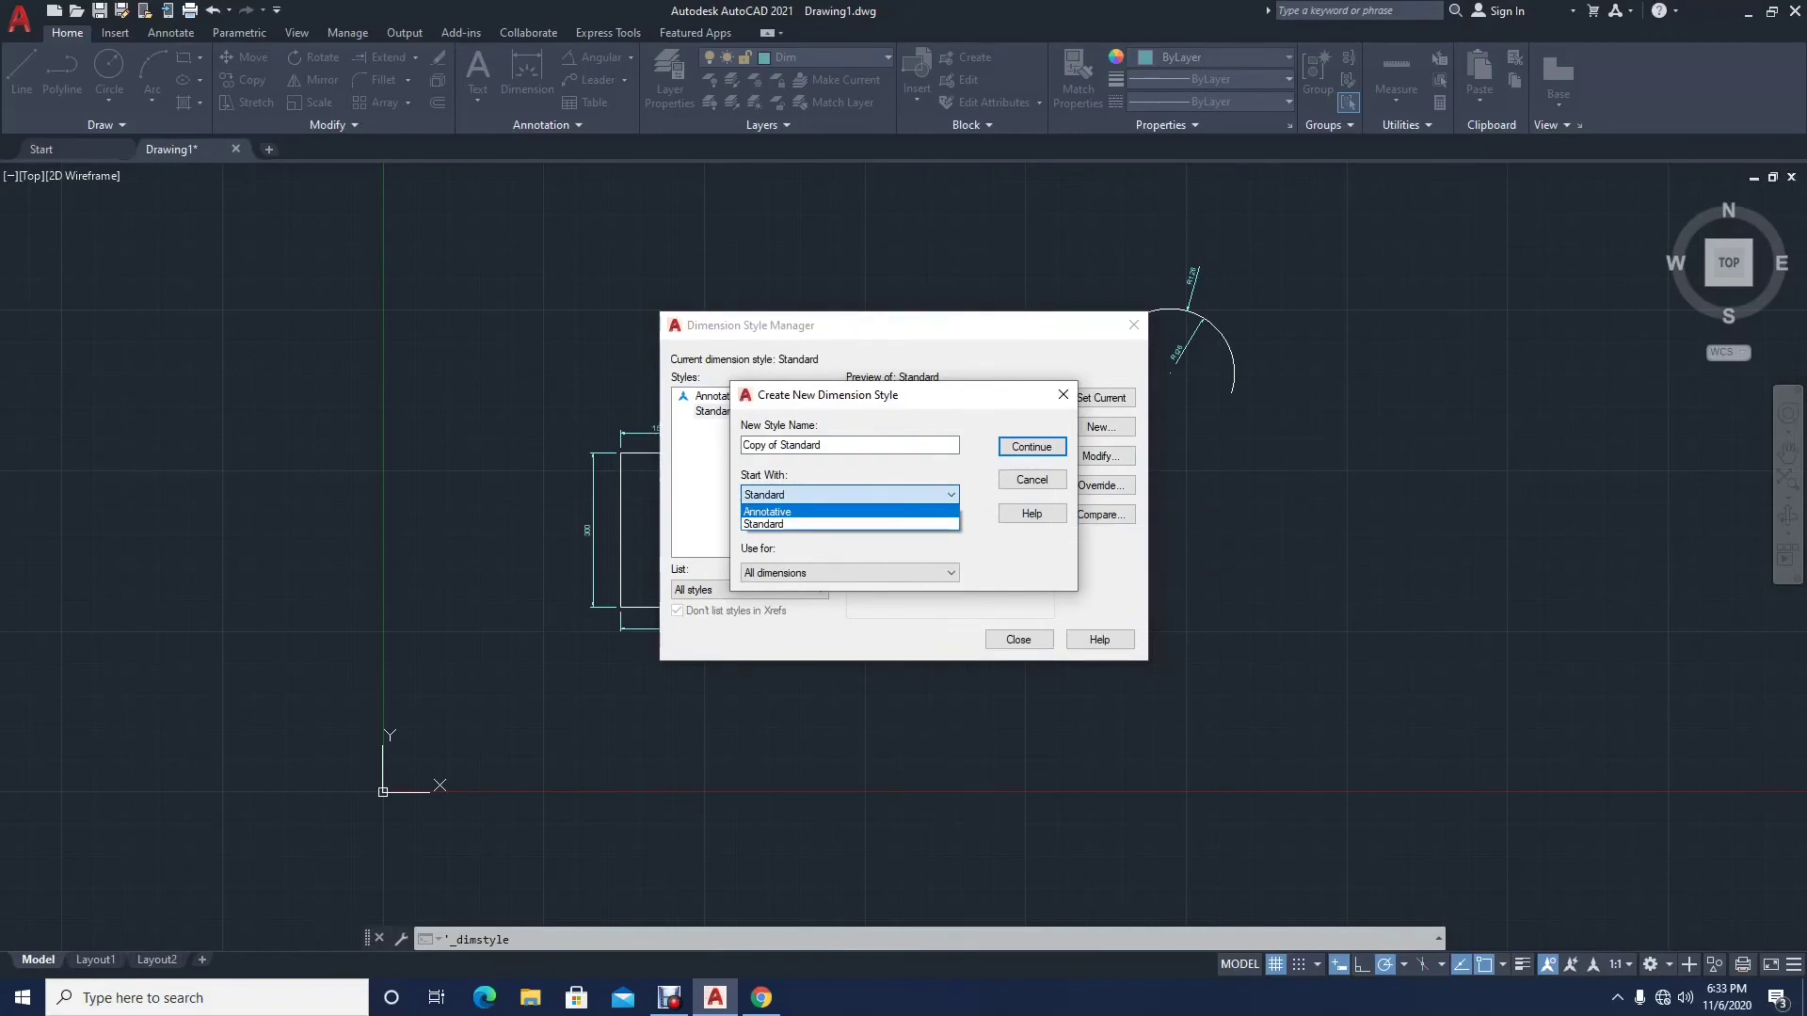
{"action": "key", "text": "Escape"}
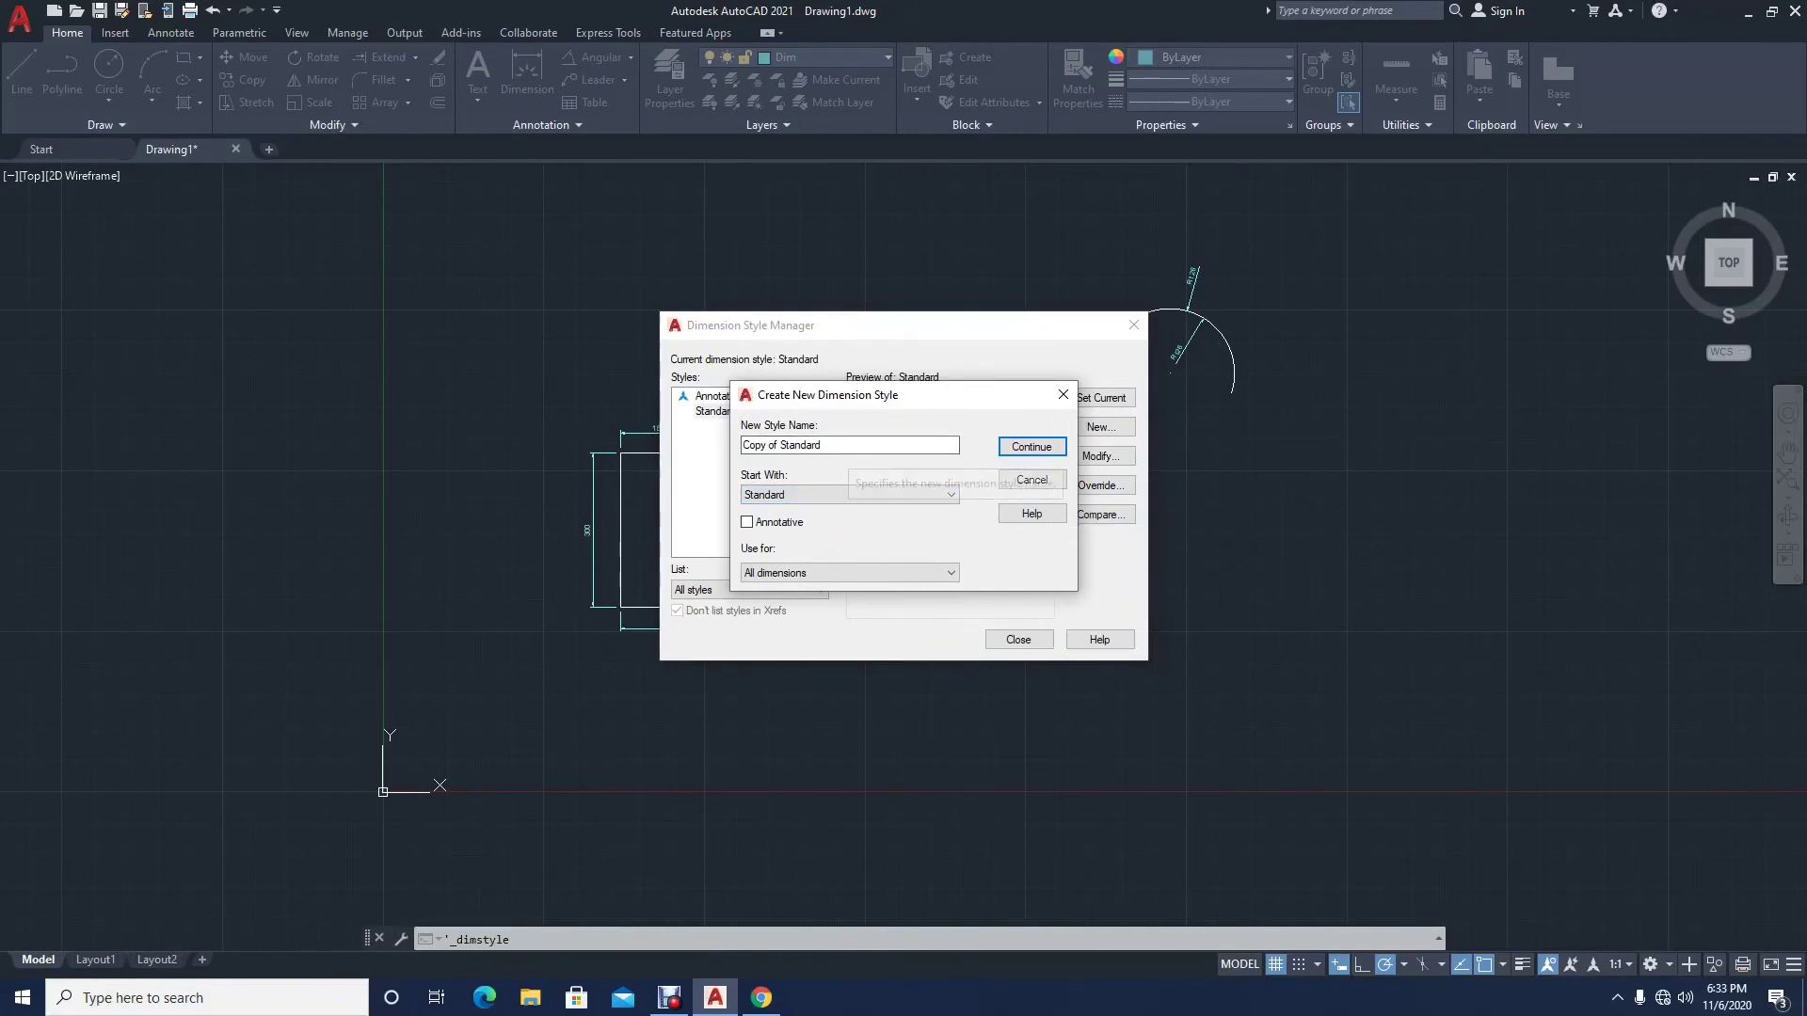
{"action": "left_click_drag", "start_coordinate": [845, 446], "coordinate": [742, 446]}
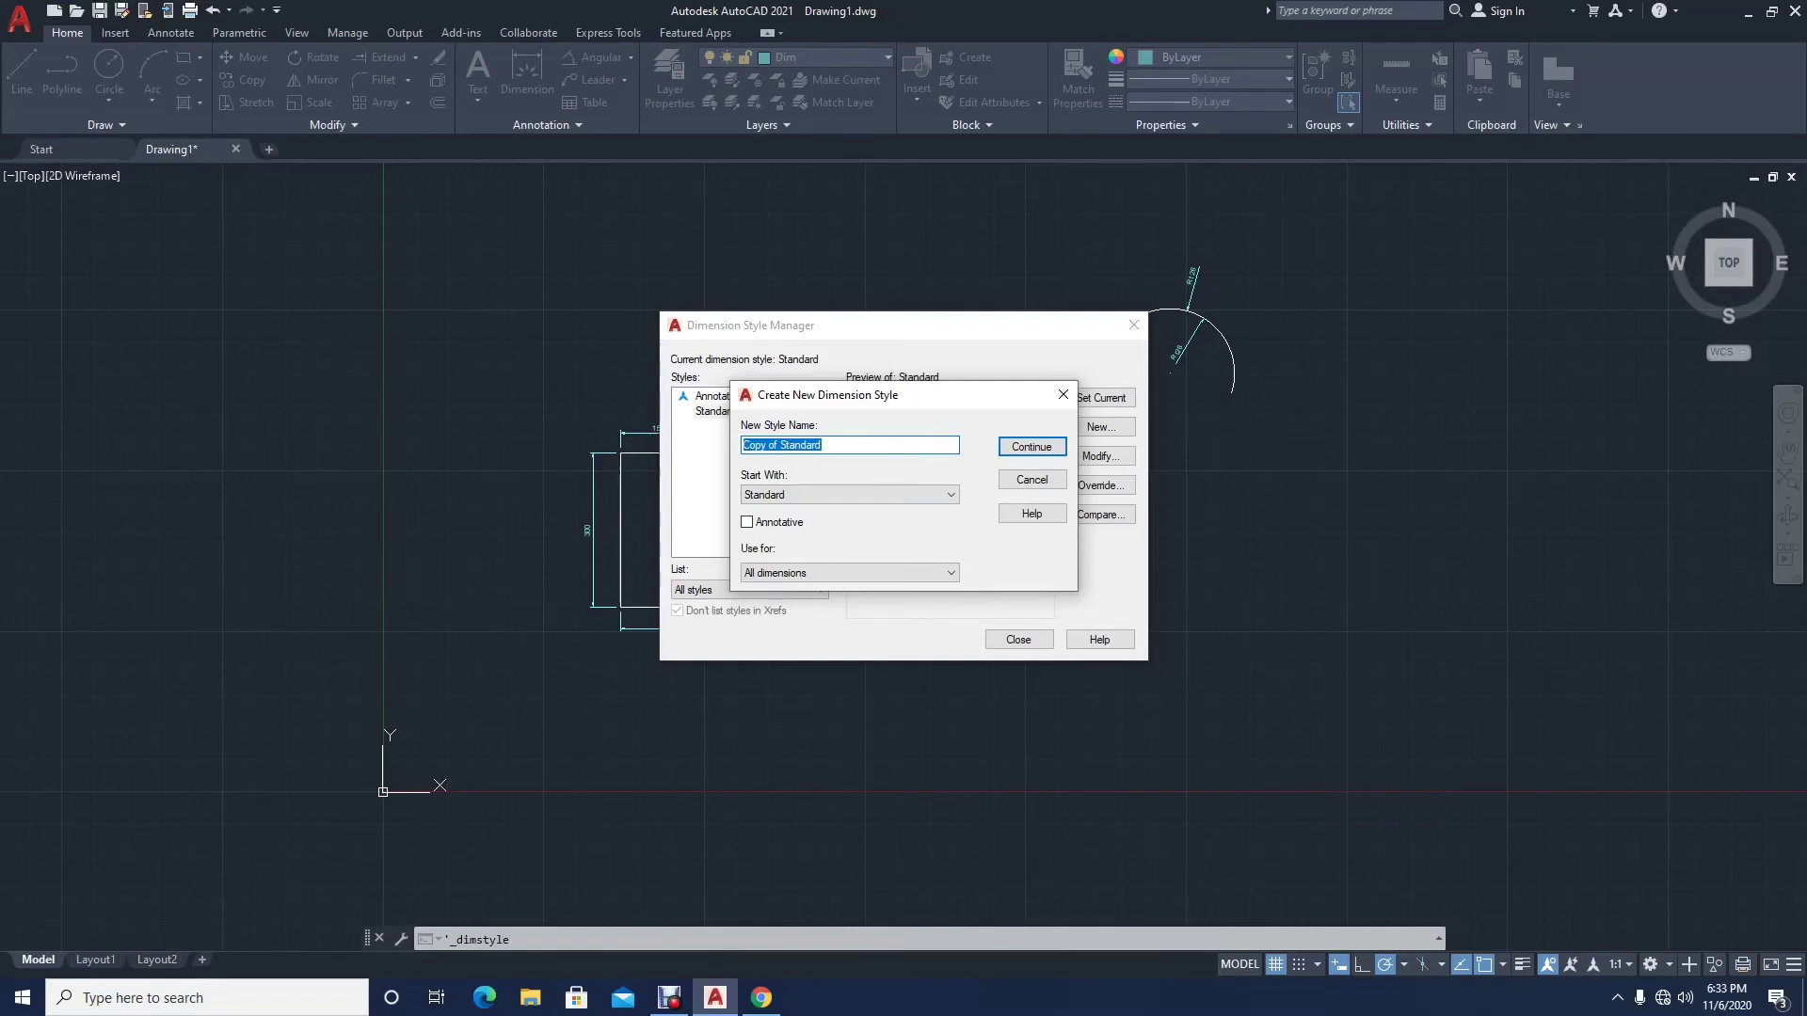
{"action": "type", "text": "Dim Style 2"}
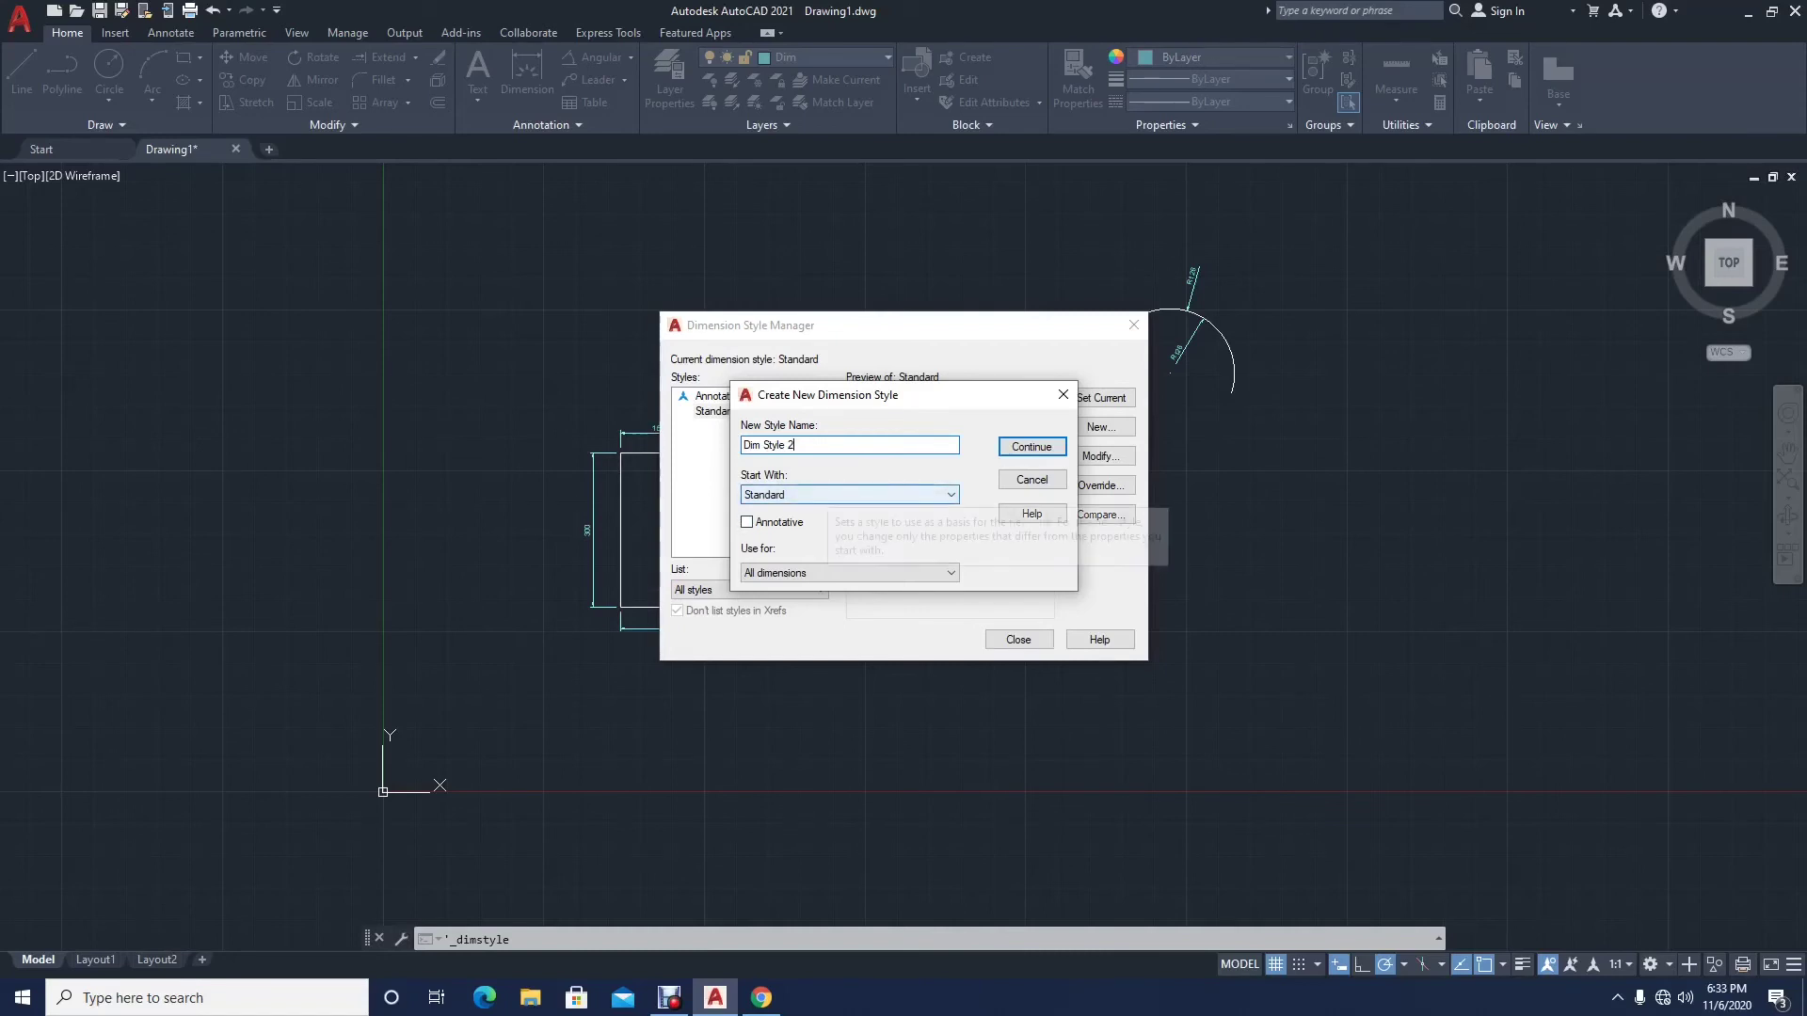
{"action": "left_click", "coordinate": [873, 495]}
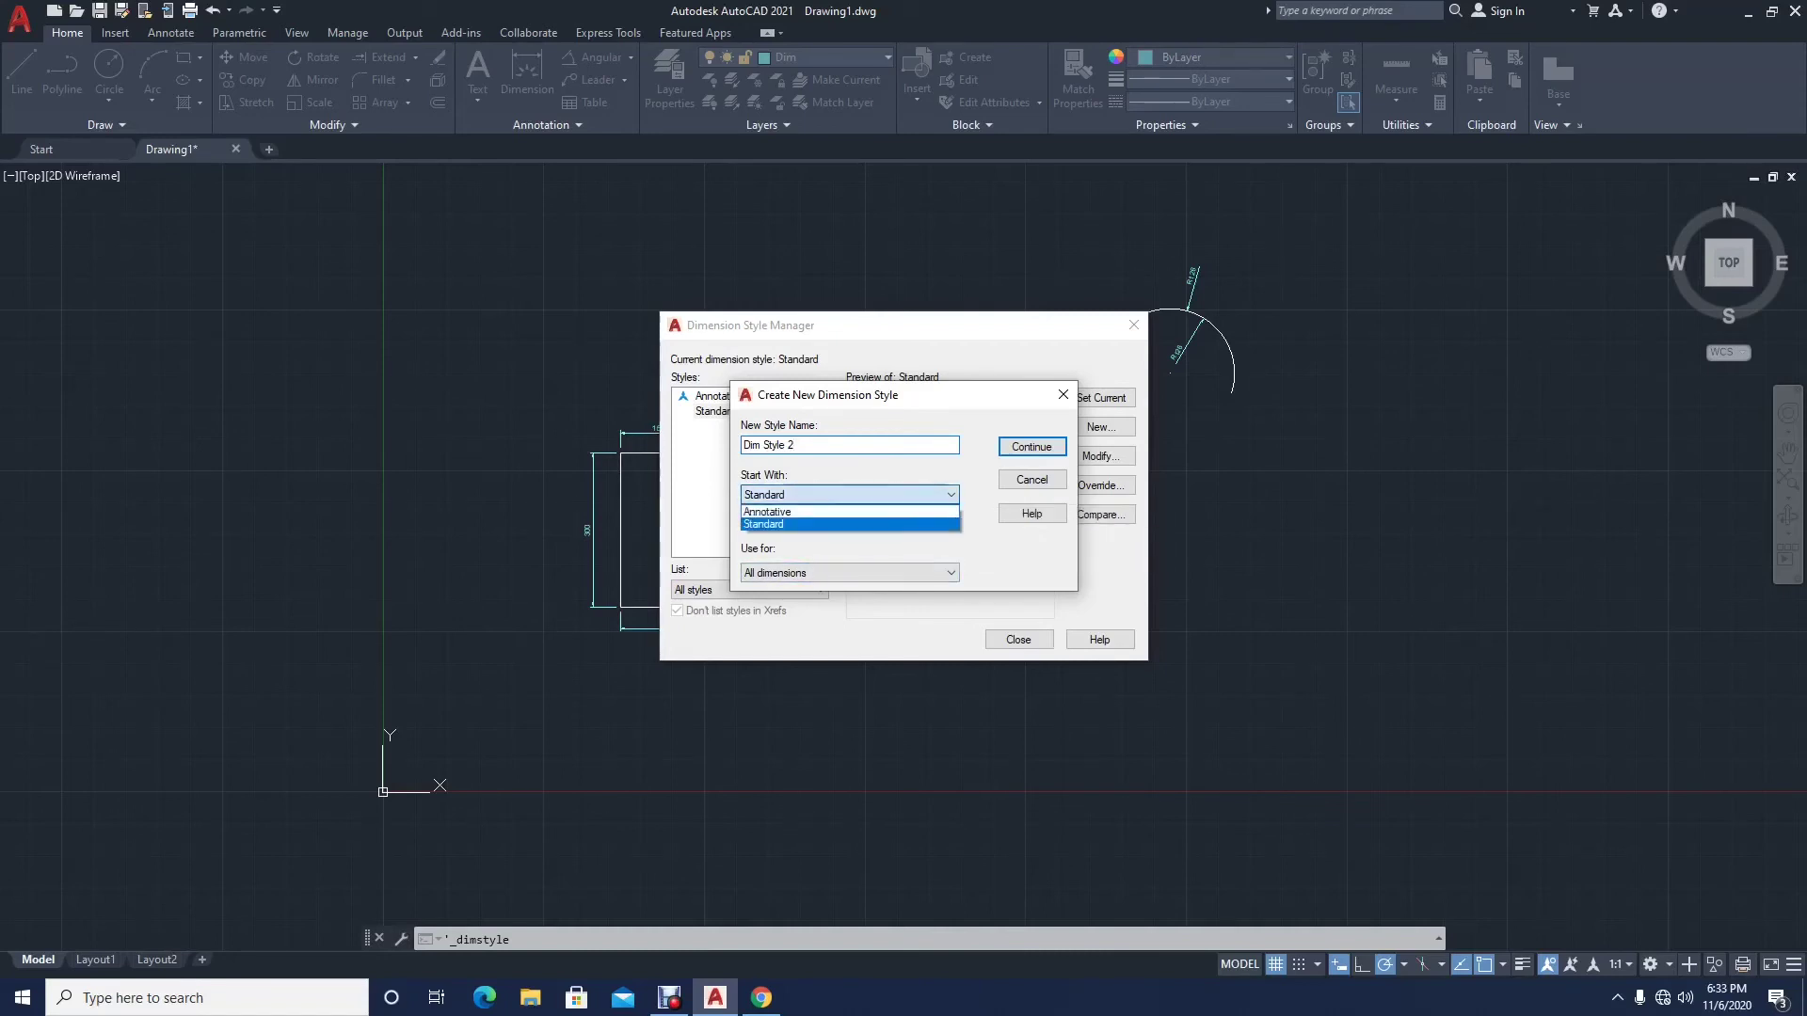
{"action": "left_click", "coordinate": [873, 495]}
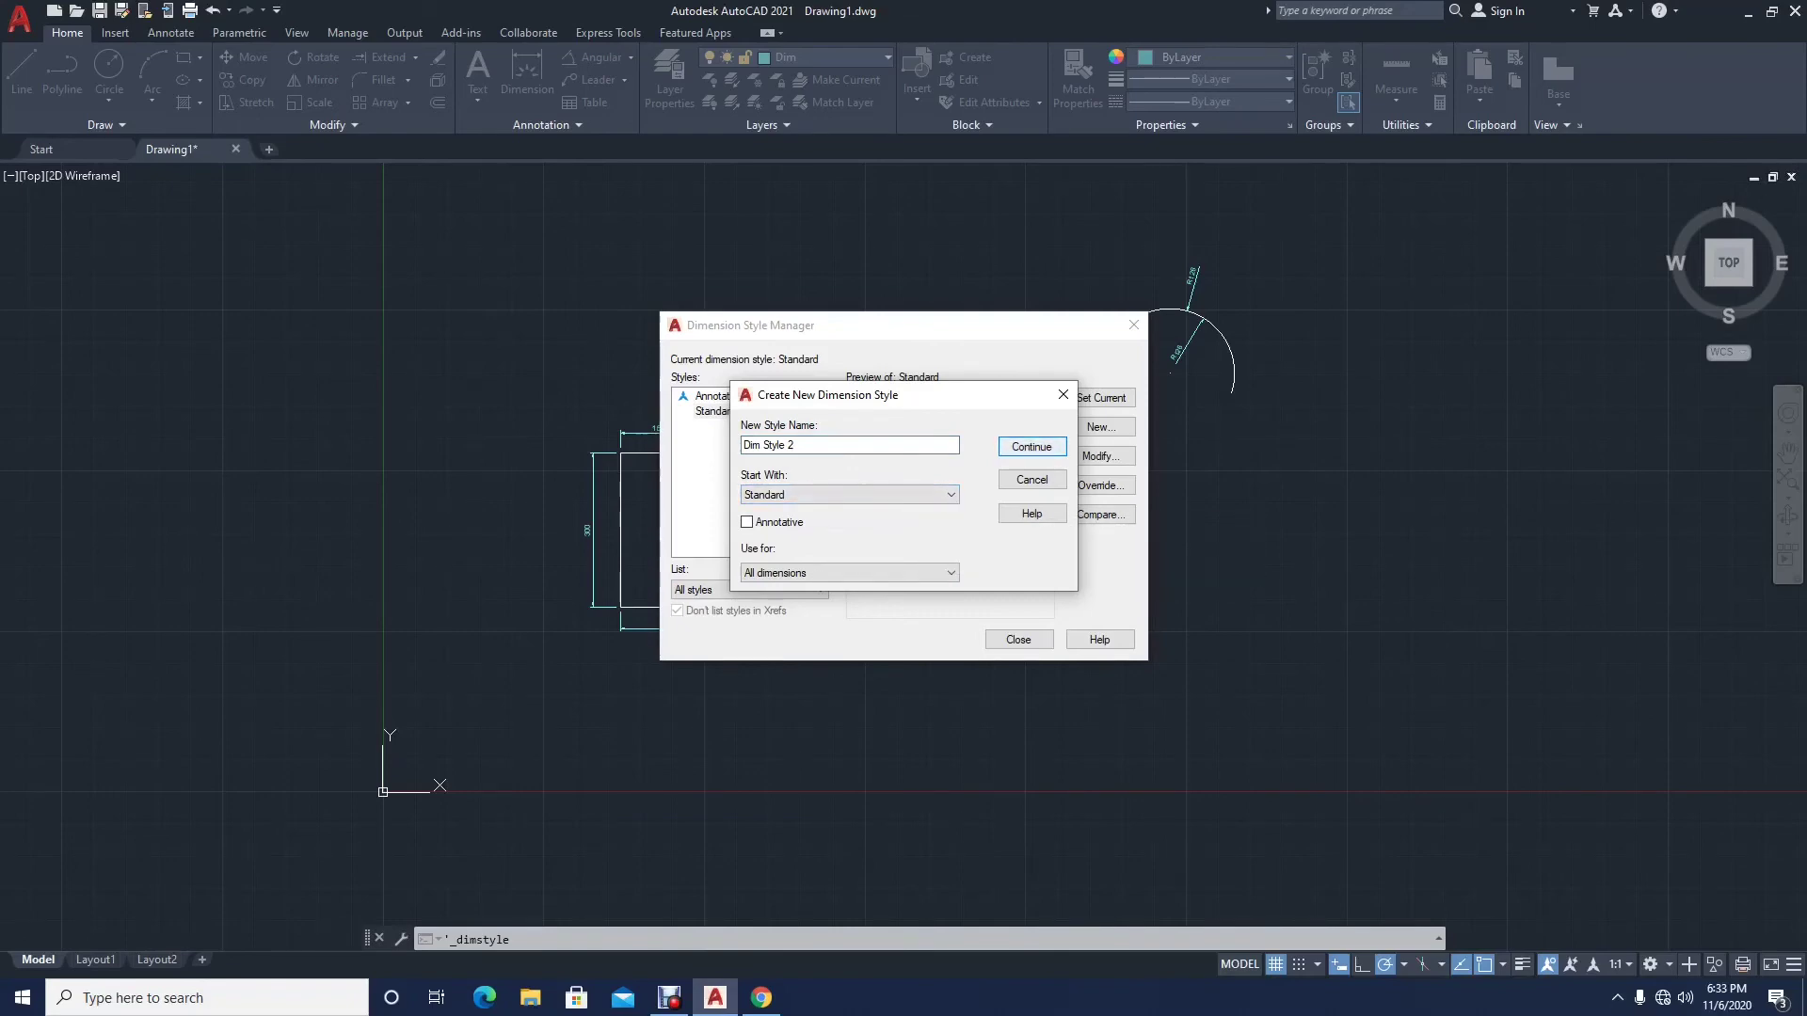
{"action": "left_click", "coordinate": [1032, 446]}
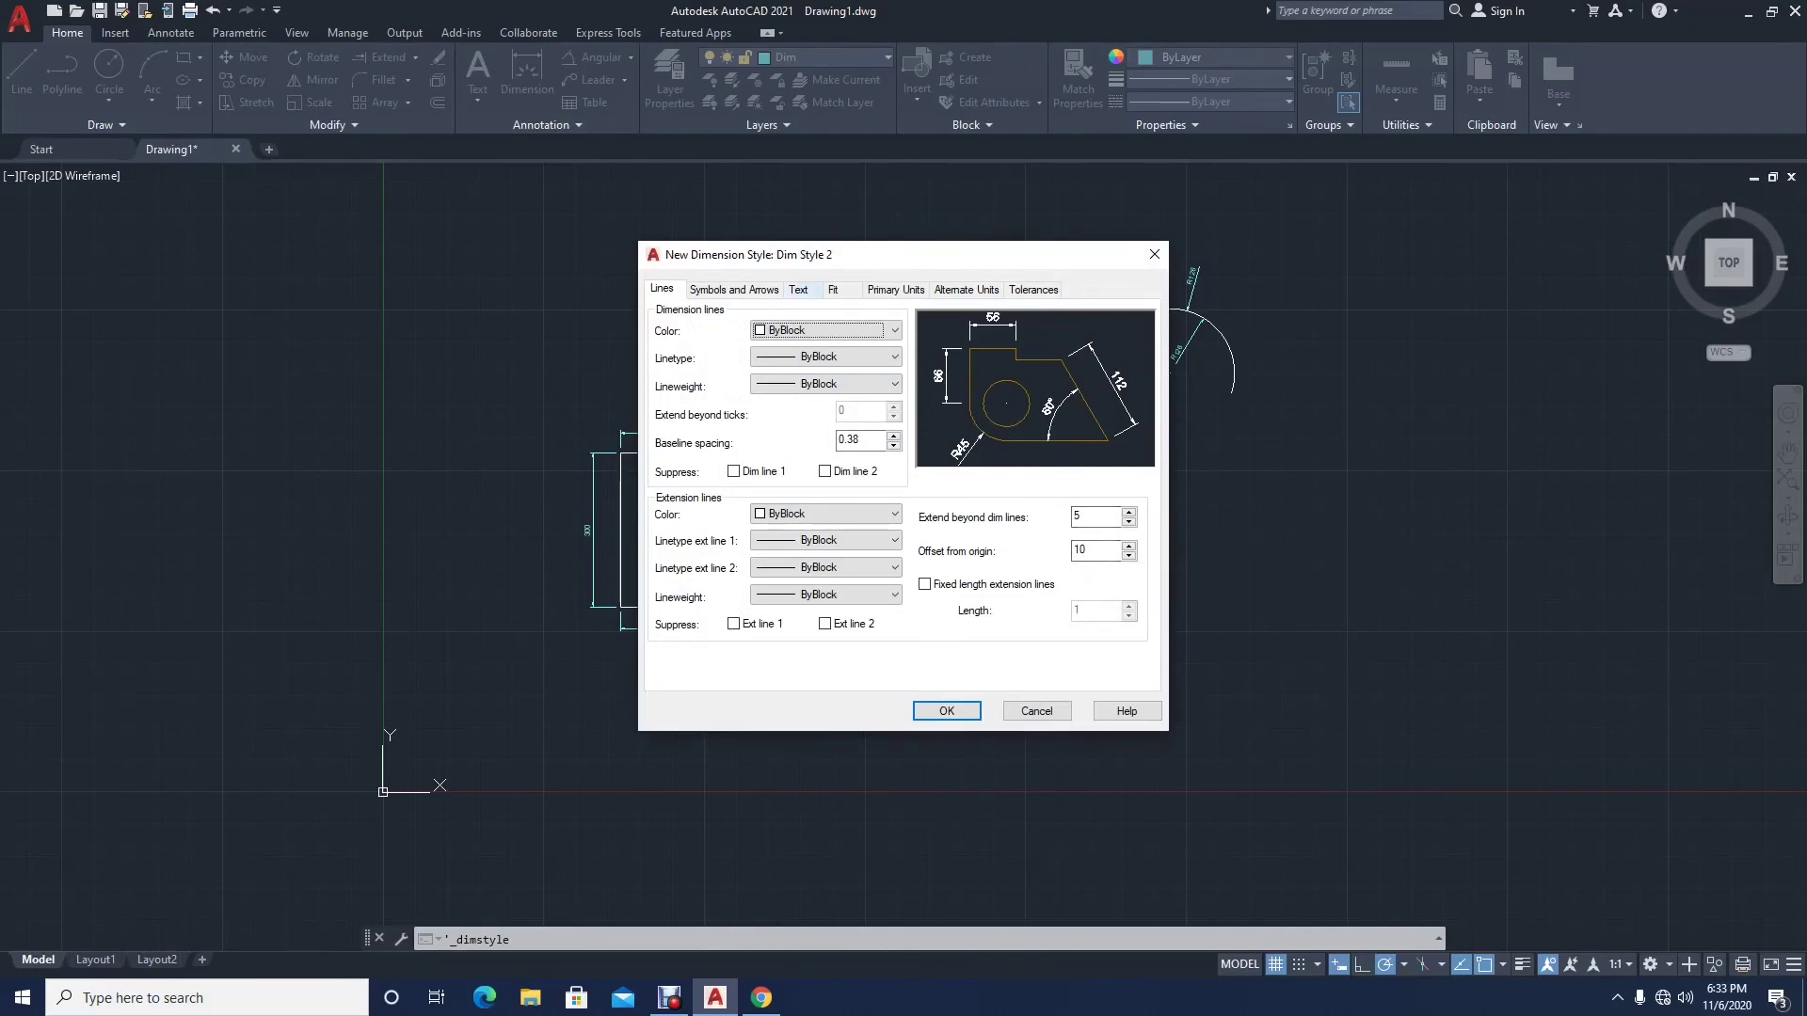
Step: Set the text height of Dim Style 2 to 20, then save the style and close the style manager
{"action": "left_click", "coordinate": [799, 290]}
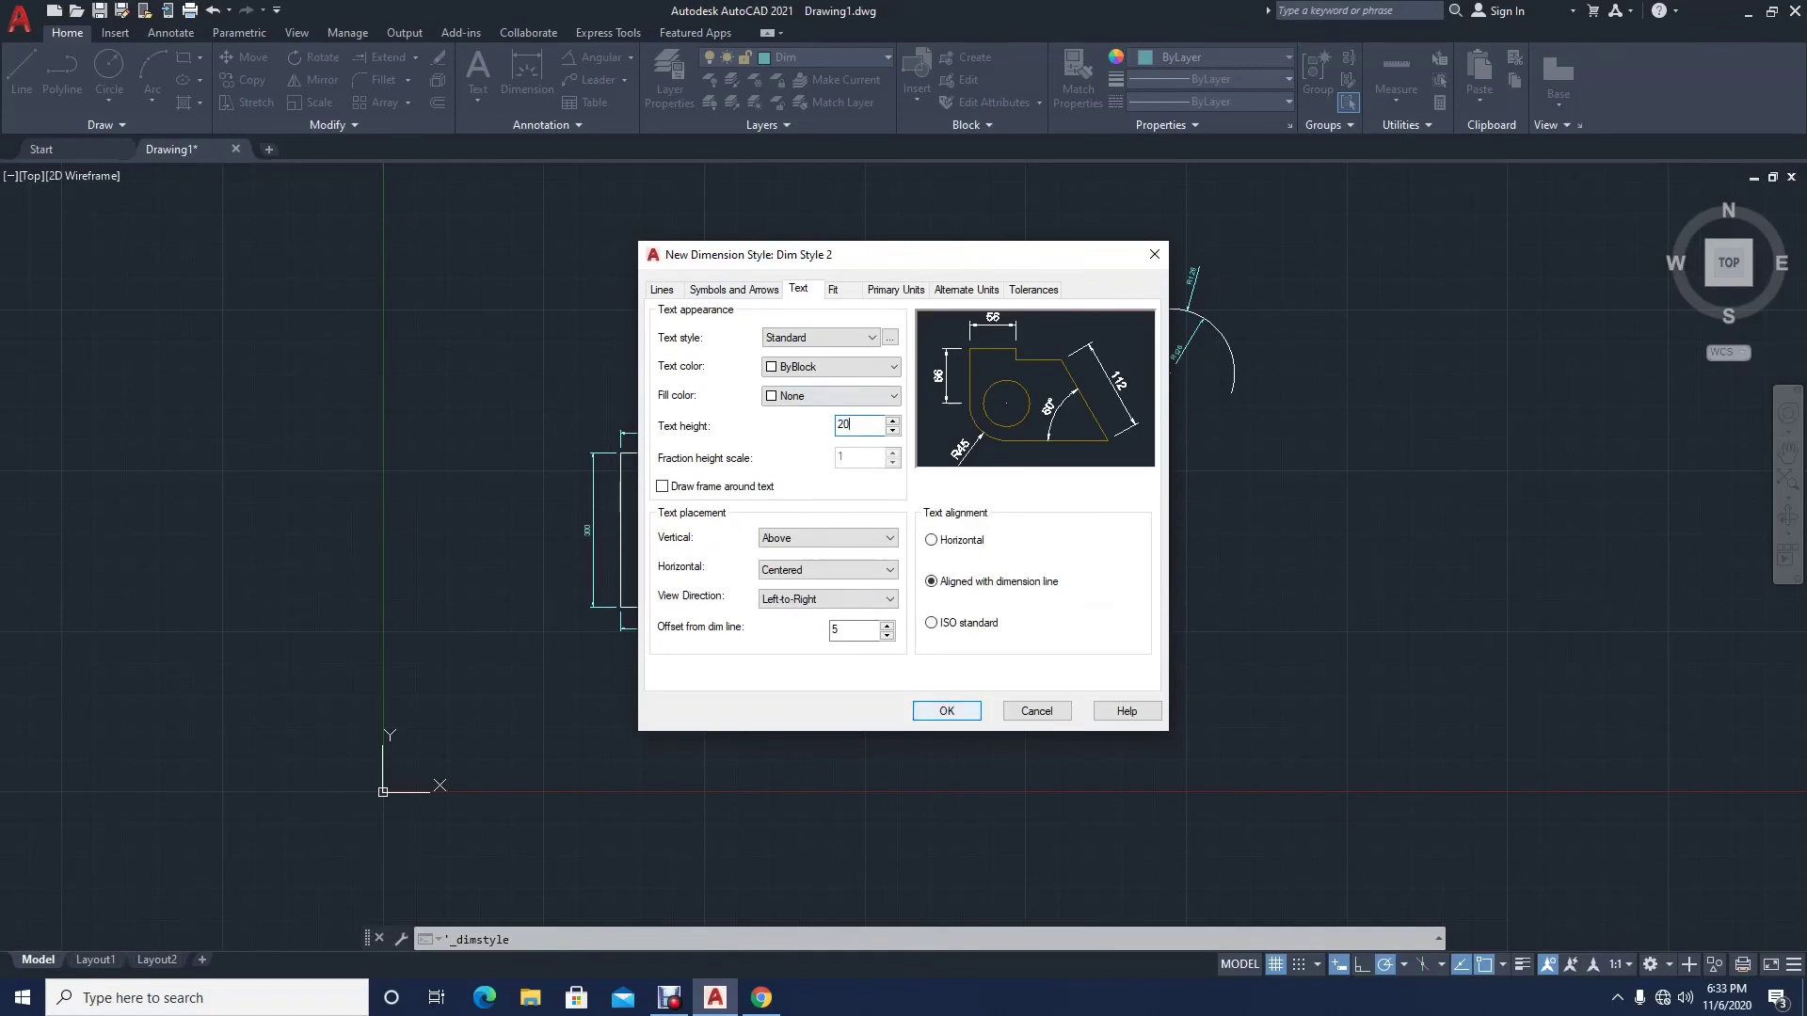
{"action": "key", "text": "Return"}
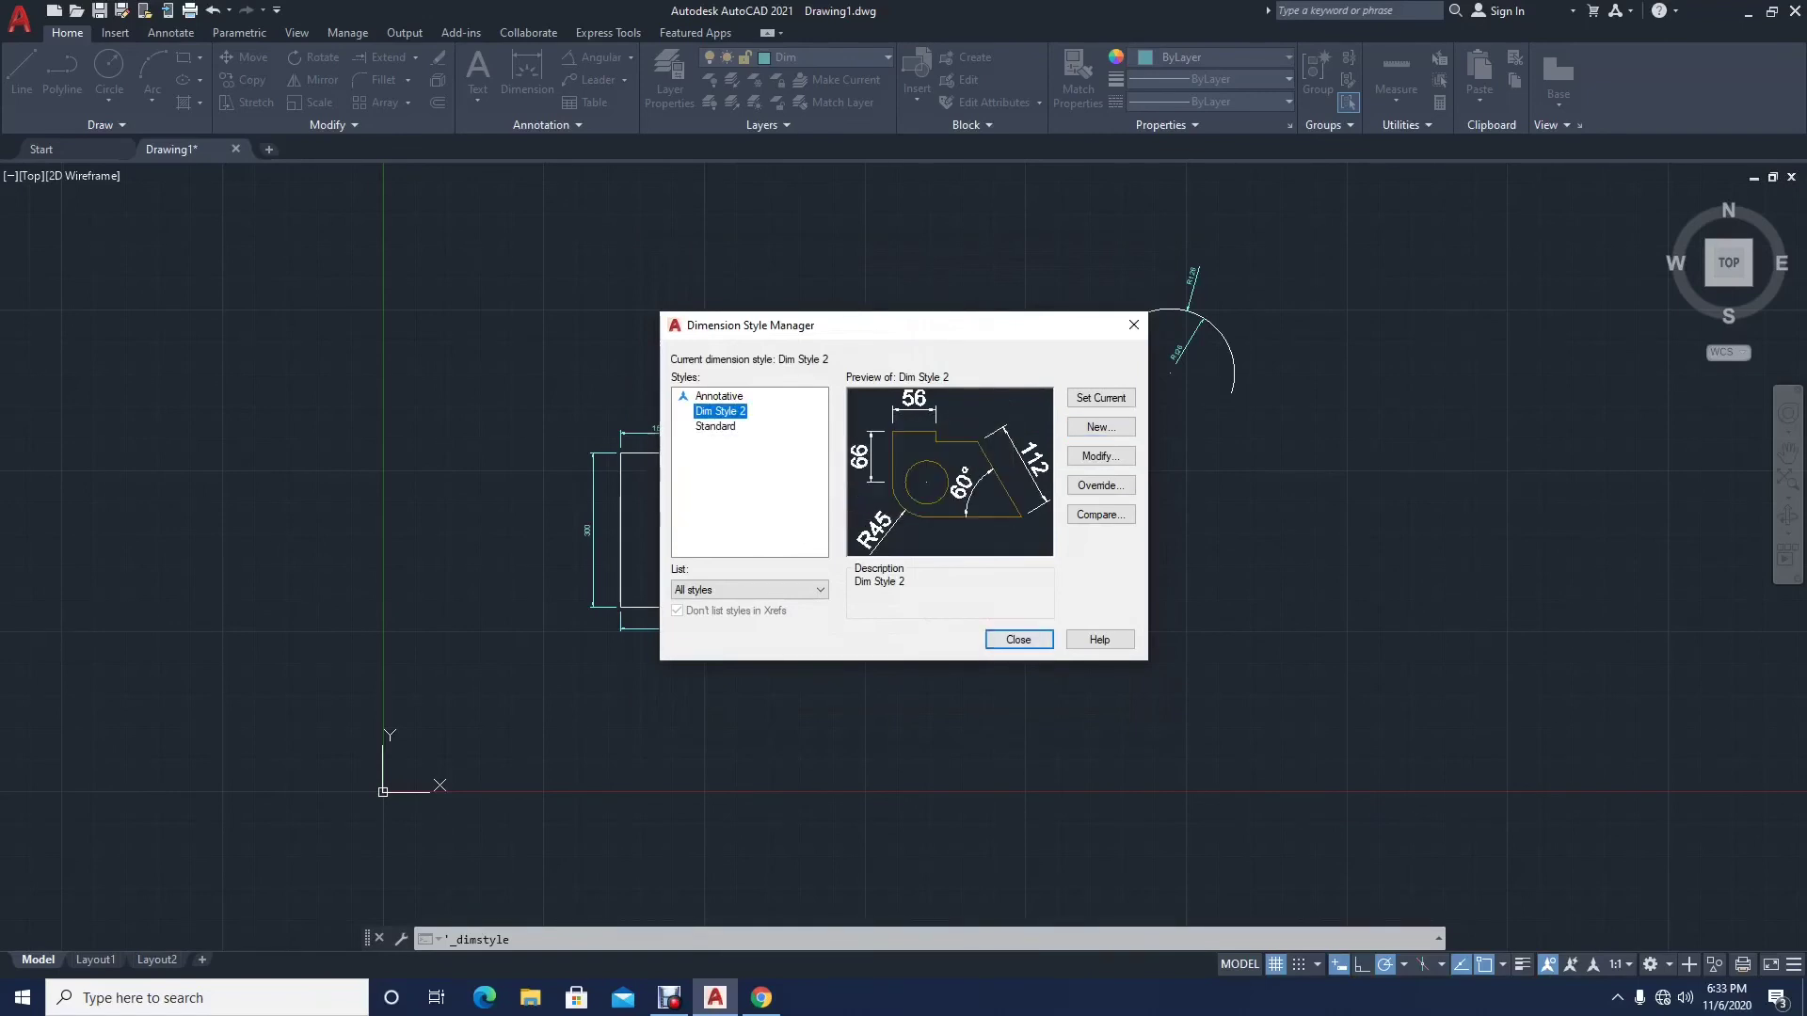
{"action": "left_click", "coordinate": [1018, 639]}
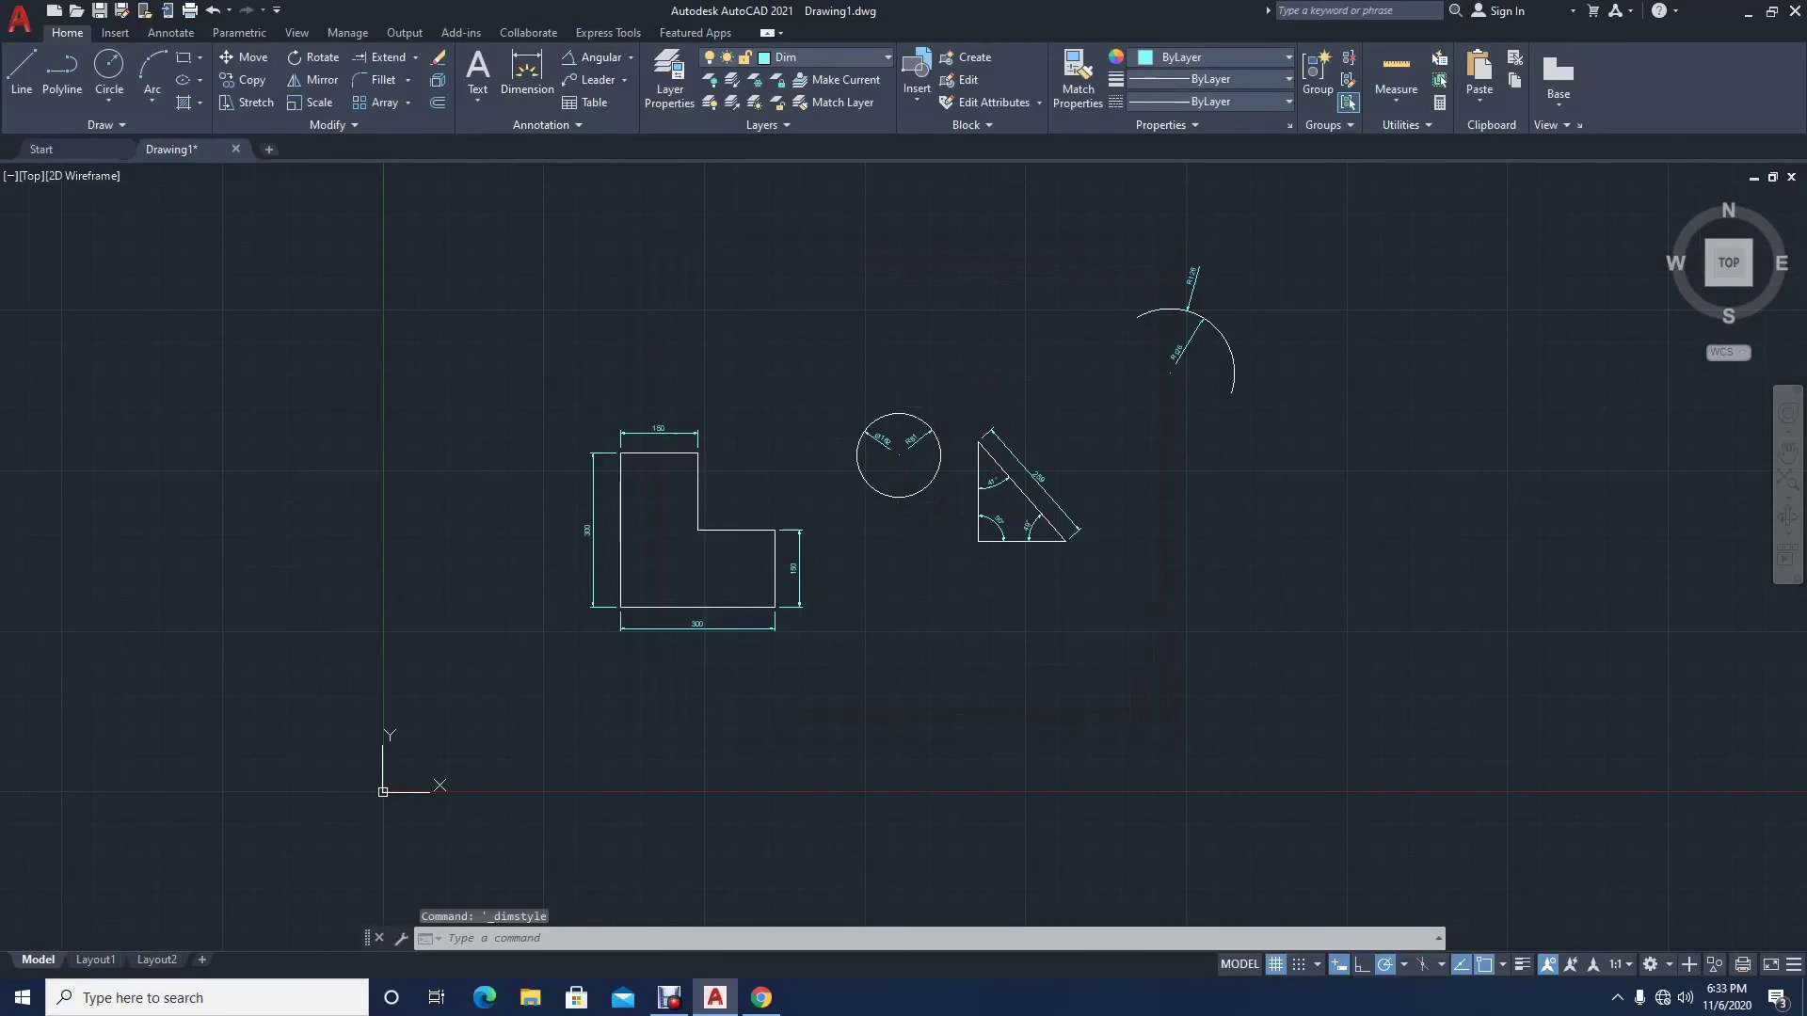
Step: Add an angular dimension in Dim Style 2 at the L-shape's inner corner, between its inner vertical and horizontal edges
{"action": "left_click", "coordinate": [594, 58]}
{"action": "left_click", "coordinate": [697, 503]}
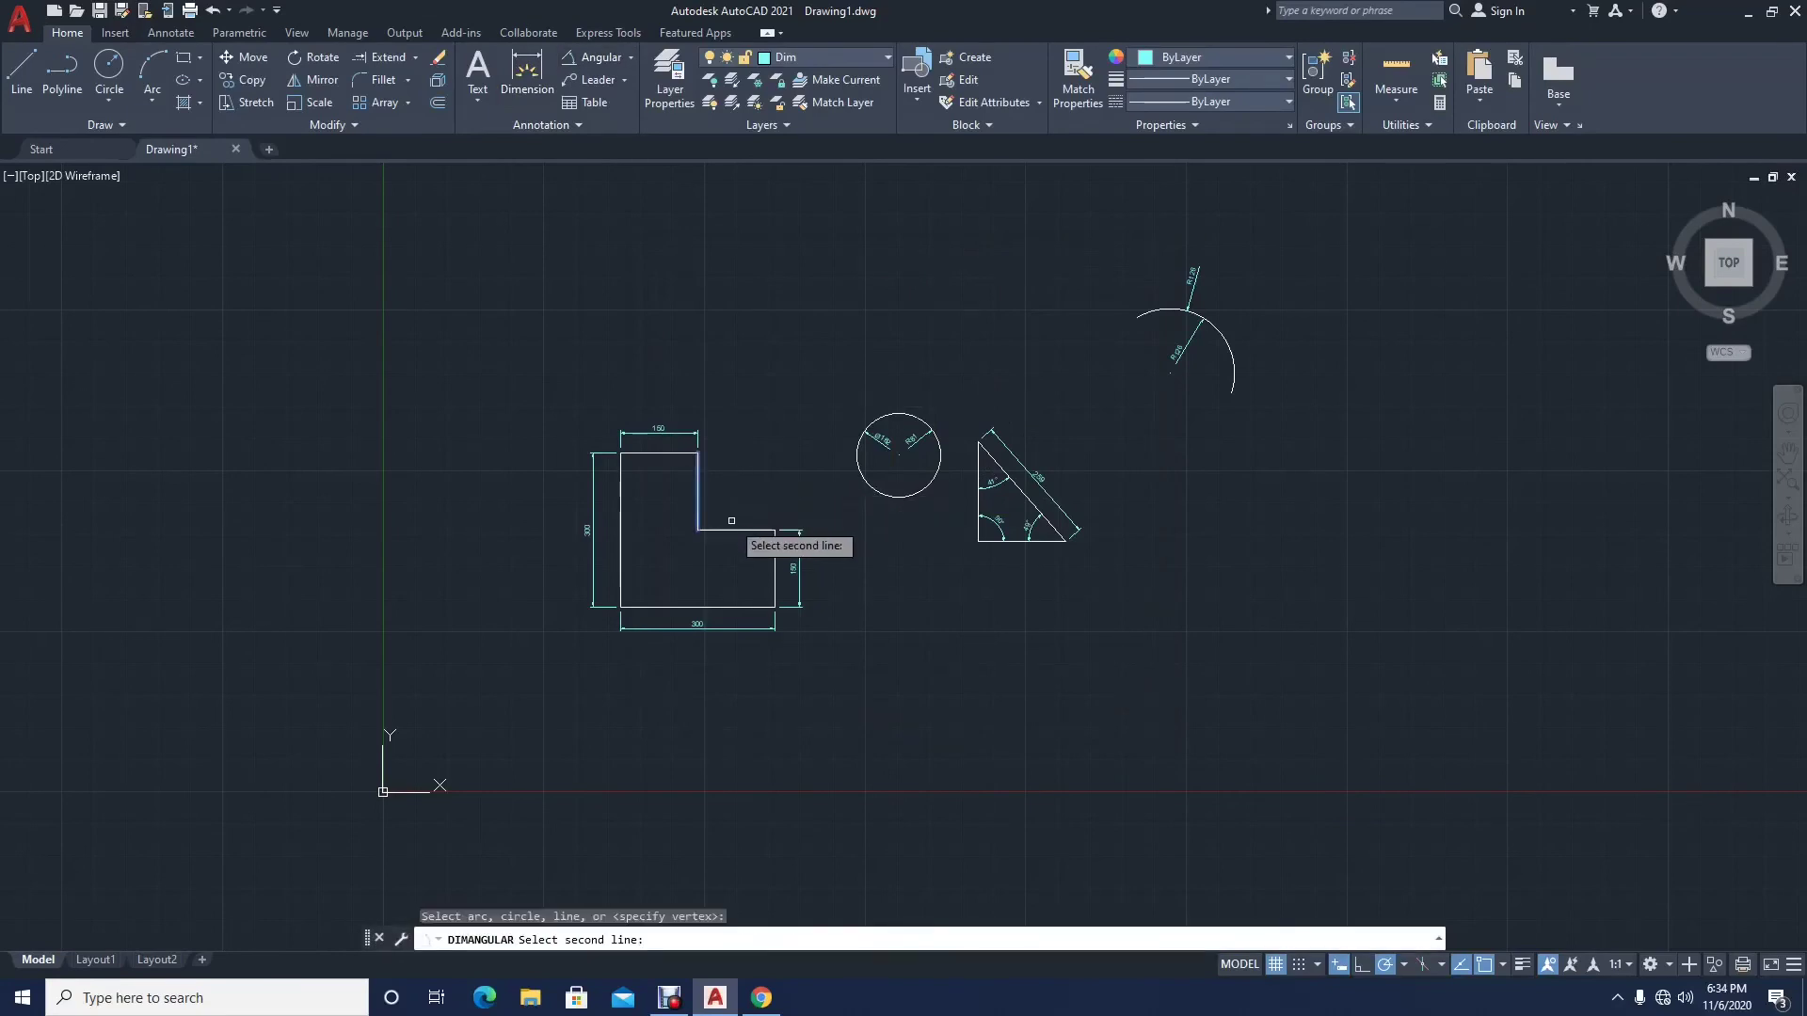
{"action": "left_click", "coordinate": [736, 530]}
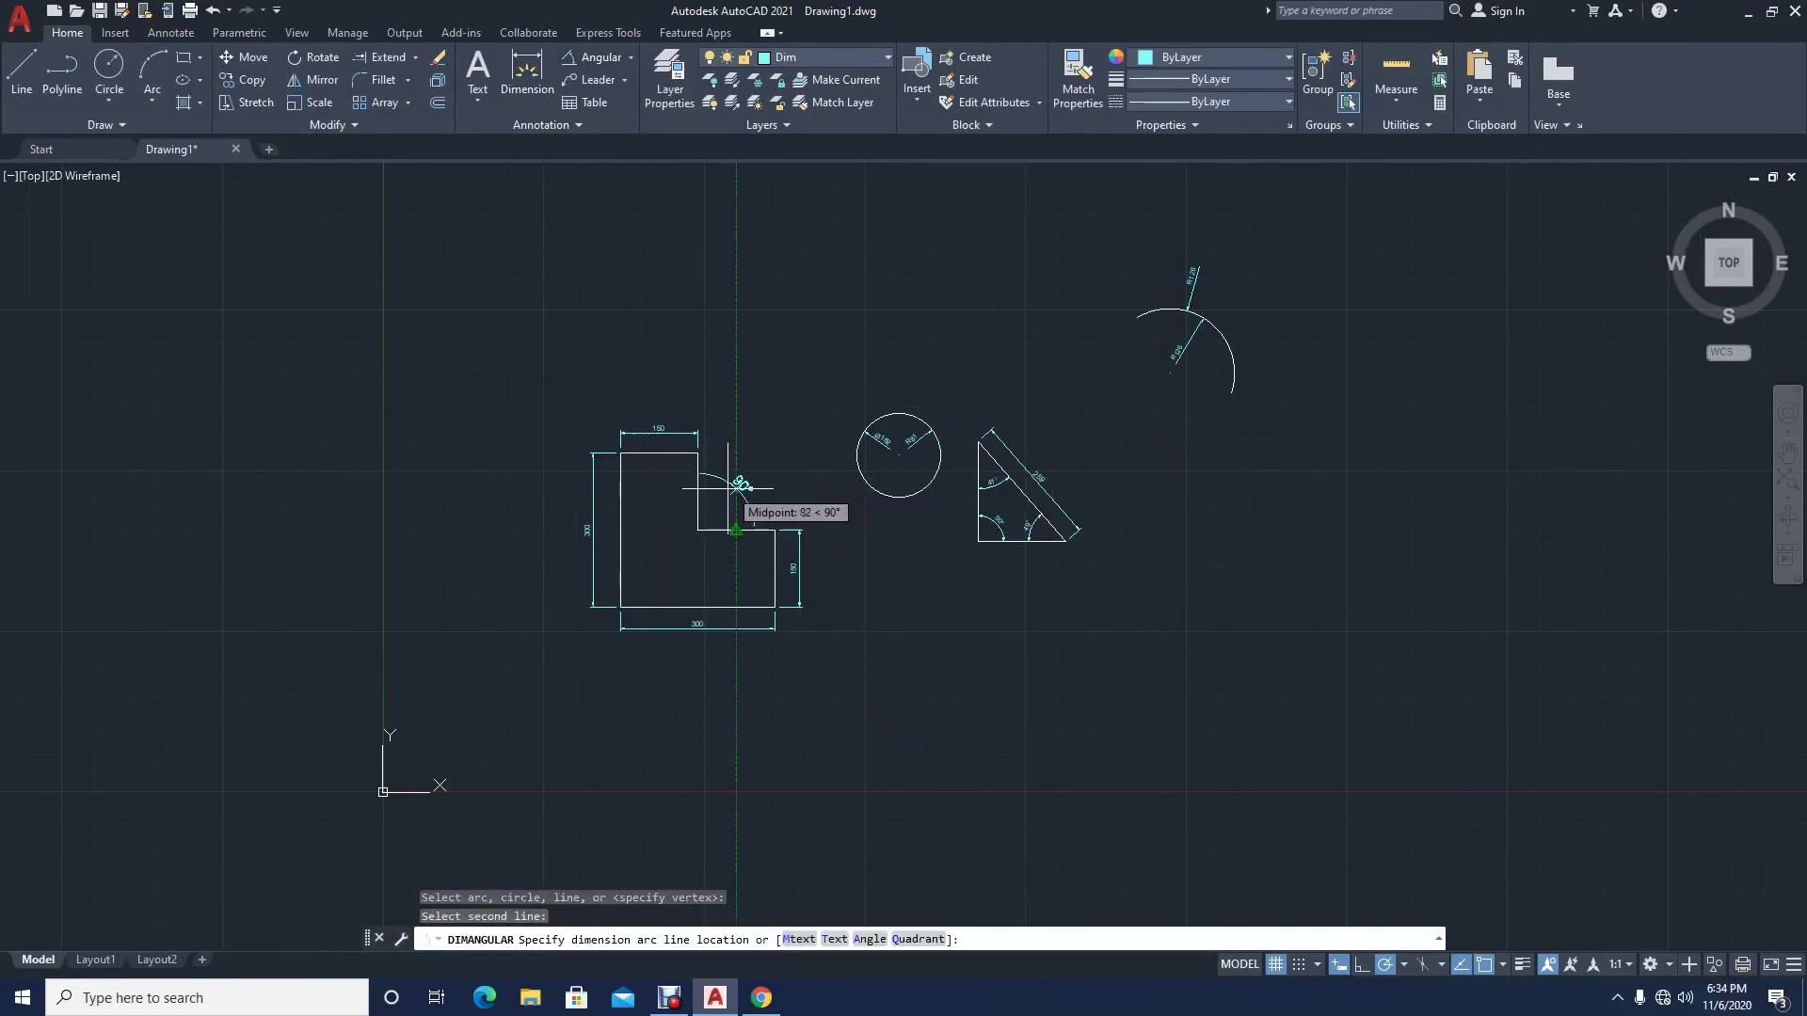
{"action": "scroll", "coordinate": [730, 490], "scroll_direction": "up", "scroll_amount": 5}
{"action": "scroll", "coordinate": [728, 490], "scroll_direction": "down", "scroll_amount": 5}
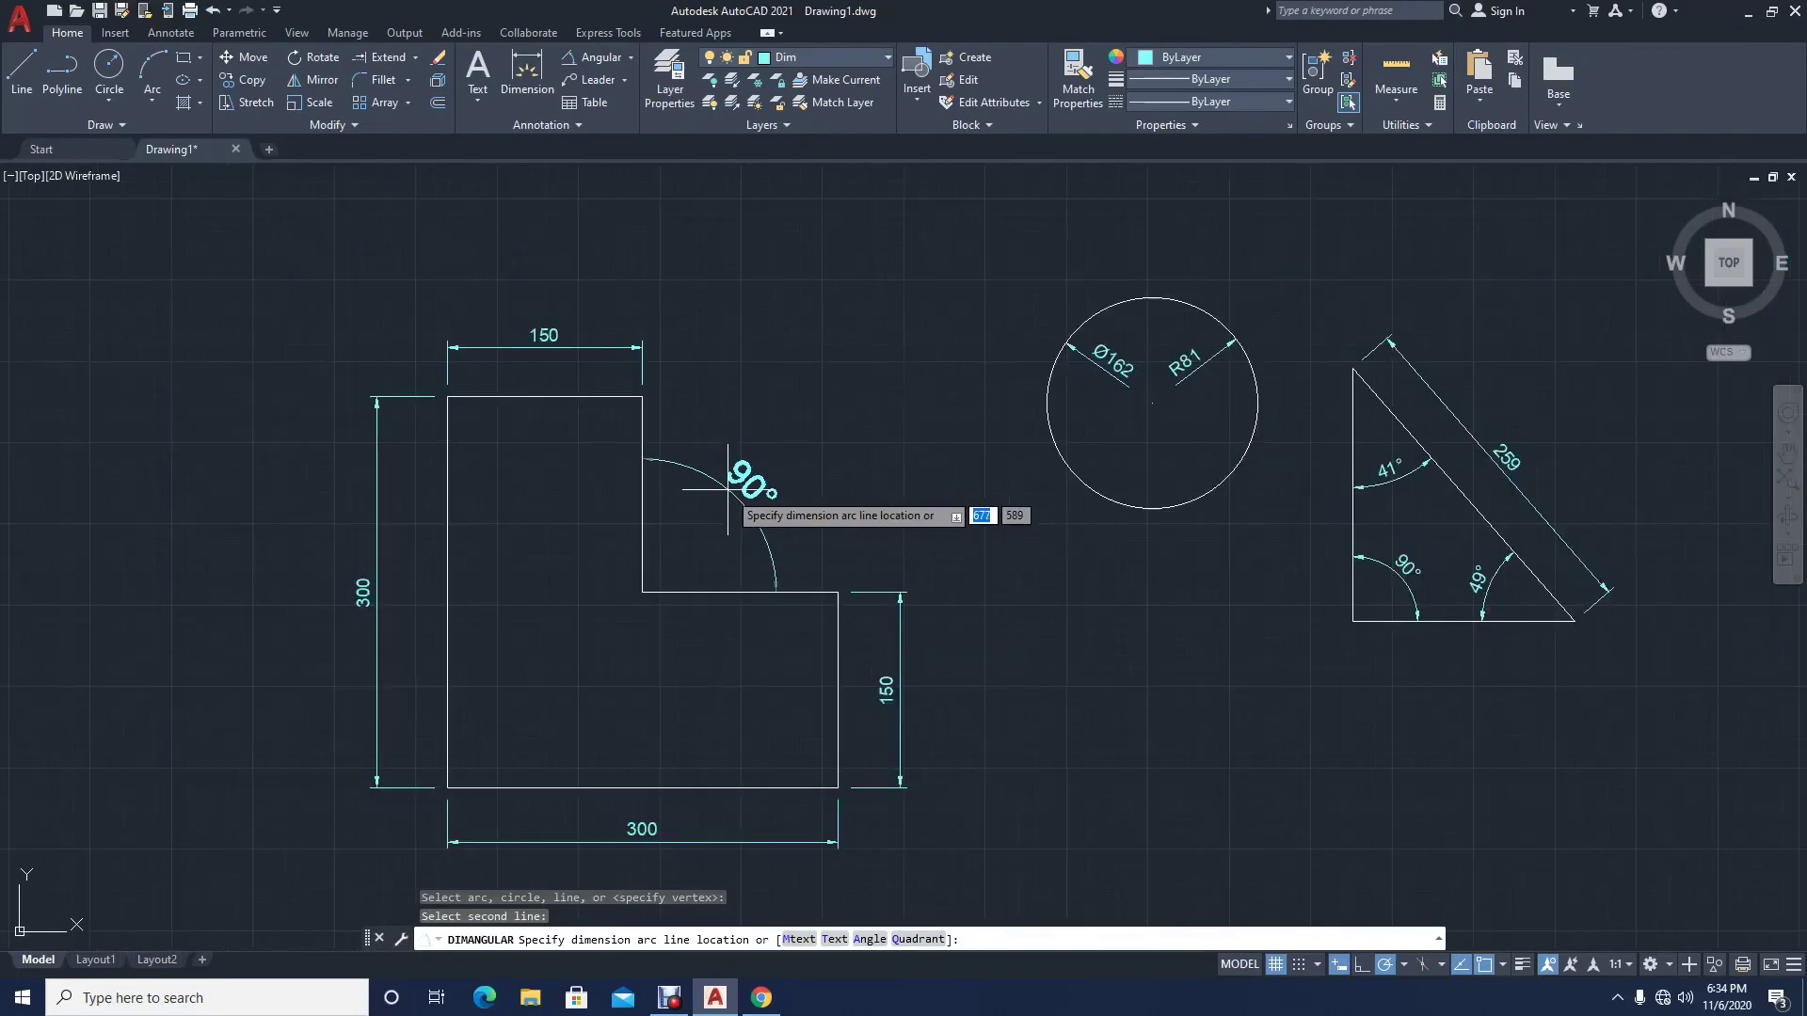
{"action": "left_click", "coordinate": [743, 494]}
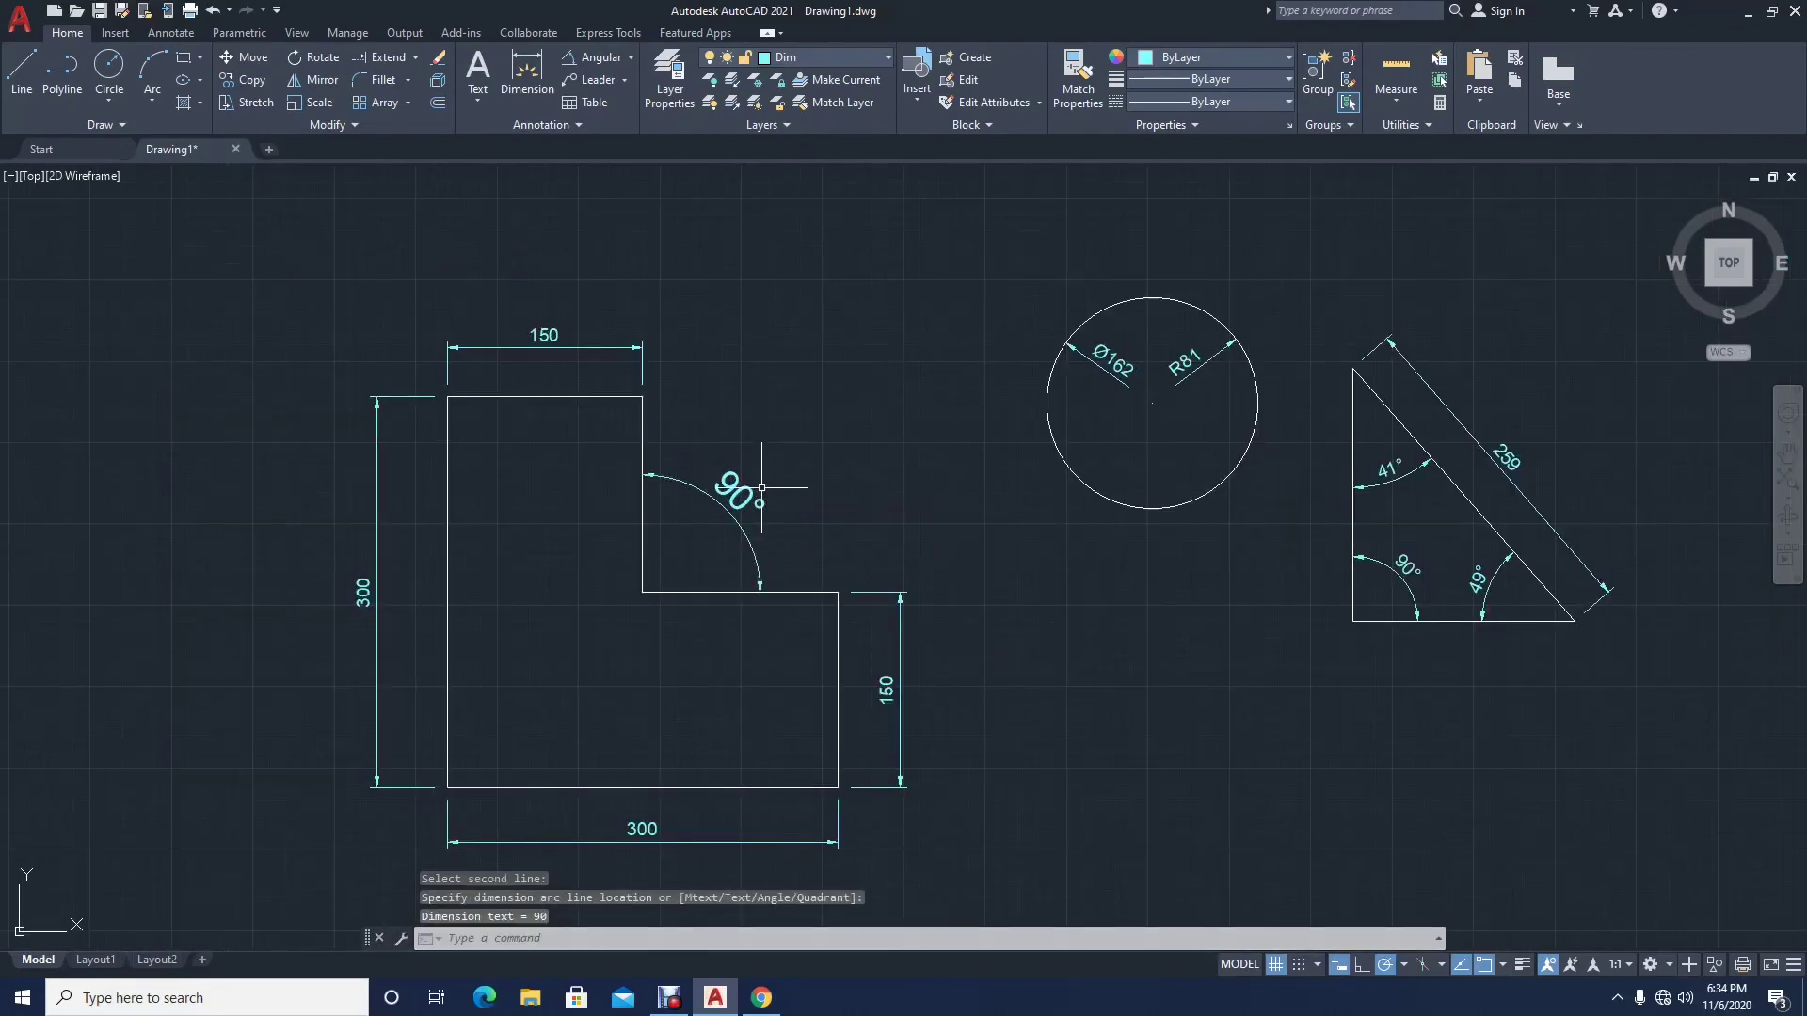
{"action": "key", "text": "Escape"}
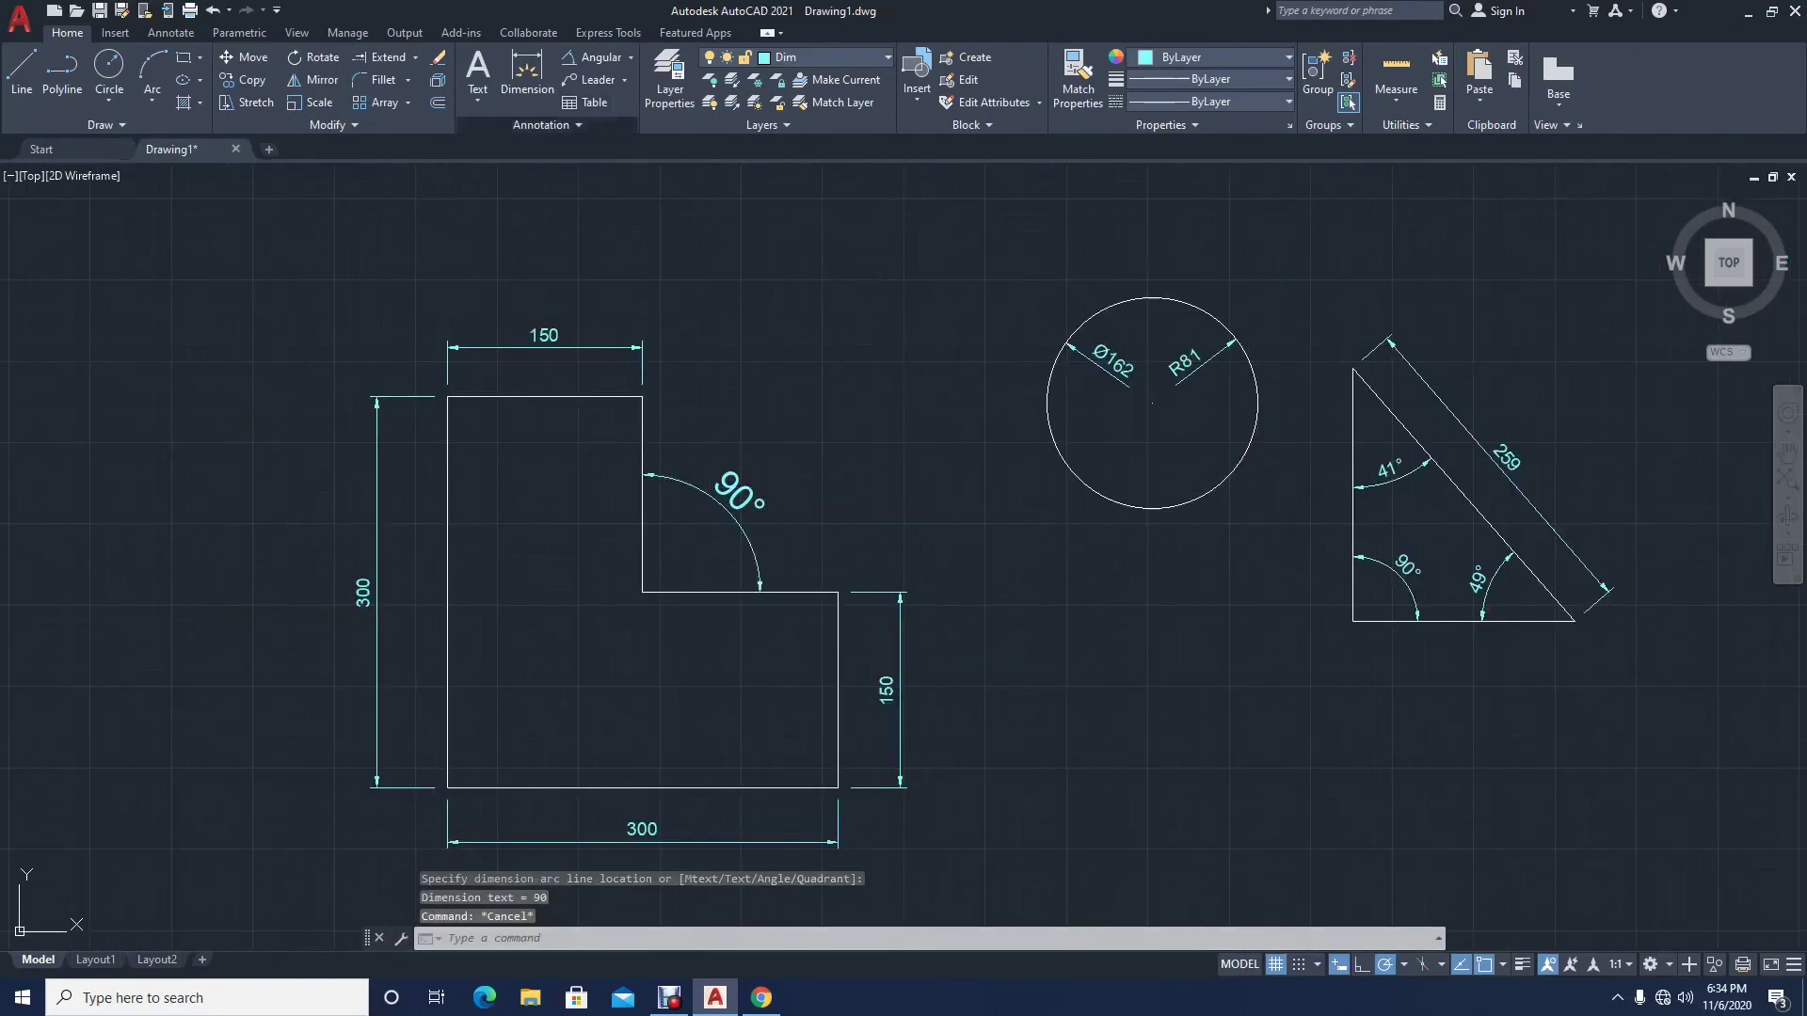
Step: Make Standard the current dimension style
{"action": "left_click", "coordinate": [548, 126]}
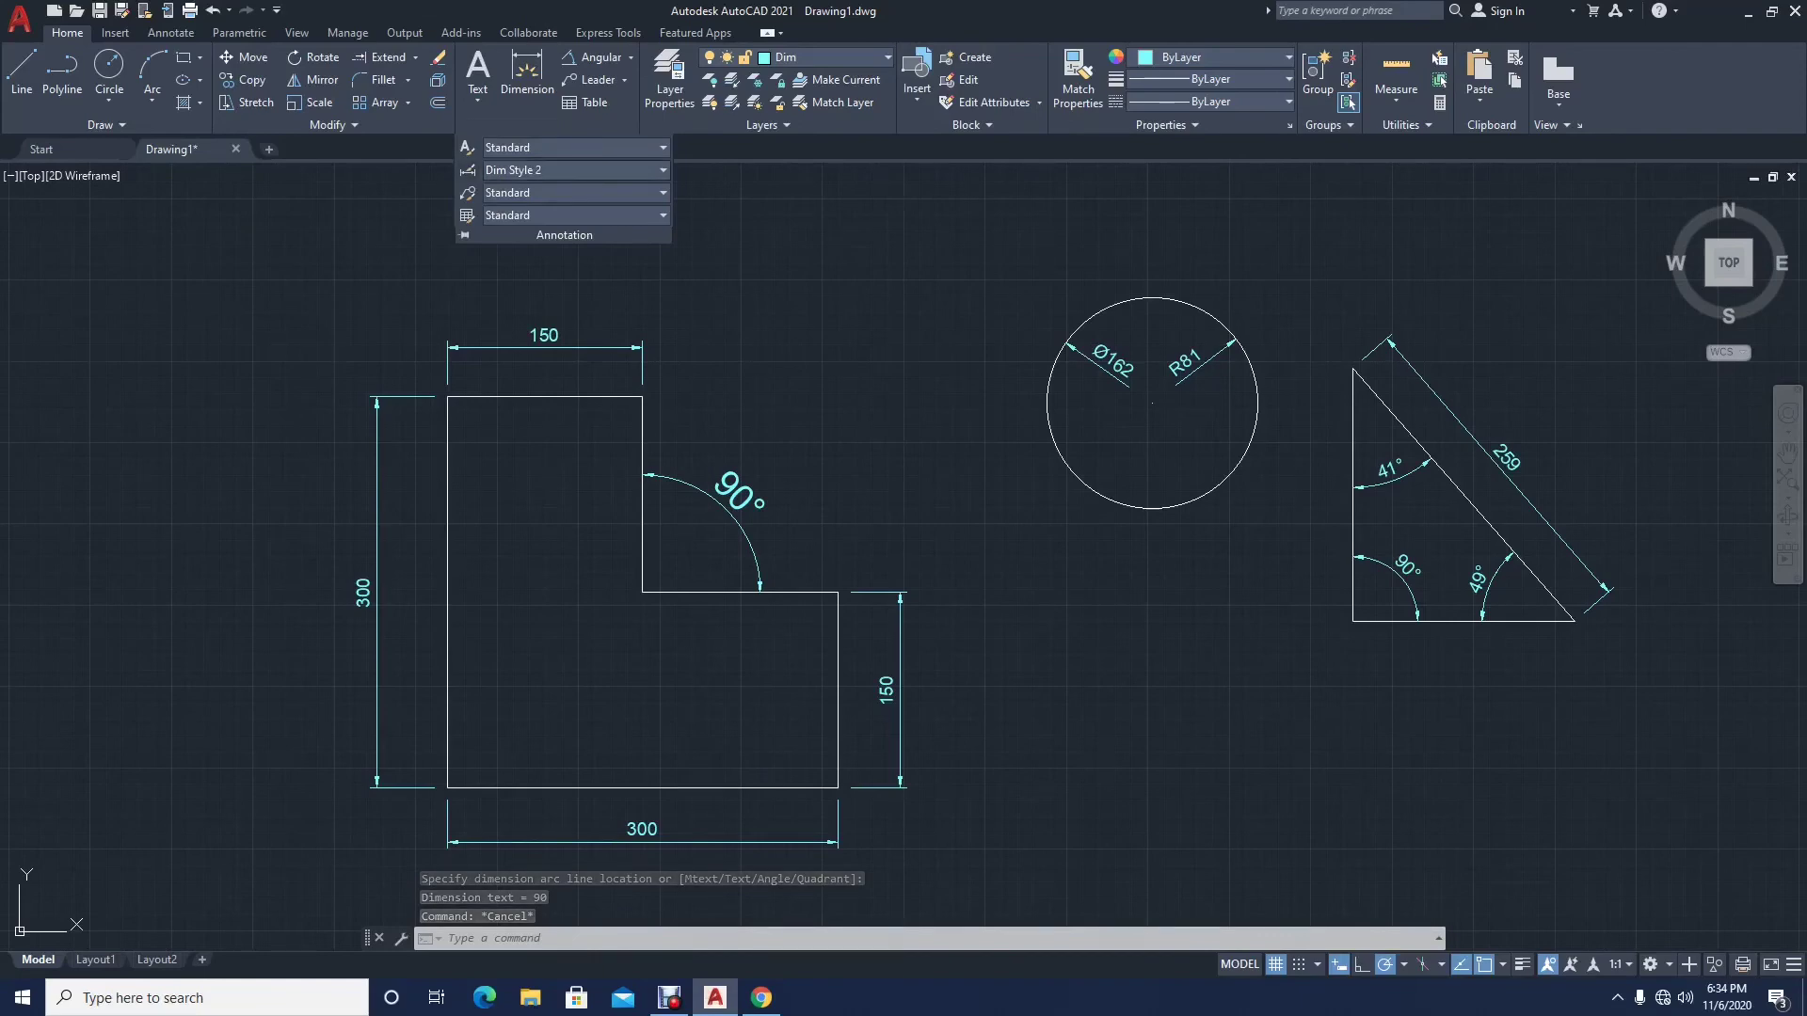
{"action": "left_click", "coordinate": [565, 171]}
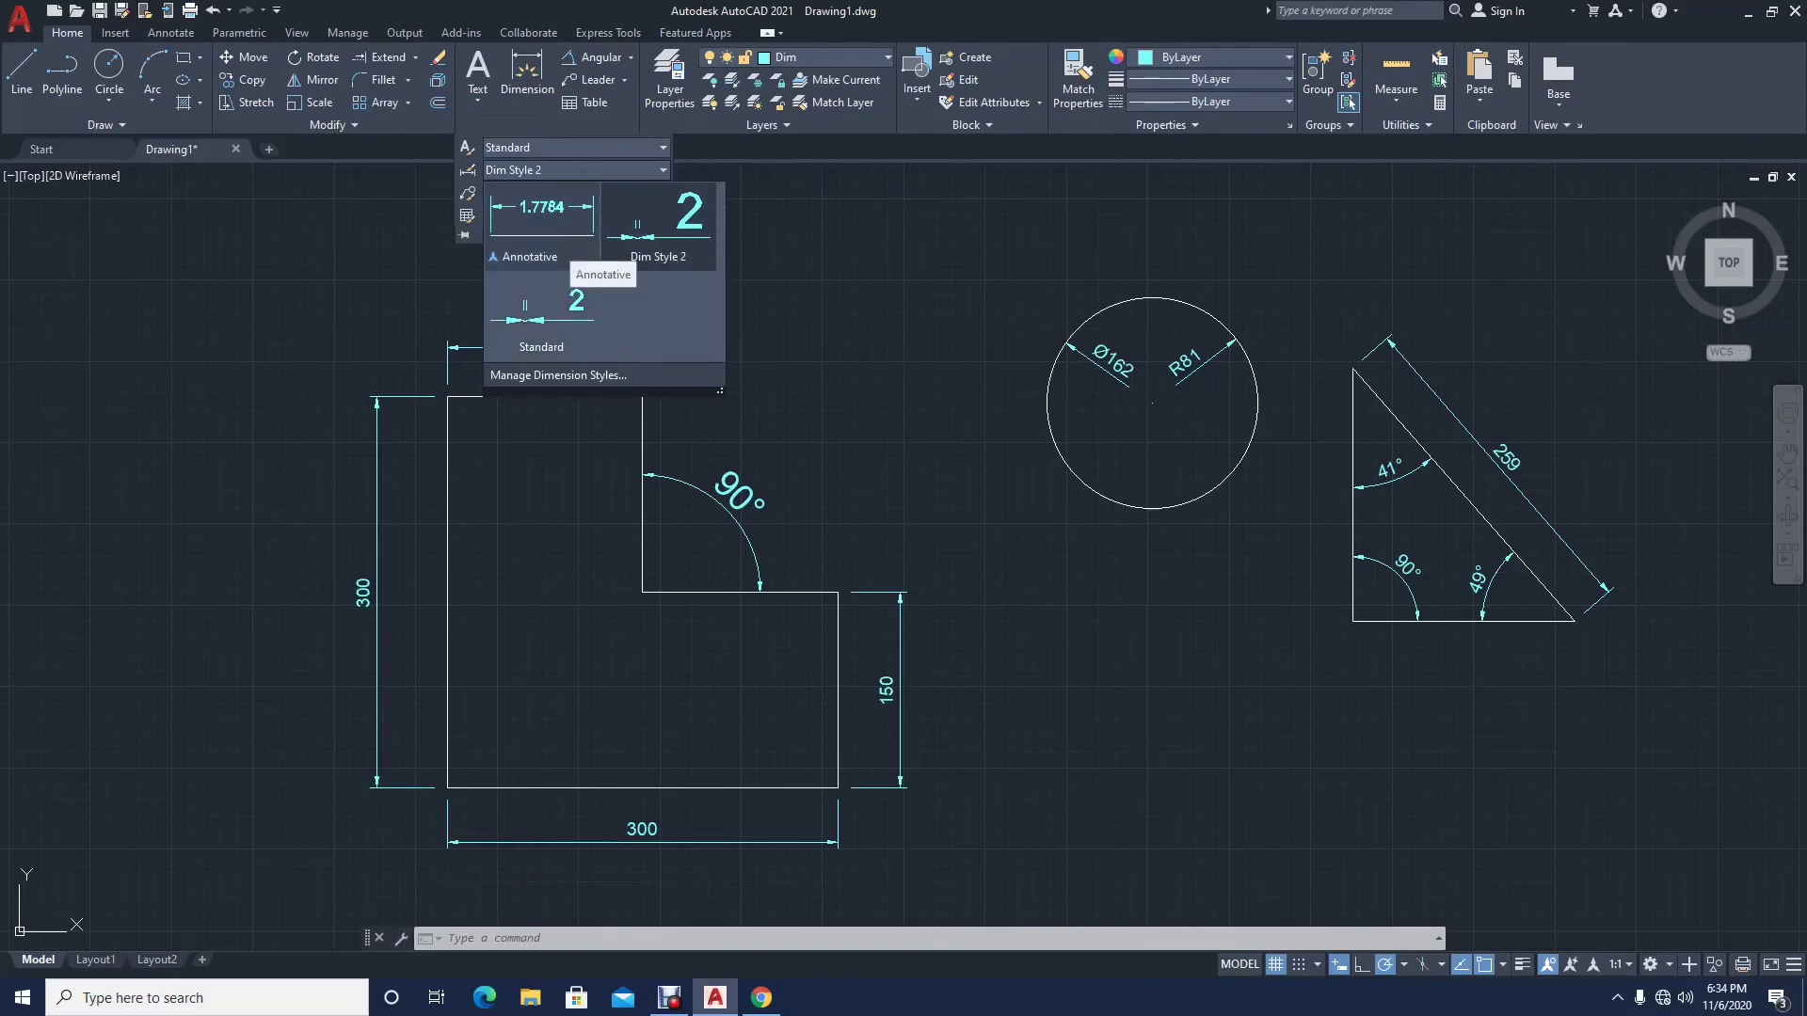
{"action": "left_click", "coordinate": [563, 252]}
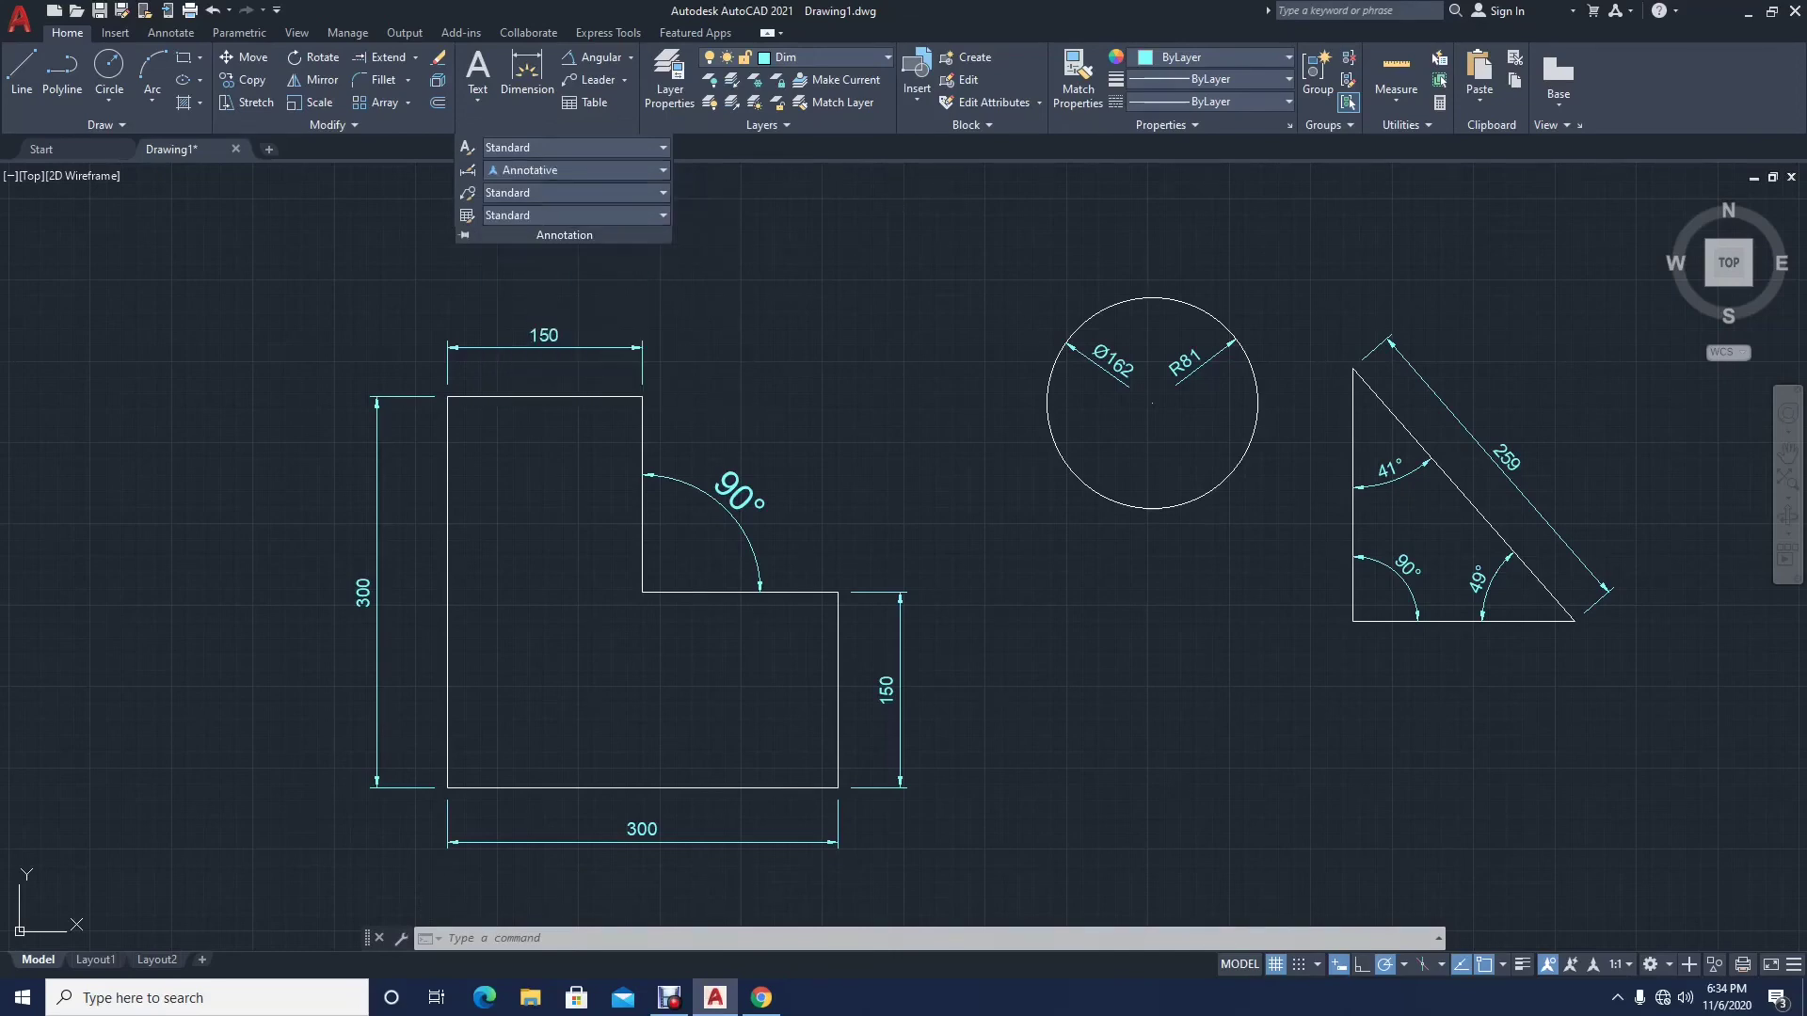
{"action": "left_click", "coordinate": [565, 170]}
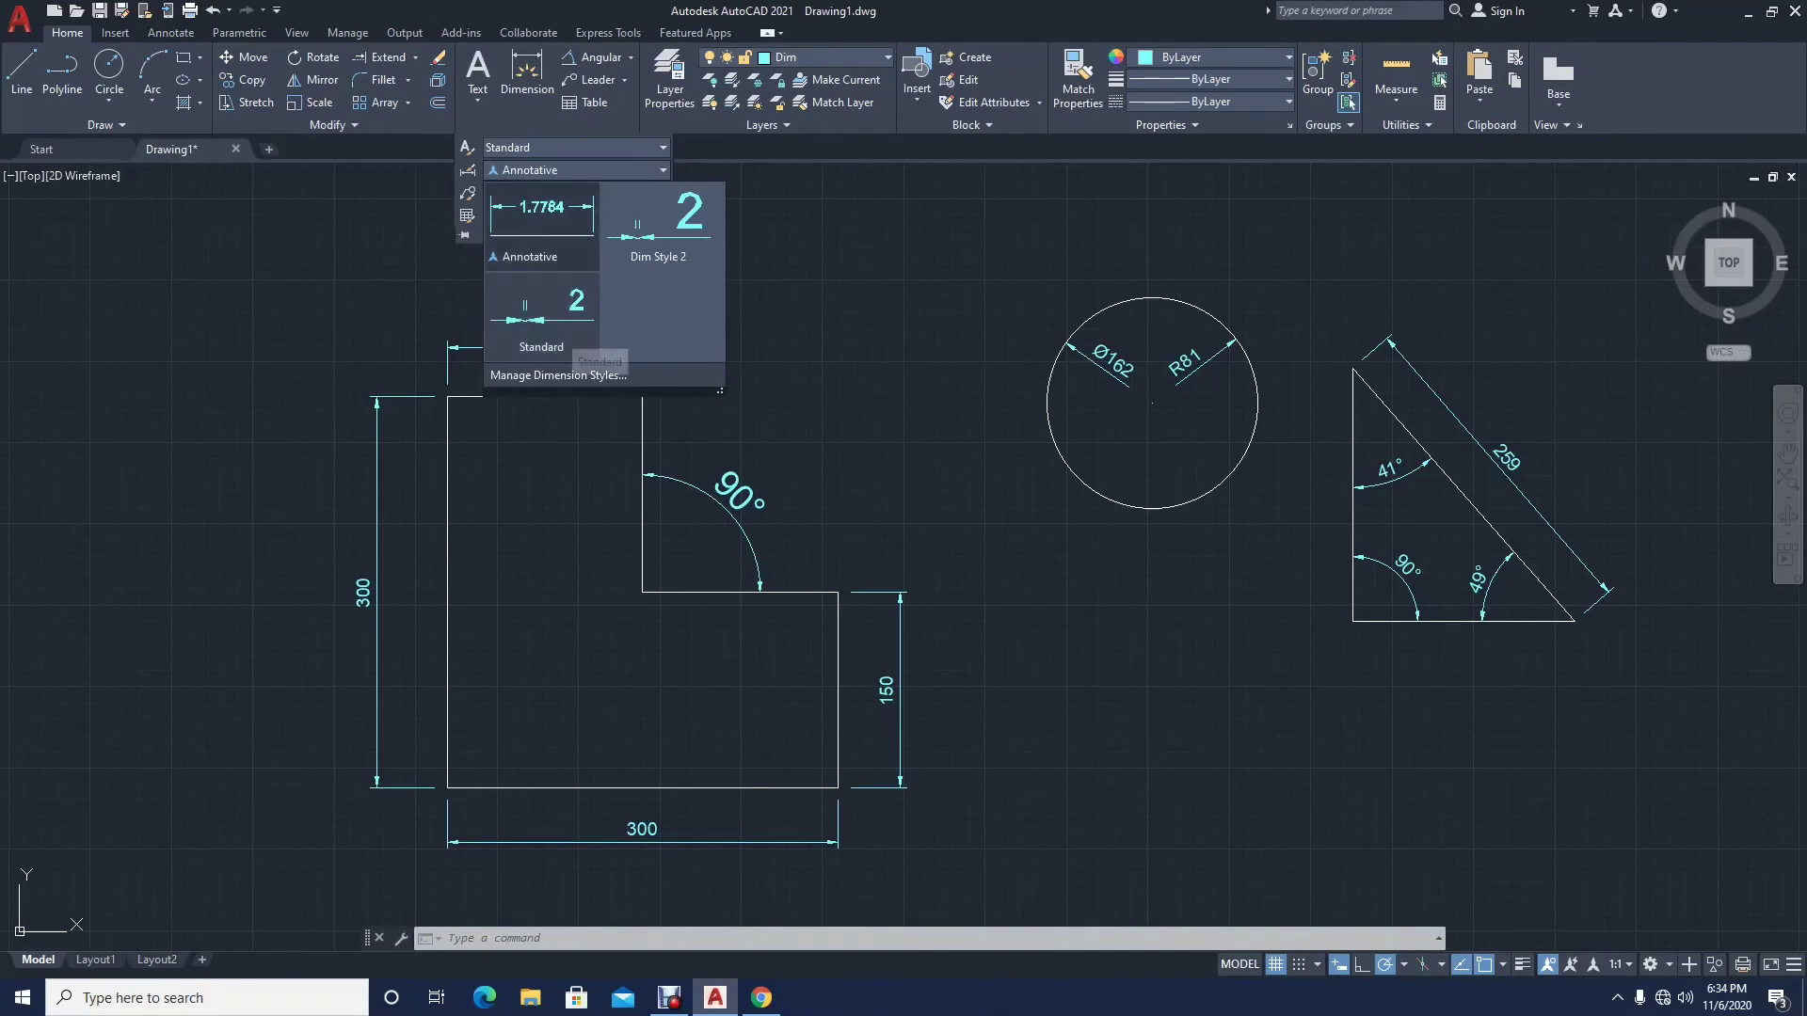
{"action": "left_click", "coordinate": [565, 340]}
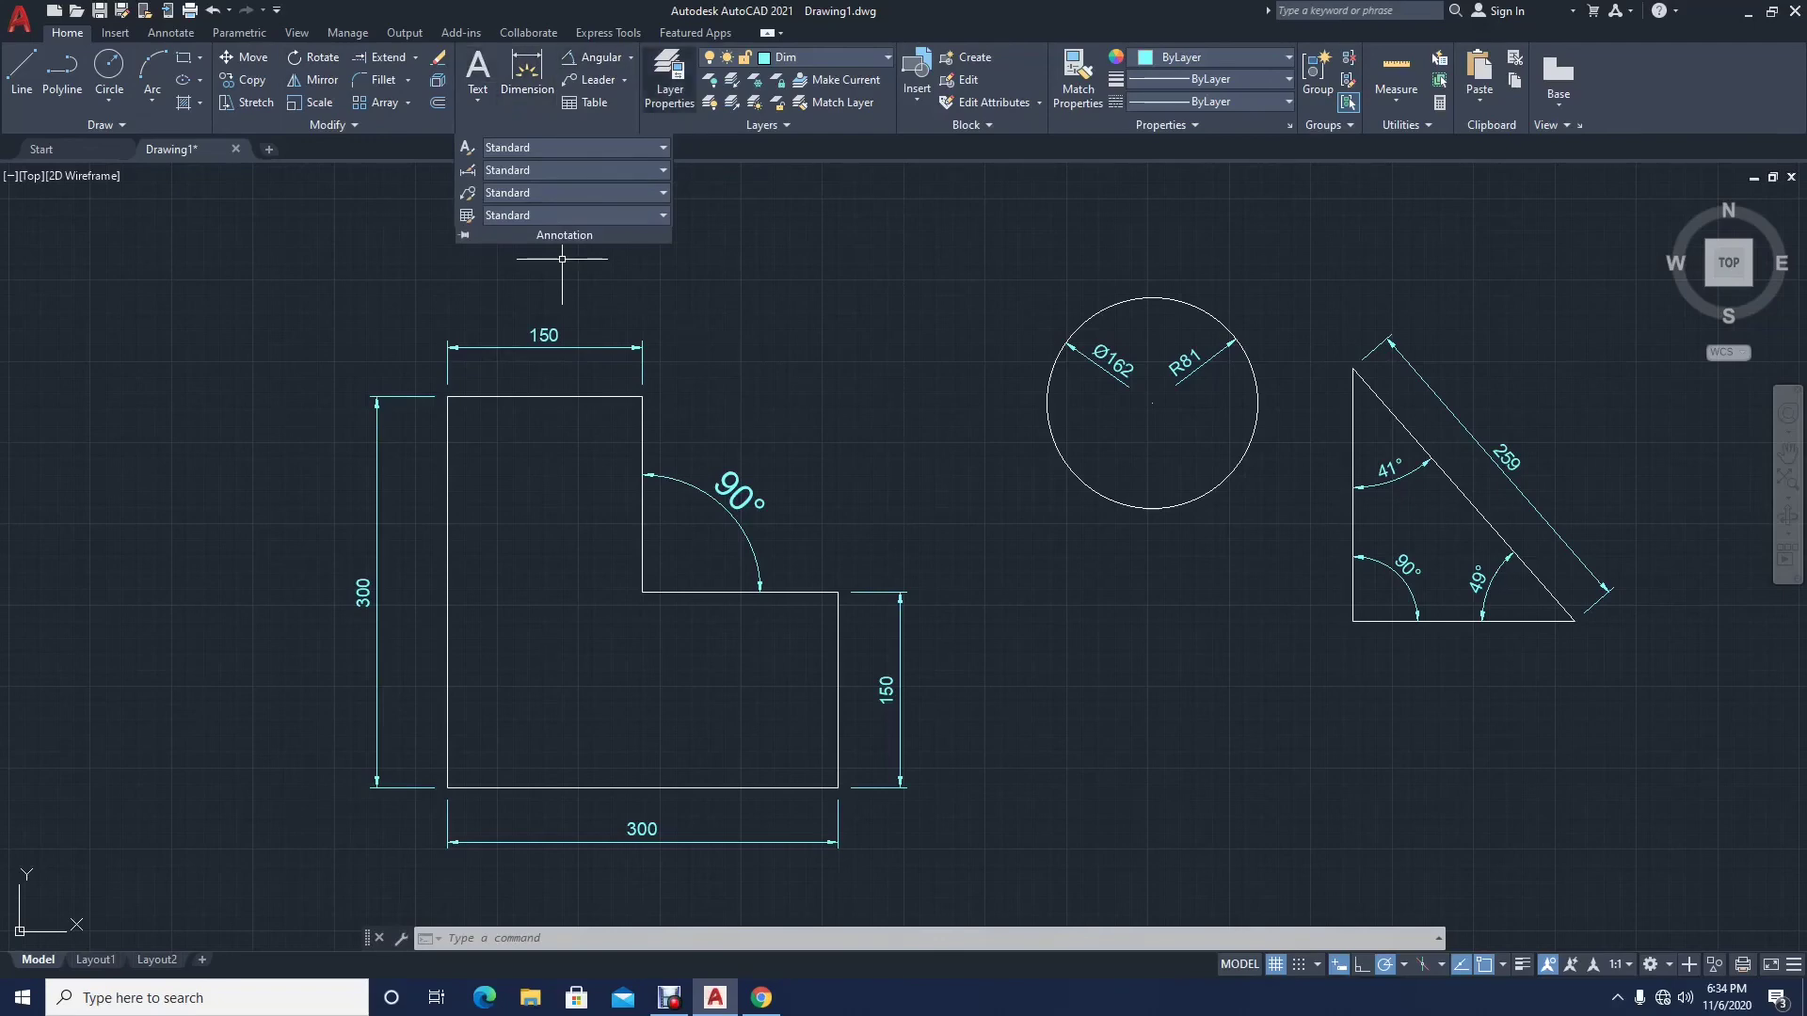
Step: Add a second angular dimension at the L-shape's inner corner in the Standard style, placed inside the existing one
{"action": "left_click", "coordinate": [630, 58]}
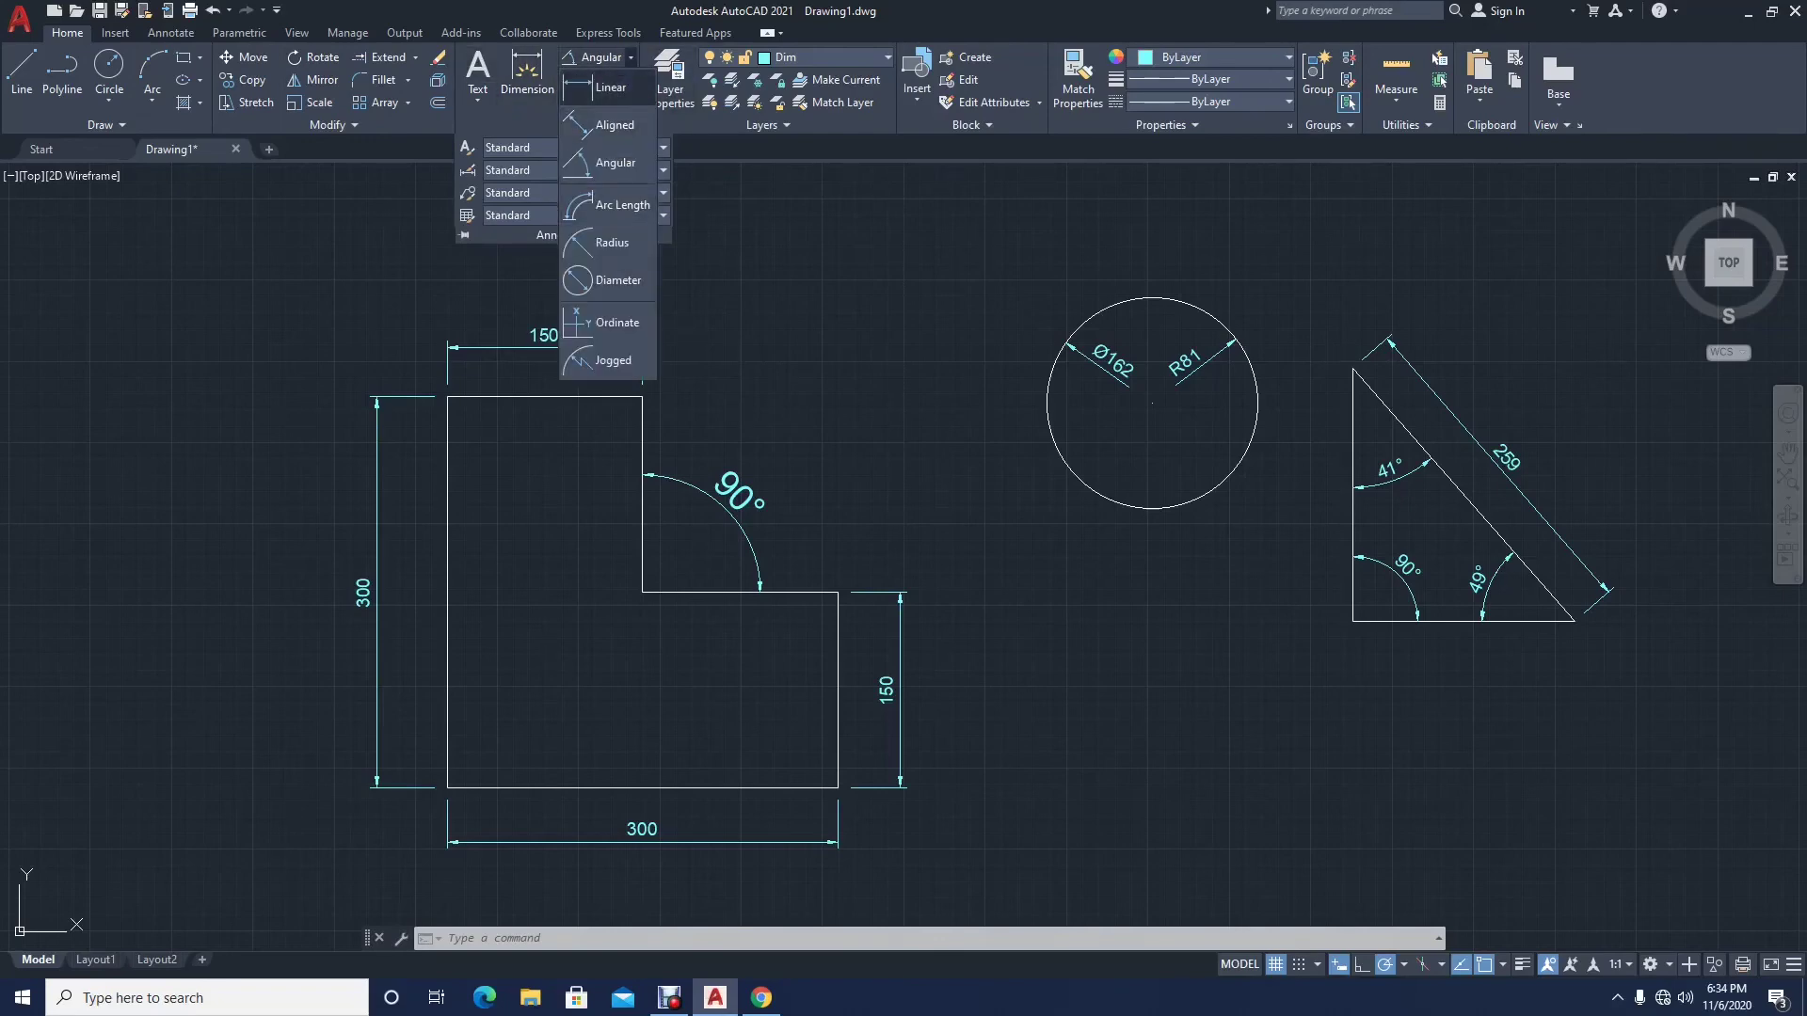
{"action": "left_click", "coordinate": [602, 164]}
{"action": "left_click", "coordinate": [644, 517]}
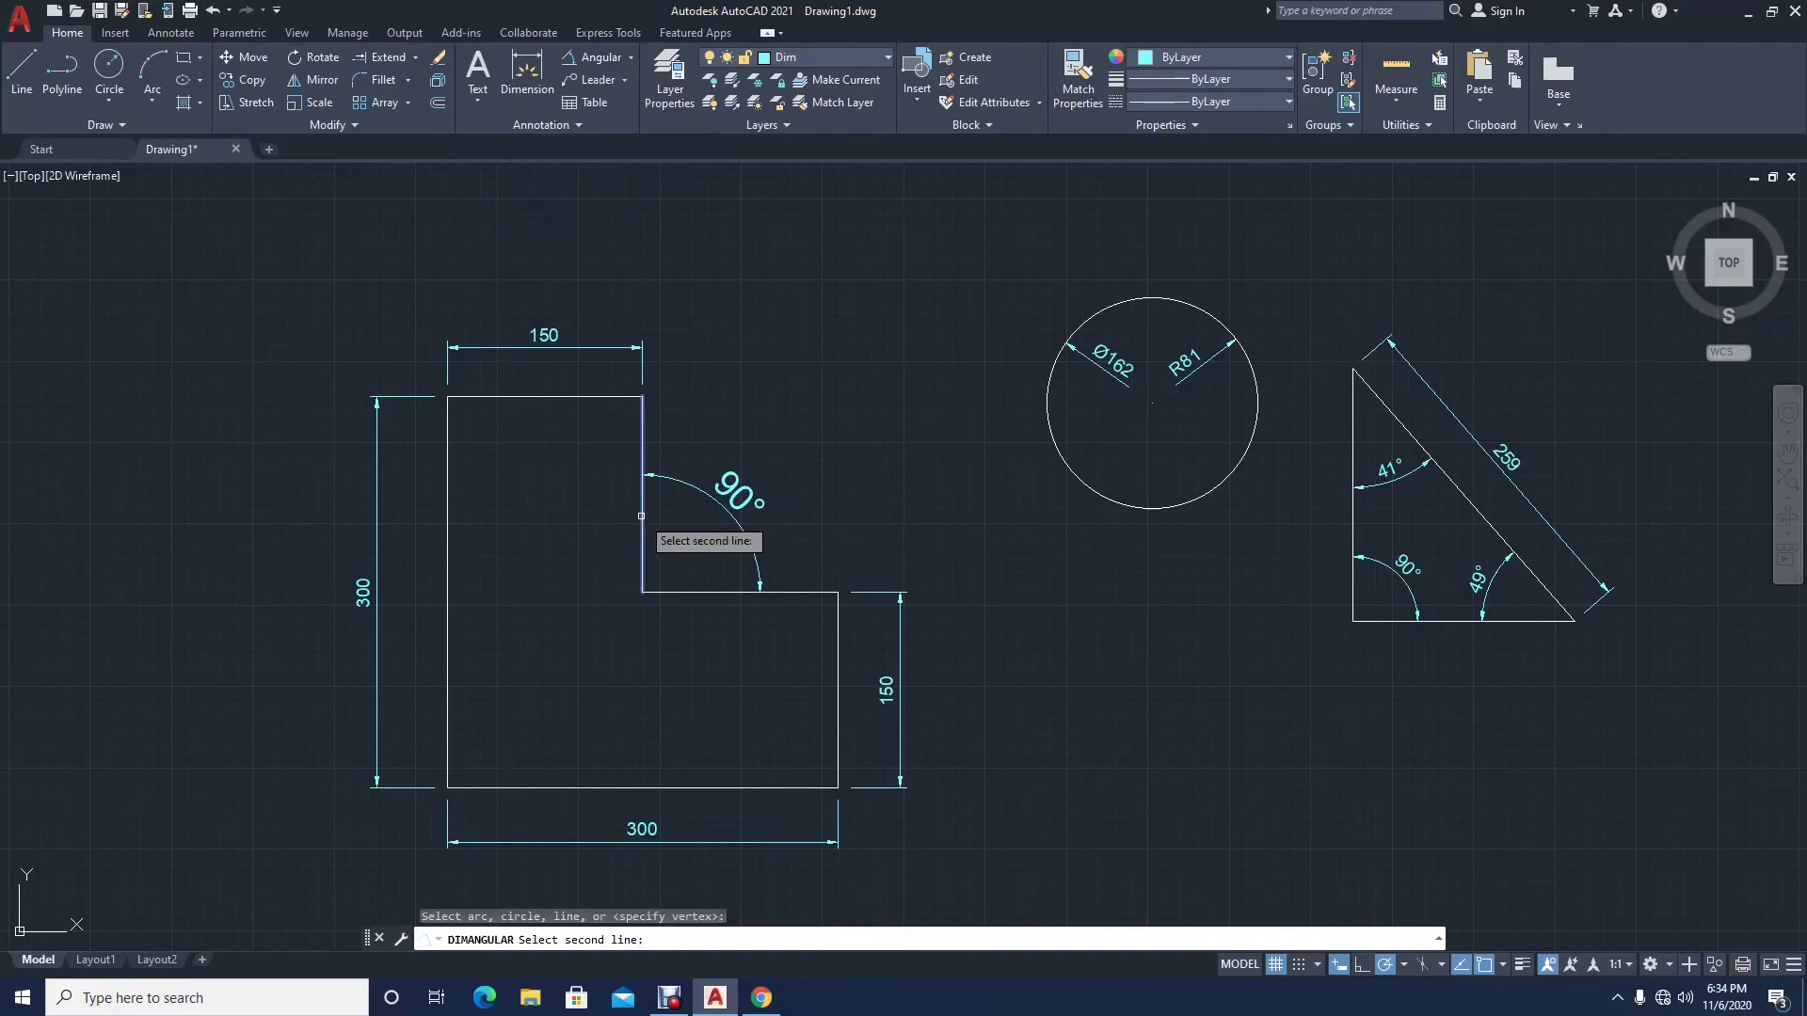
{"action": "left_click", "coordinate": [692, 592]}
{"action": "scroll", "coordinate": [686, 569], "scroll_direction": "up", "scroll_amount": 4}
{"action": "left_click", "coordinate": [705, 518]}
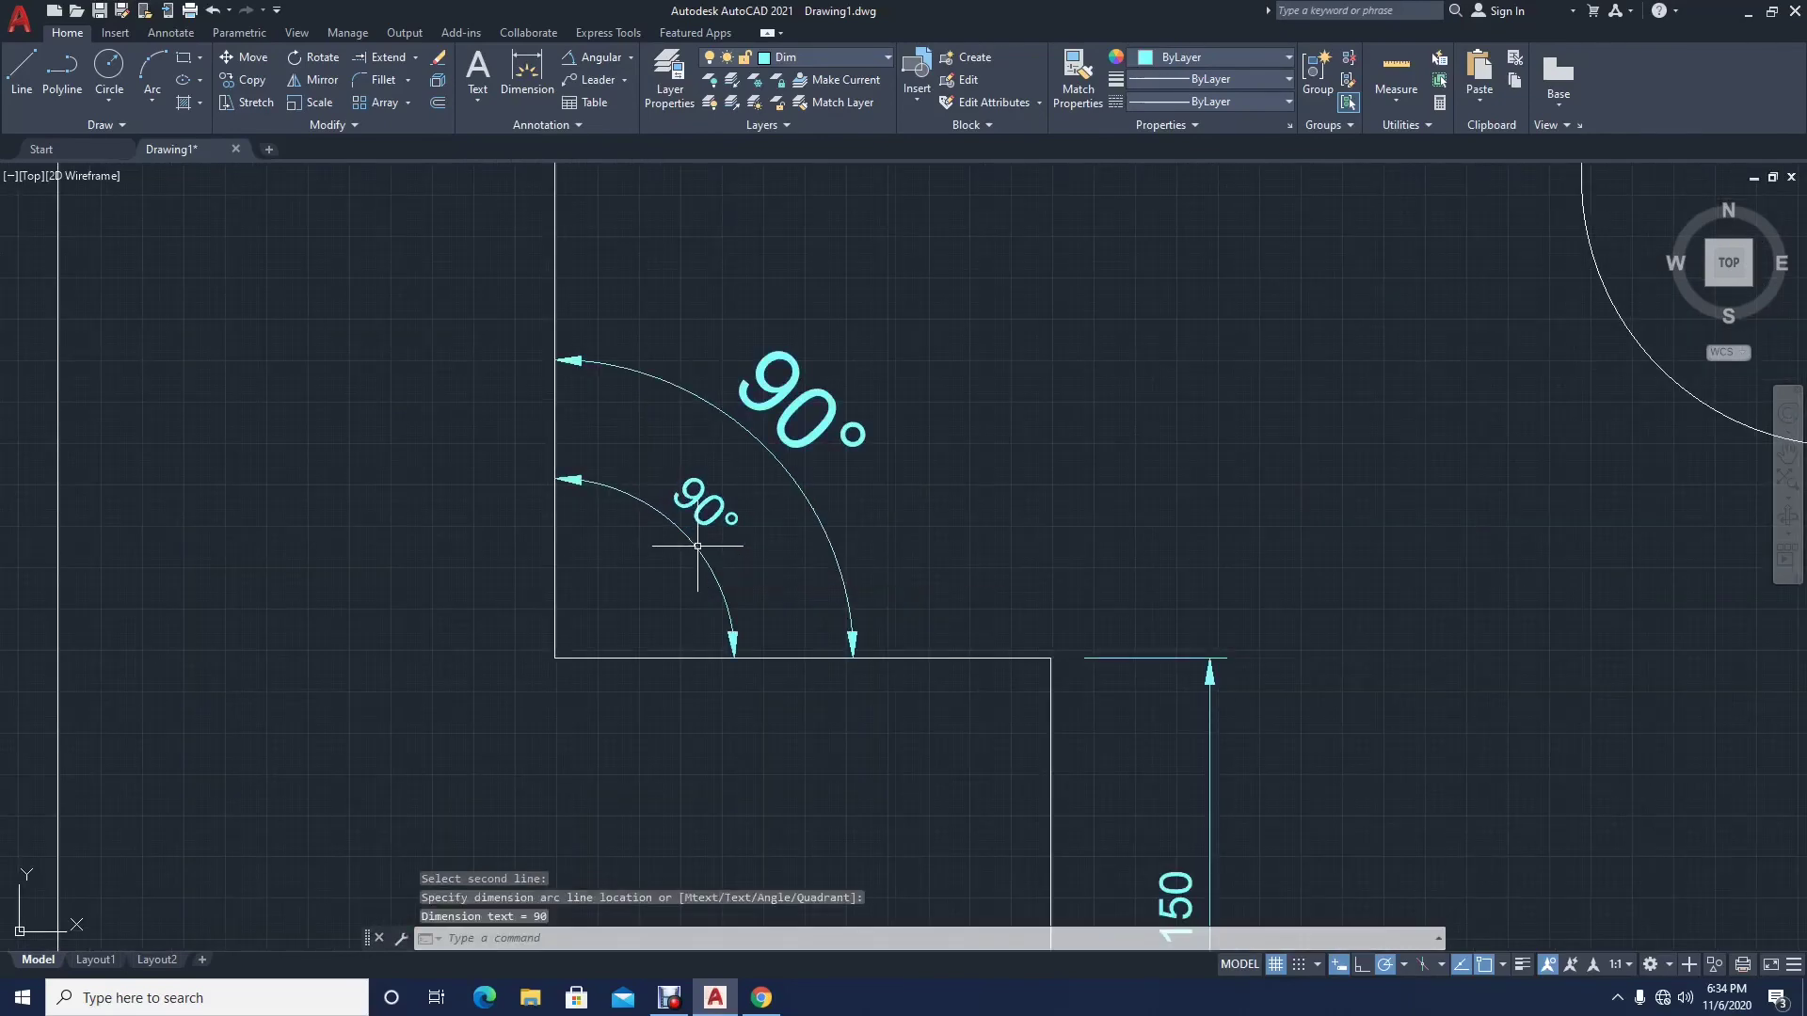
{"action": "scroll", "coordinate": [707, 516], "scroll_direction": "down", "scroll_amount": 4}
{"action": "scroll", "coordinate": [713, 511], "scroll_direction": "down", "scroll_amount": 1}
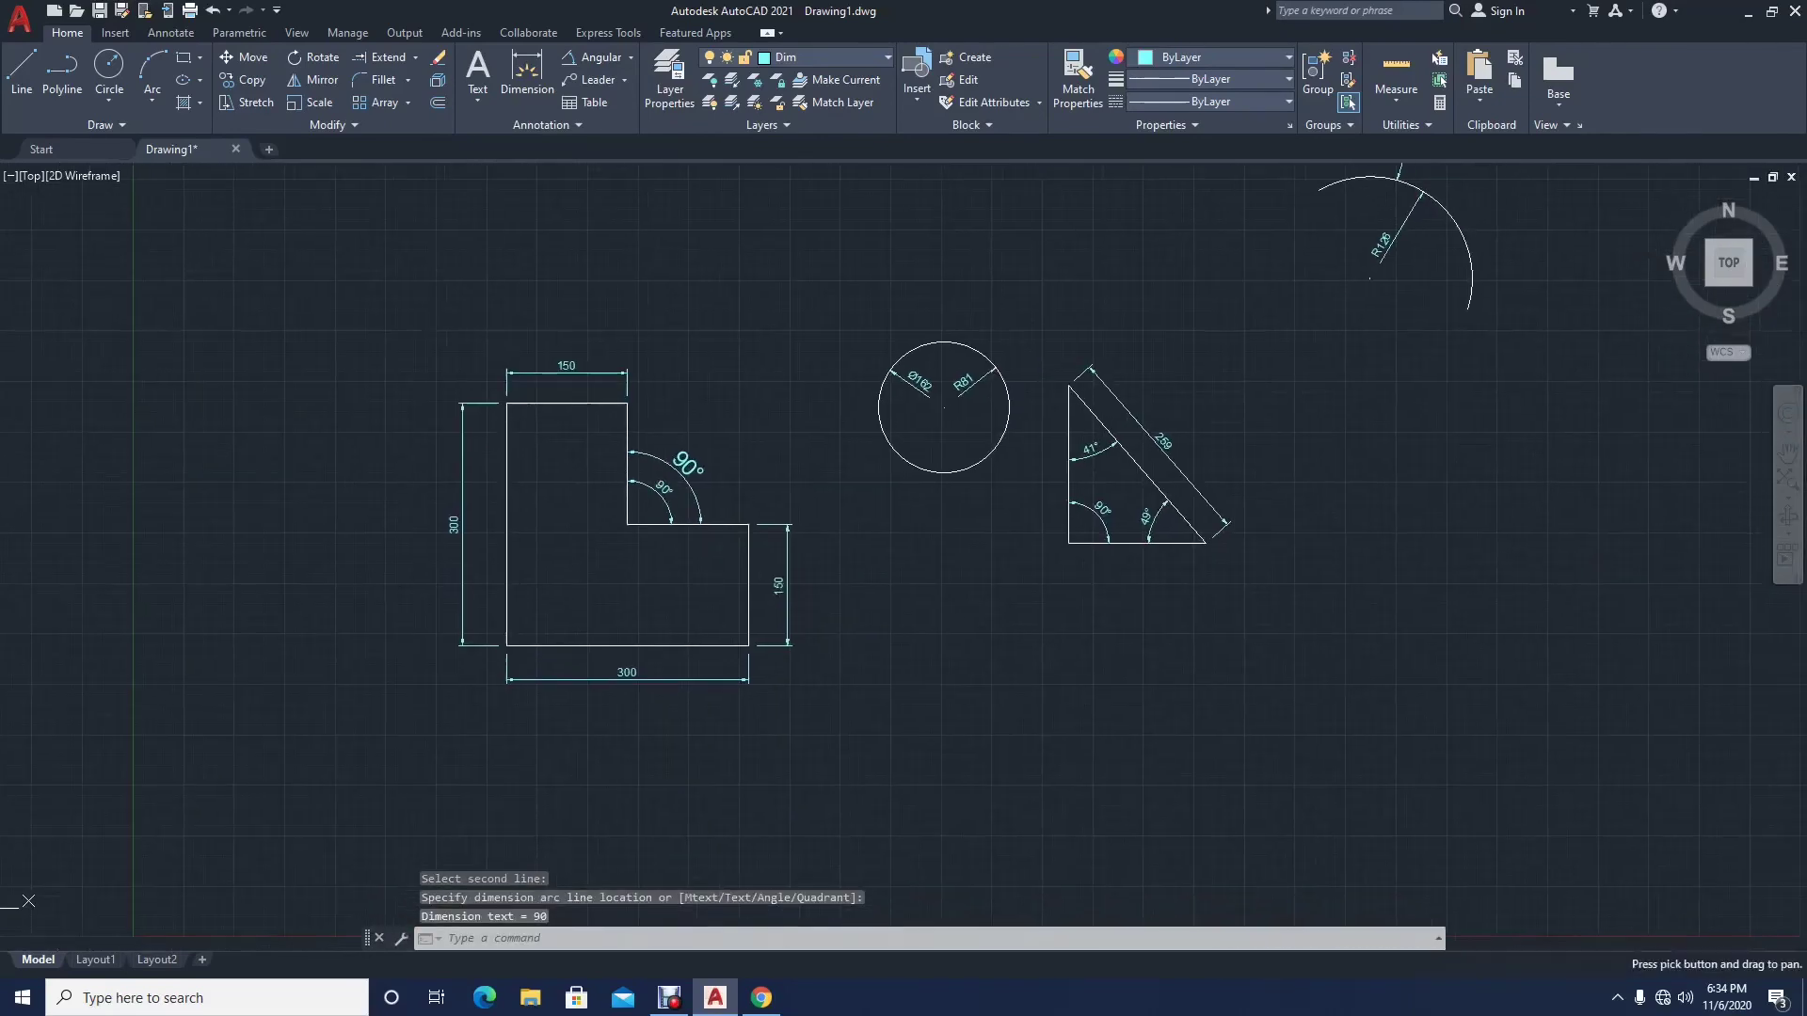
{"action": "scroll", "coordinate": [649, 499], "scroll_direction": "up", "scroll_amount": 3}
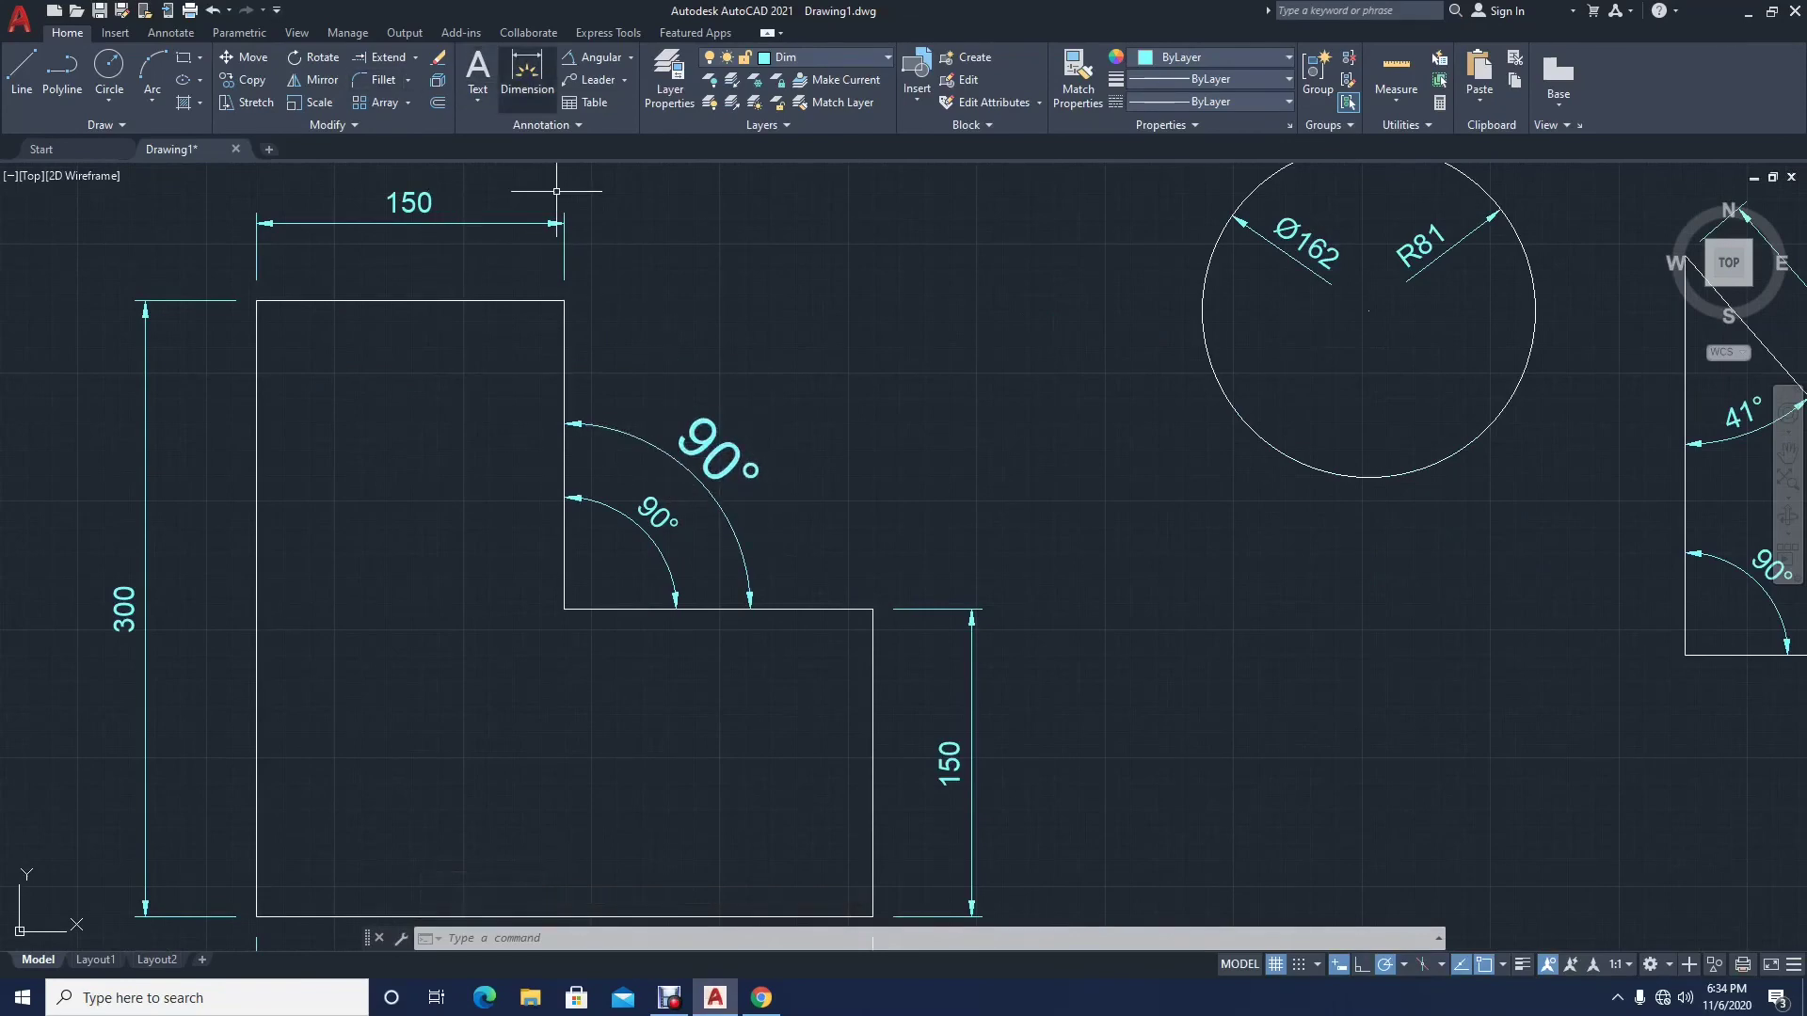
Step: Modify Dim Style 2 to use Architectural tick for the first and second arrowheads, then save it and close the style manager
{"action": "left_click", "coordinate": [547, 124]}
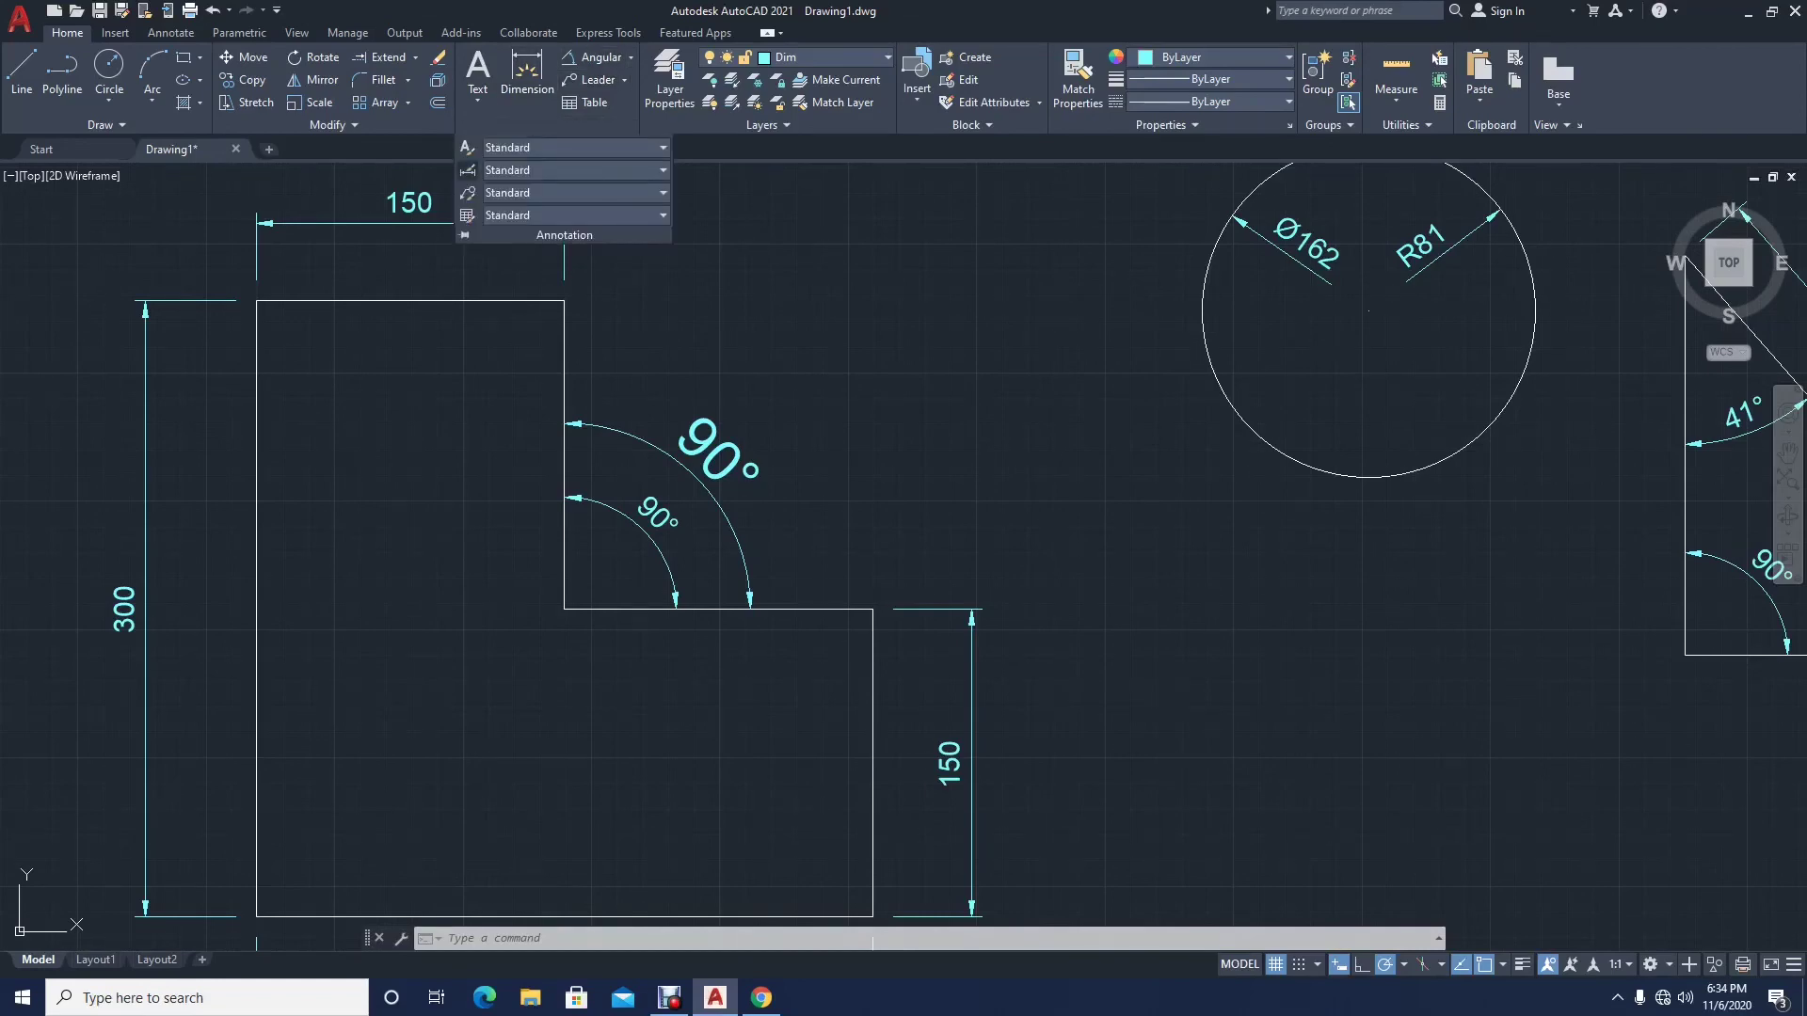
{"action": "left_click", "coordinate": [466, 169]}
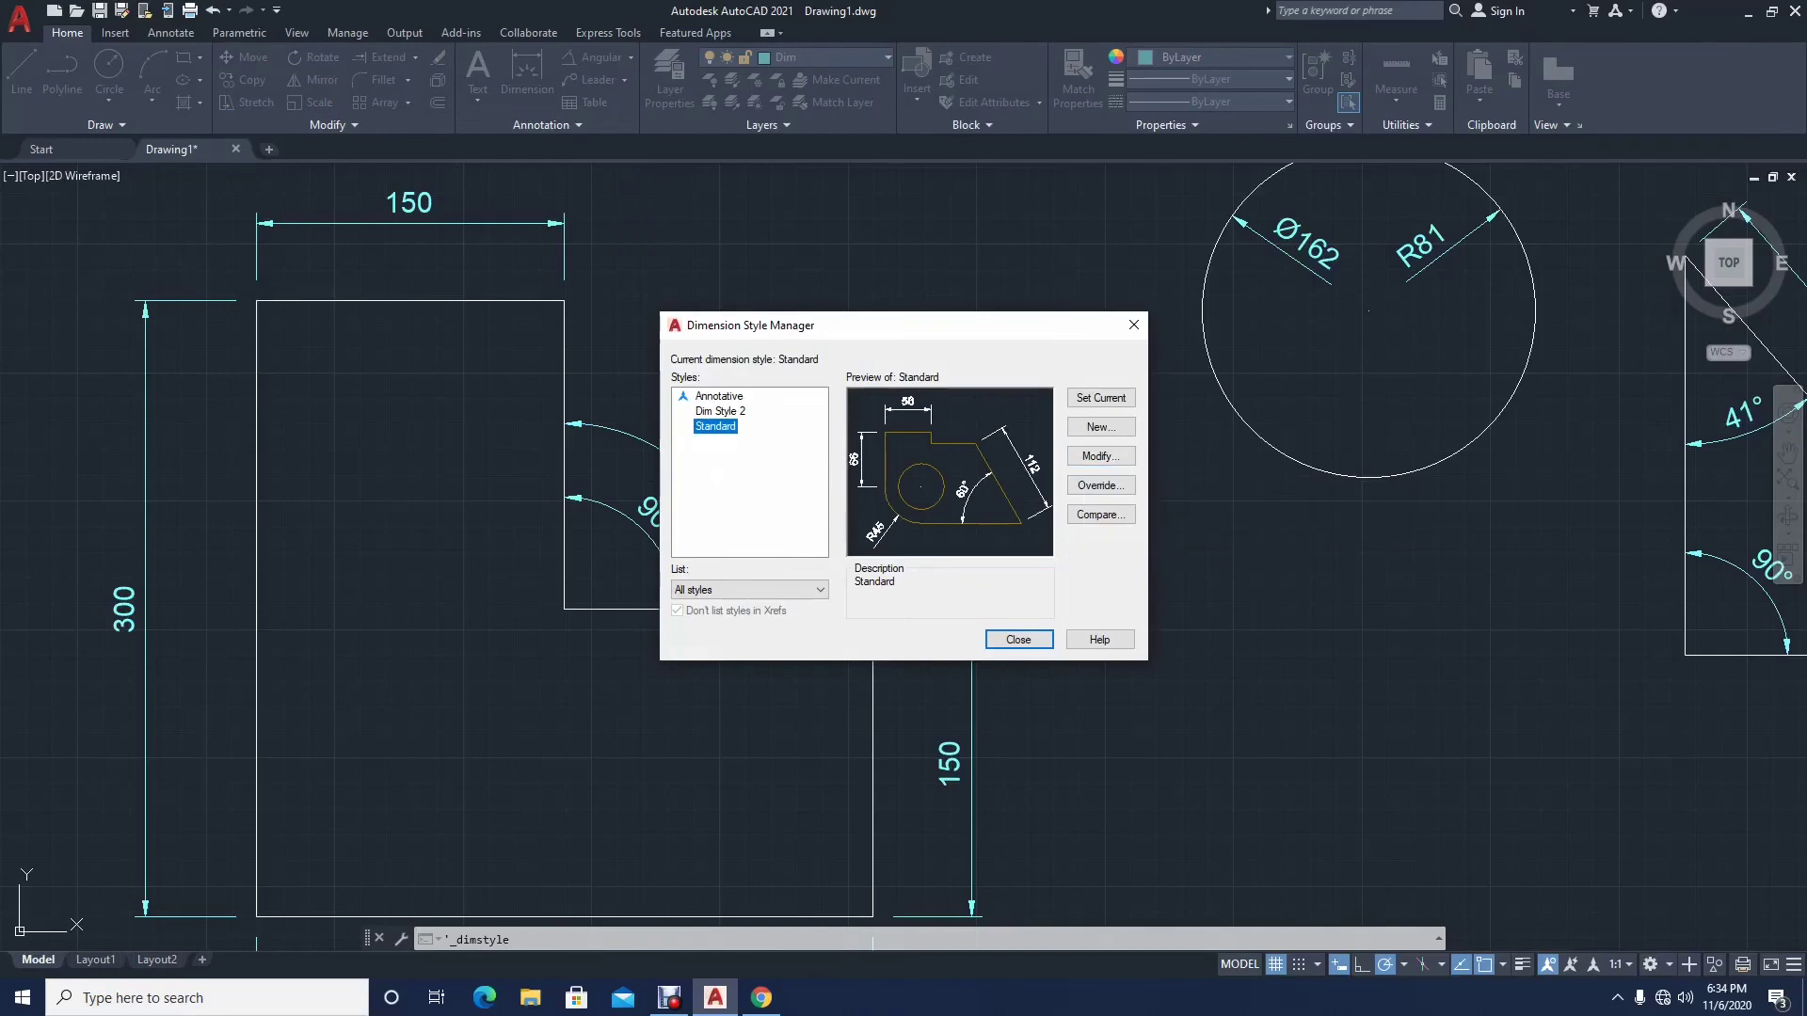
{"action": "left_click", "coordinate": [720, 411]}
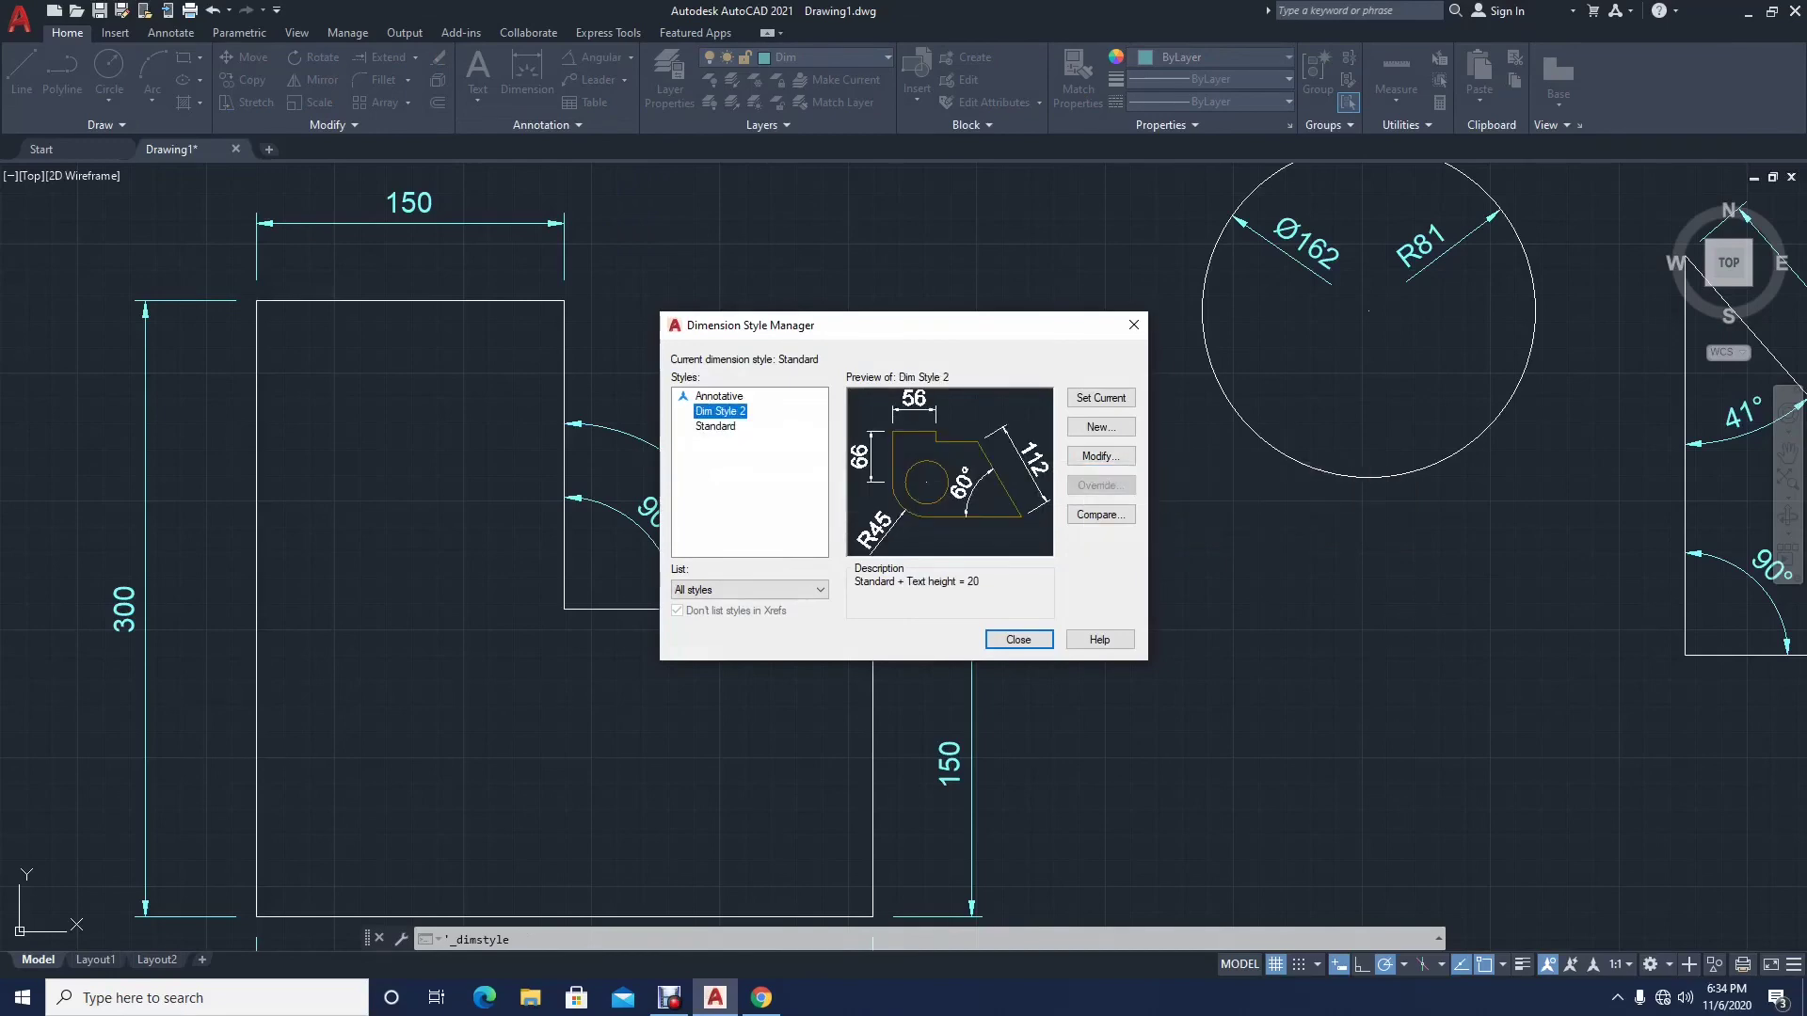
{"action": "left_click", "coordinate": [1101, 456]}
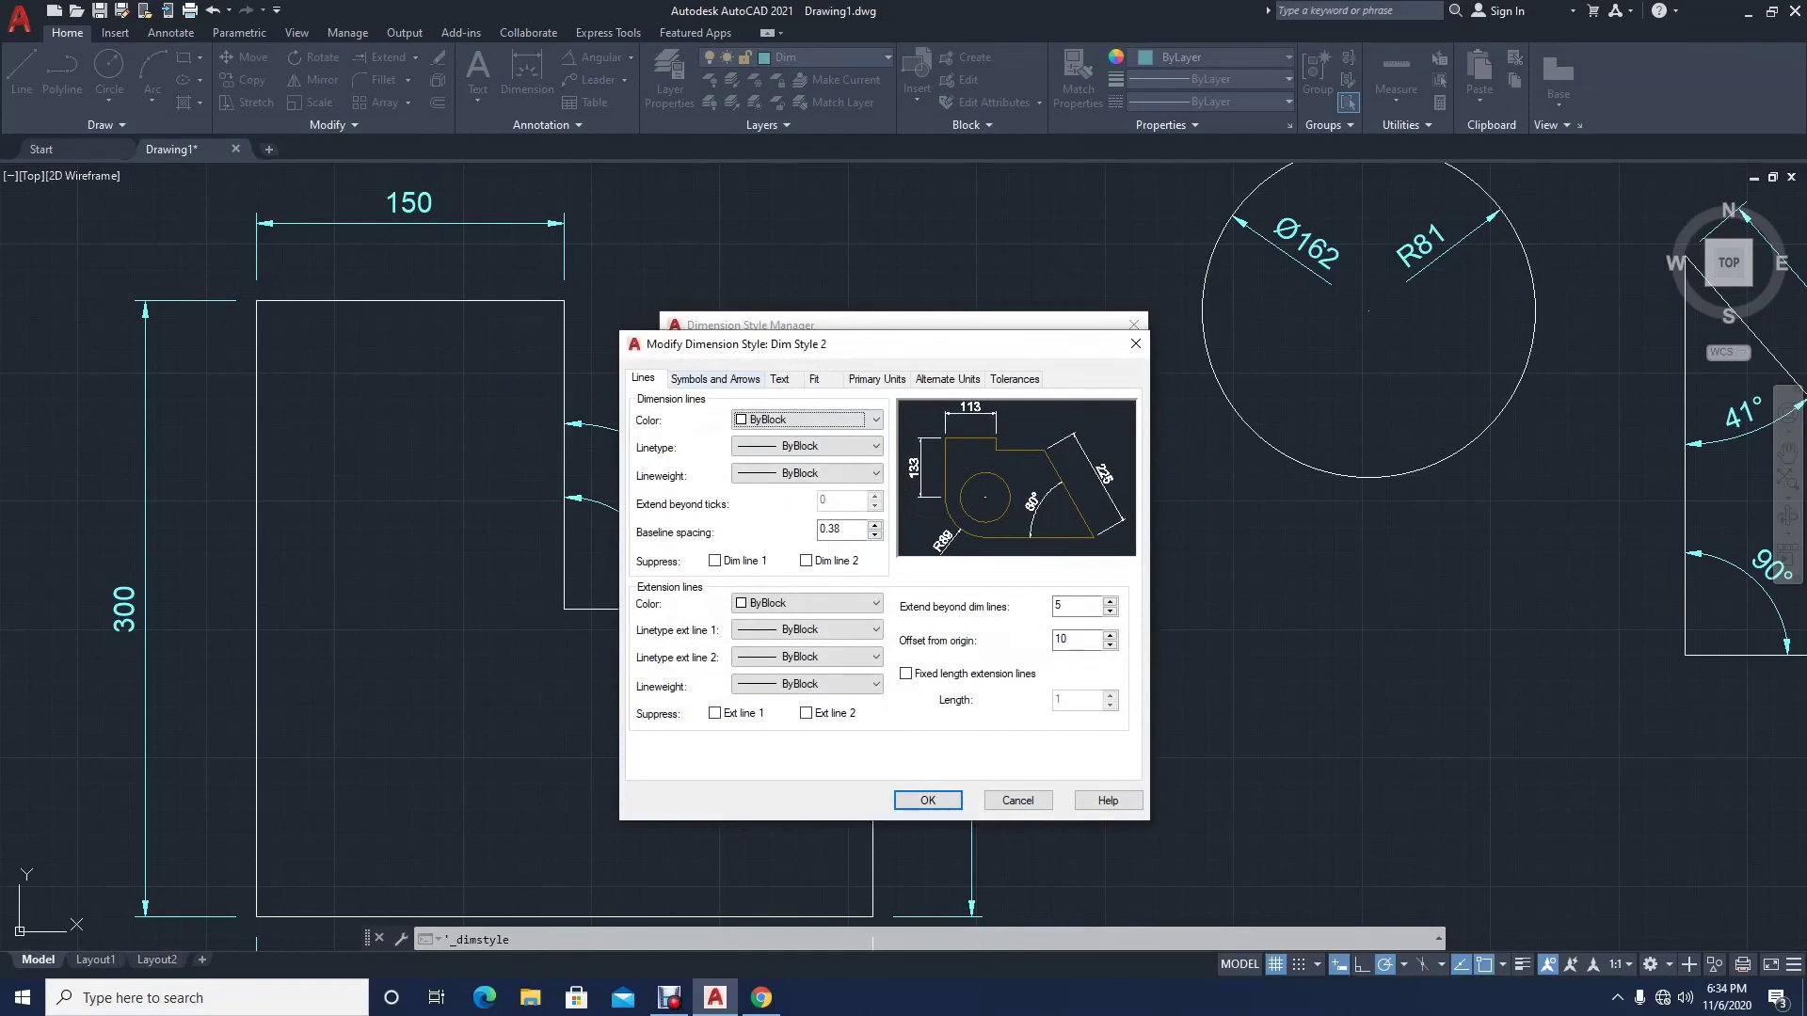
{"action": "left_click", "coordinate": [716, 380]}
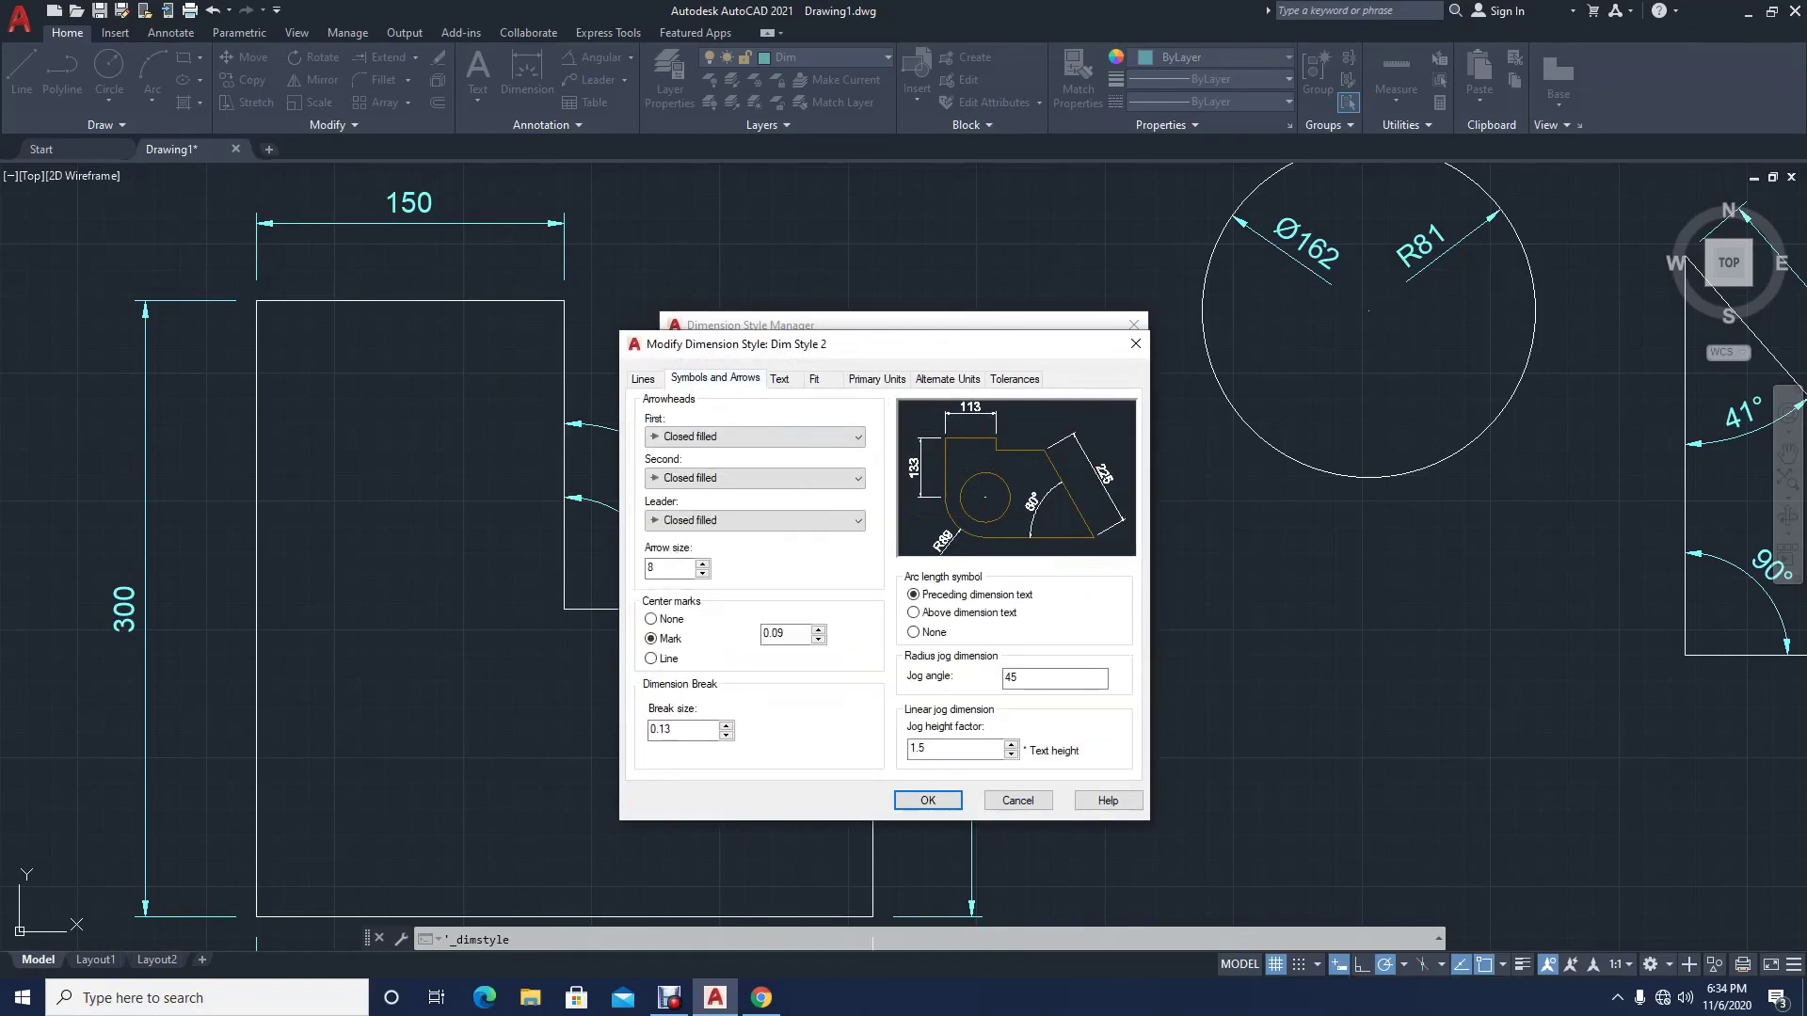
{"action": "left_click", "coordinate": [793, 437]}
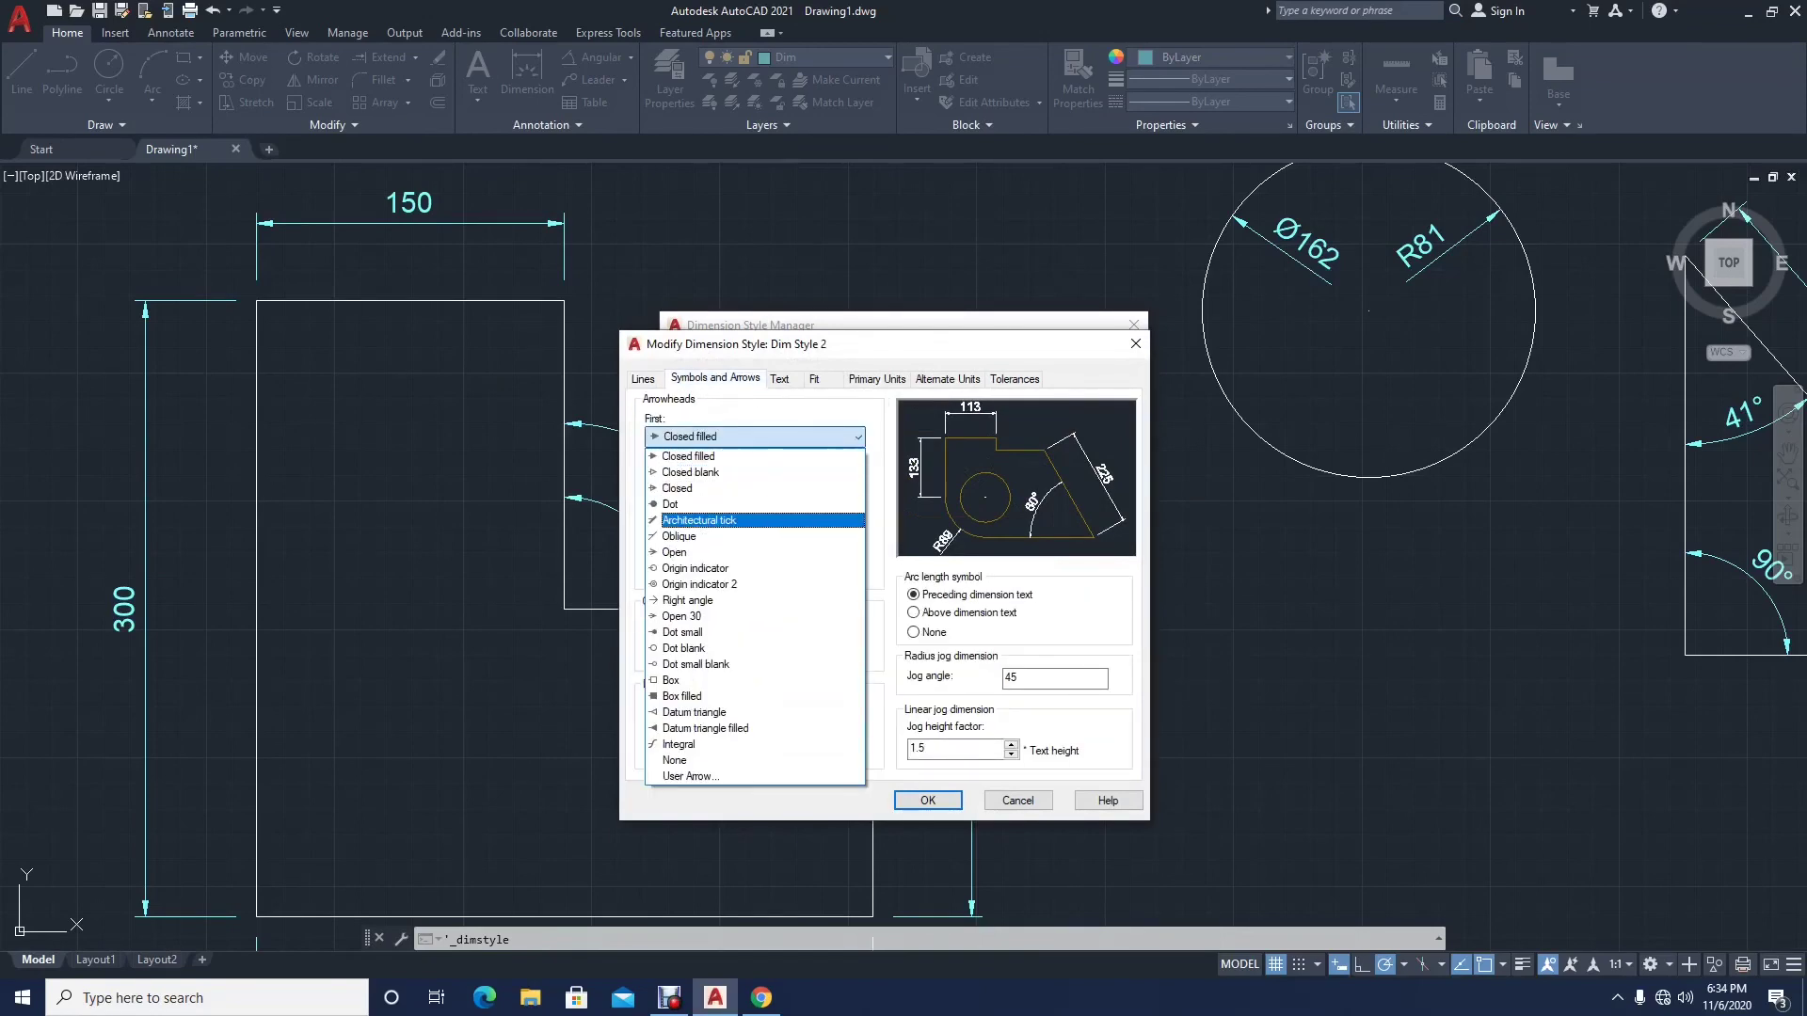
{"action": "left_click", "coordinate": [699, 521]}
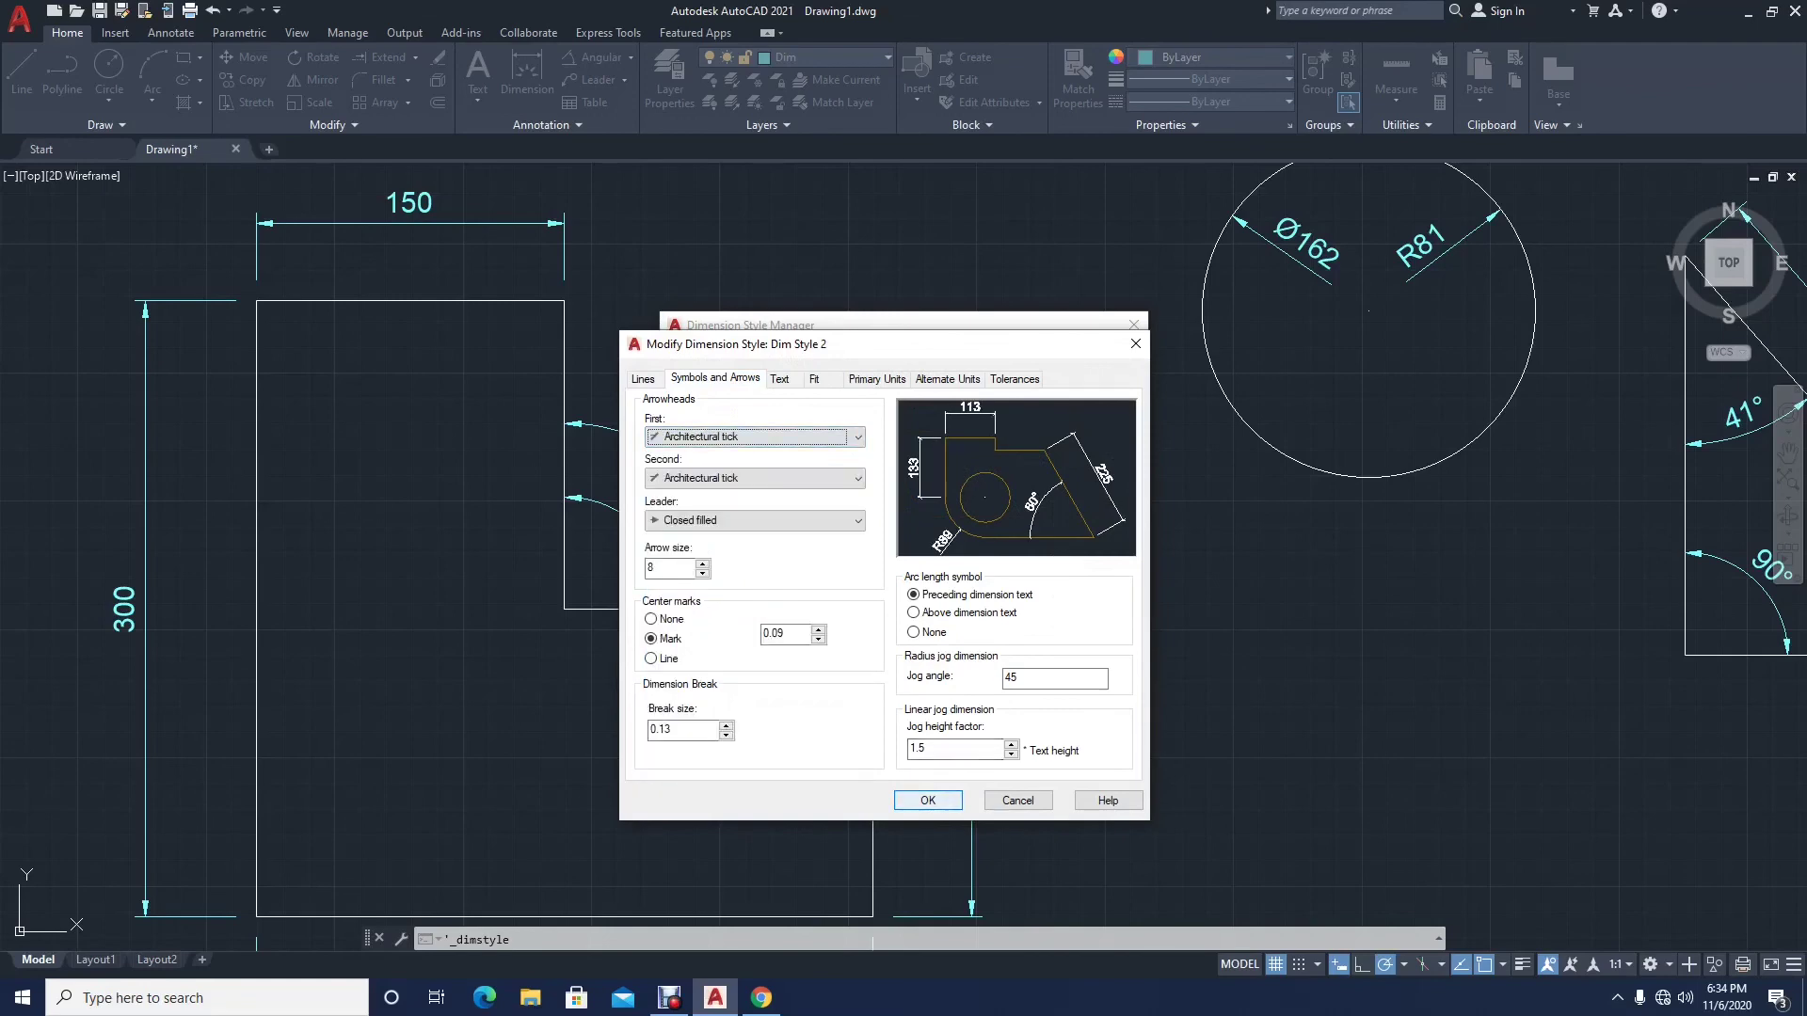
{"action": "left_click", "coordinate": [927, 800]}
{"action": "left_click", "coordinate": [1018, 639]}
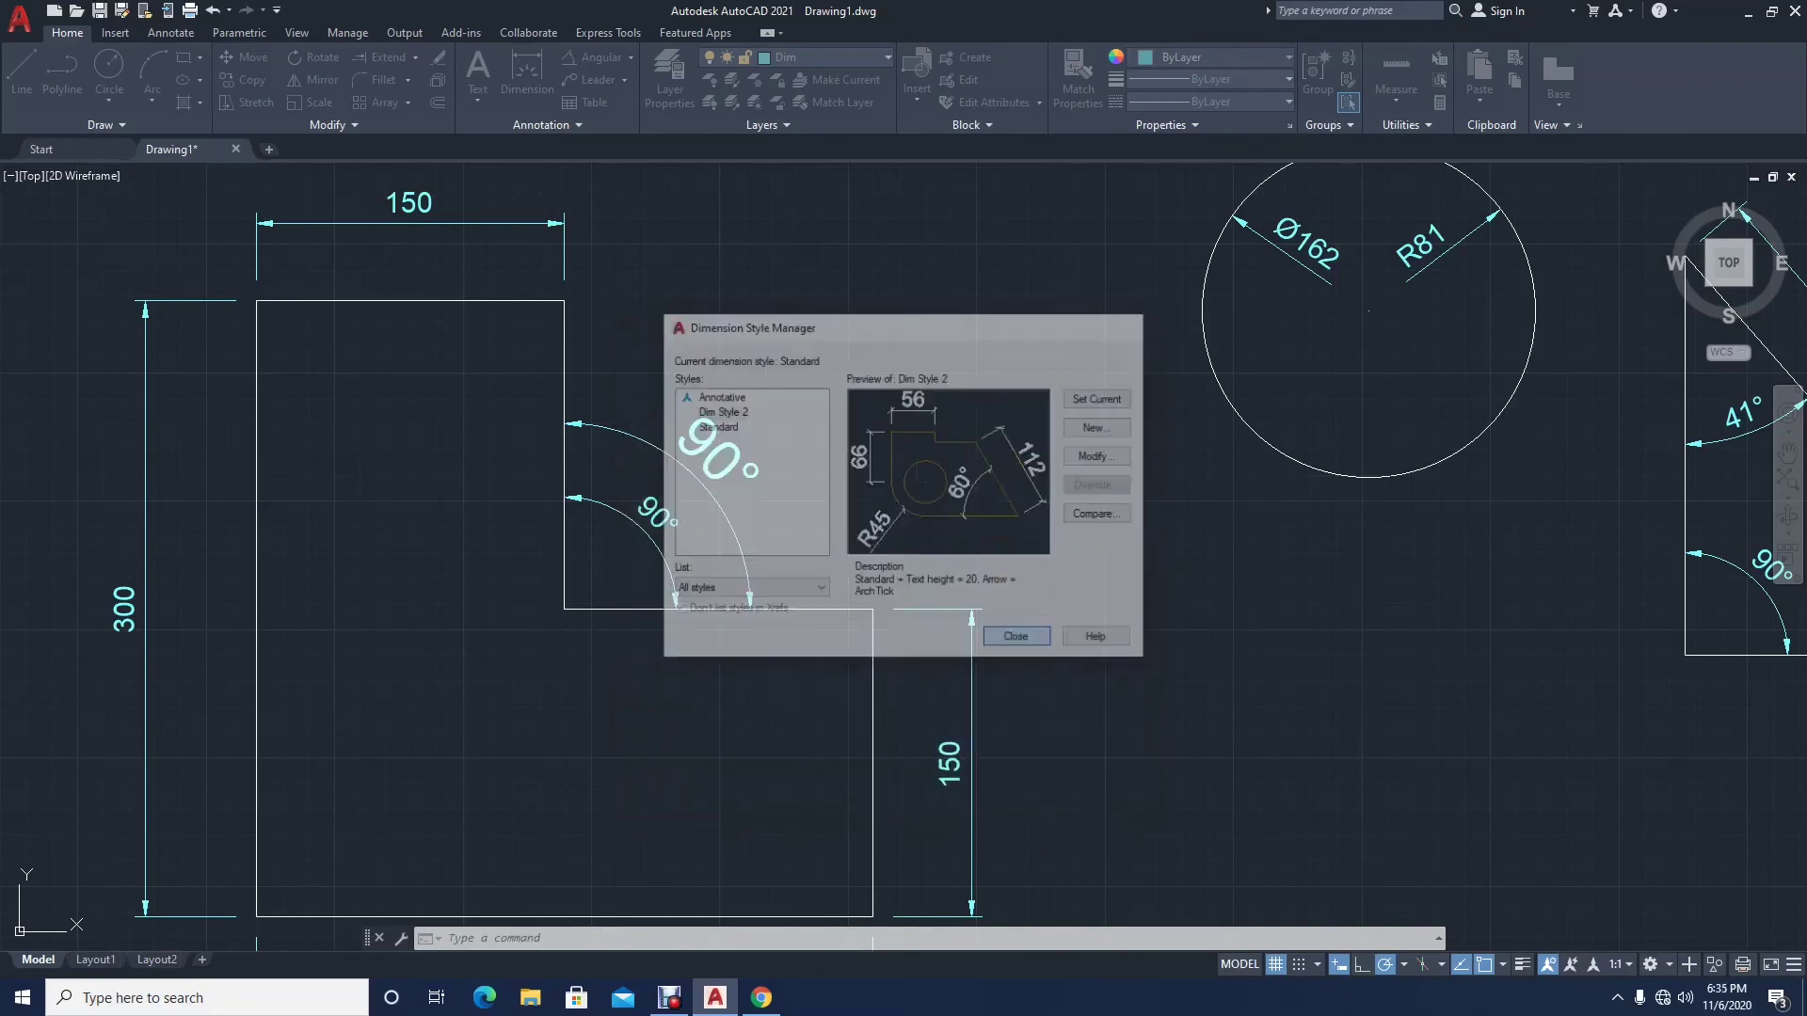
Step: Examine the Dim Style 2 angular dimension at the L-shape's inner corner and compare it with the Standard-style dimensions
{"action": "scroll", "coordinate": [807, 567], "scroll_direction": "down", "scroll_amount": 3}
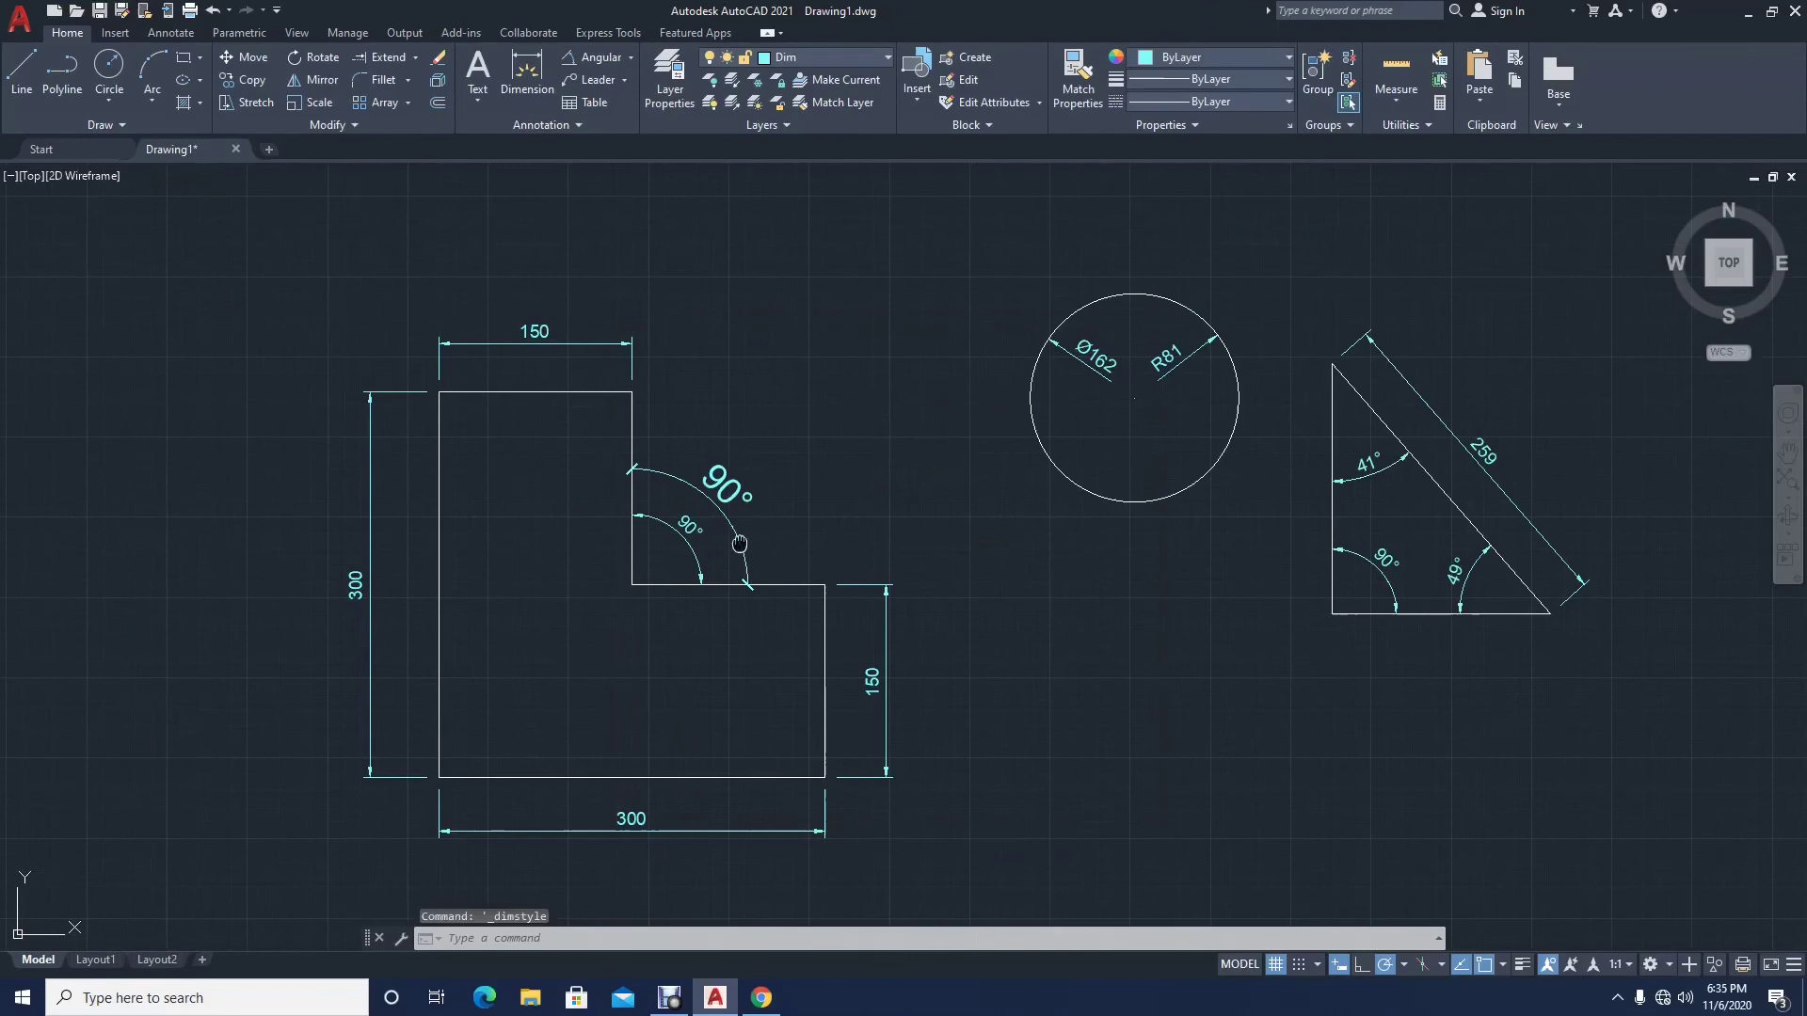
{"action": "left_click", "coordinate": [711, 493]}
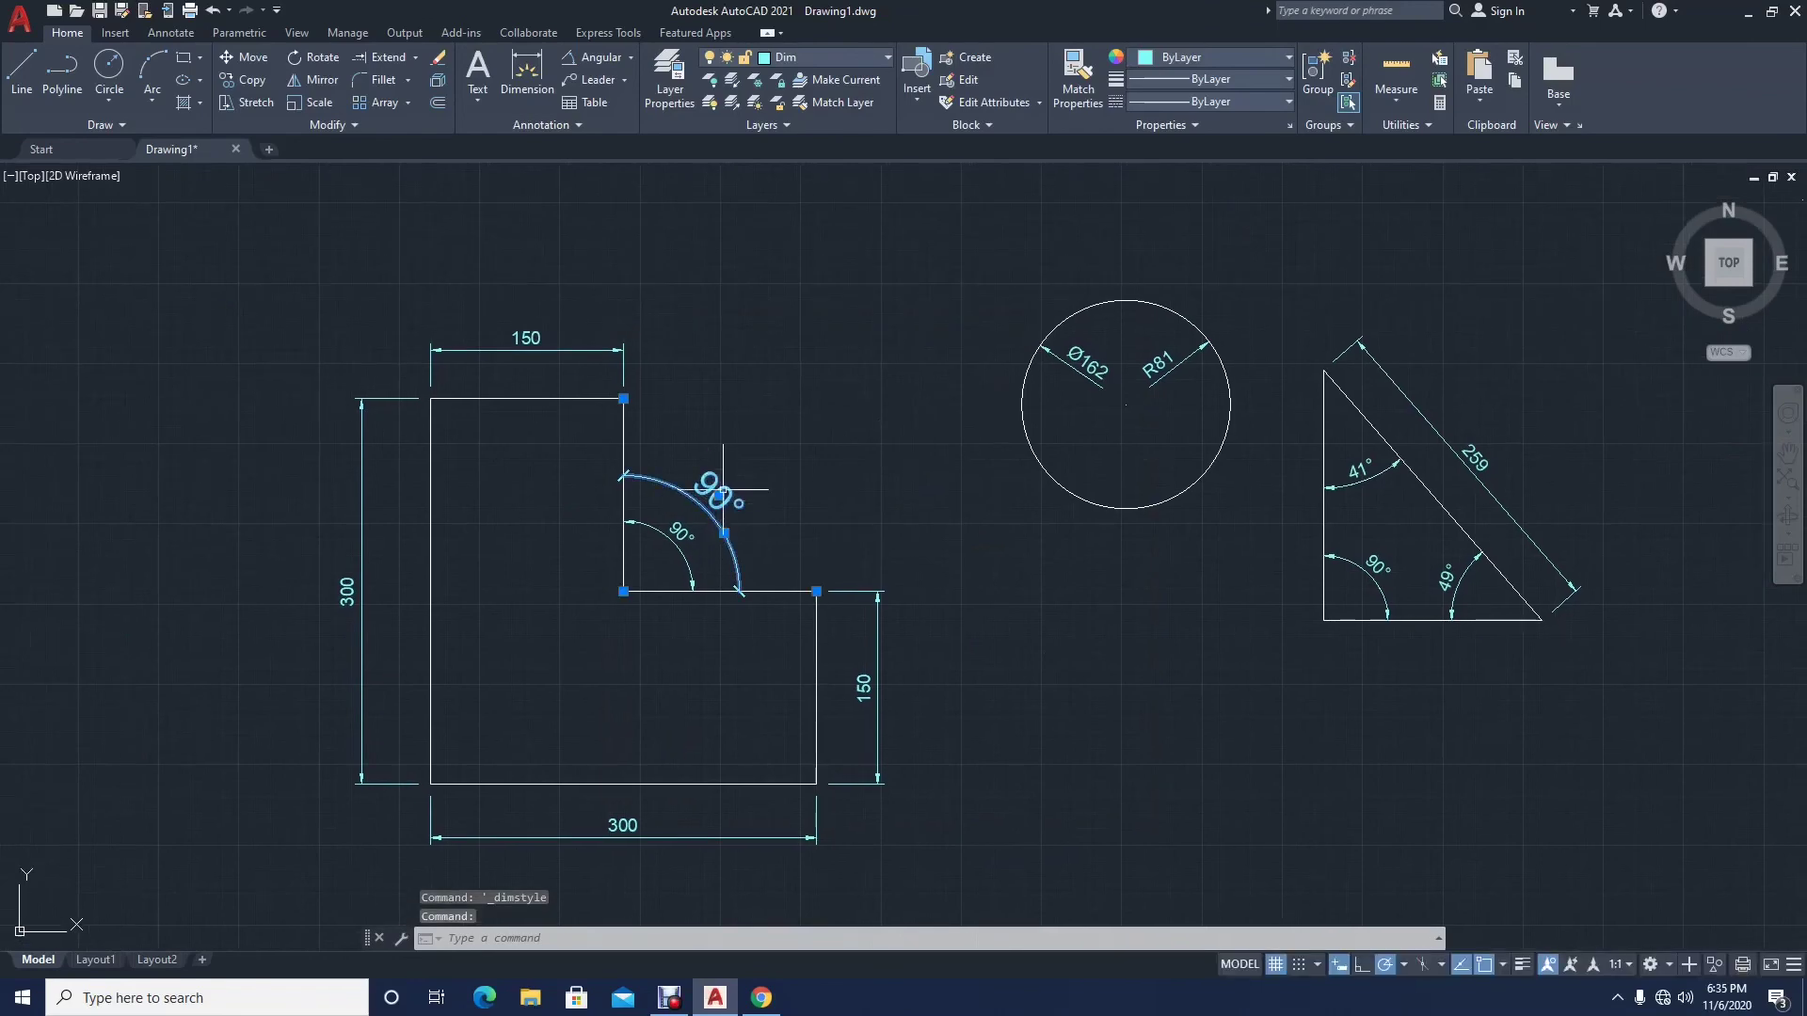
{"action": "middle_click_drag", "start_coordinate": [715, 492], "coordinate": [722, 513]}
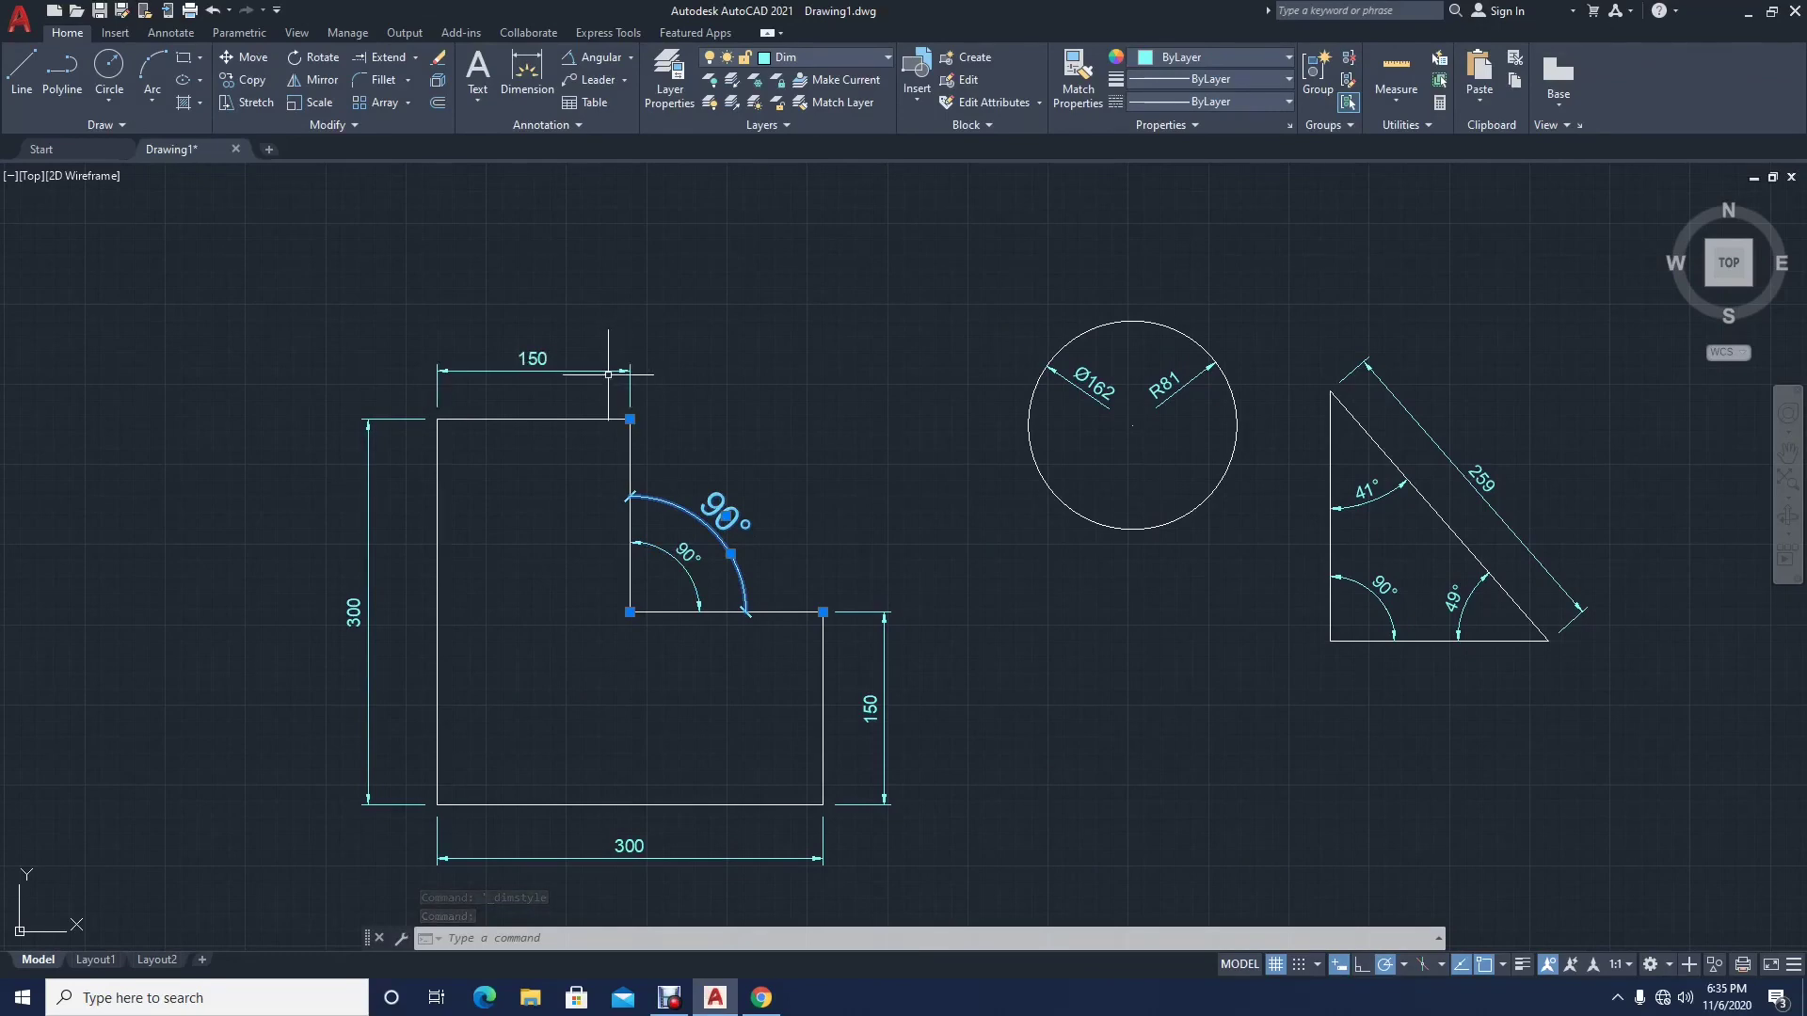
{"action": "key", "text": "Escape"}
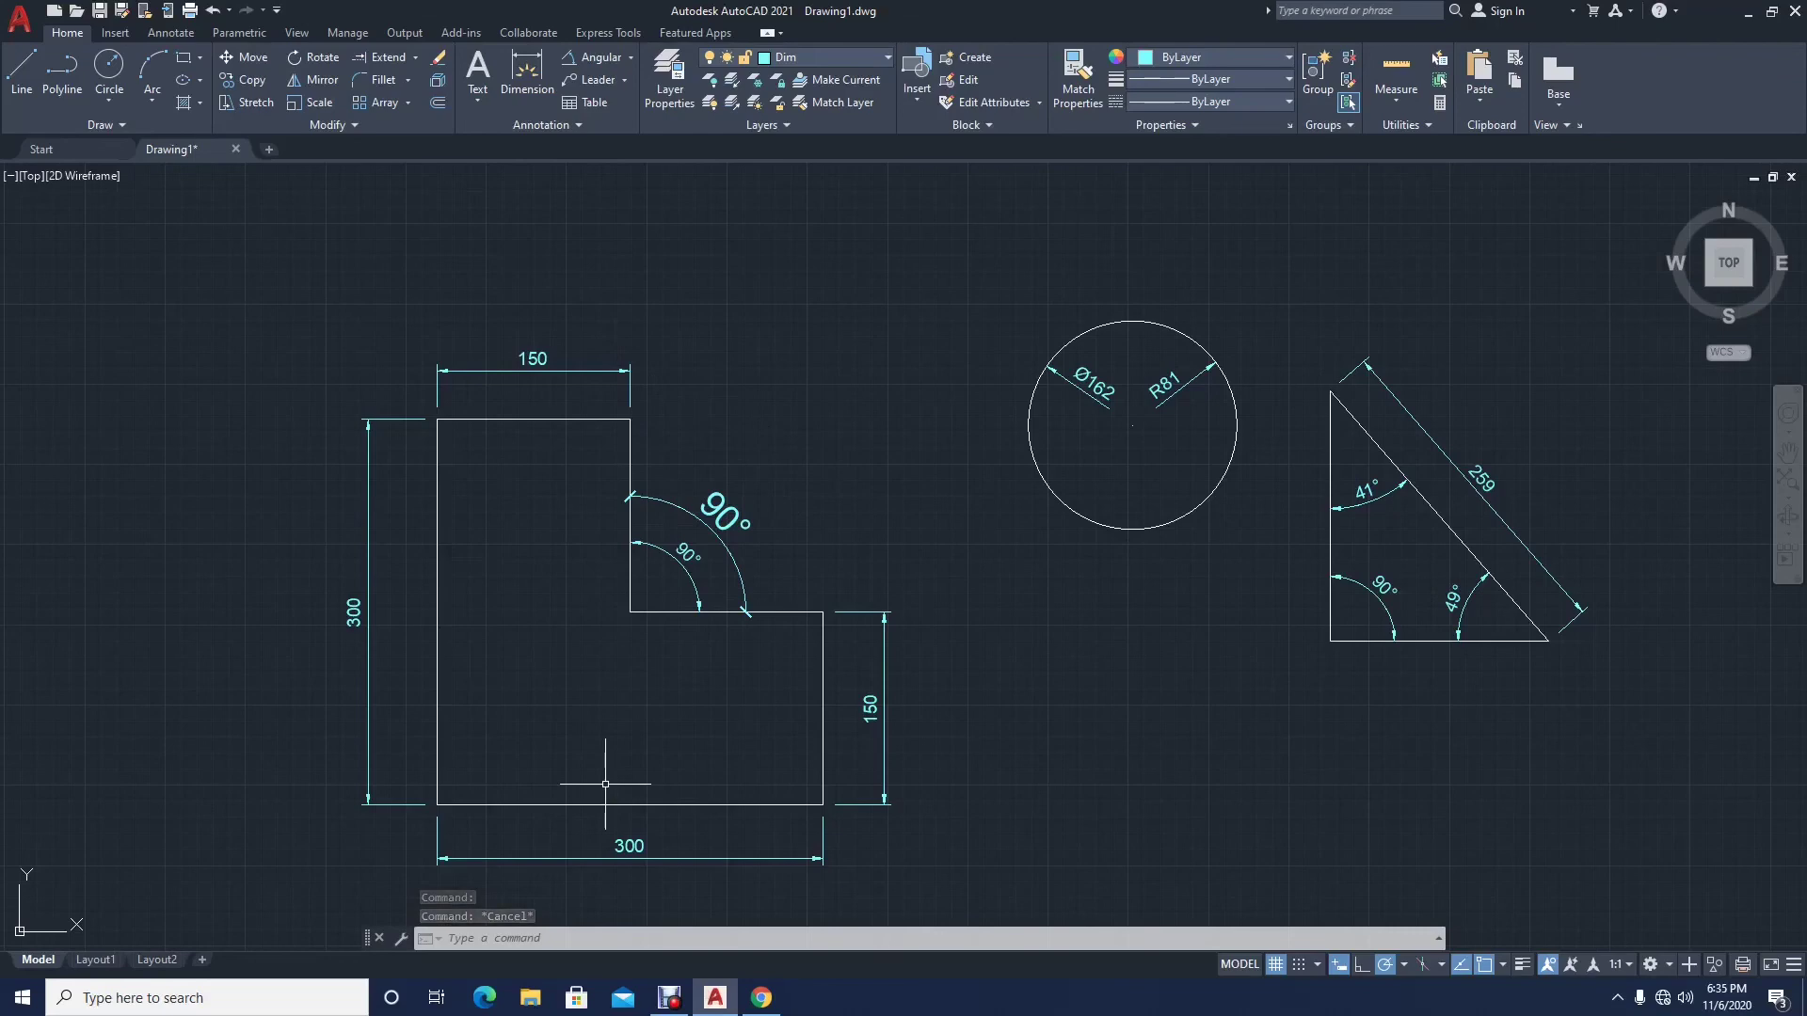
{"action": "scroll", "coordinate": [859, 665], "scroll_direction": "down", "scroll_amount": 2}
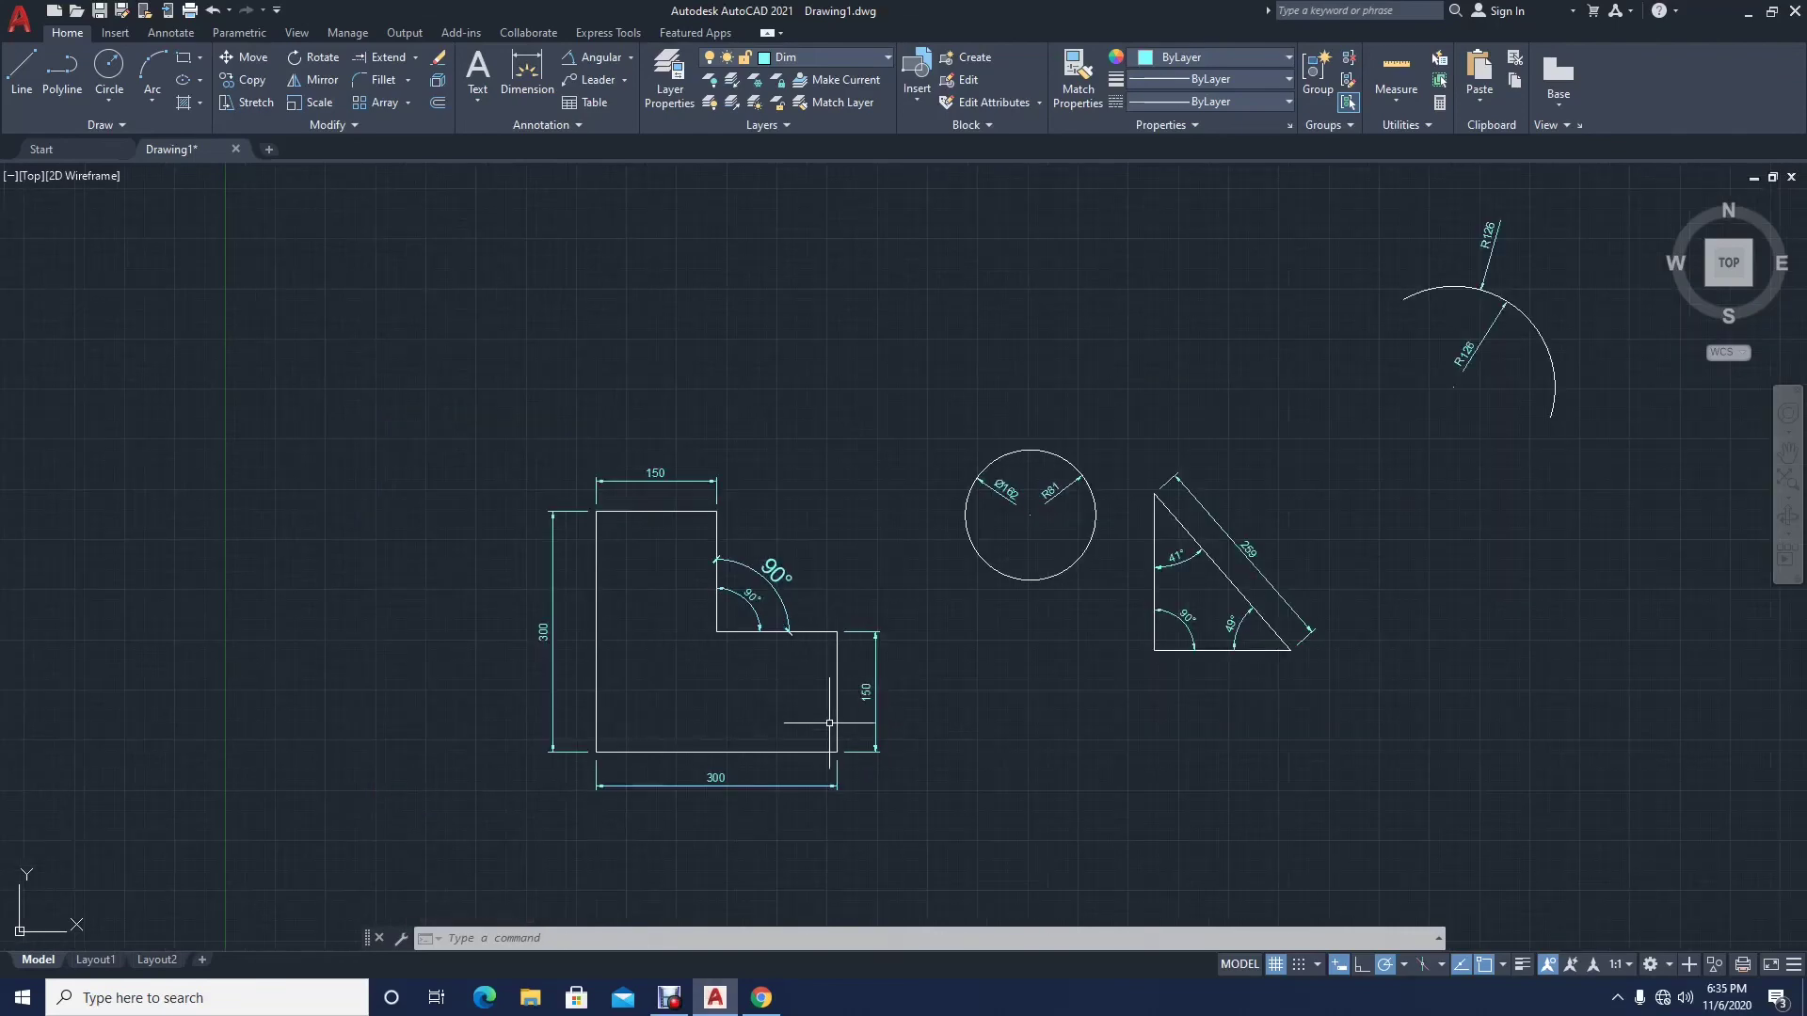
{"action": "middle_click_drag", "start_coordinate": [826, 721], "coordinate": [753, 585]}
{"action": "scroll", "coordinate": [674, 512], "scroll_direction": "up", "scroll_amount": 2}
{"action": "mouse_move", "coordinate": [674, 516]}
{"action": "middle_mouse_down"}
{"action": "mouse_move", "coordinate": [689, 572]}
{"action": "mouse_move", "coordinate": [659, 571]}
{"action": "middle_mouse_up"}
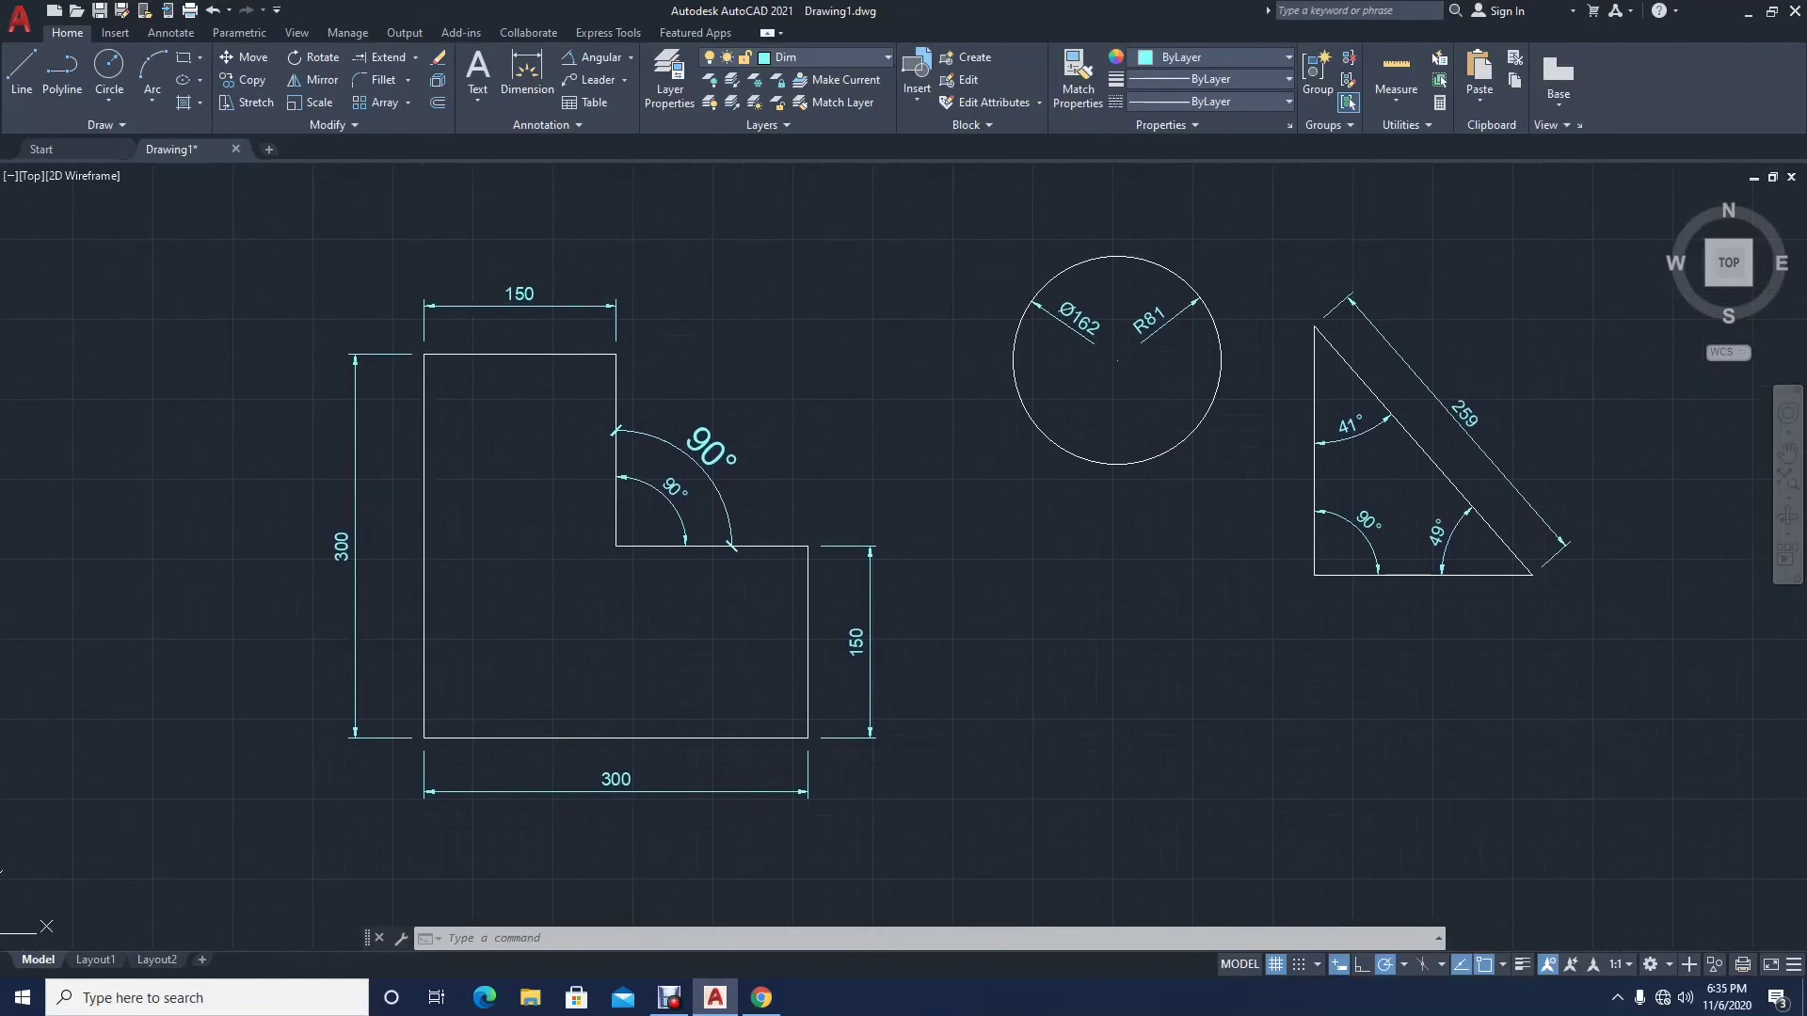
{"action": "scroll", "coordinate": [660, 572], "scroll_direction": "down", "scroll_amount": 2}
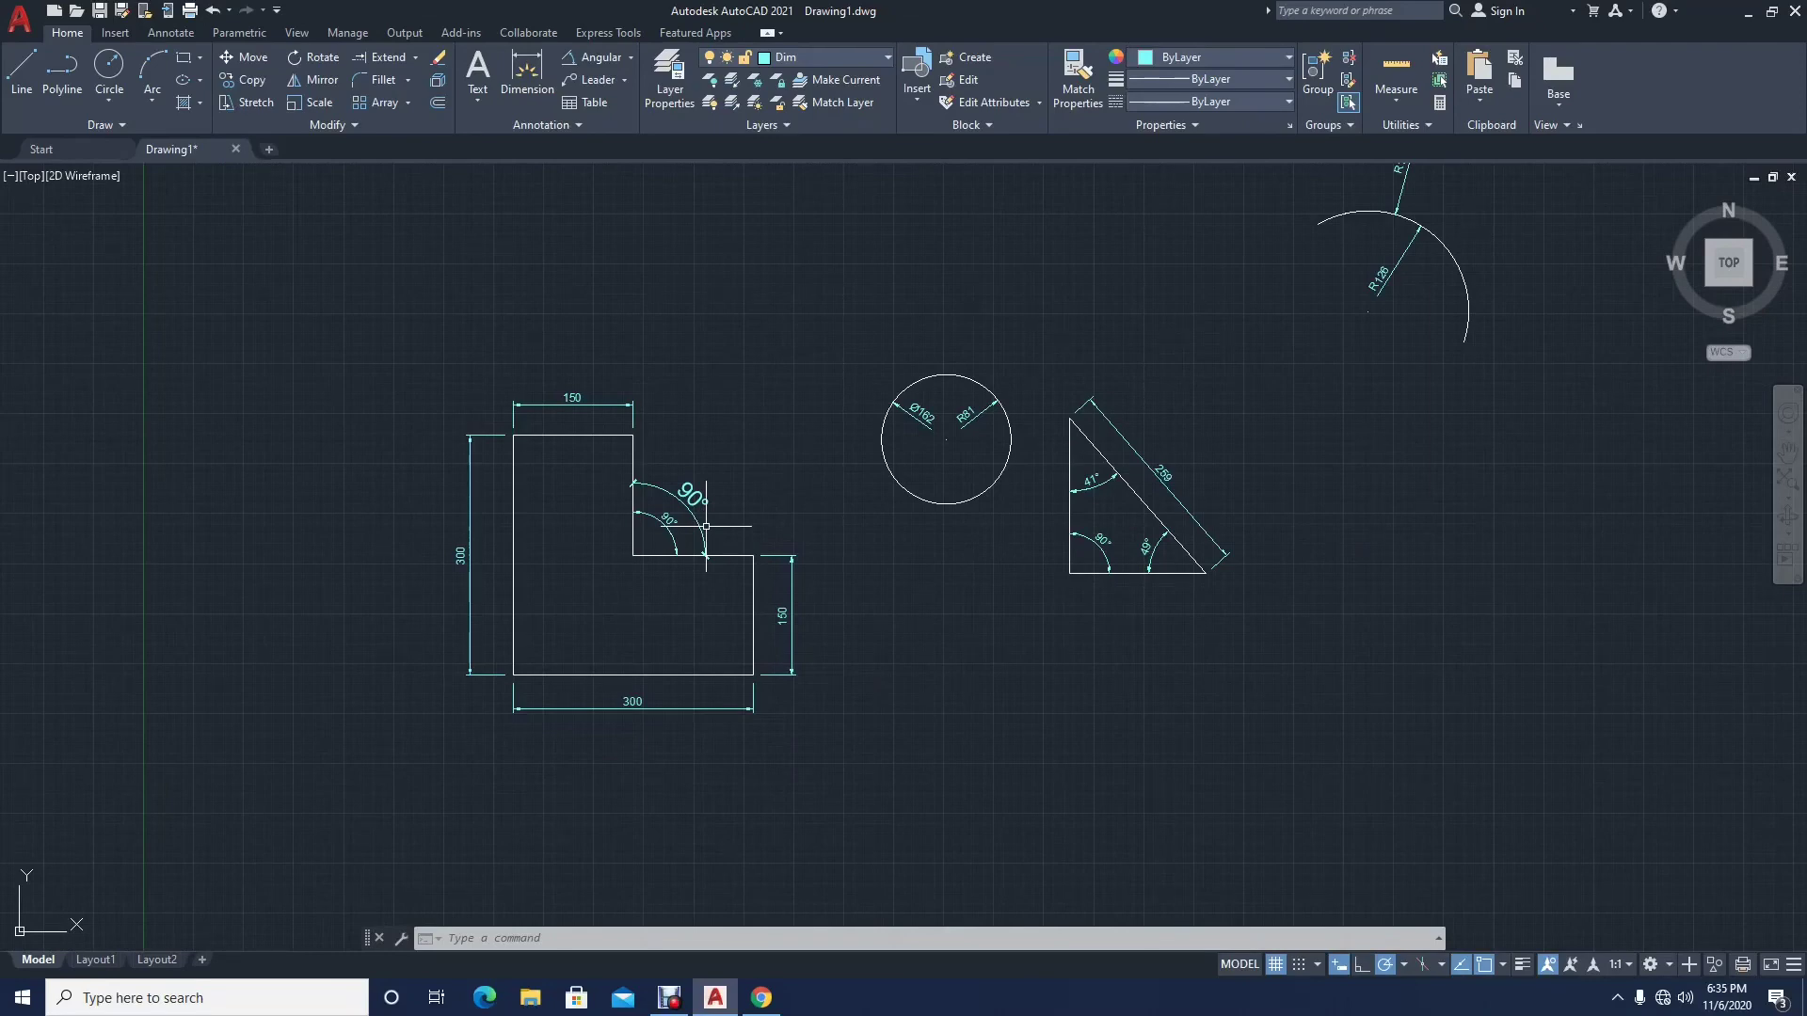
{"action": "middle_click_drag", "start_coordinate": [706, 527], "coordinate": [701, 613]}
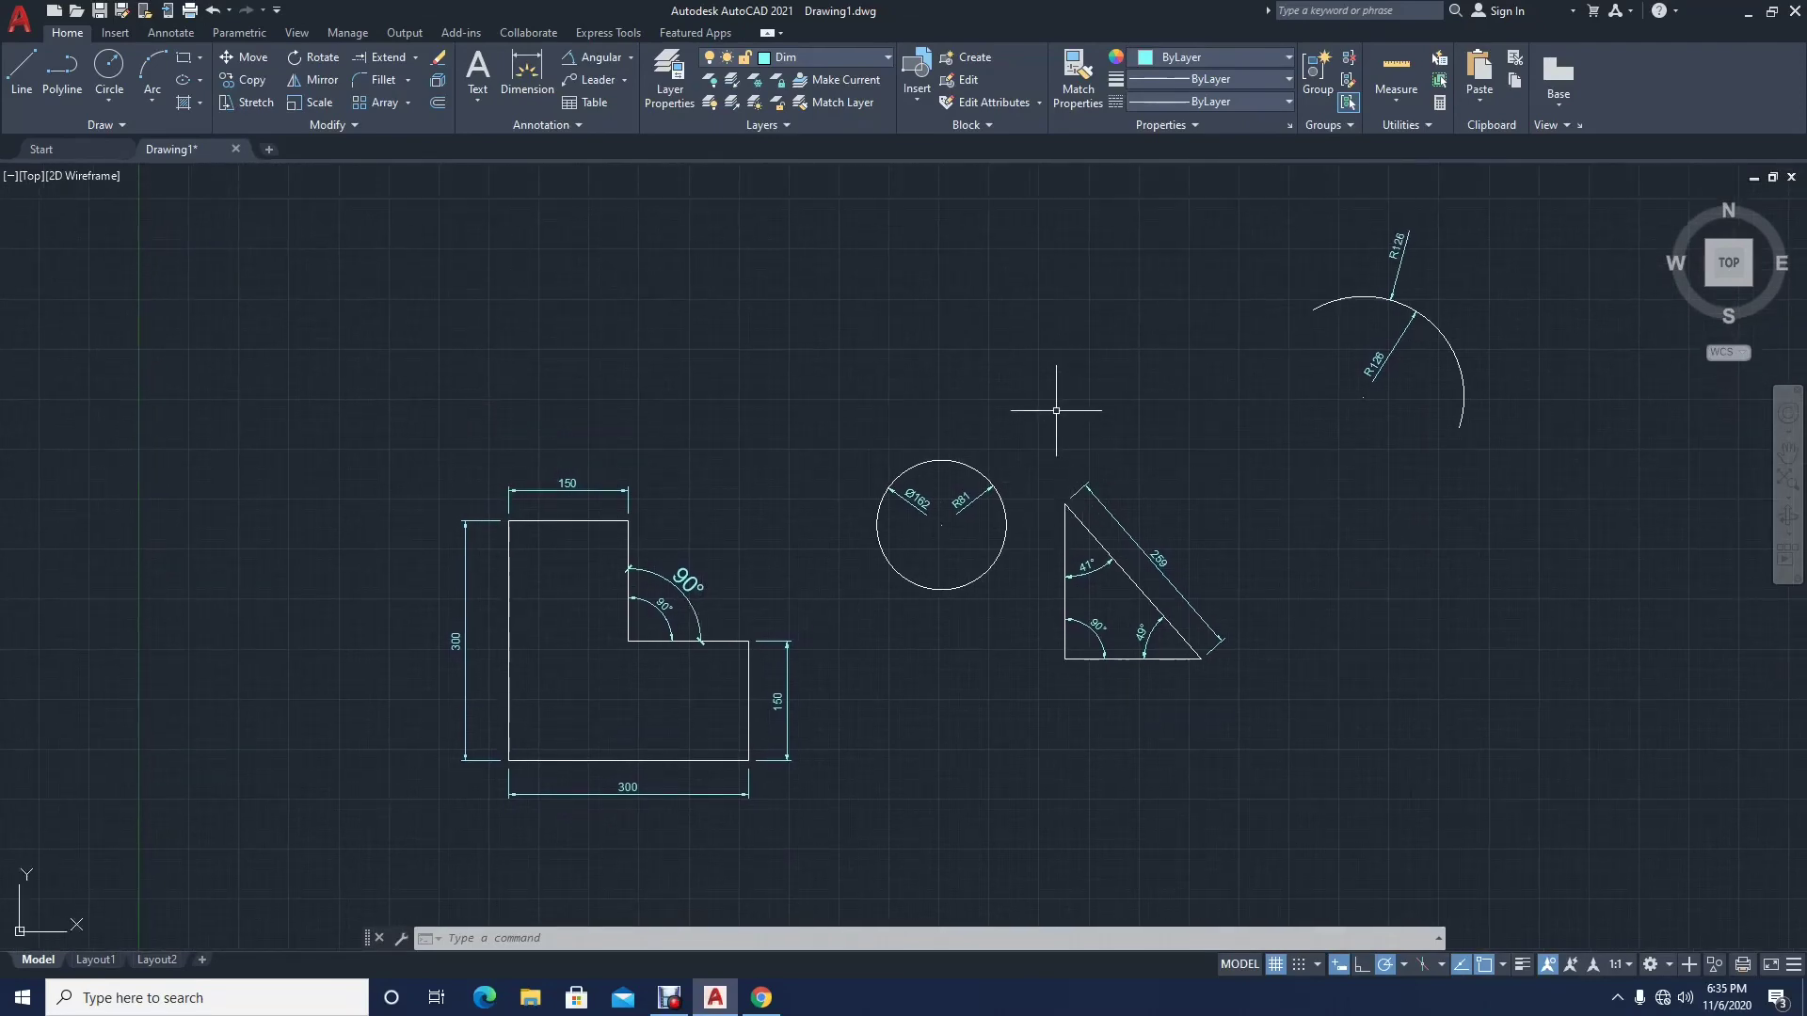